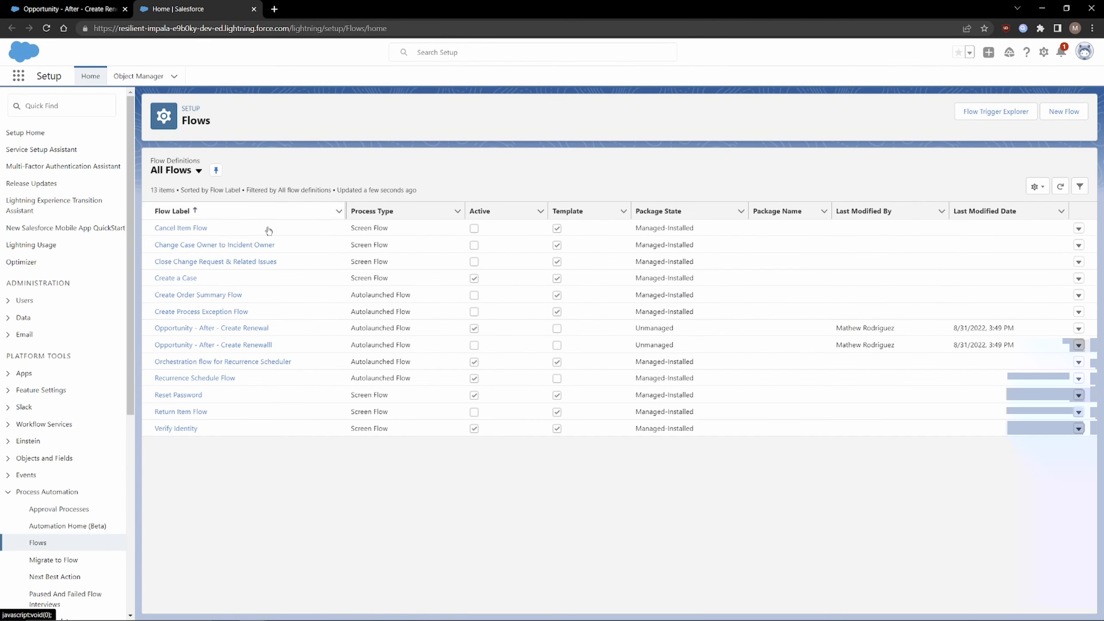
# Create a new record-triggered flow.
pyautogui.click(1063, 111)
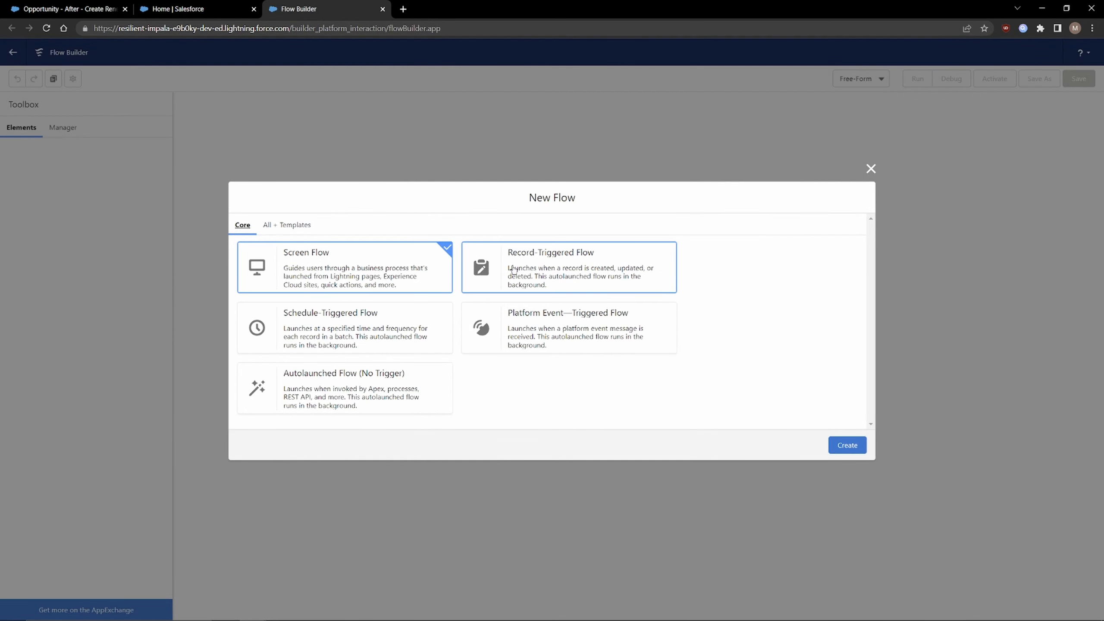
pyautogui.click(608, 267)
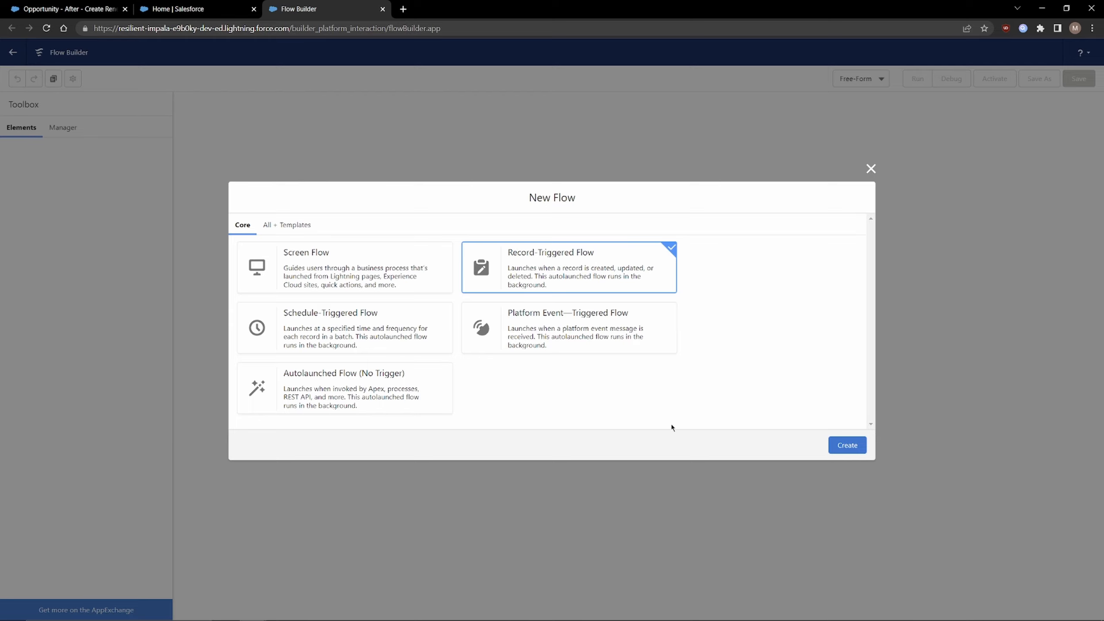
pyautogui.click(845, 445)
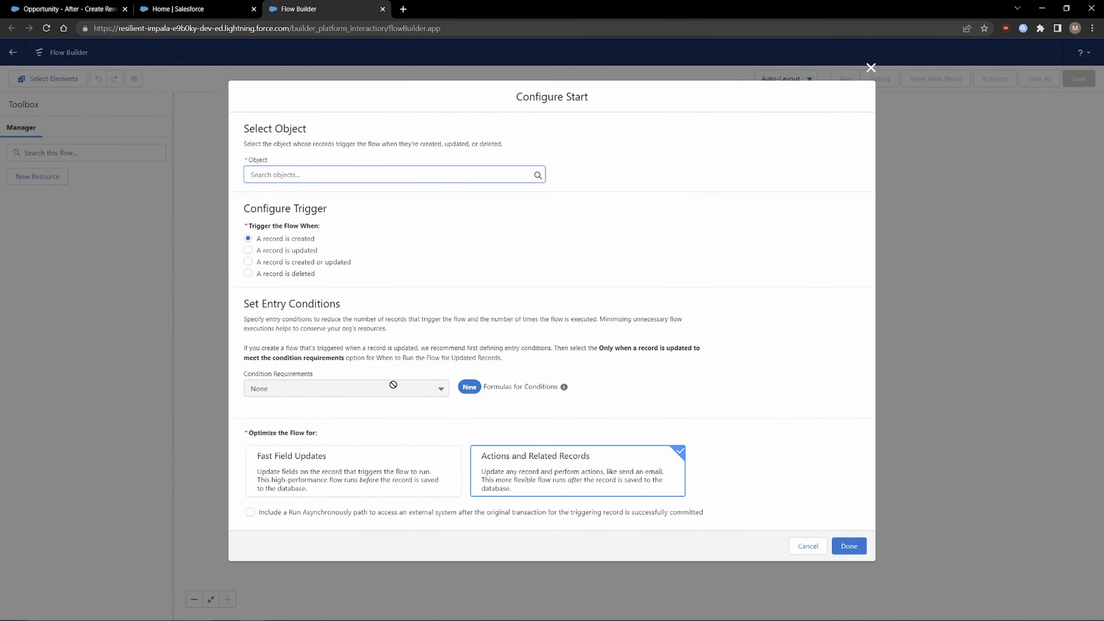
# Set the flow's start object to Opportunity and trigger it when a record is updated.
pyautogui.click(372, 174)
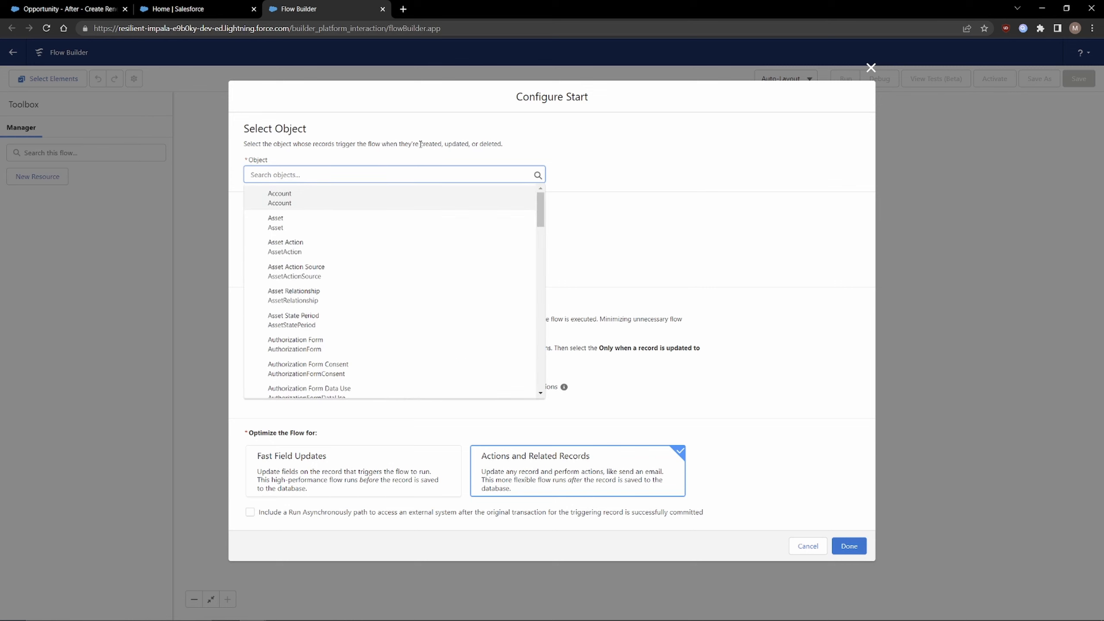
pyautogui.write('Opportun')
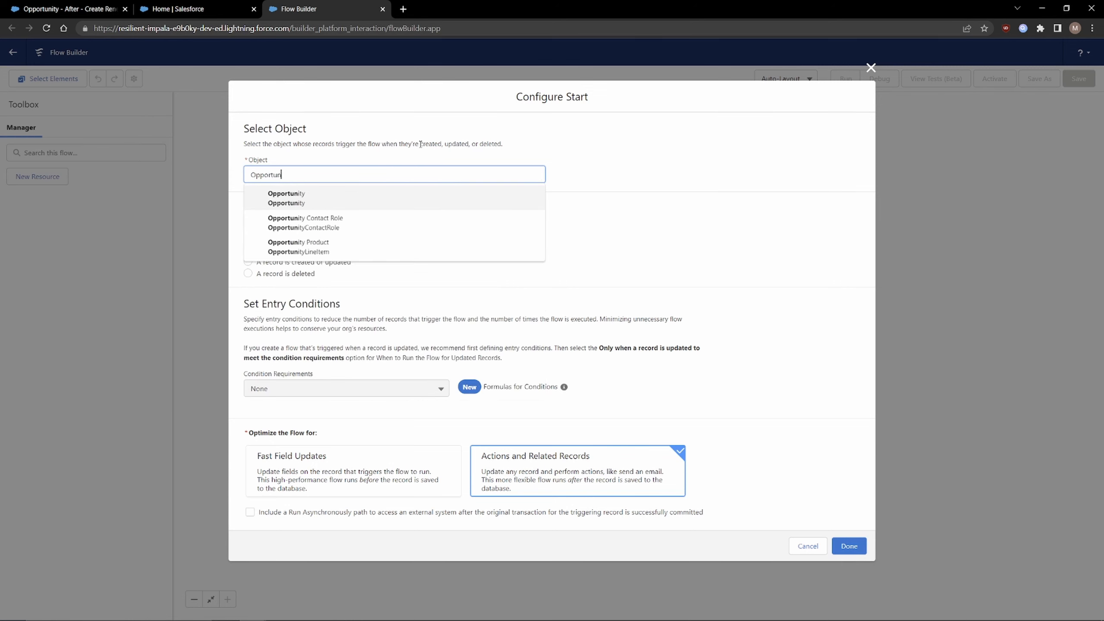
pyautogui.click(325, 193)
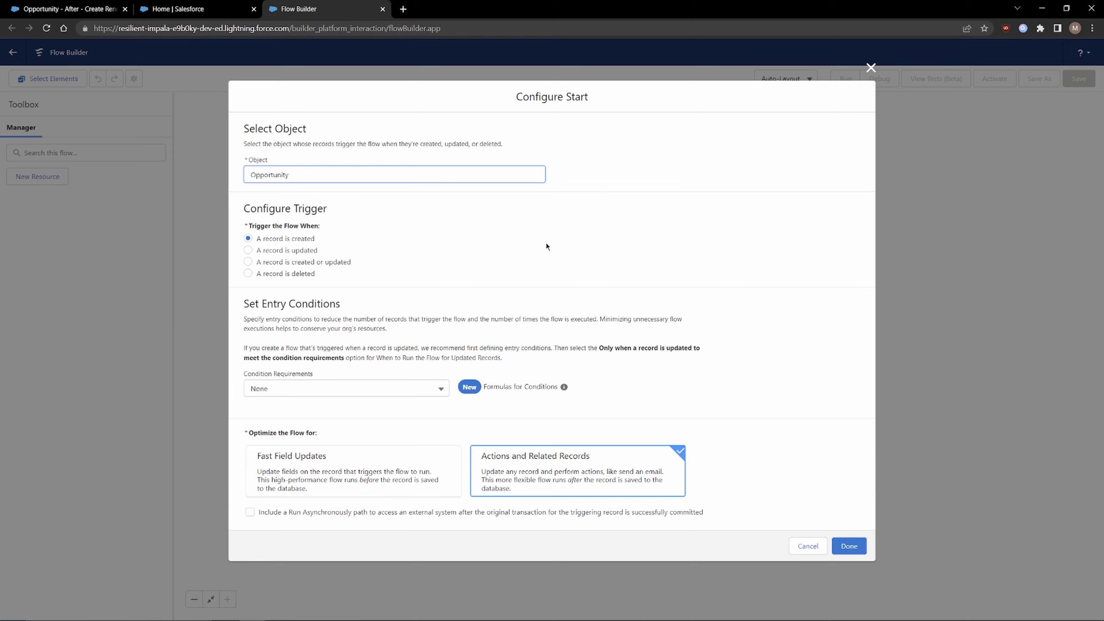
pyautogui.click(285, 251)
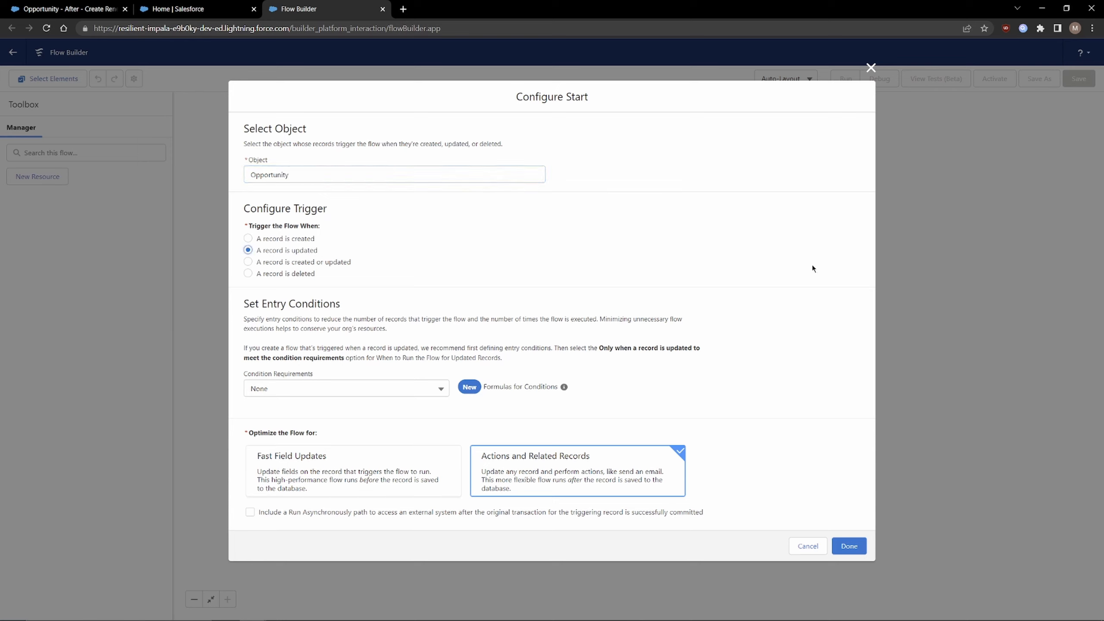
# Require all entry conditions to be met and add the condition StageName Equals Closed Won.
pyautogui.click(324, 386)
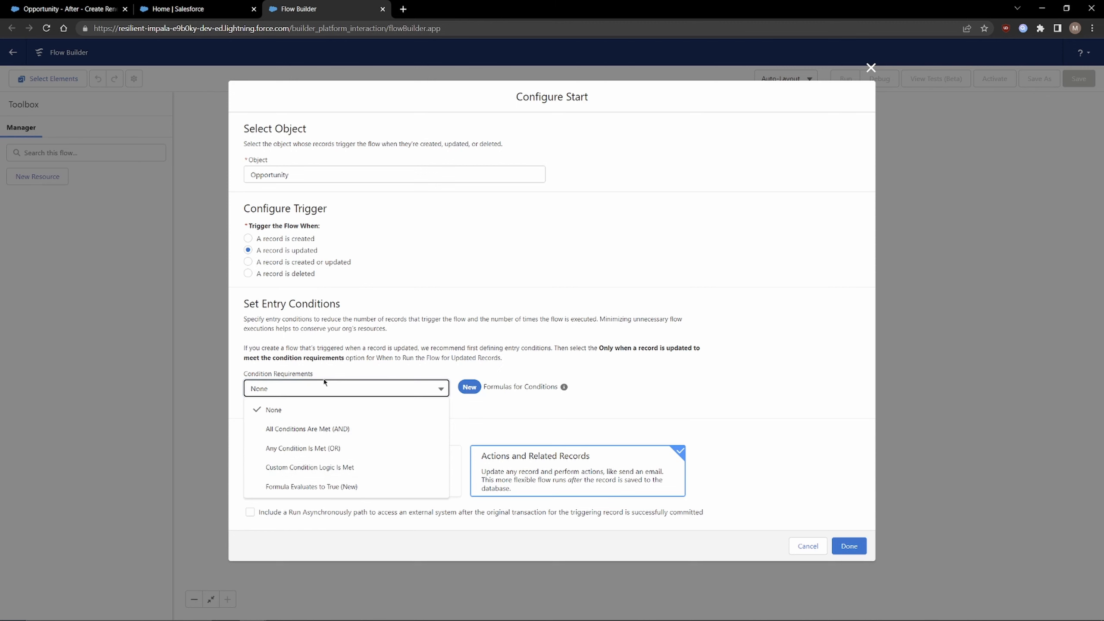
pyautogui.click(320, 428)
pyautogui.click(336, 411)
pyautogui.write('stage')
pyautogui.click(331, 391)
pyautogui.click(626, 416)
pyautogui.write('closed')
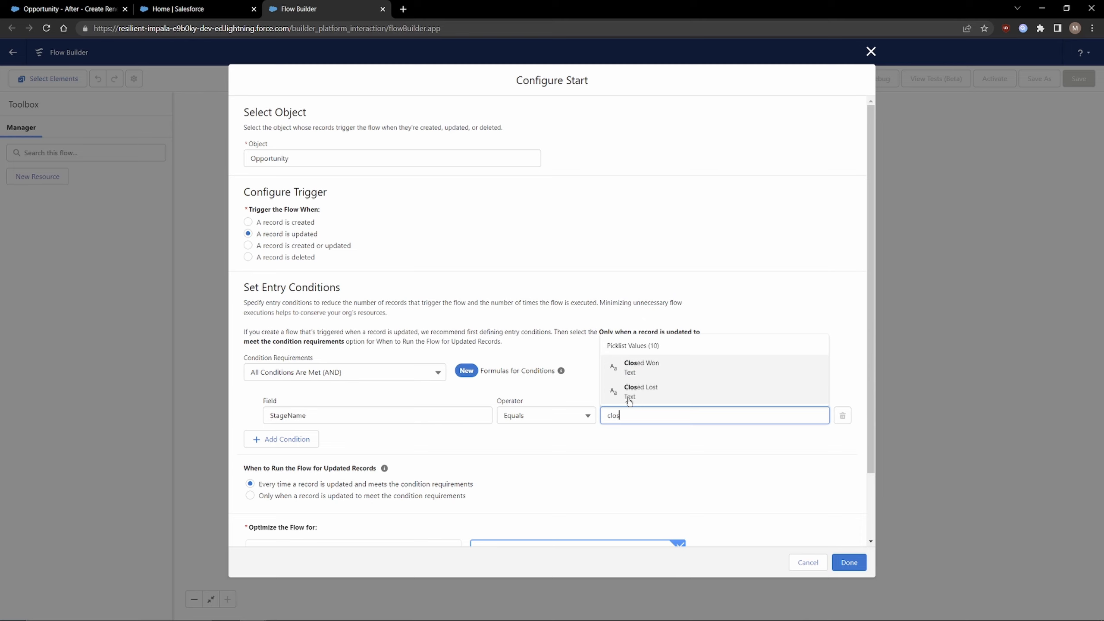
pyautogui.click(643, 362)
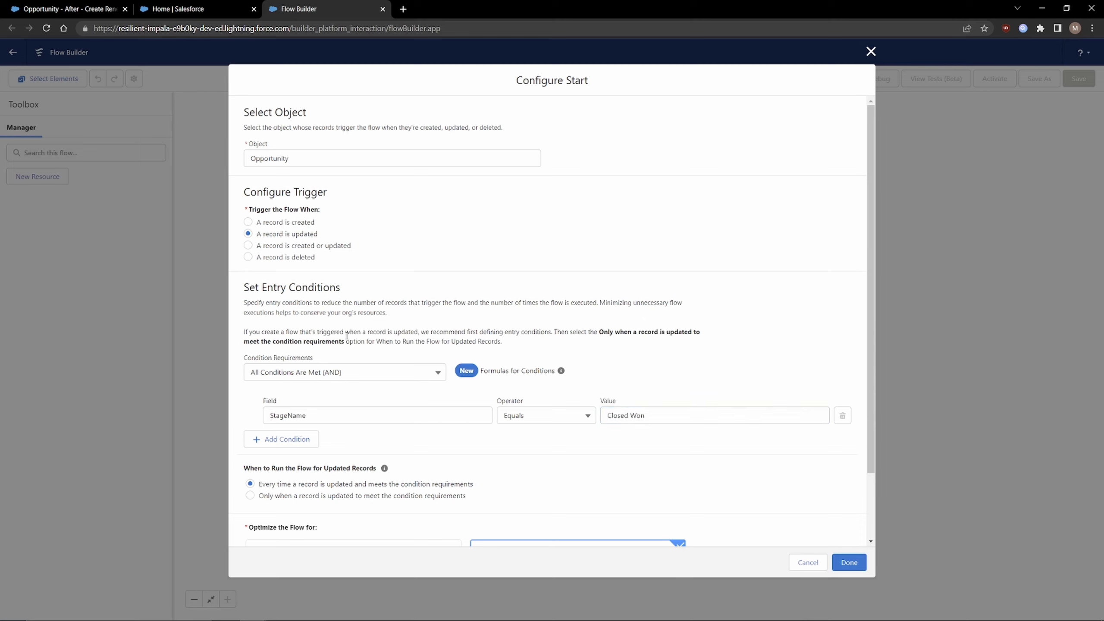
# Set the flow to run only when a record is updated to meet the condition requirements.
pyautogui.moveTo(330, 291); pyautogui.dragTo(264, 303)
pyautogui.click(259, 498)
pyautogui.moveTo(258, 472); pyautogui.dragTo(357, 467)
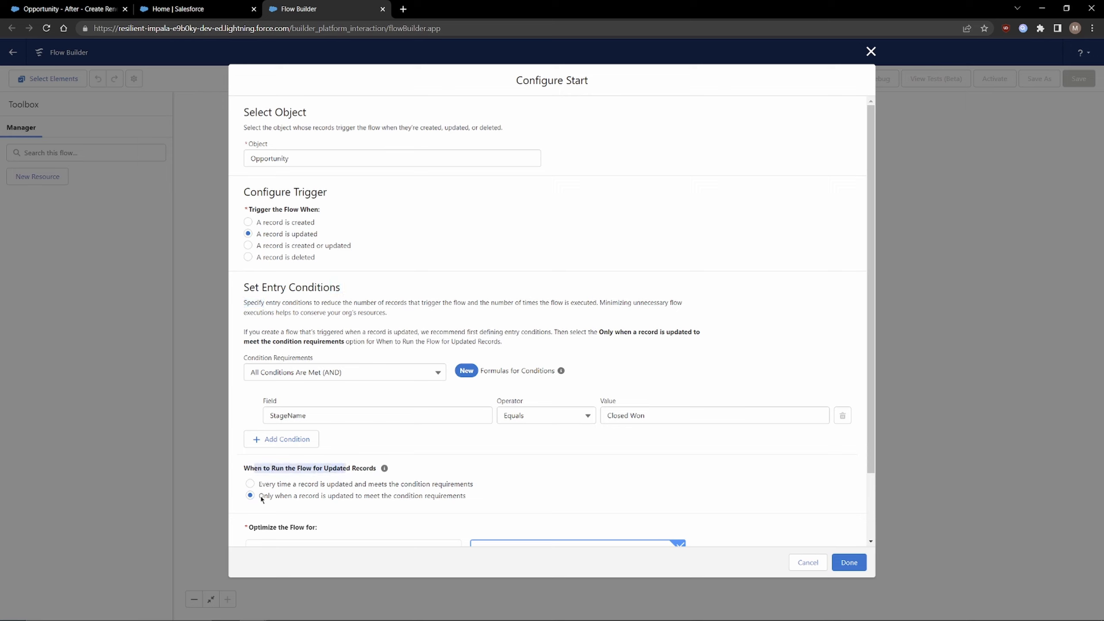
pyautogui.moveTo(261, 498); pyautogui.dragTo(556, 489)
pyautogui.click(725, 489)
pyautogui.scroll(-2, 737, 459)
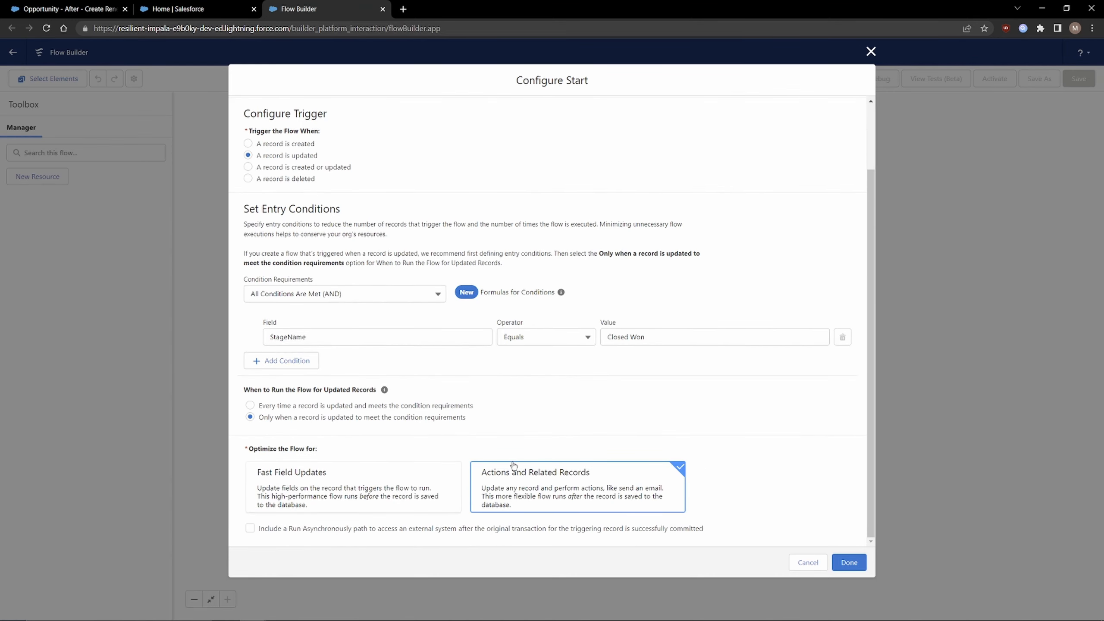
# Compare the Fast Field Updates and Actions and Related Records optimizations, leaving the flow optimized for Actions and Related Records.
pyautogui.moveTo(328, 473); pyautogui.dragTo(256, 459)
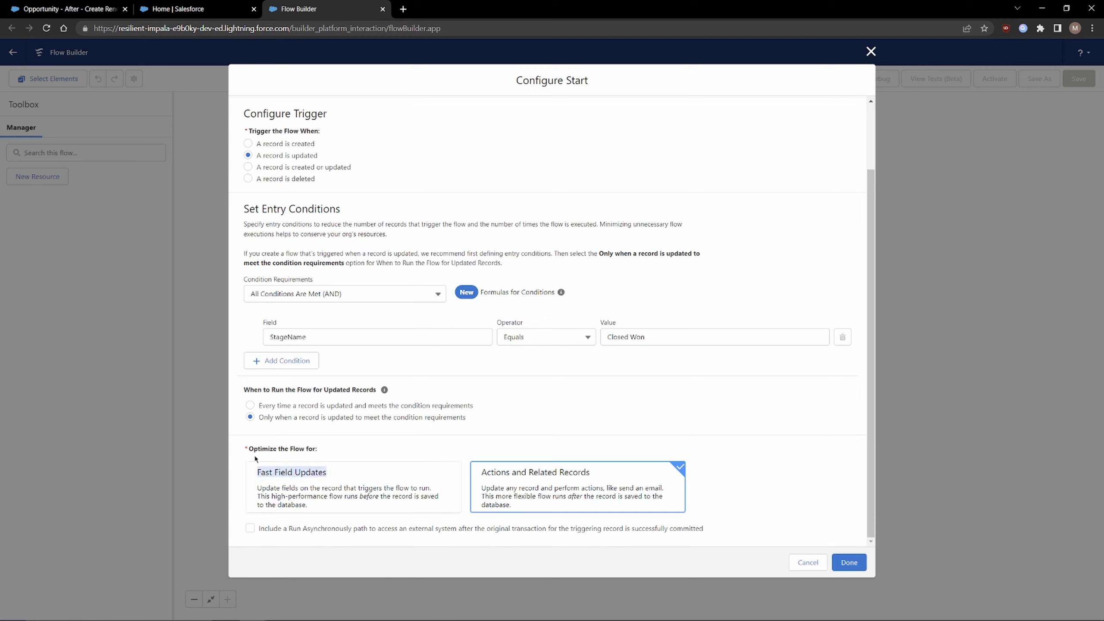
pyautogui.click(256, 459)
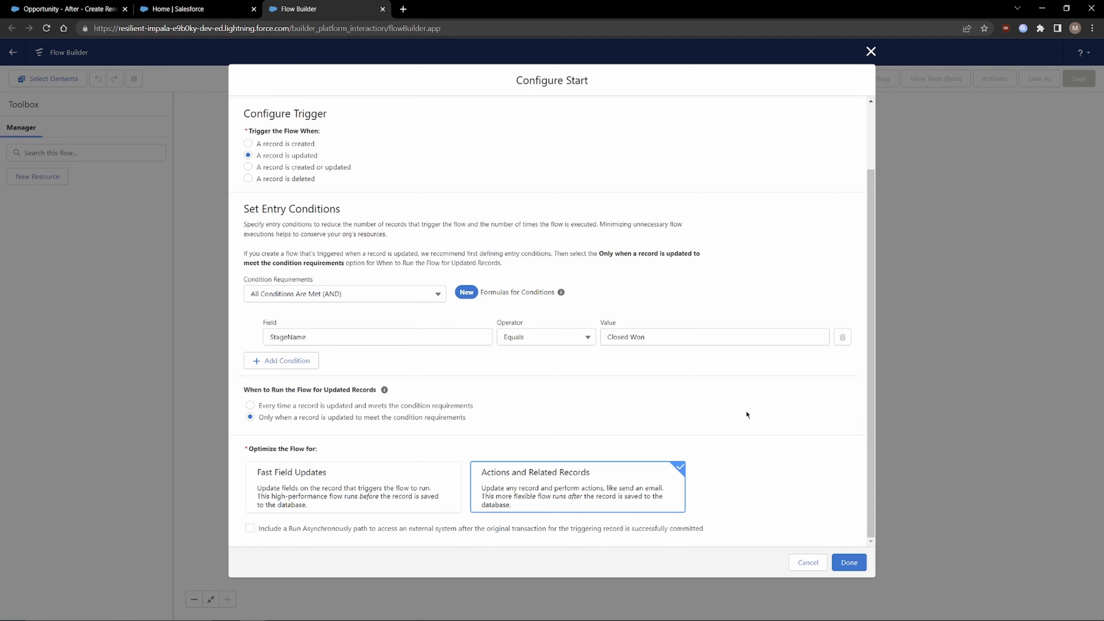
pyautogui.click(333, 508)
pyautogui.click(597, 494)
pyautogui.moveTo(368, 504); pyautogui.dragTo(372, 501)
pyautogui.click(370, 503)
pyautogui.click(645, 503)
pyautogui.click(340, 503)
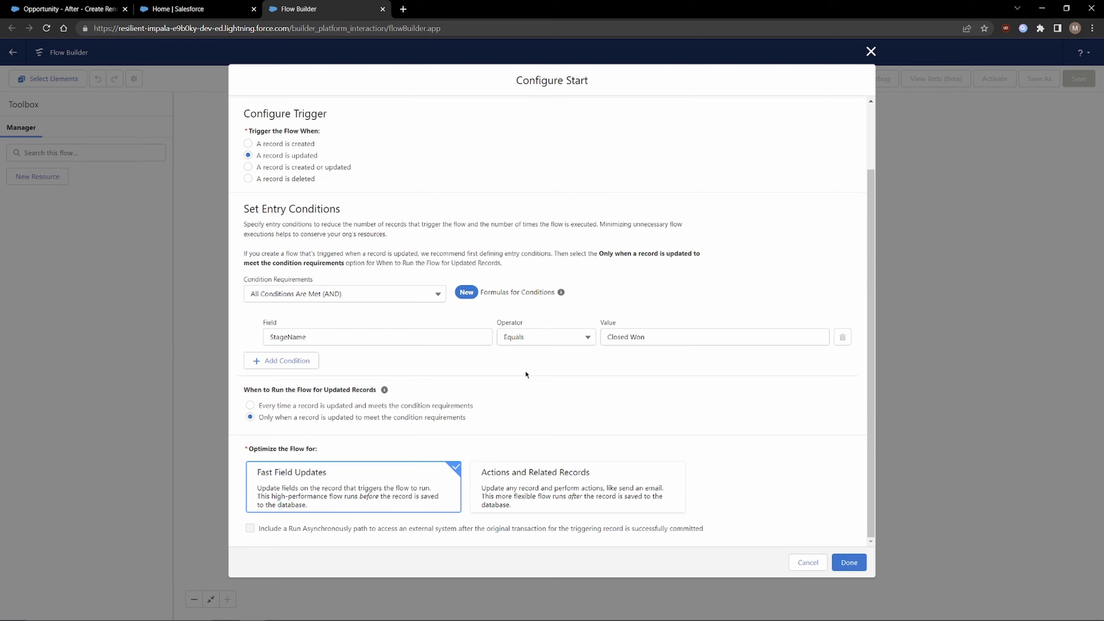
pyautogui.click(539, 489)
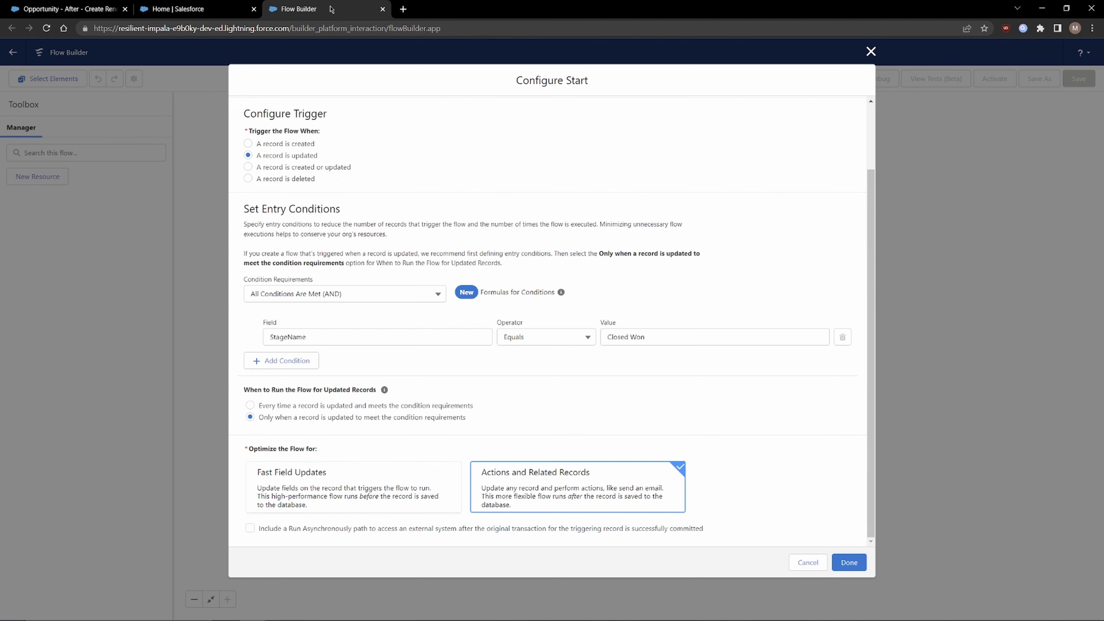
# Discard the new flow and review the start configuration of the existing Opportunity - After - Create Renewal flow without changing it.
pyautogui.hotkey('ctrl', 'w')
pyautogui.click(87, 9)
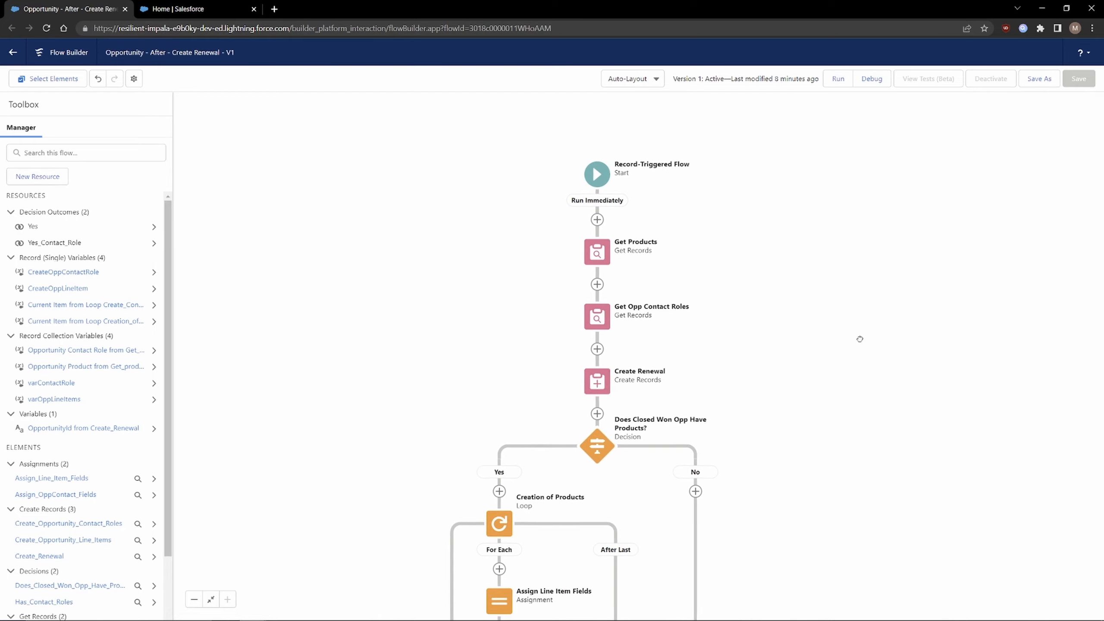
pyautogui.click(637, 167)
pyautogui.click(609, 230)
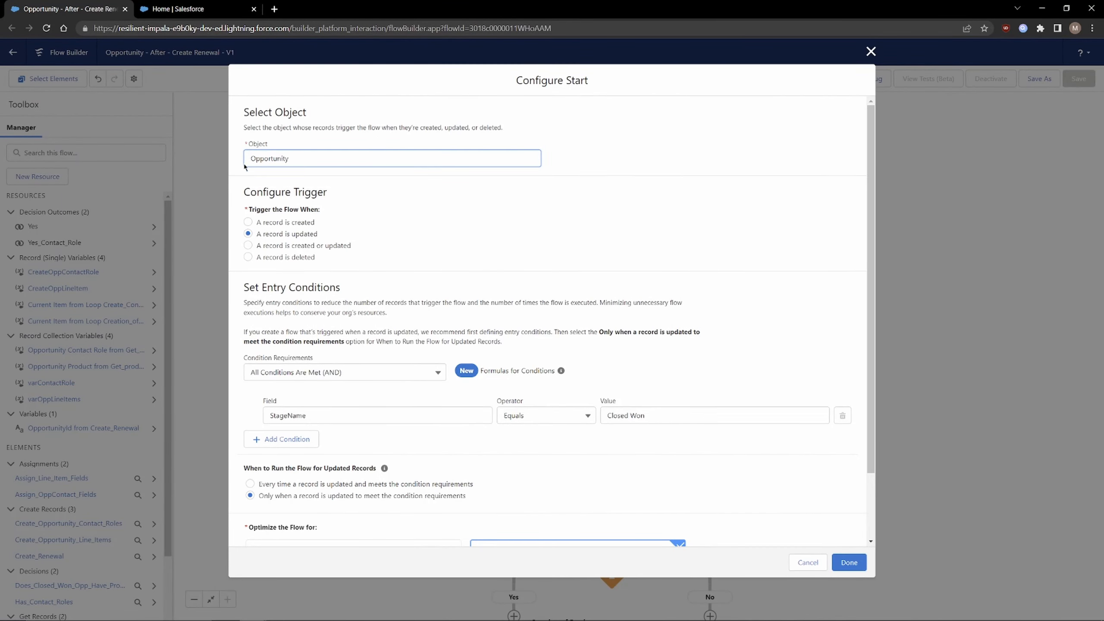
pyautogui.scroll(-2, 451, 420)
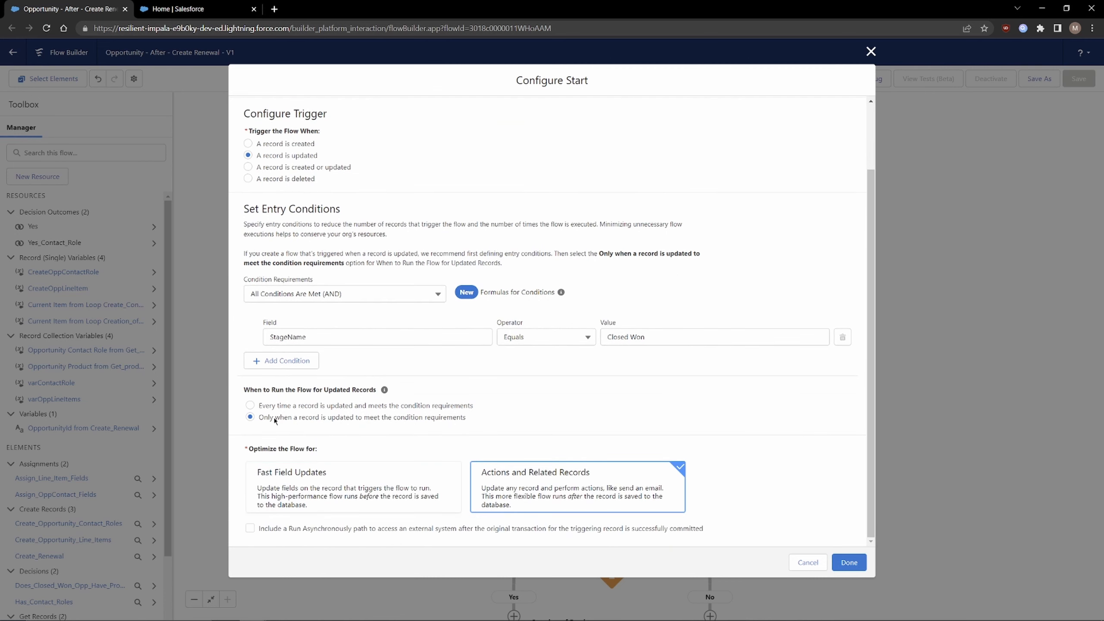
pyautogui.moveTo(291, 421); pyautogui.dragTo(447, 422)
pyautogui.click(569, 437)
pyautogui.click(808, 563)
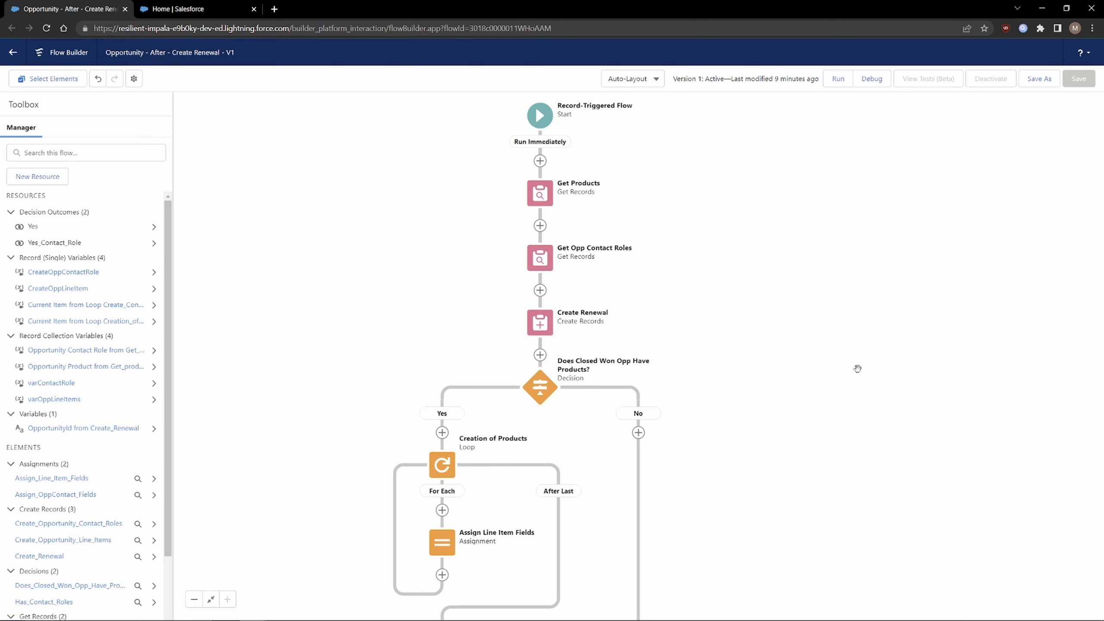
# Examine the Get Products, Get Opp Contact Roles and Create Renewal elements near the start of the flow.
pyautogui.click(543, 191)
pyautogui.click(545, 385)
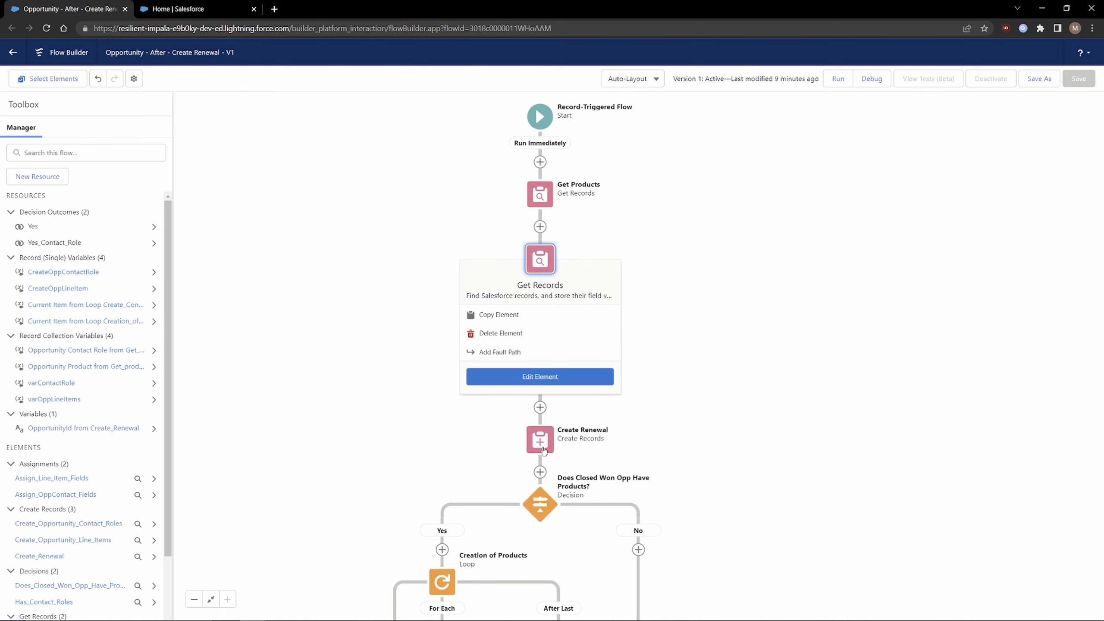
pyautogui.click(540, 444)
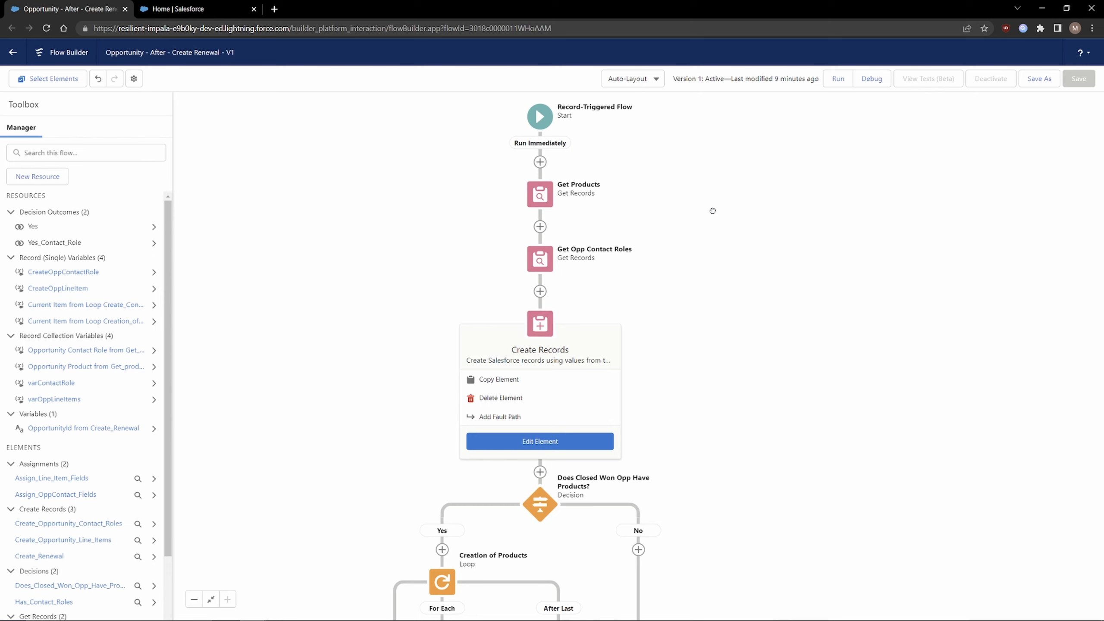
pyautogui.click(648, 202)
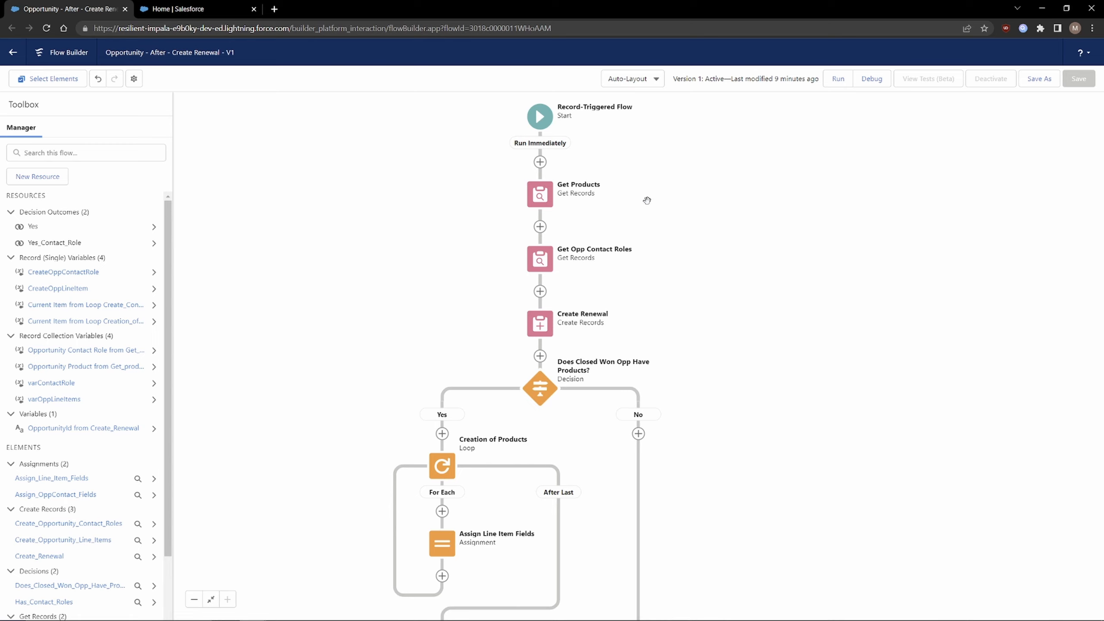
pyautogui.click(539, 261)
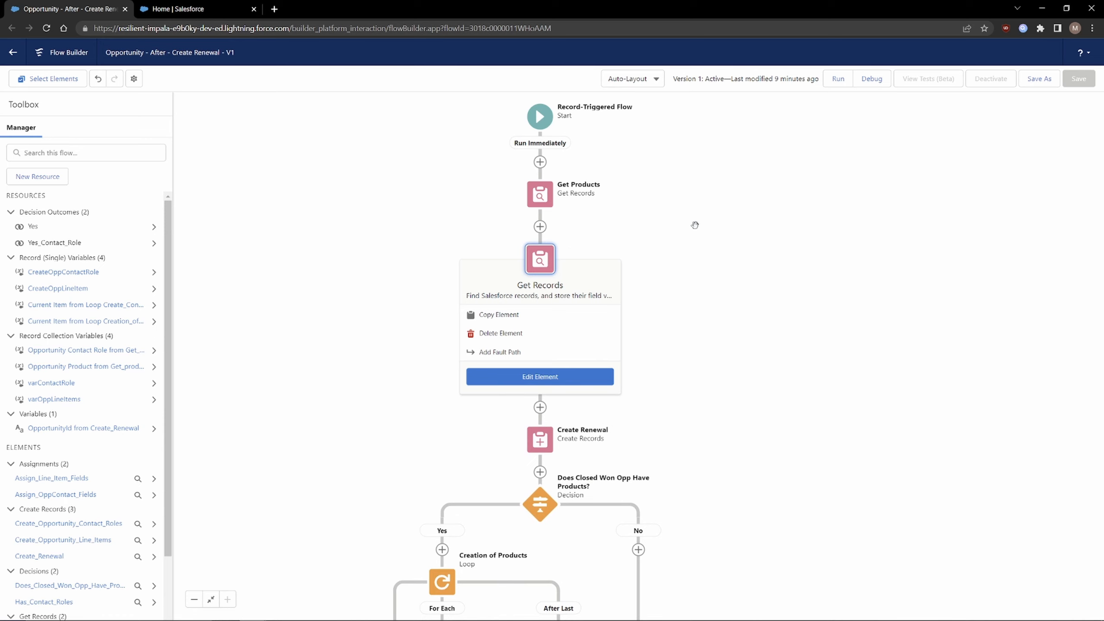
pyautogui.click(540, 259)
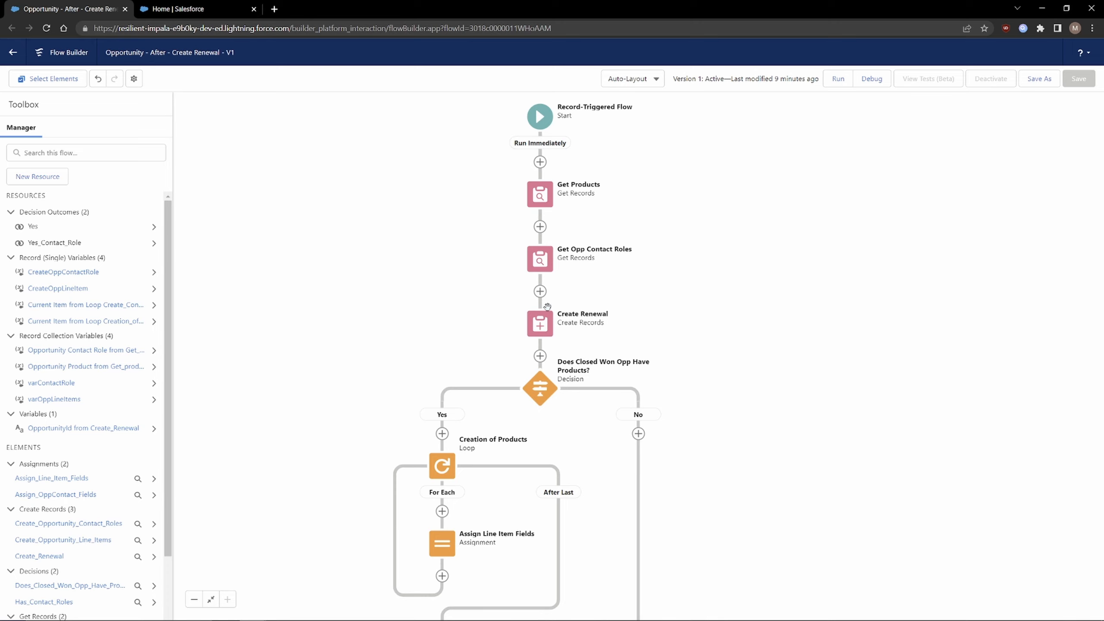
pyautogui.doubleClick(541, 194)
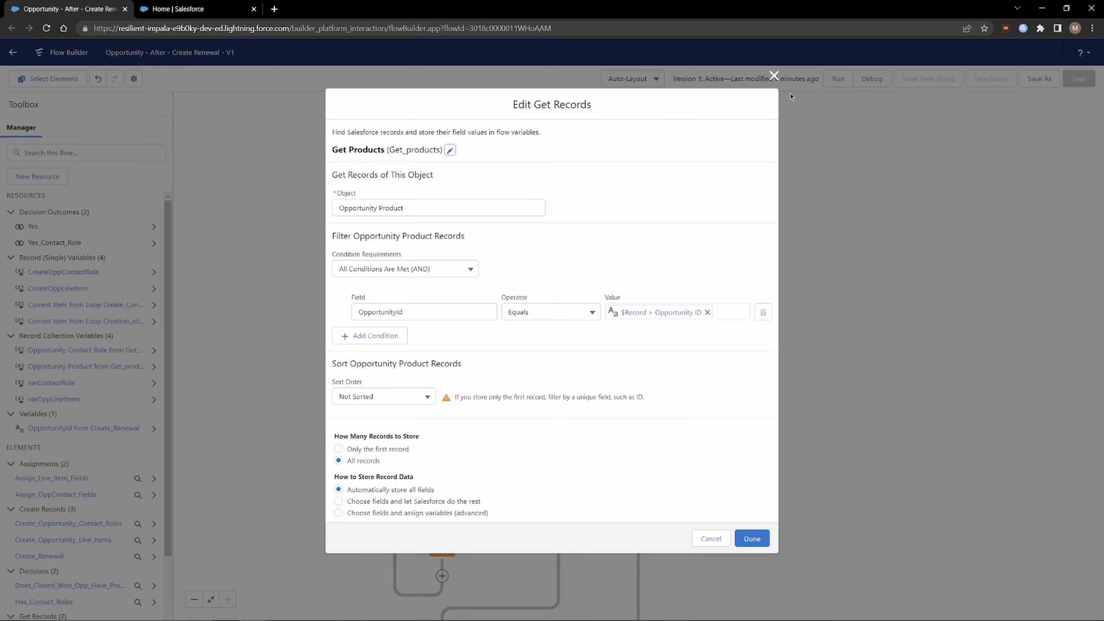
pyautogui.click(774, 75)
# Add a Get Records element directly after the flow's start and label it "Get Productss".
pyautogui.click(540, 162)
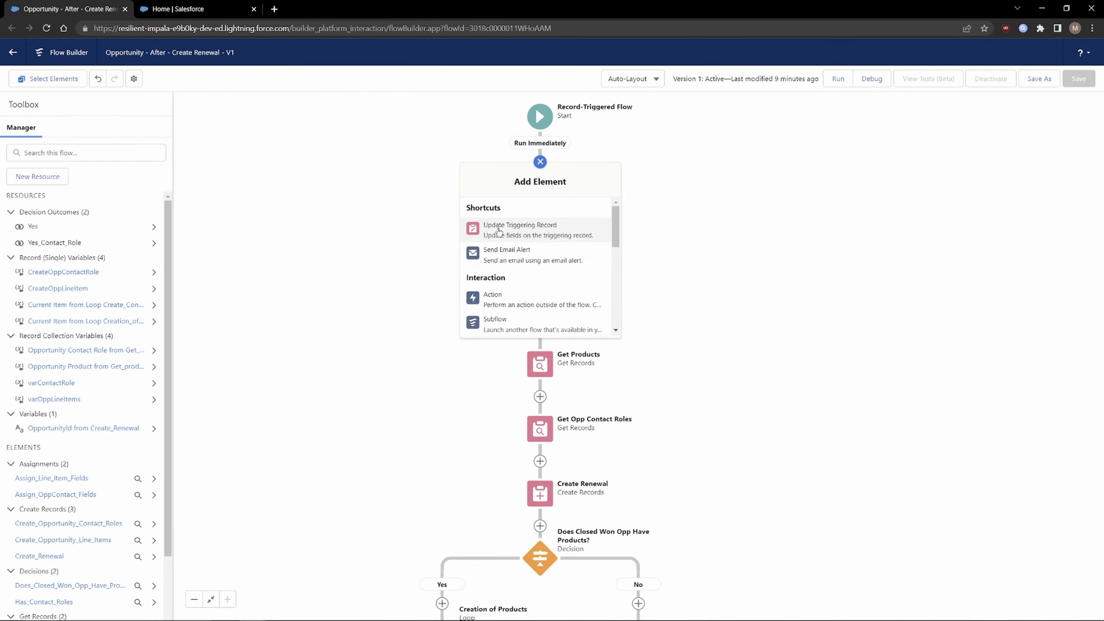
pyautogui.scroll(-3, 527, 299)
pyautogui.scroll(-3, 526, 300)
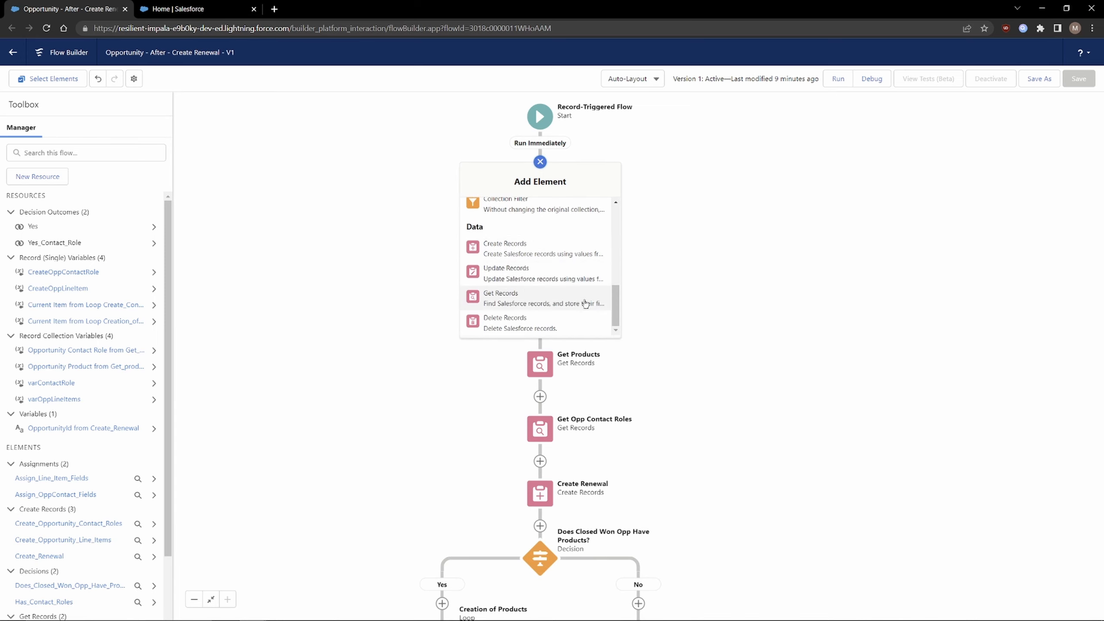
pyautogui.click(539, 308)
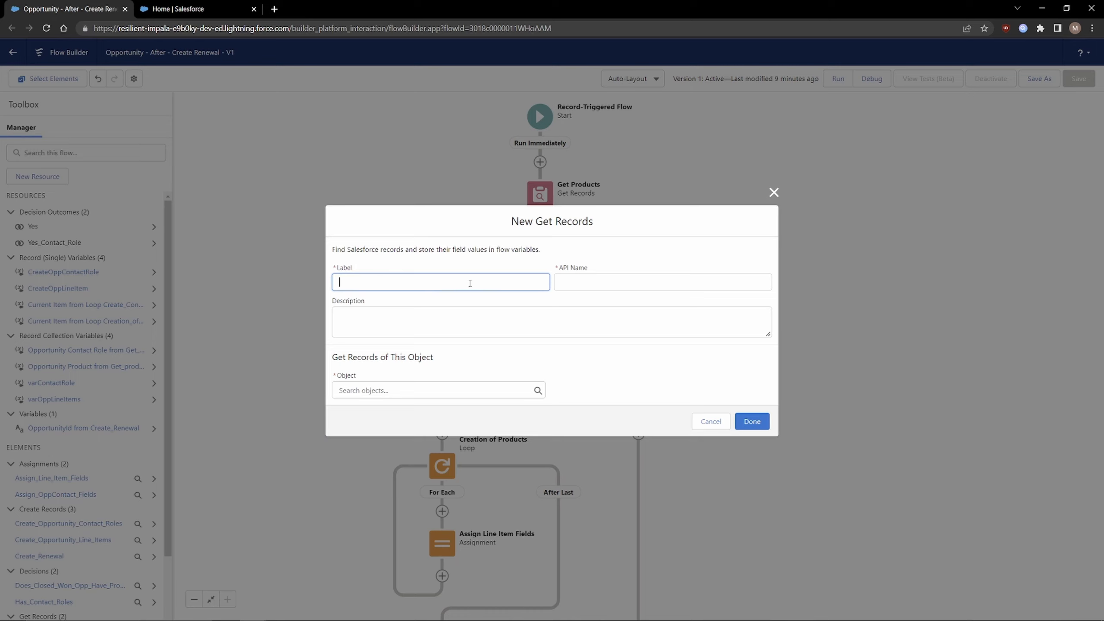
pyautogui.write('Get Productss')
pyautogui.press('Tab')
pyautogui.press('Tab')
pyautogui.press('Tab')
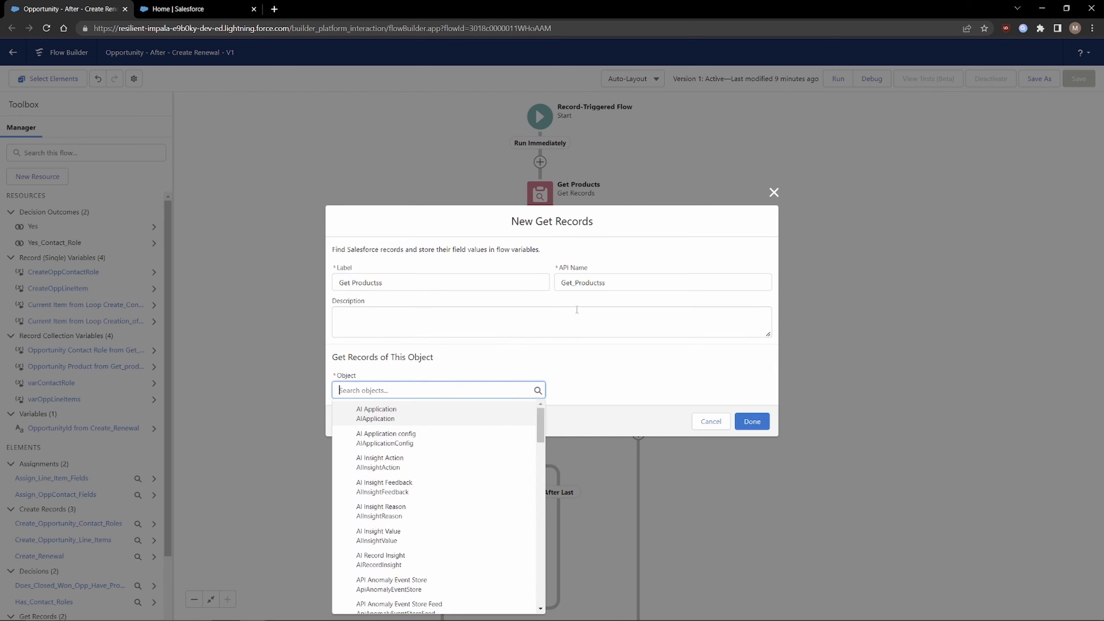
# Set the object of the new Get Records element to Opportunity Product (OpportunityLineItem).
pyautogui.write('opp')
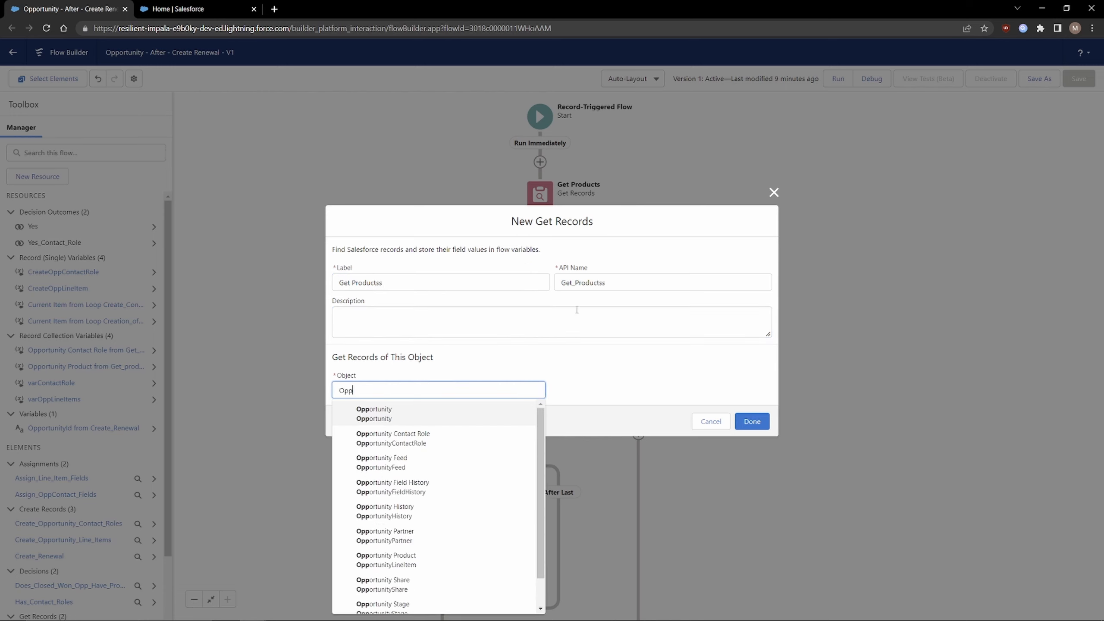
pyautogui.write('ortunityline')
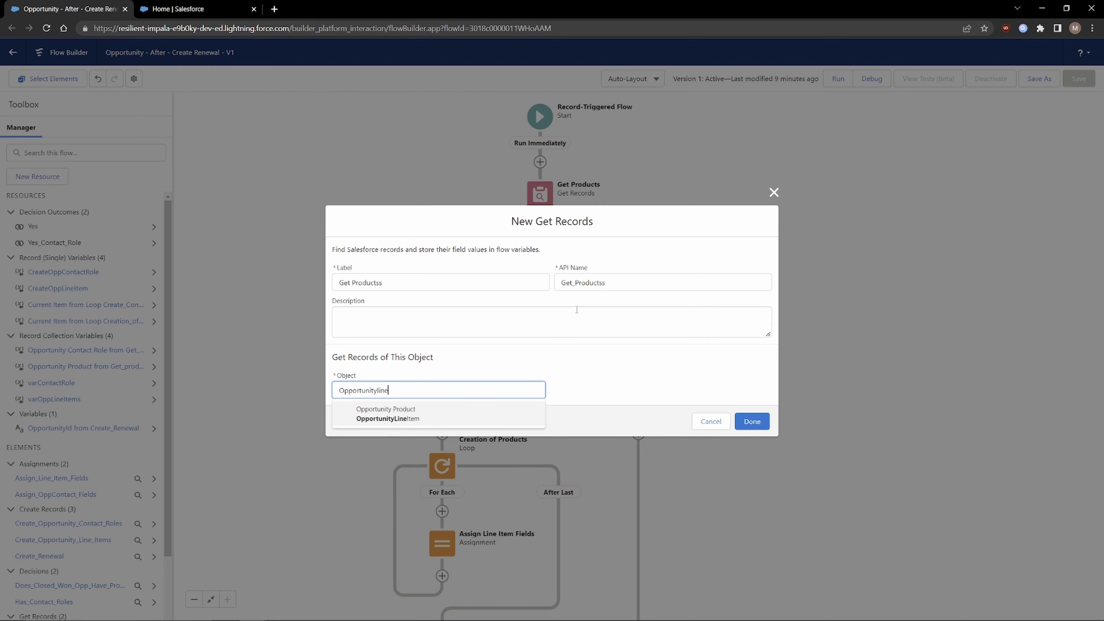
pyautogui.click(418, 419)
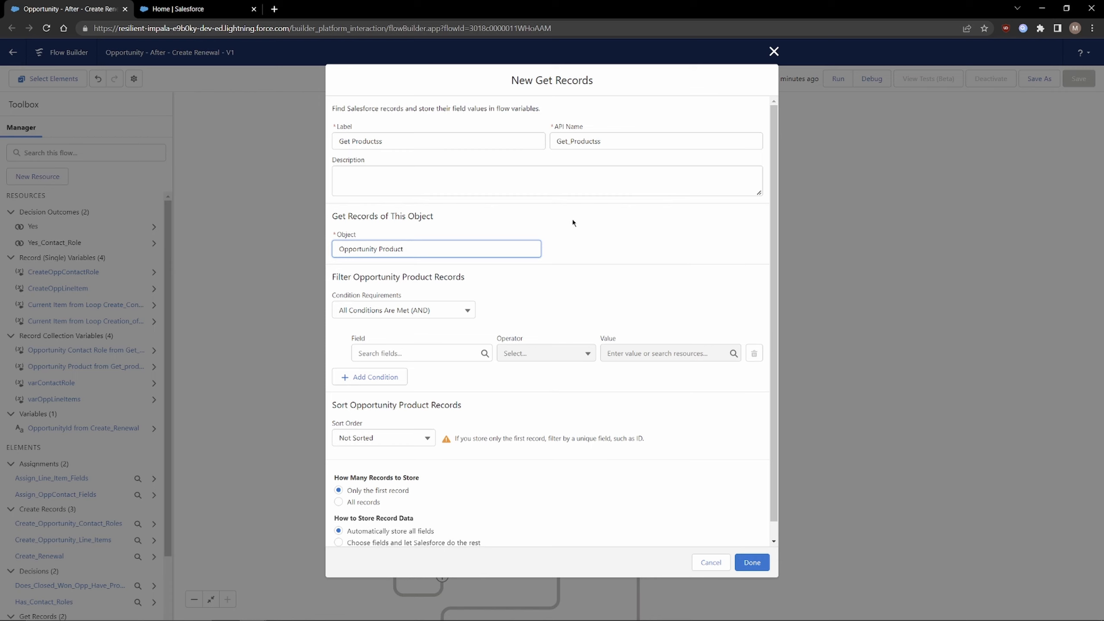
pyautogui.moveTo(536, 315); pyautogui.dragTo(560, 279)
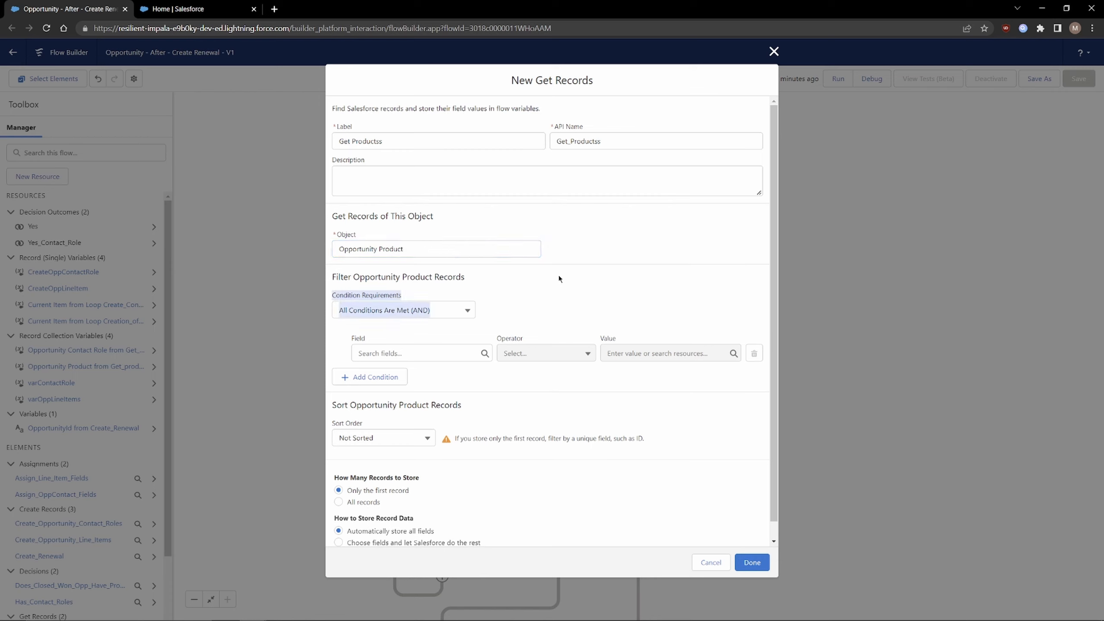
pyautogui.click(465, 283)
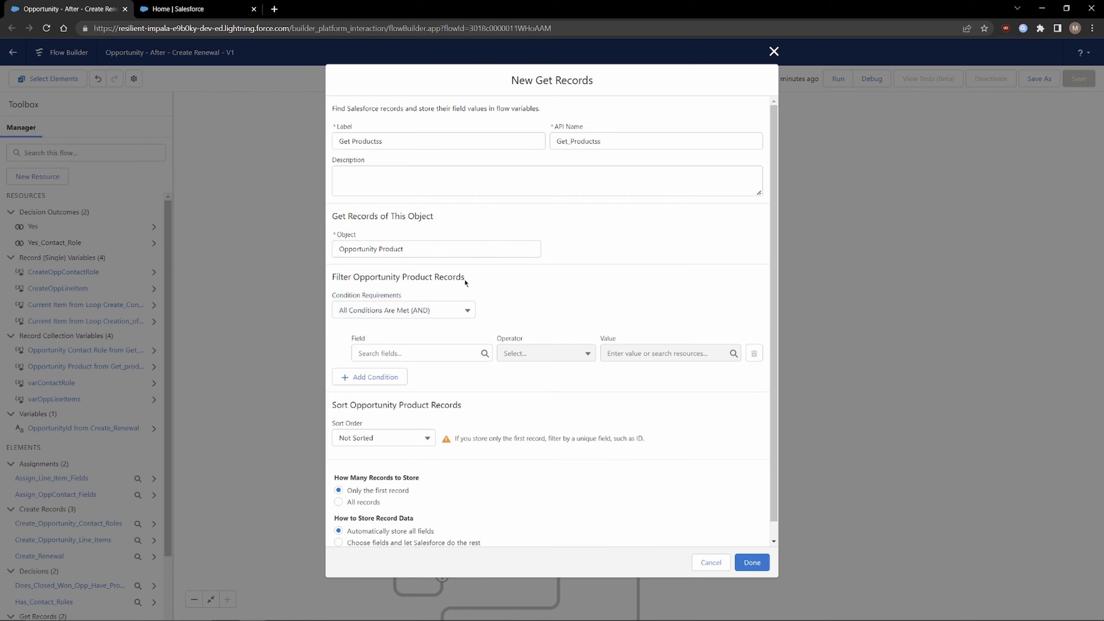
# Add a filter condition on the OpportunityId field with the Equals operator to the new Get Records element.
pyautogui.moveTo(471, 282); pyautogui.dragTo(333, 278)
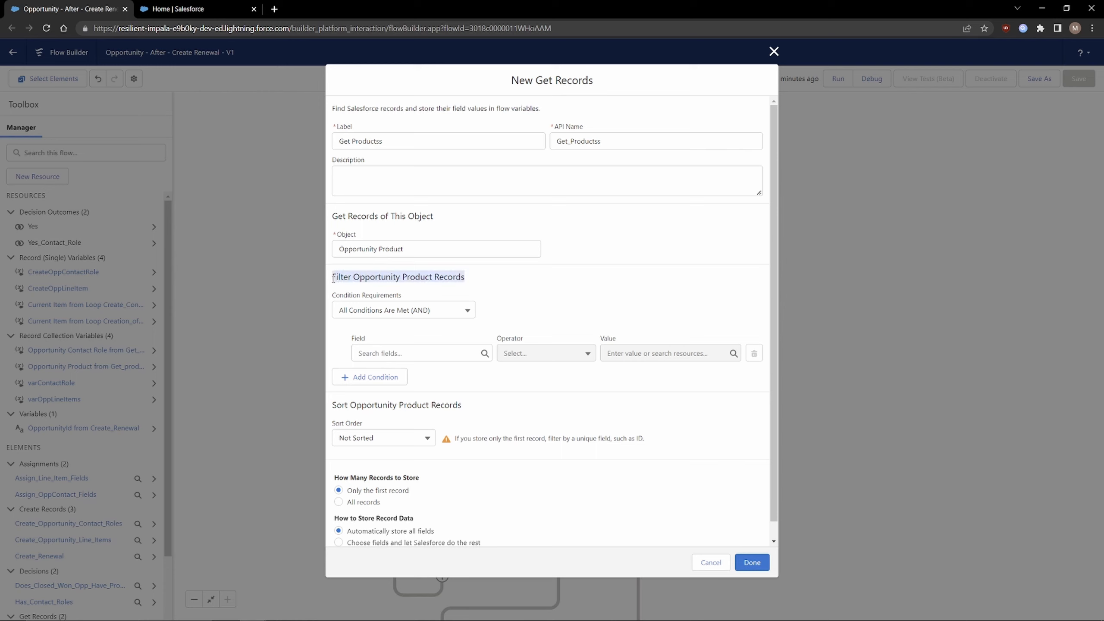
pyautogui.click(561, 310)
pyautogui.click(410, 352)
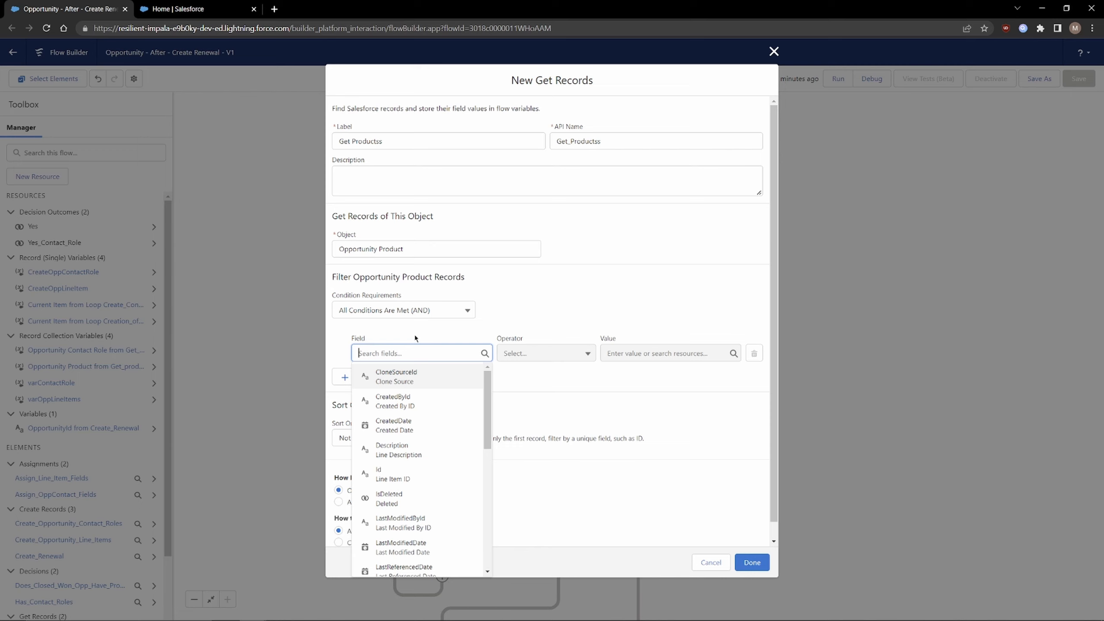
pyautogui.write('op')
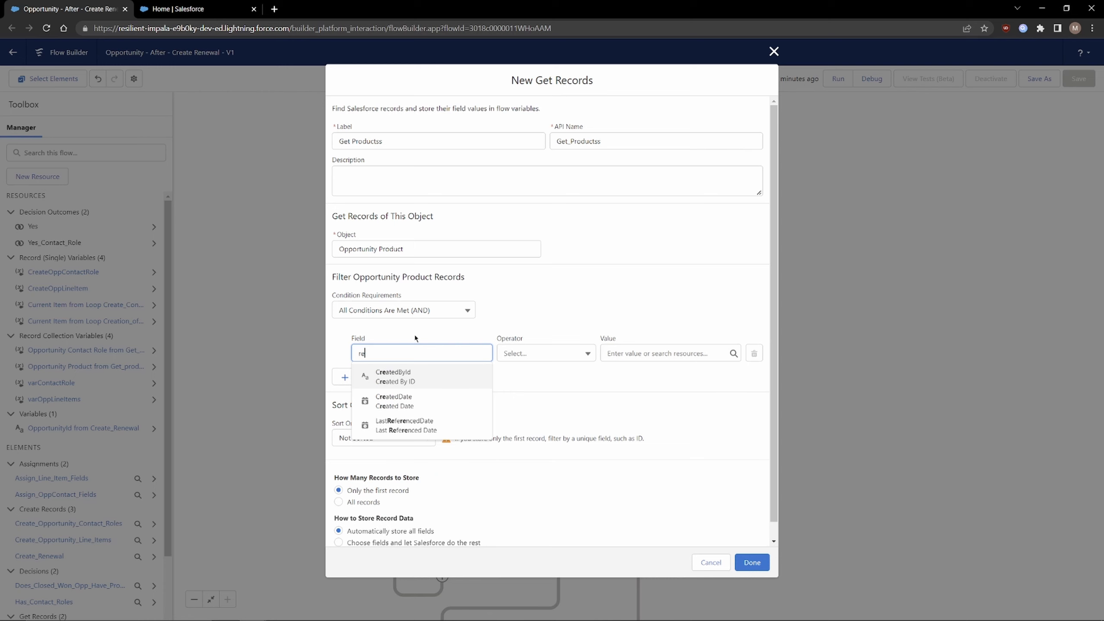
pyautogui.press('BackSpace')
pyautogui.press('BackSpace')
pyautogui.write('opportuni')
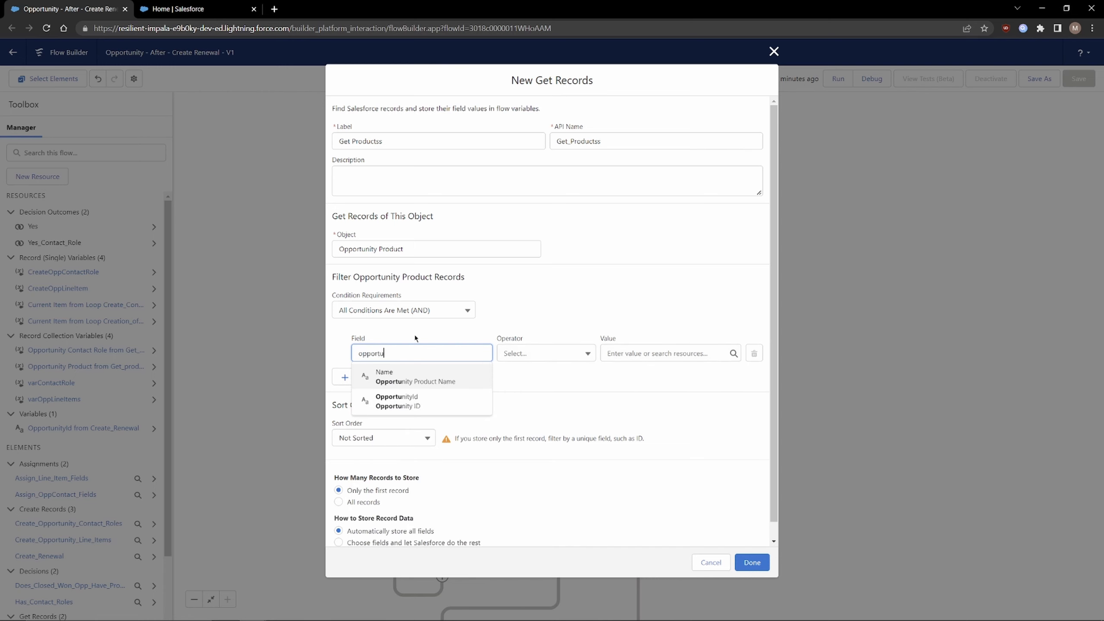
pyautogui.click(424, 397)
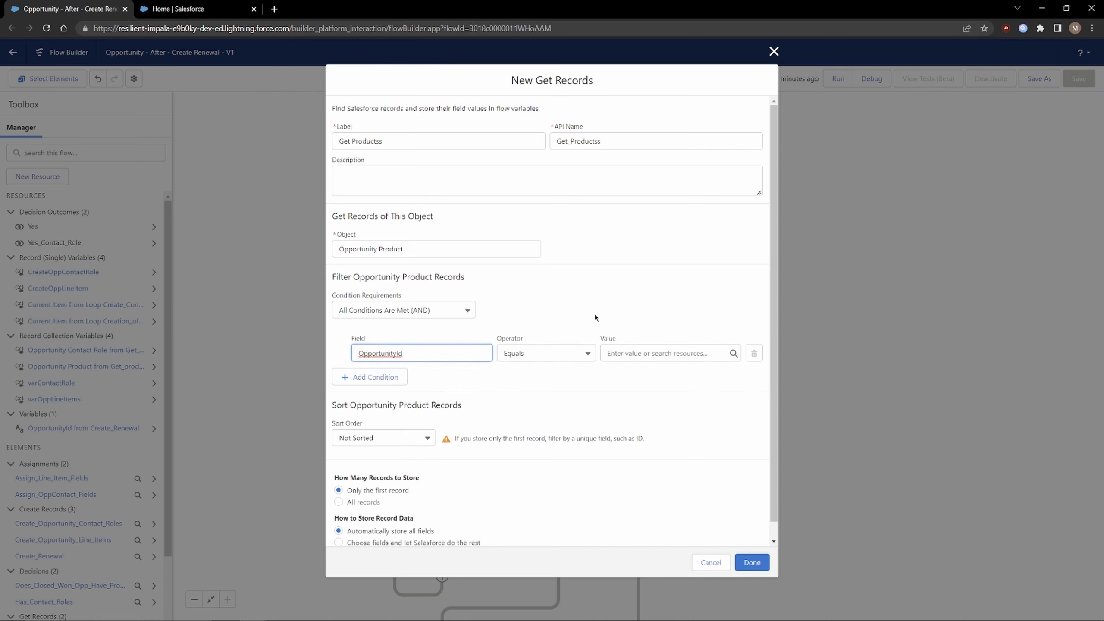
# Set the OpportunityId condition's value to the triggering record's Opportunity ID ($Record > Opportunity ID).
pyautogui.click(390, 263)
pyautogui.moveTo(424, 212); pyautogui.dragTo(346, 213)
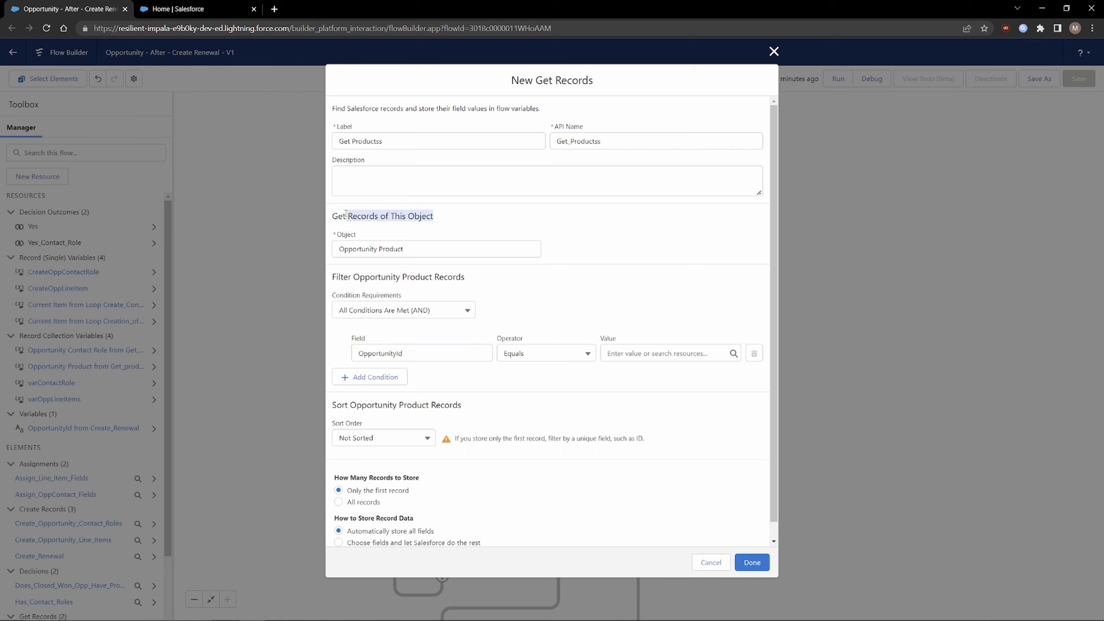
pyautogui.click(434, 253)
pyautogui.click(665, 354)
pyautogui.write('rec')
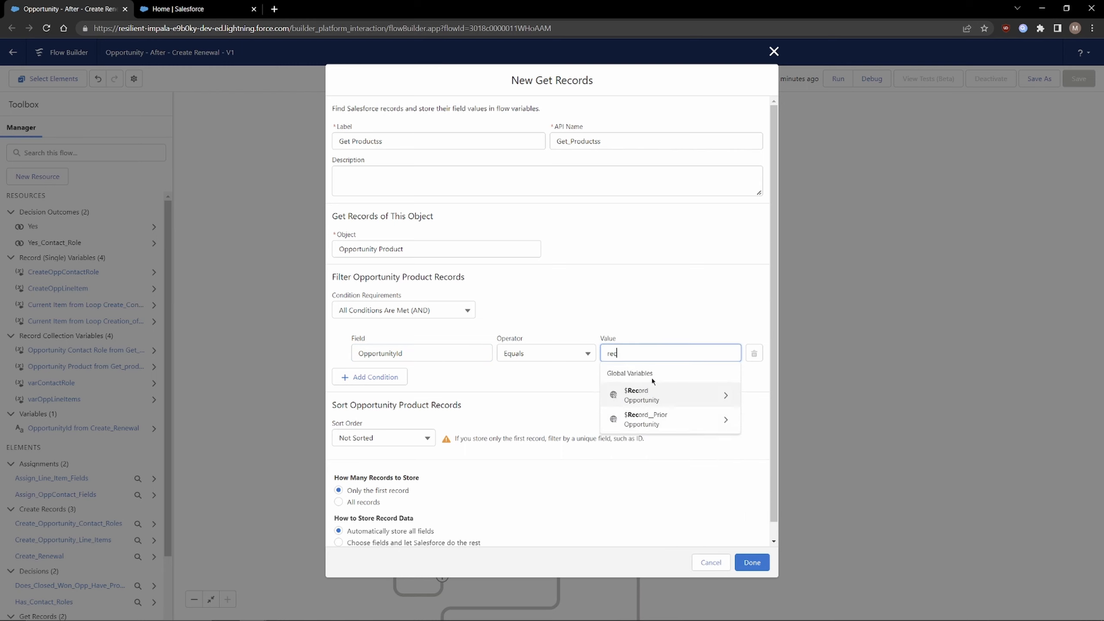
pyautogui.click(664, 397)
pyautogui.scroll(-6, 678, 479)
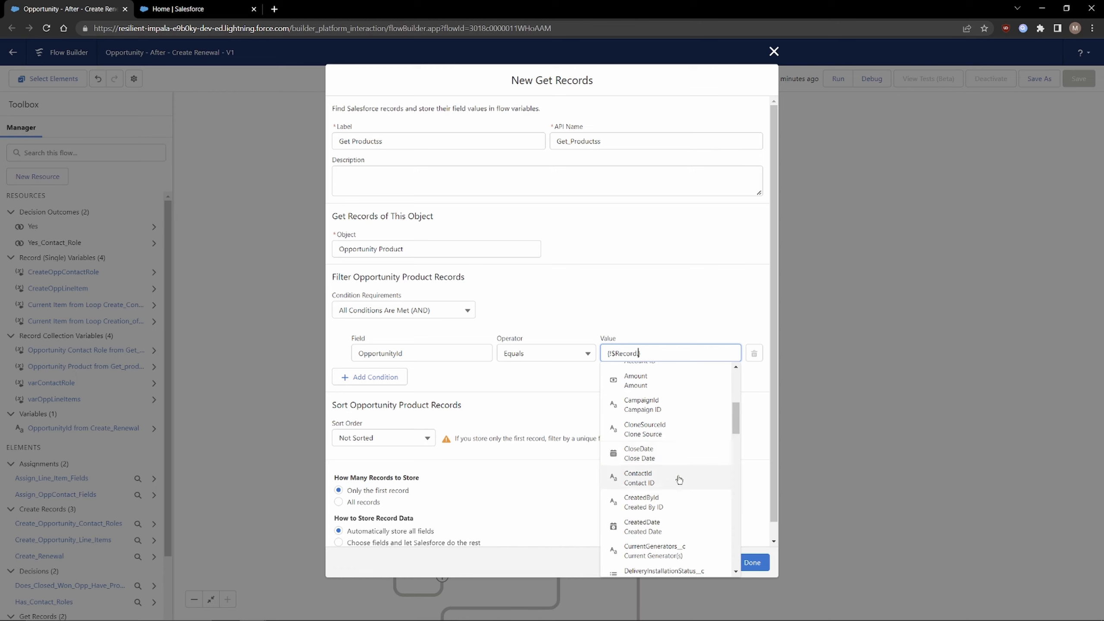
pyautogui.scroll(-4, 680, 486)
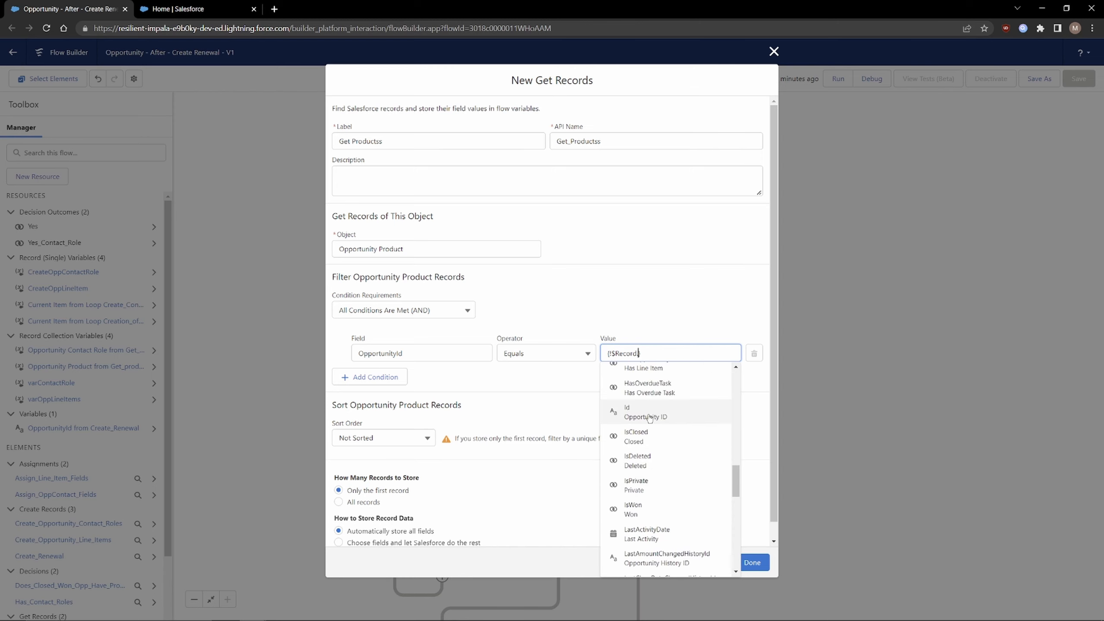
pyautogui.click(661, 413)
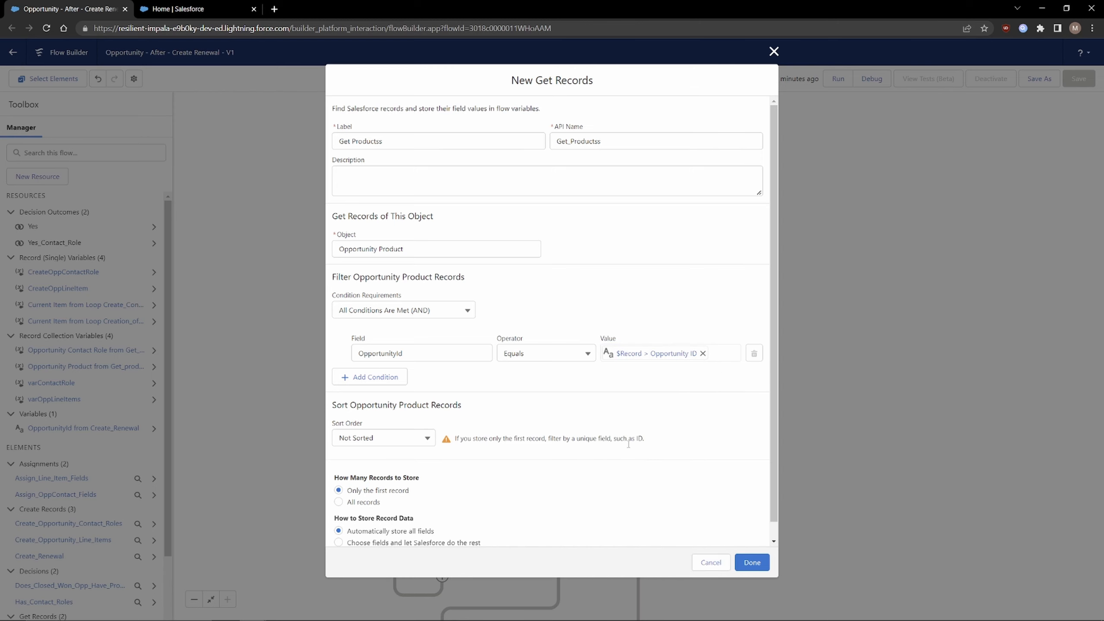
# Set the new Get Records element to store all records, and discard the element without adding it to the flow.
pyautogui.scroll(-1, 617, 412)
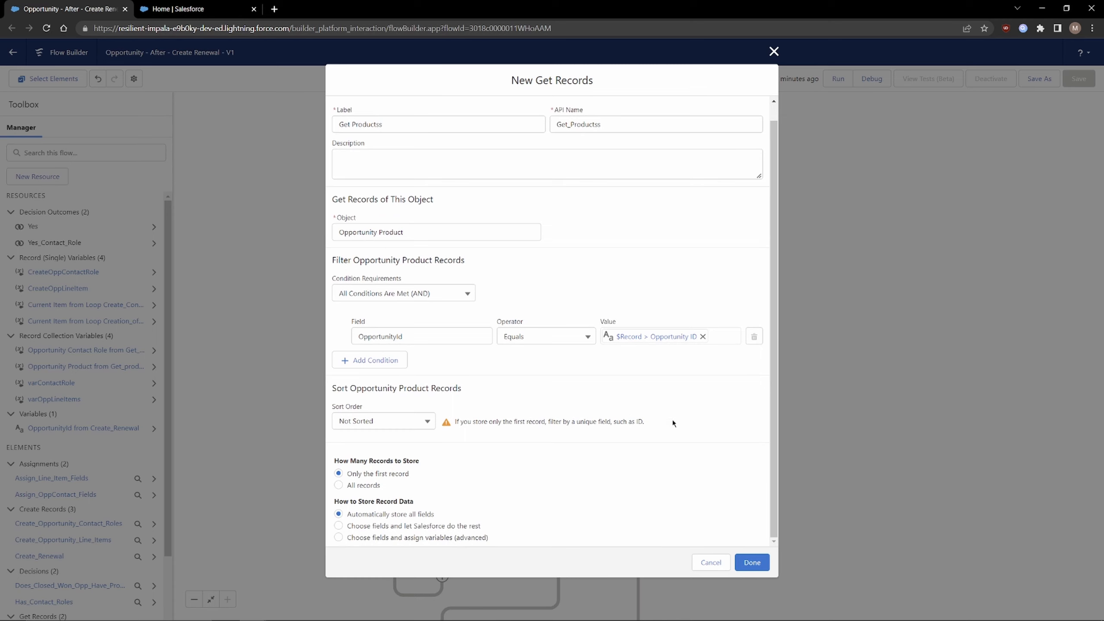
pyautogui.moveTo(422, 463); pyautogui.dragTo(344, 457)
pyautogui.click(402, 459)
pyautogui.scroll(1, 429, 154)
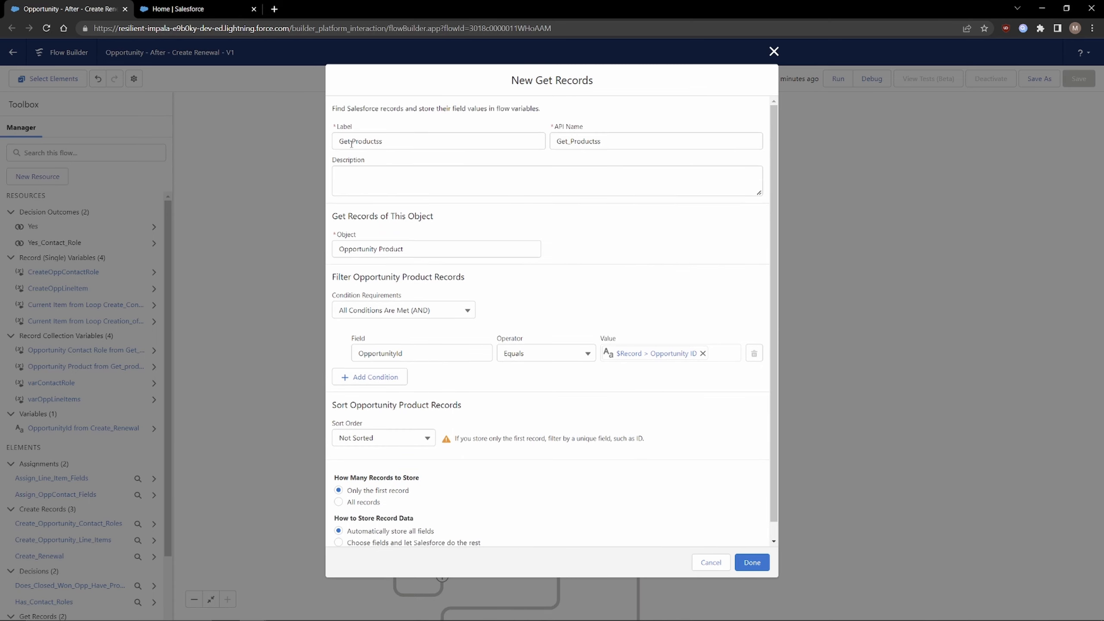
pyautogui.scroll(-1, 345, 487)
pyautogui.click(339, 485)
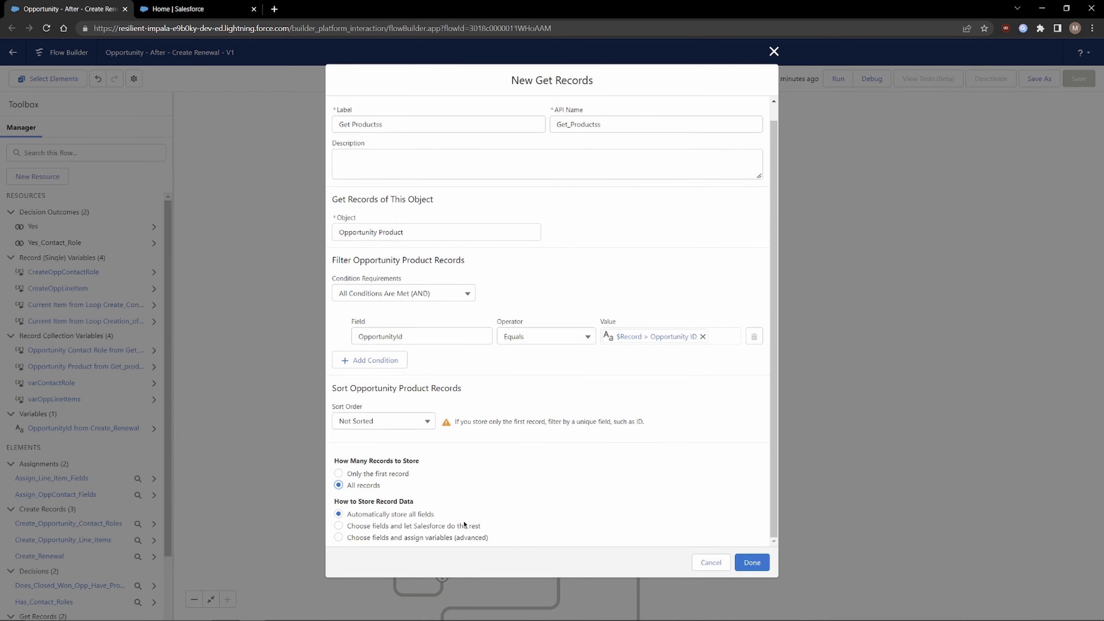
pyautogui.click(712, 562)
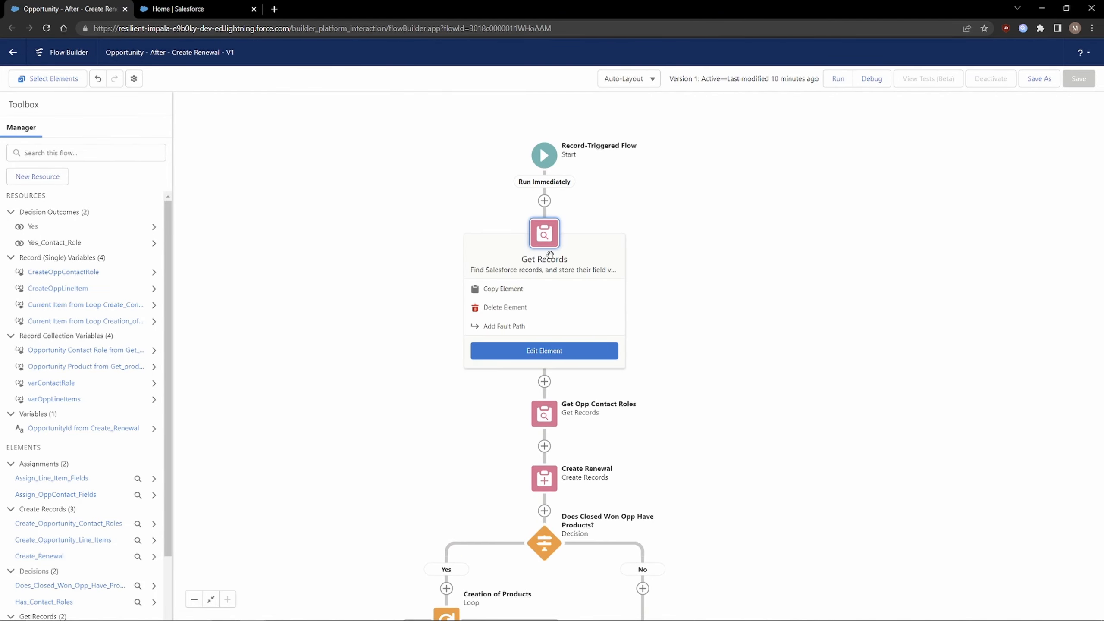
# Examine the object, filter condition and record storage settings of the existing Get Products element, leaving it unchanged.
pyautogui.click(545, 350)
pyautogui.moveTo(420, 212); pyautogui.dragTo(338, 216)
pyautogui.click(629, 259)
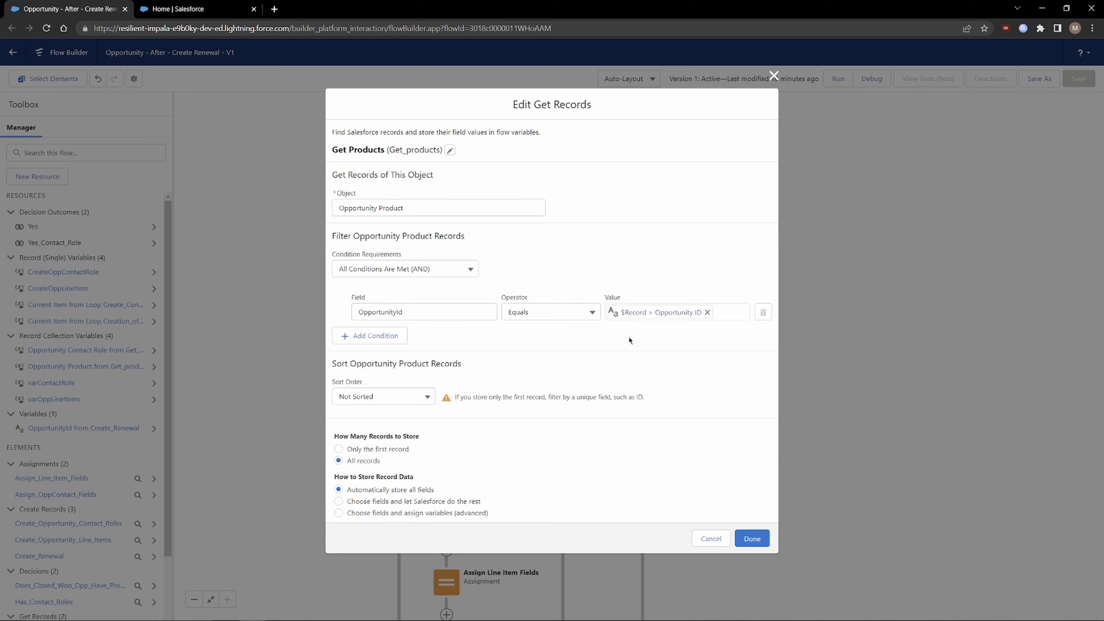
pyautogui.moveTo(424, 314); pyautogui.dragTo(340, 312)
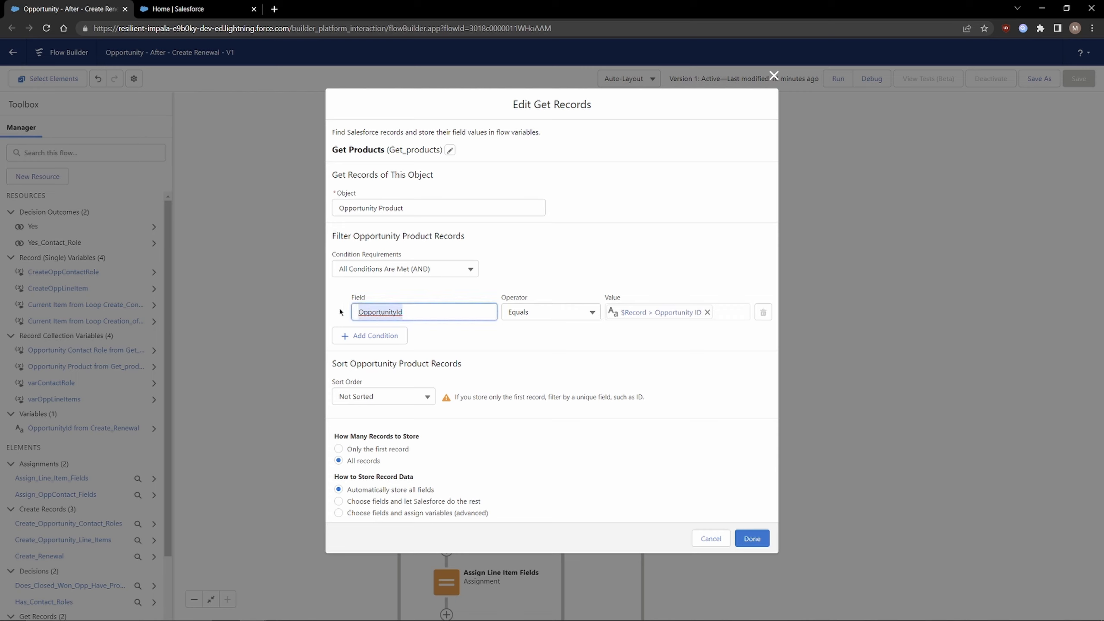
pyautogui.moveTo(404, 201); pyautogui.dragTo(316, 197)
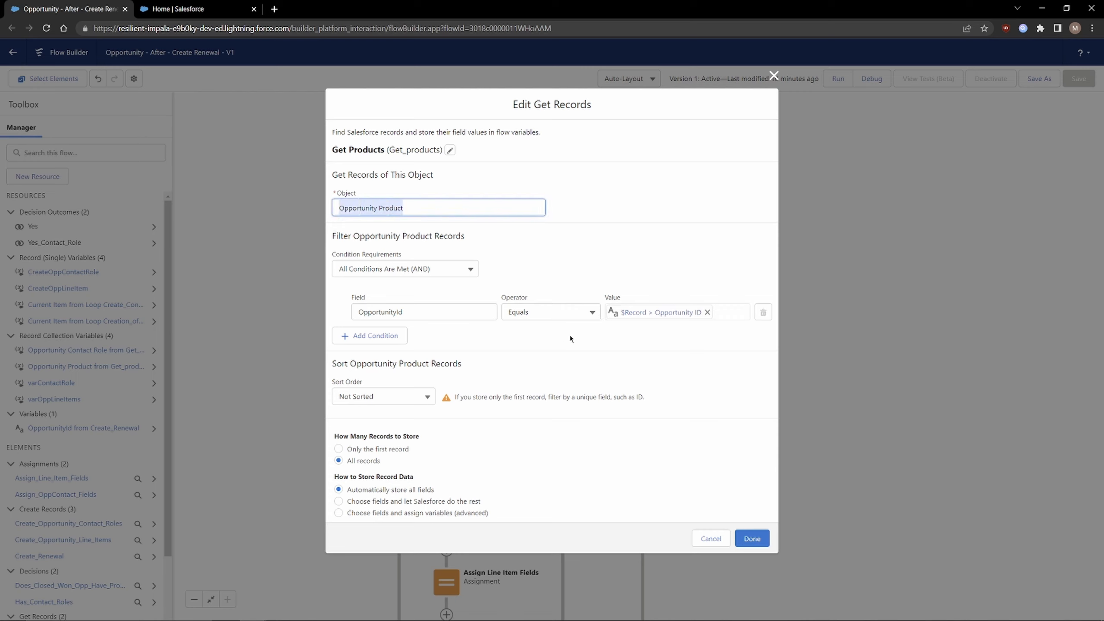
pyautogui.click(646, 312)
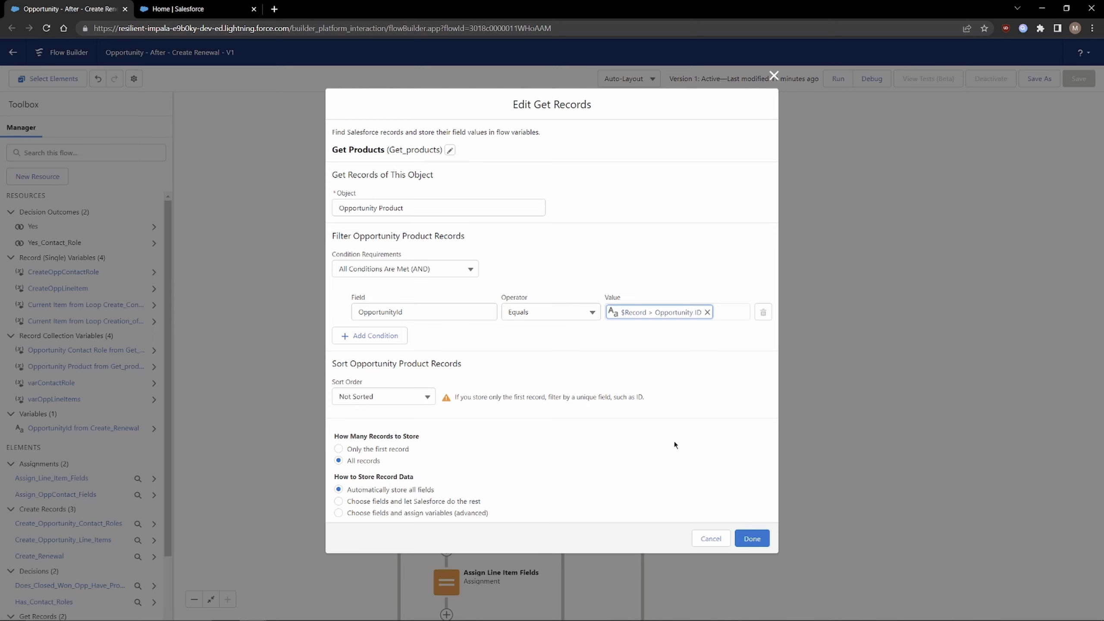
pyautogui.click(712, 539)
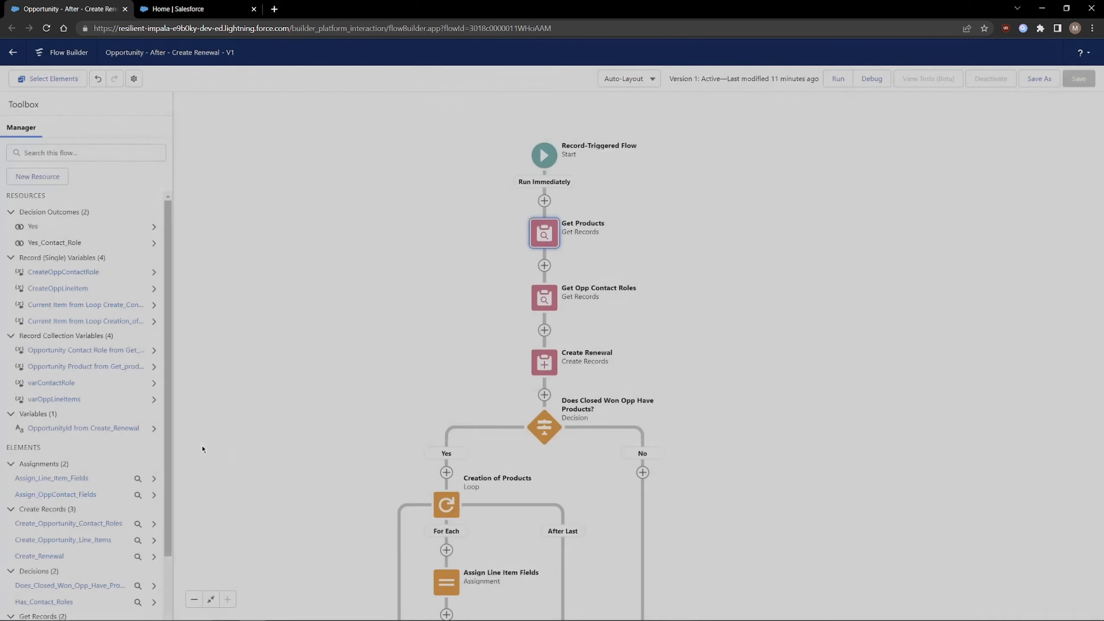
# Examine the object, OpportunityId filter and record storage settings of the Get Opp Contact Roles element without changing them.
pyautogui.moveTo(765, 341); pyautogui.dragTo(725, 309)
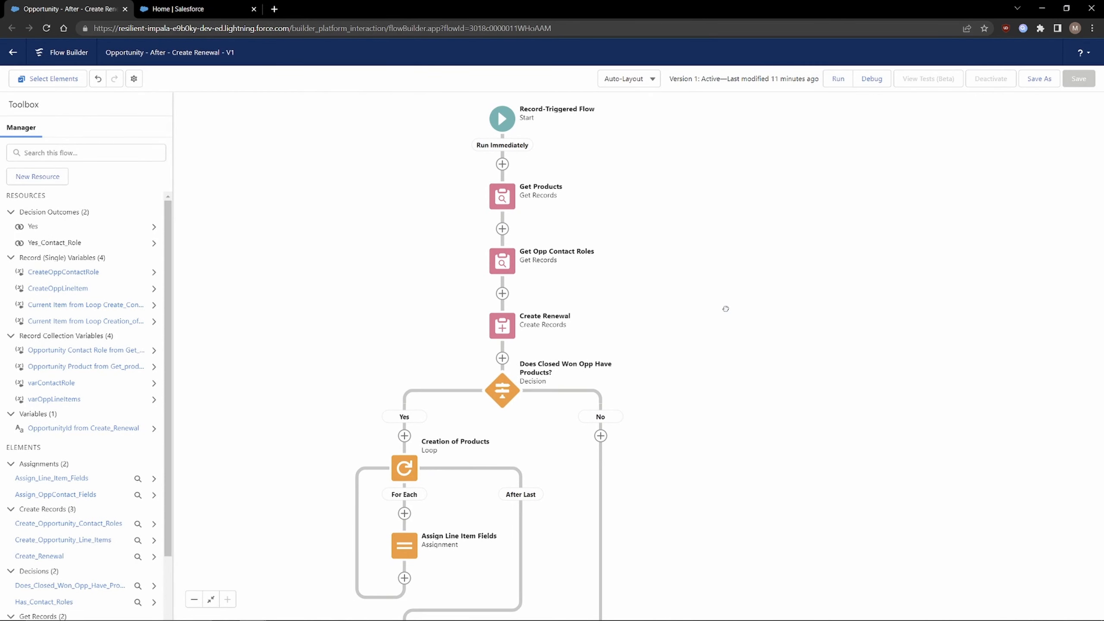
pyautogui.doubleClick(504, 264)
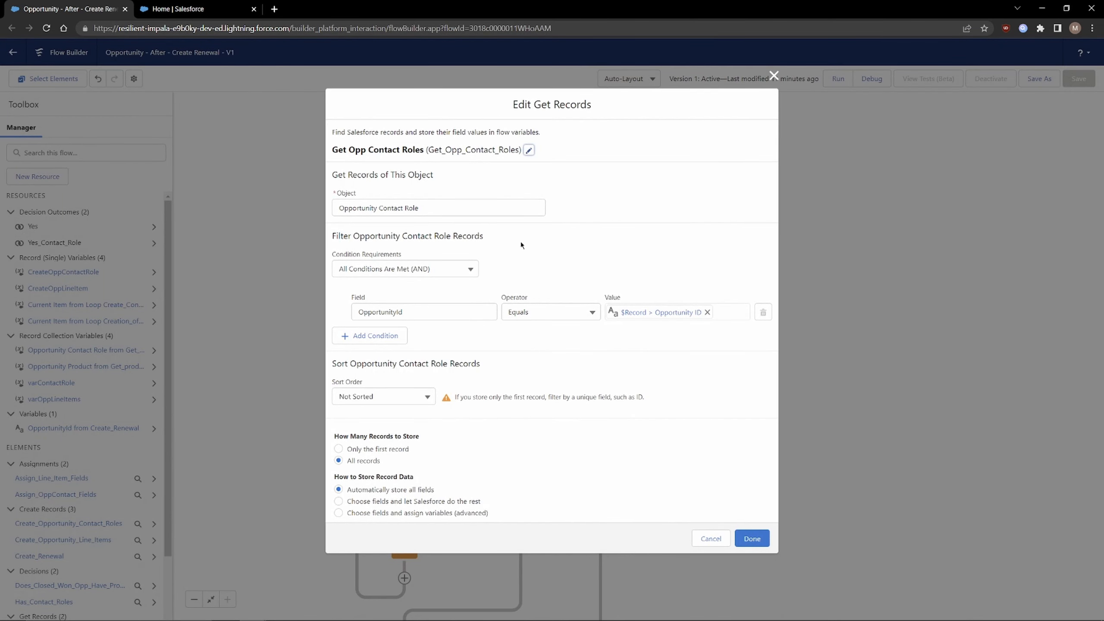
pyautogui.click(435, 212)
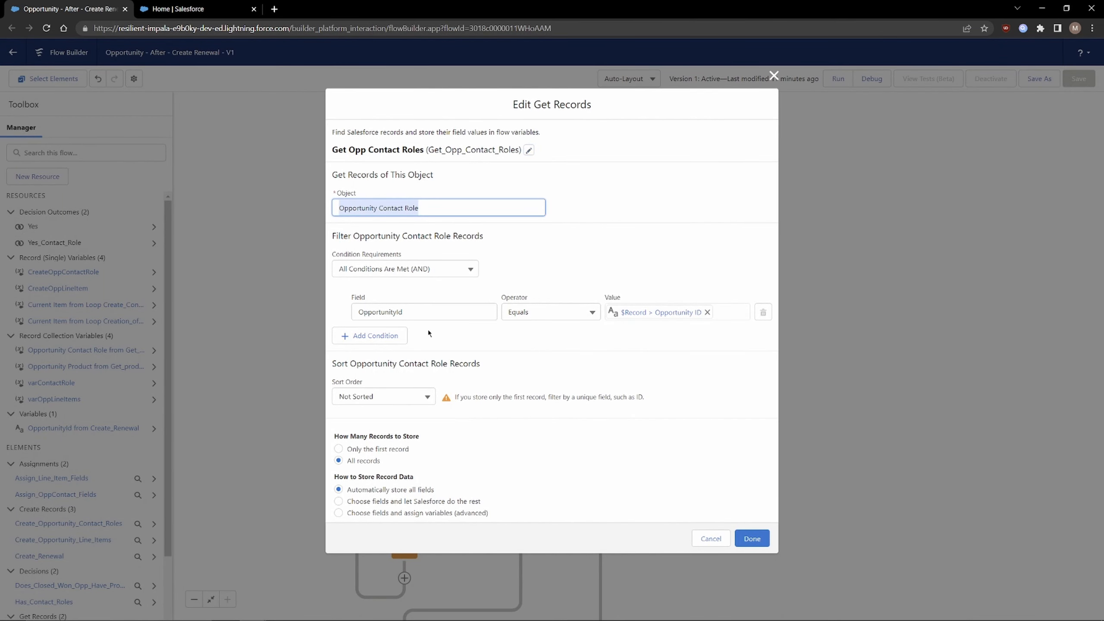
pyautogui.click(417, 310)
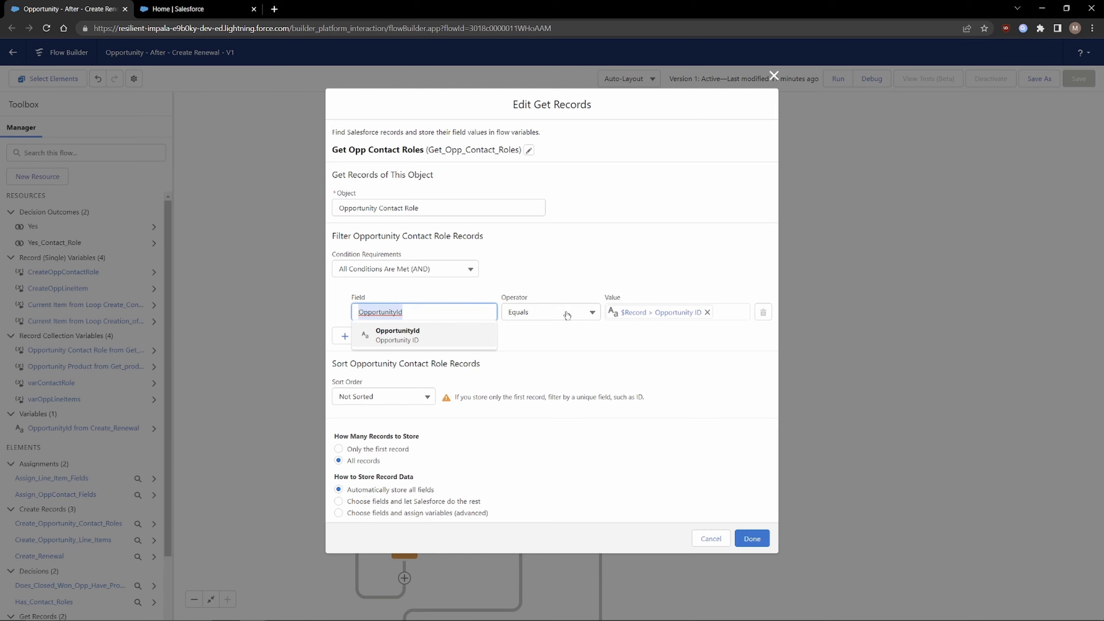
pyautogui.click(651, 242)
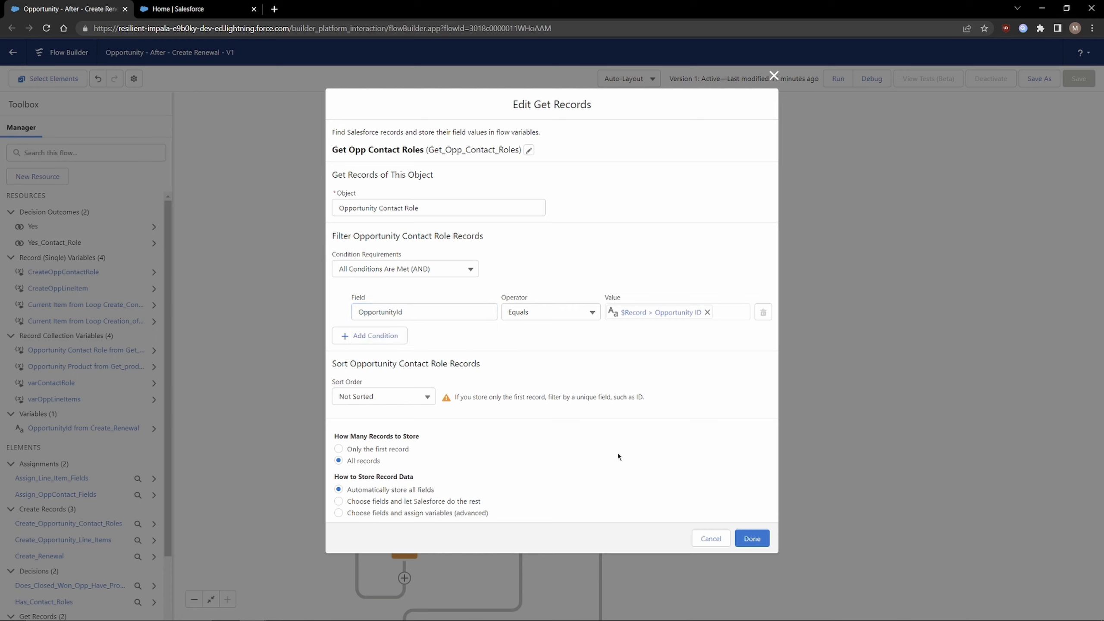
pyautogui.click(372, 463)
pyautogui.click(419, 209)
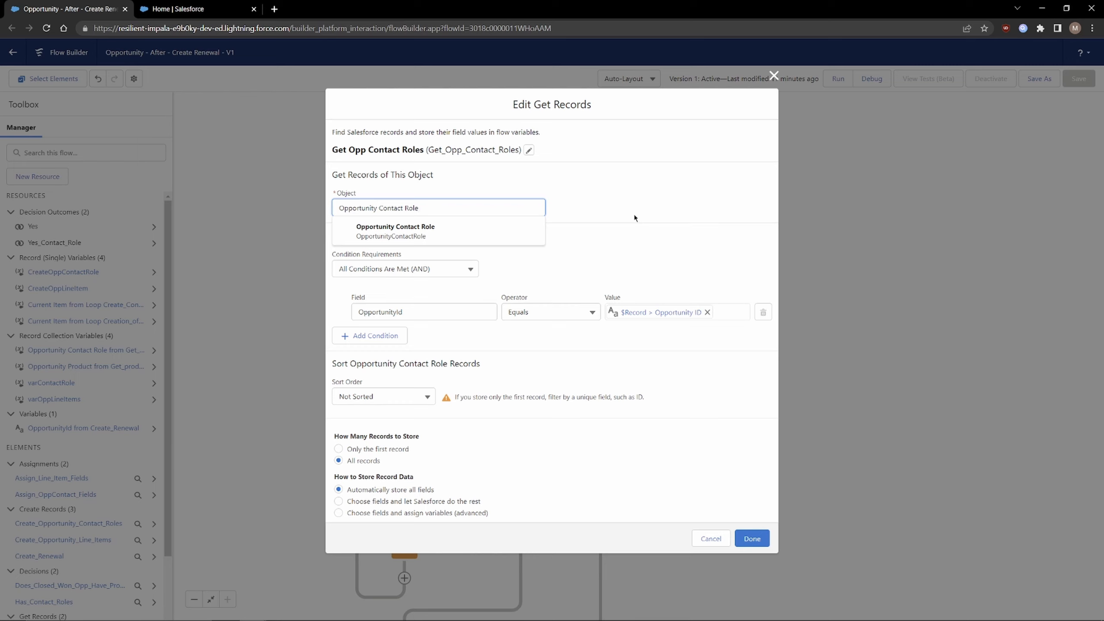
pyautogui.click(622, 214)
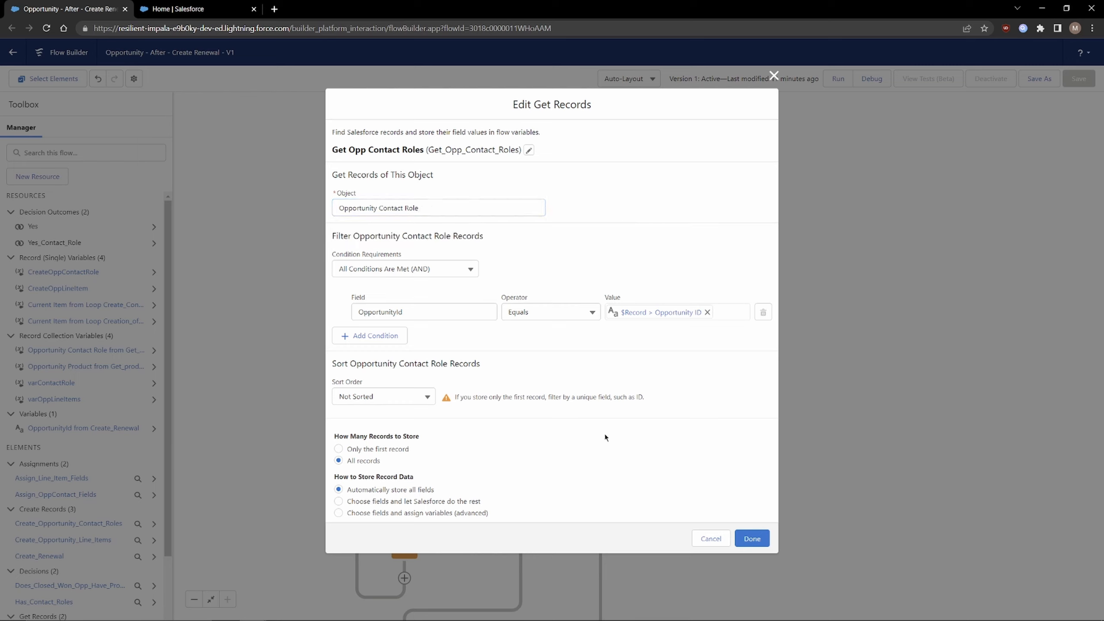
pyautogui.click(705, 541)
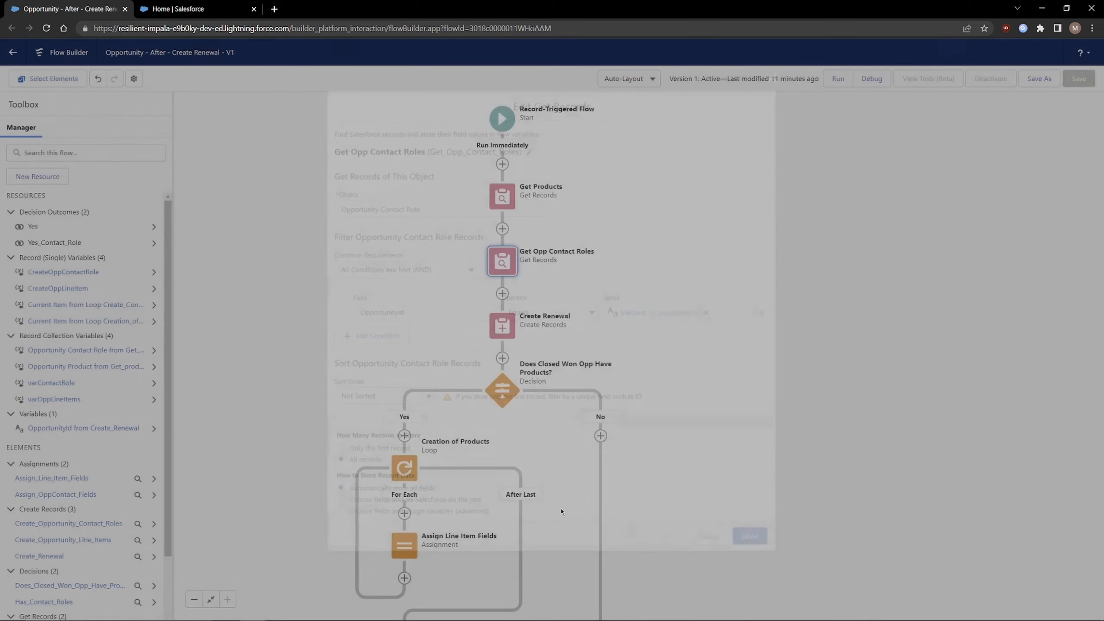
# Open the Create Renewal element for editing and examine its record creation settings and AccountId field mapping.
pyautogui.click(502, 329)
pyautogui.moveTo(741, 368); pyautogui.dragTo(744, 338)
pyautogui.click(513, 299)
pyautogui.click(505, 414)
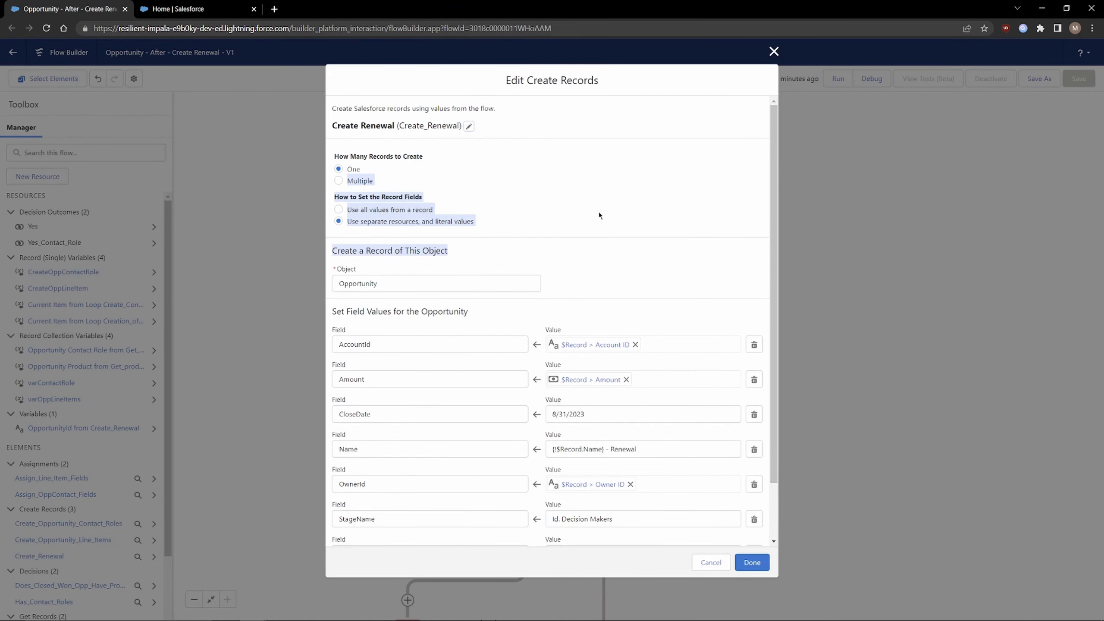
pyautogui.scroll(-3, 415, 306)
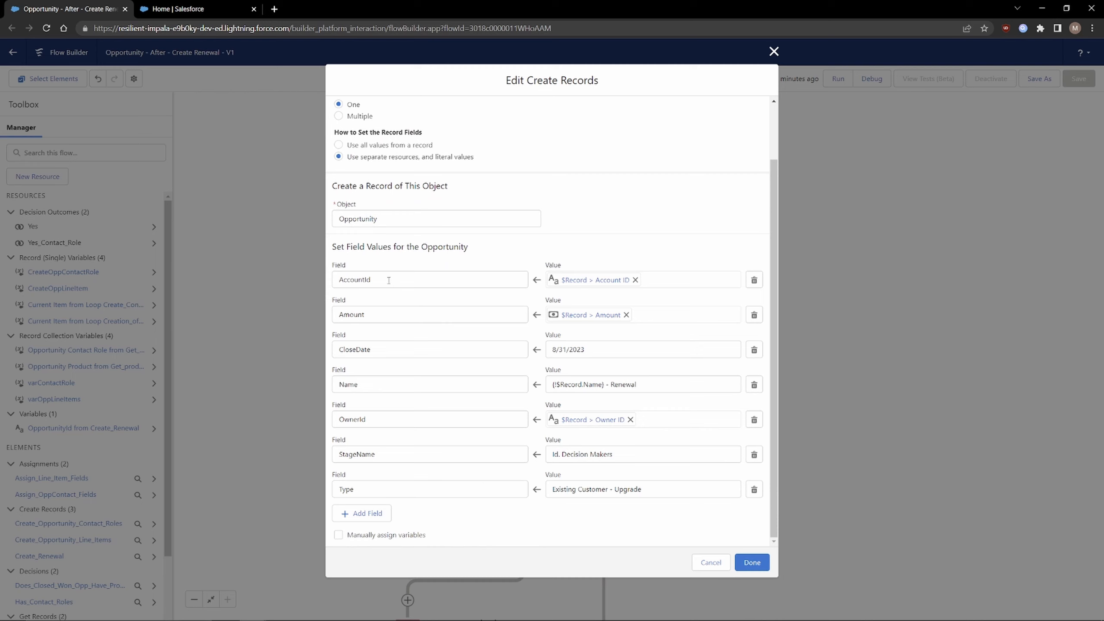
pyautogui.click(565, 279)
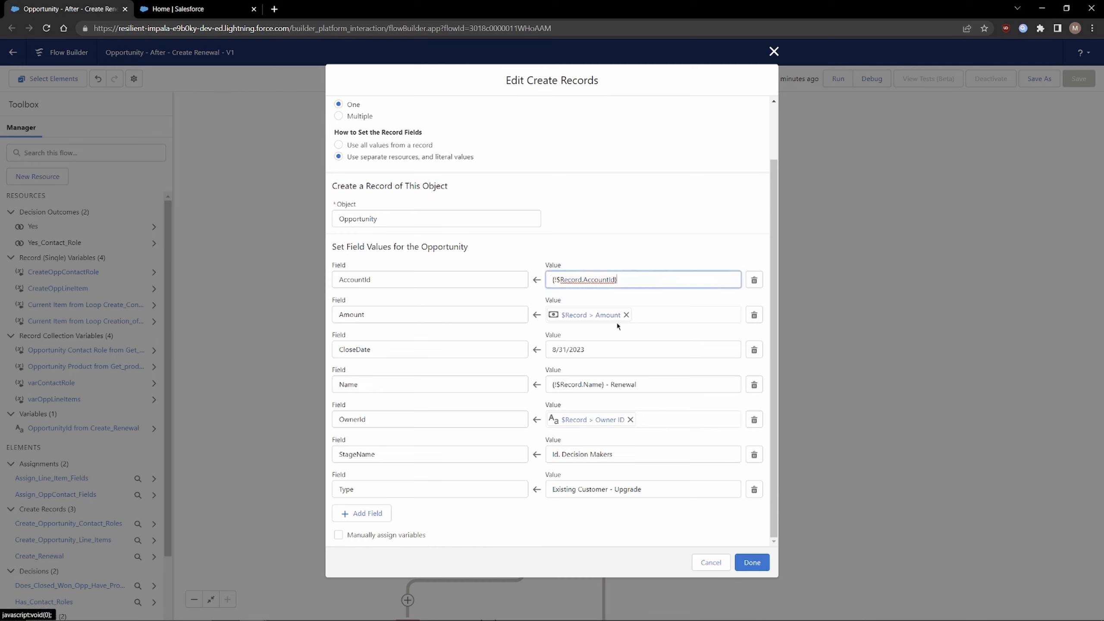
pyautogui.doubleClick(562, 279)
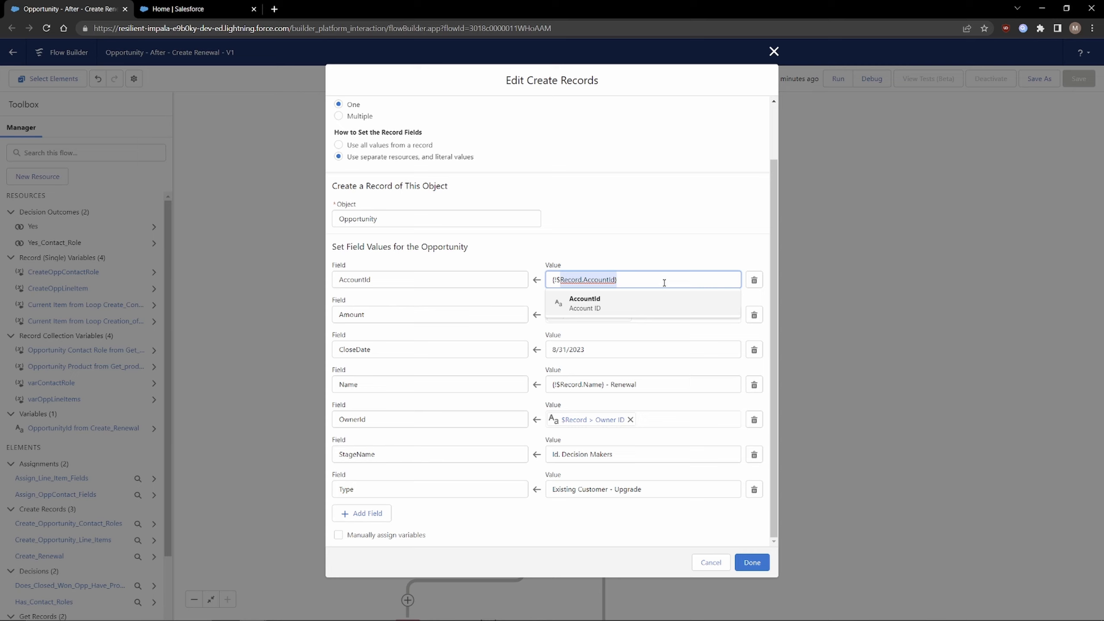
pyautogui.moveTo(404, 283); pyautogui.dragTo(302, 273)
pyautogui.click(579, 235)
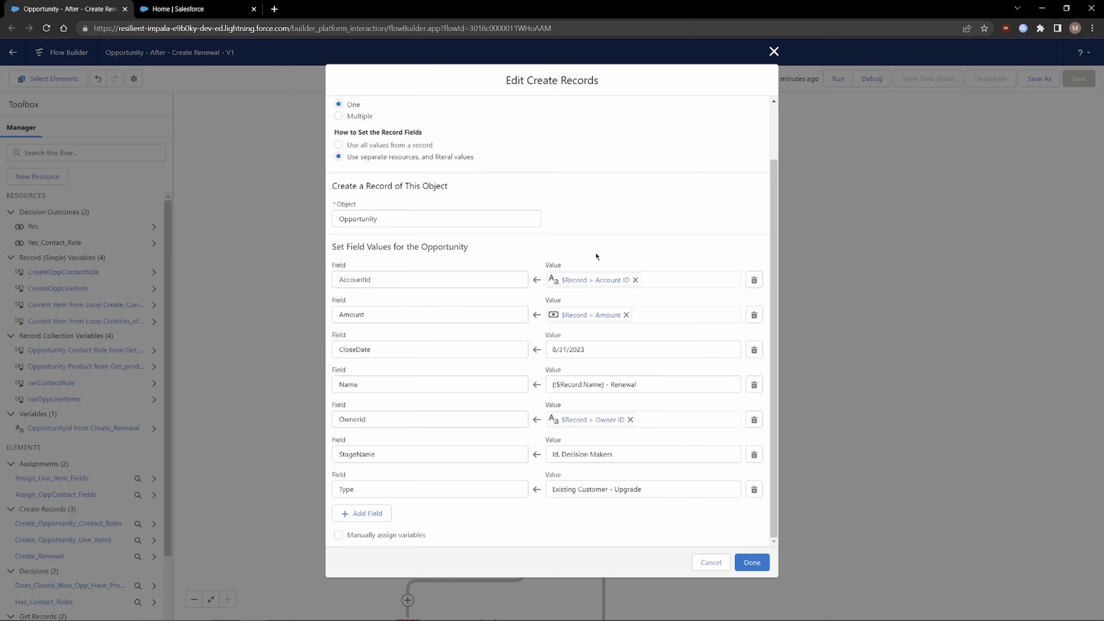
# Examine the Amount, Name, OwnerId, StageName and Type field mappings of the Create Renewal element without changing them.
pyautogui.doubleClick(385, 316)
pyautogui.click(610, 179)
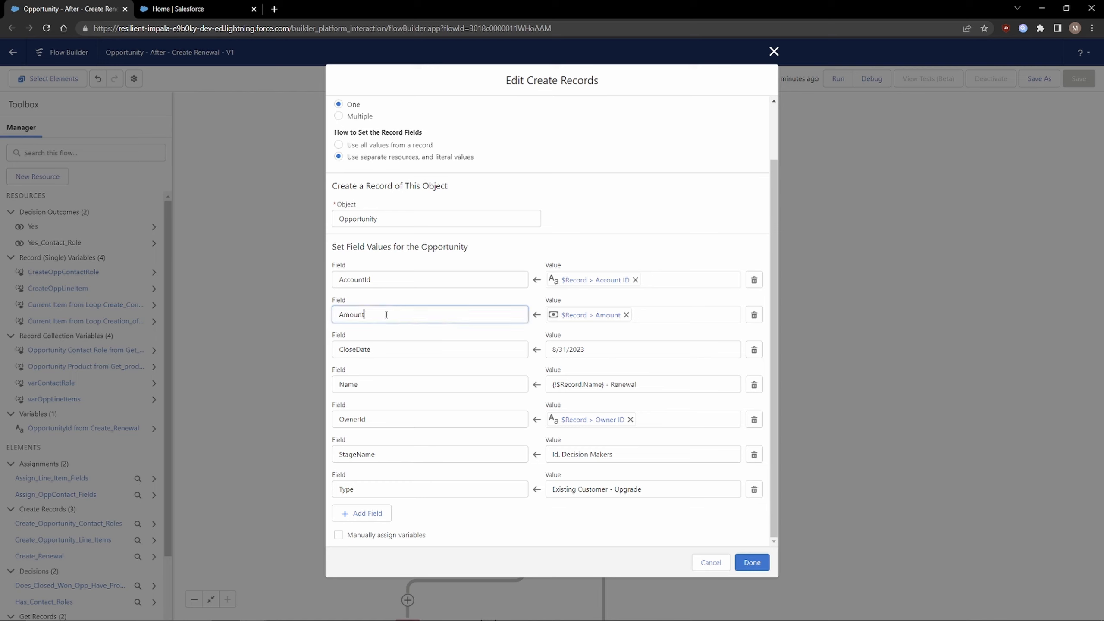
pyautogui.doubleClick(386, 315)
pyautogui.click(556, 236)
pyautogui.doubleClick(366, 385)
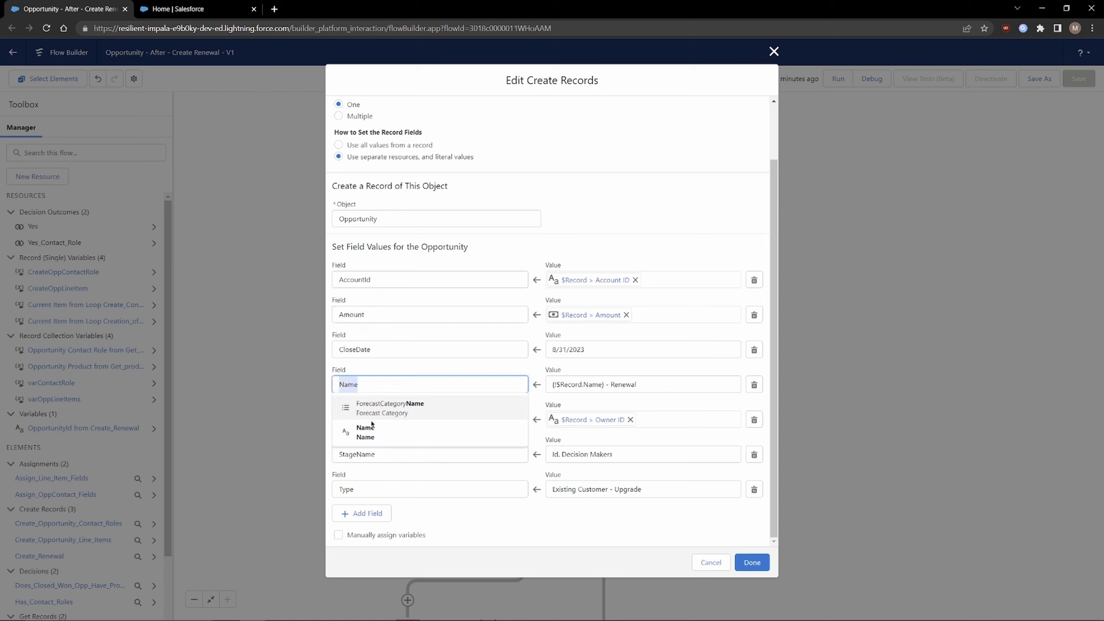
pyautogui.moveTo(652, 384); pyautogui.dragTo(550, 386)
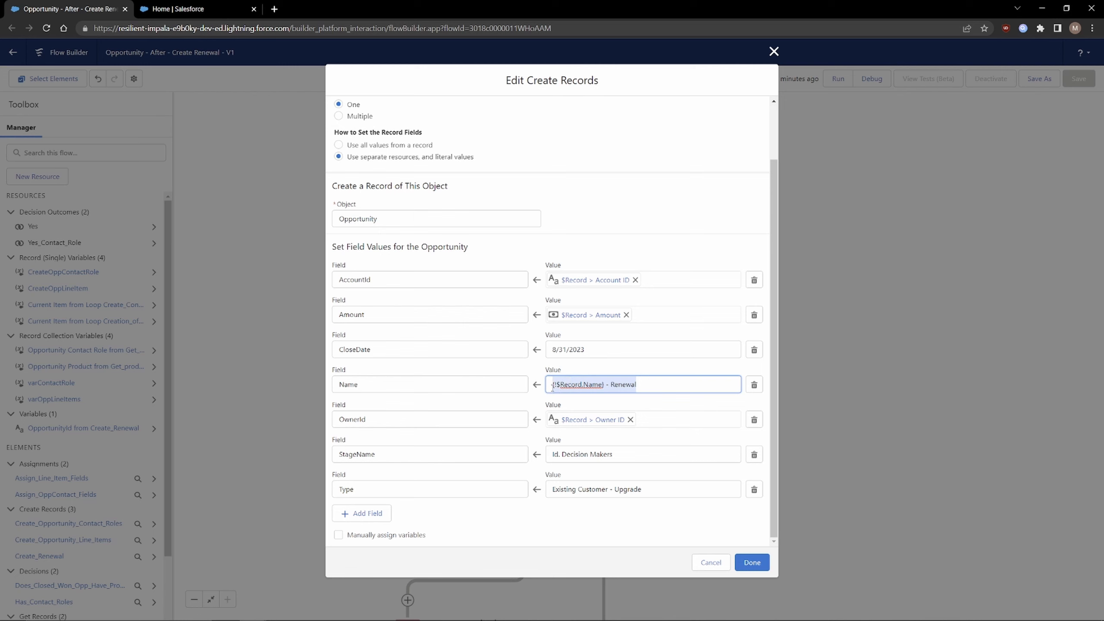
pyautogui.click(597, 383)
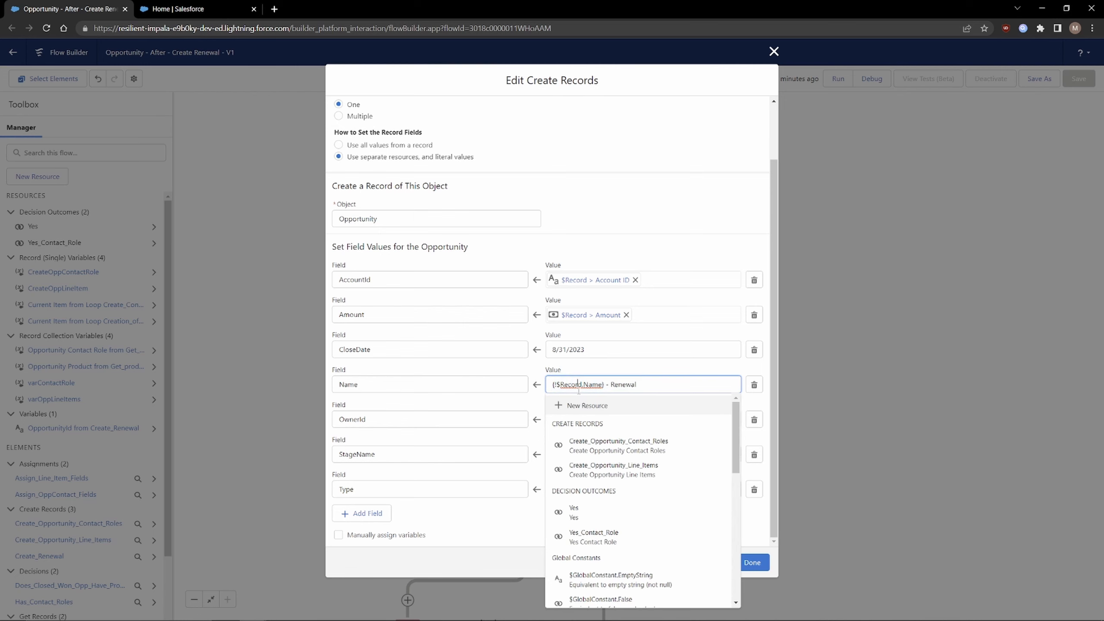
pyautogui.click(410, 416)
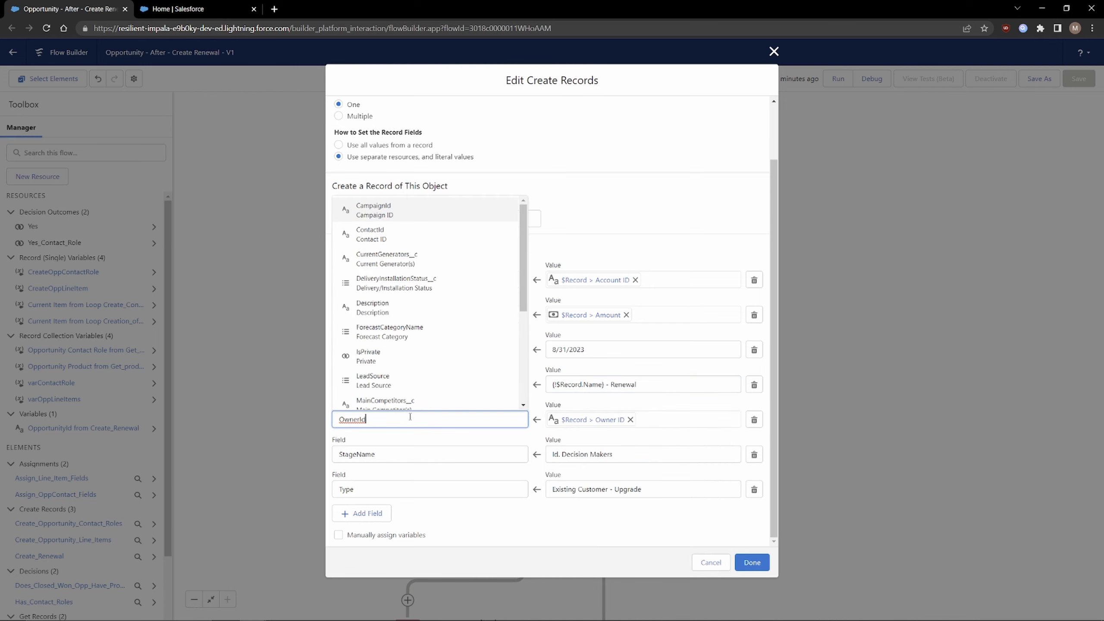
pyautogui.click(492, 455)
pyautogui.moveTo(627, 456); pyautogui.dragTo(545, 463)
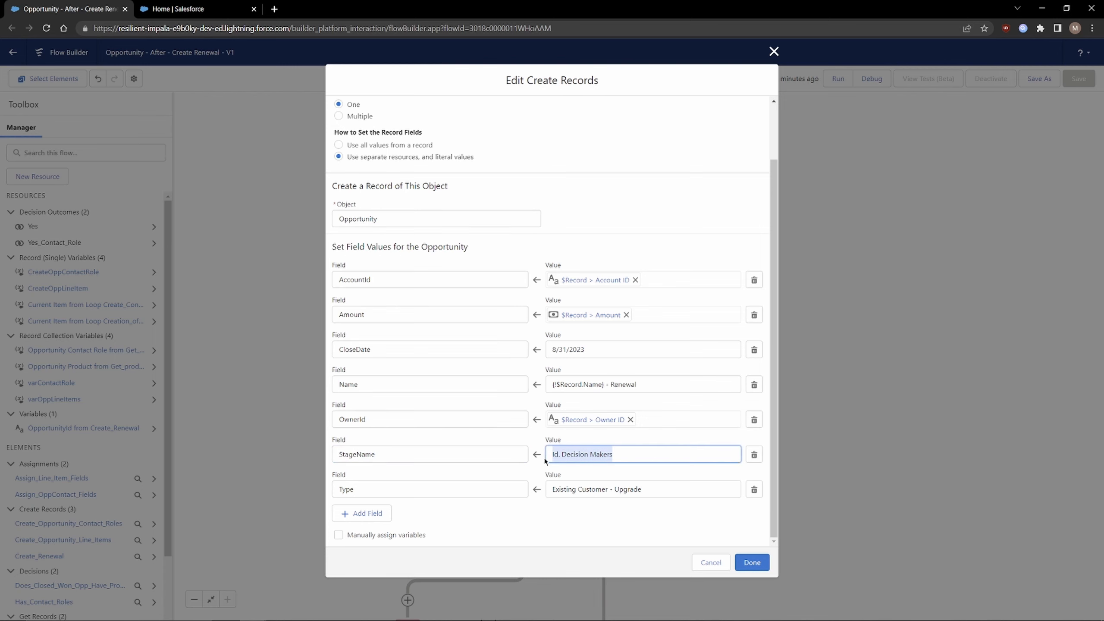
pyautogui.click(437, 488)
pyautogui.moveTo(625, 490); pyautogui.dragTo(553, 489)
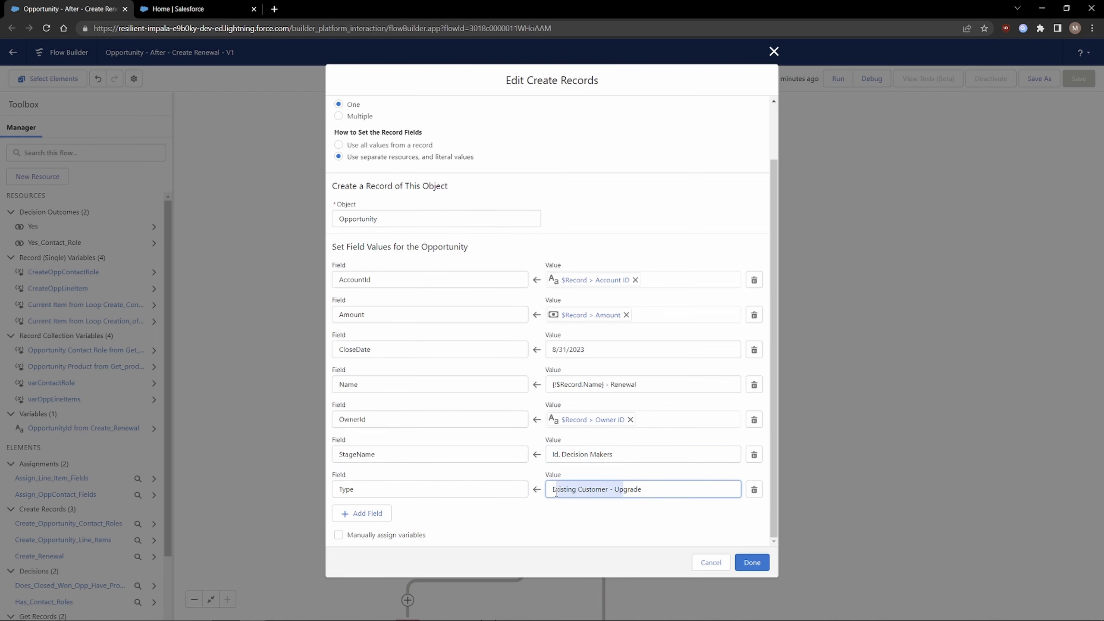
pyautogui.click(641, 520)
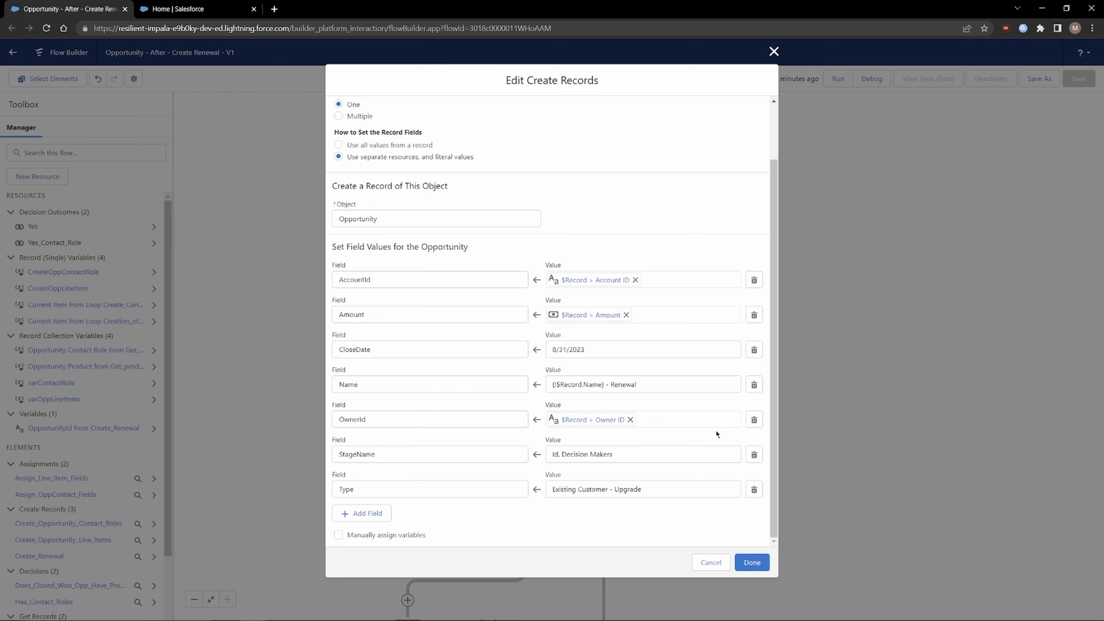
# Examine the CloseDate mapping of the Create Renewal element and close the element with its settings unchanged.
pyautogui.click(388, 353)
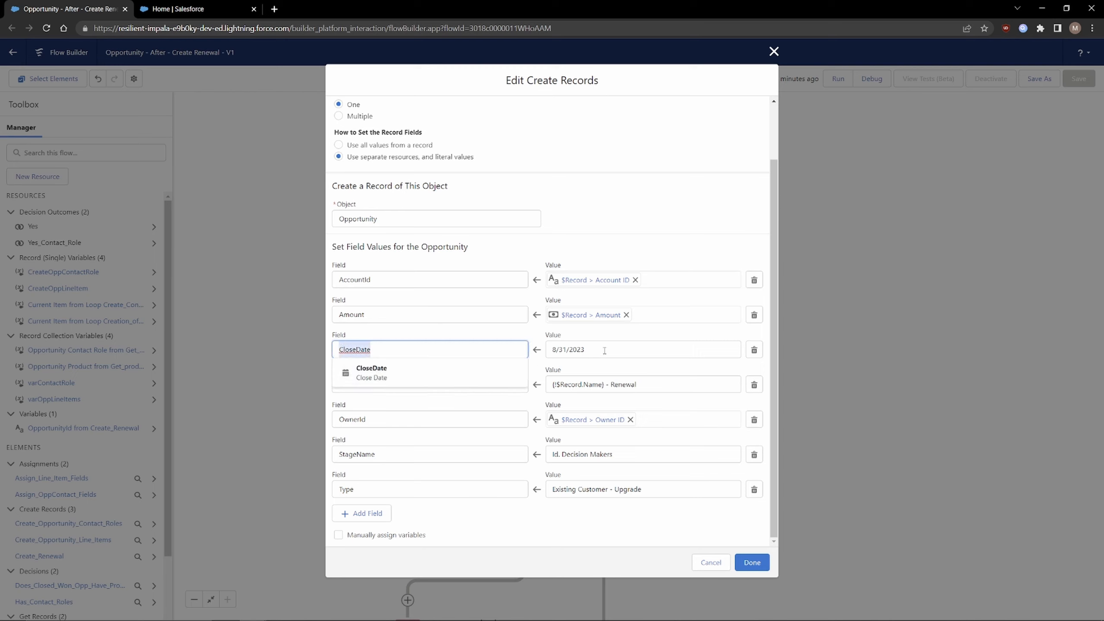
pyautogui.click(374, 455)
pyautogui.click(394, 349)
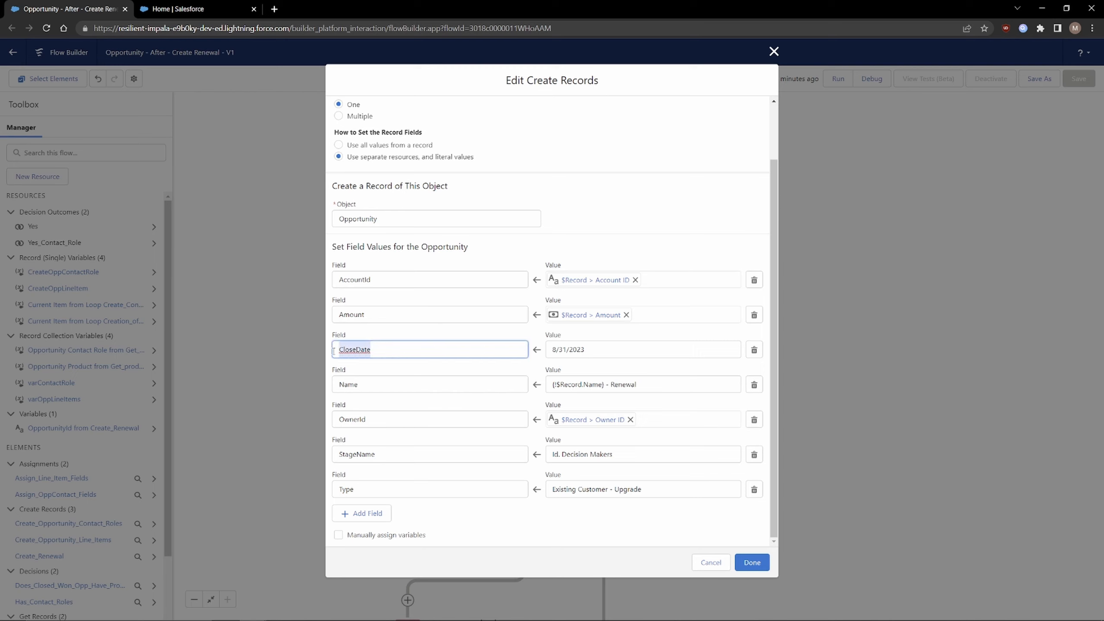
pyautogui.click(654, 353)
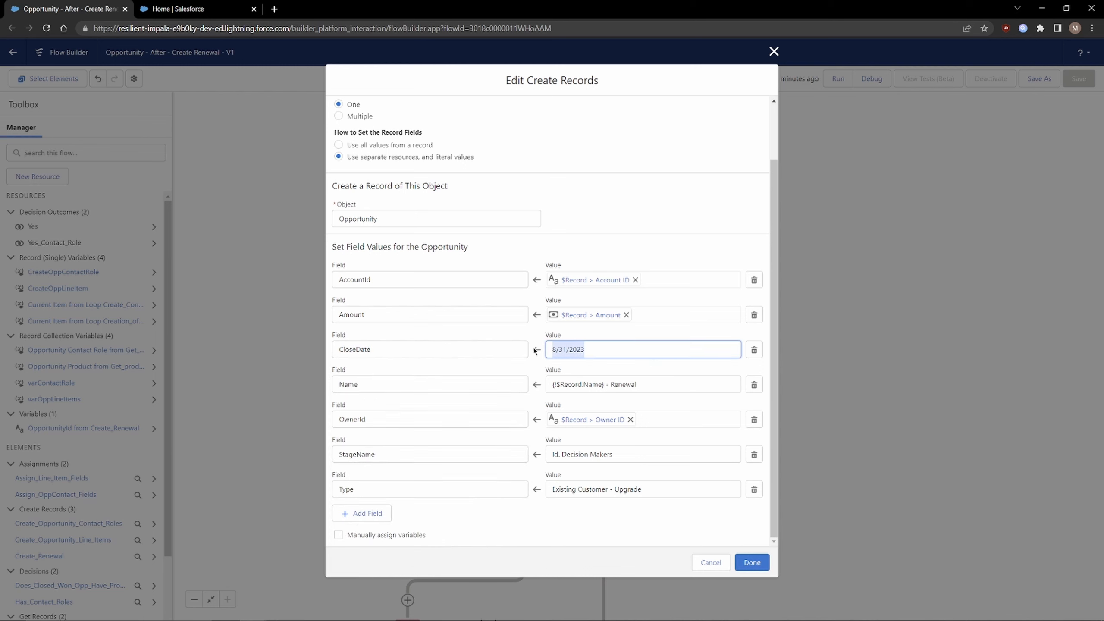
pyautogui.click(606, 351)
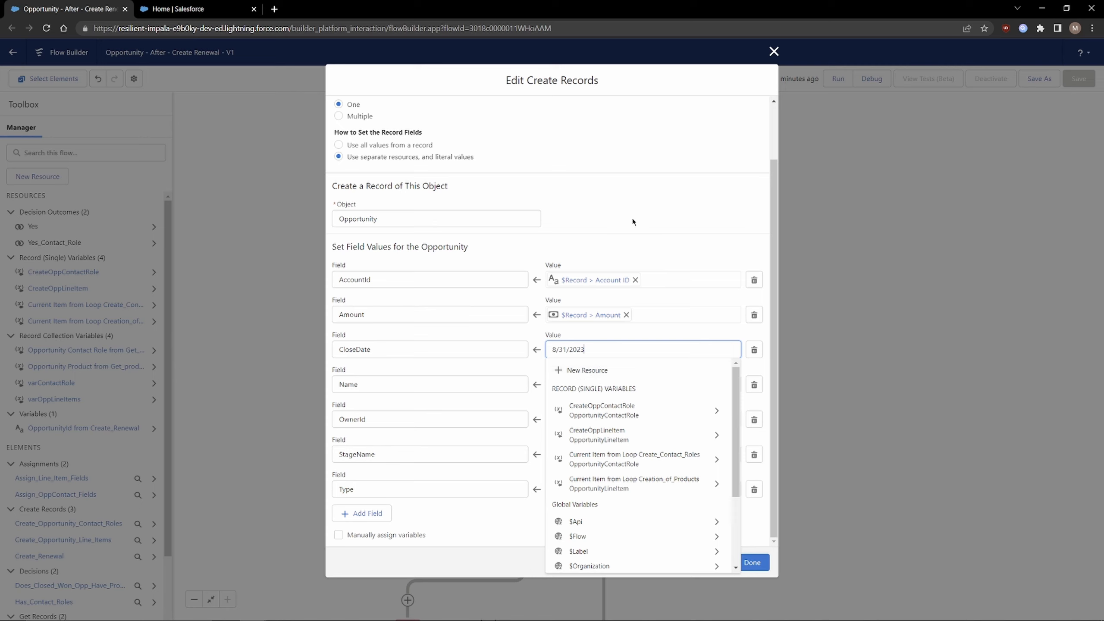
pyautogui.click(657, 223)
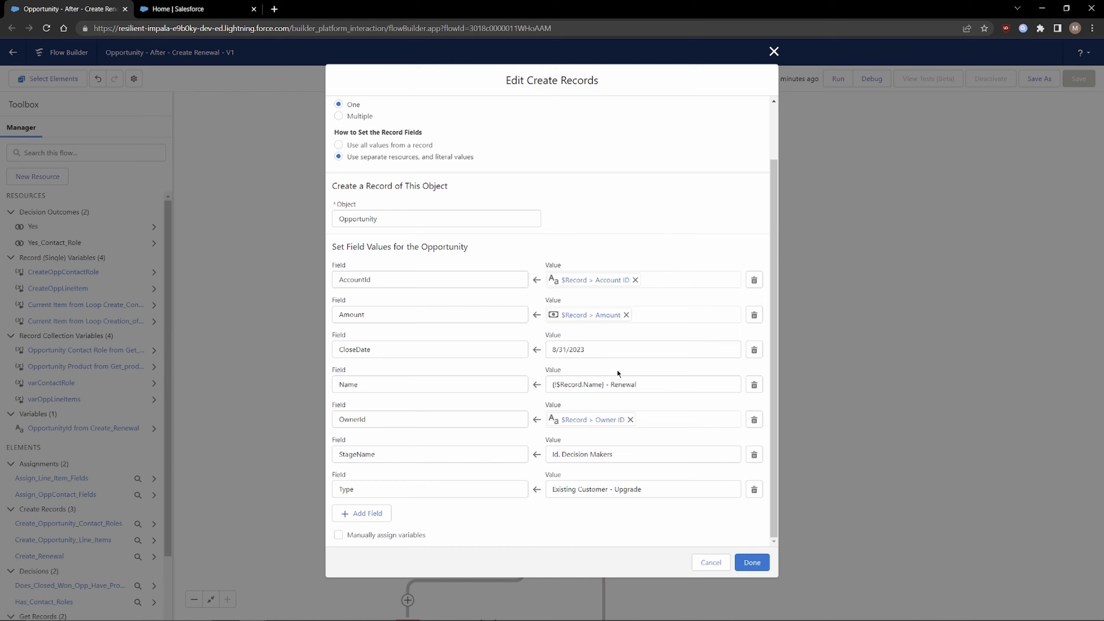
pyautogui.moveTo(612, 351); pyautogui.dragTo(483, 335)
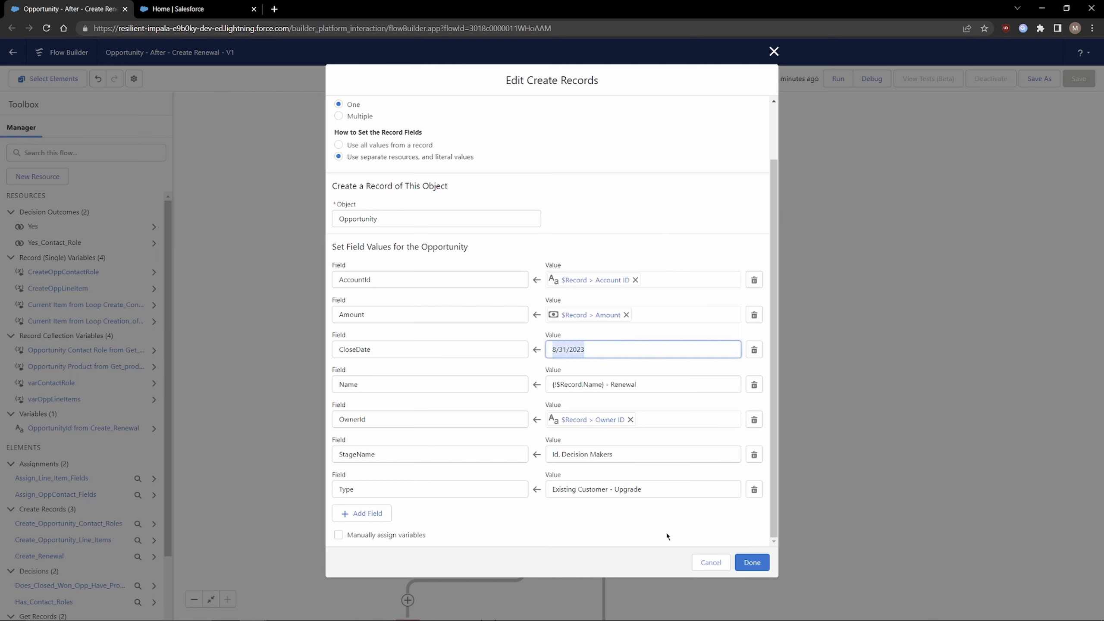
pyautogui.scroll(1, 650, 526)
pyautogui.scroll(-1, 627, 472)
pyautogui.click(748, 563)
pyautogui.scroll(-3, 739, 261)
pyautogui.moveTo(691, 297); pyautogui.dragTo(772, 217)
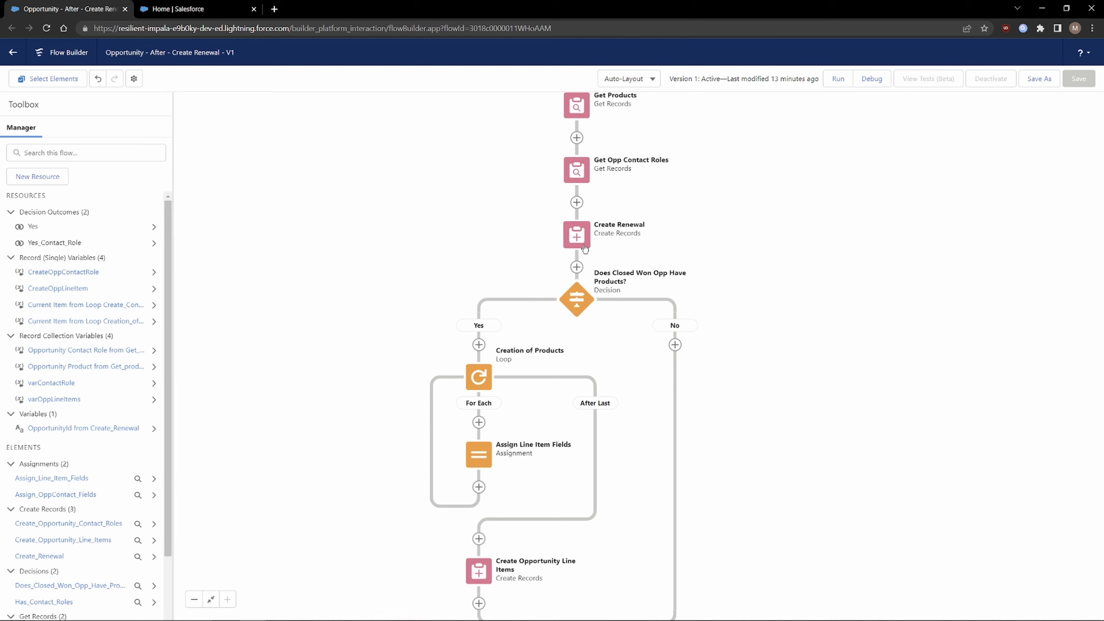
pyautogui.scroll(2, 698, 177)
pyautogui.scroll(-3, 739, 226)
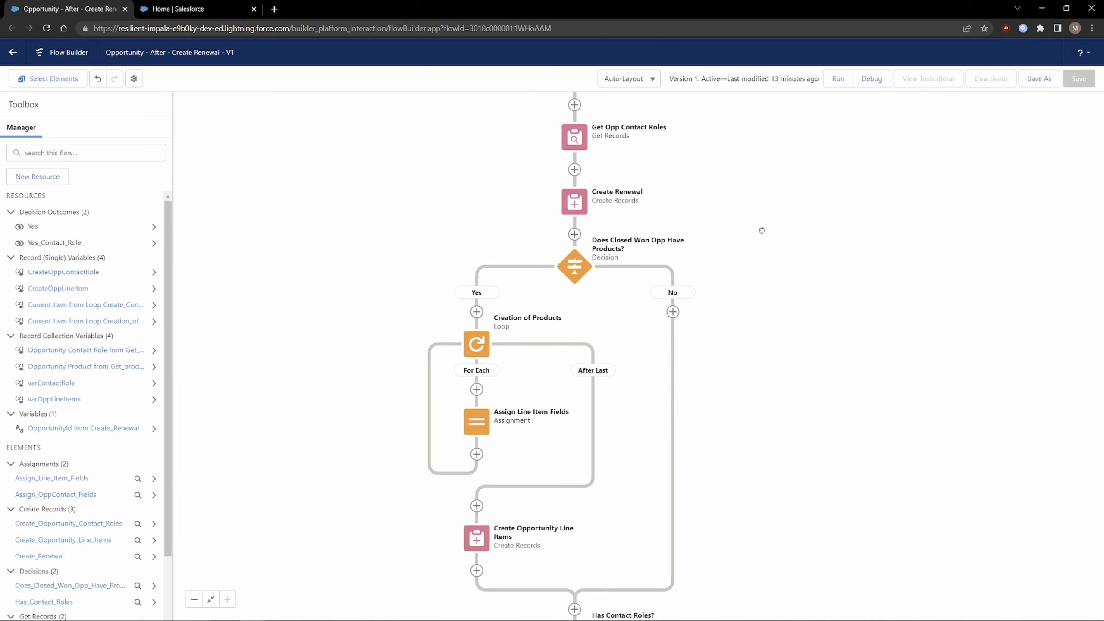
pyautogui.click(575, 235)
pyautogui.scroll(-5, 559, 296)
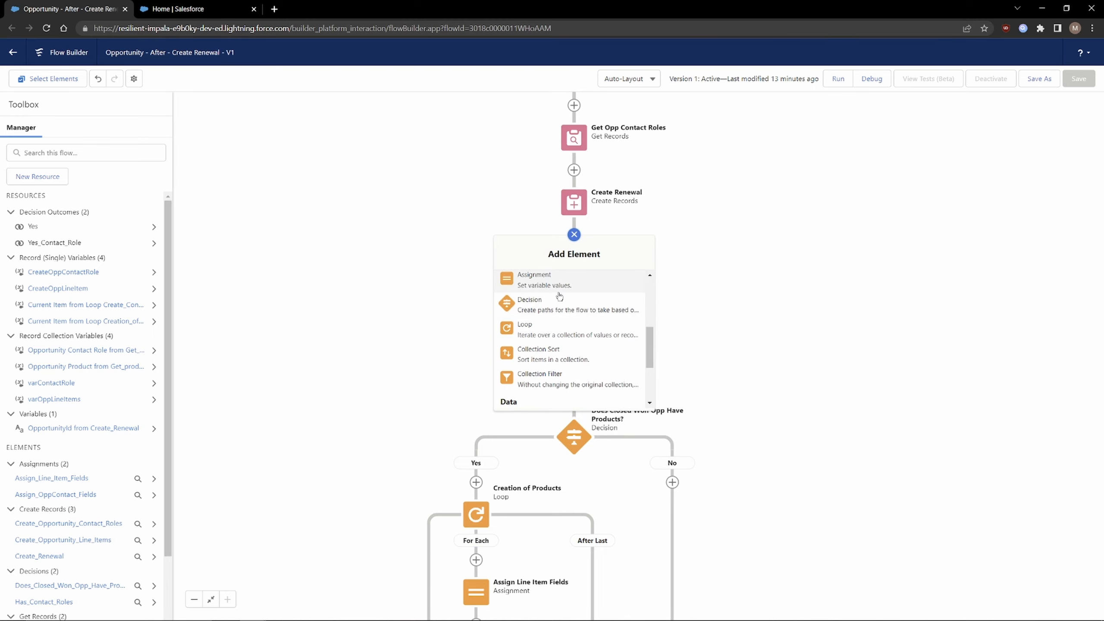
pyautogui.click(561, 302)
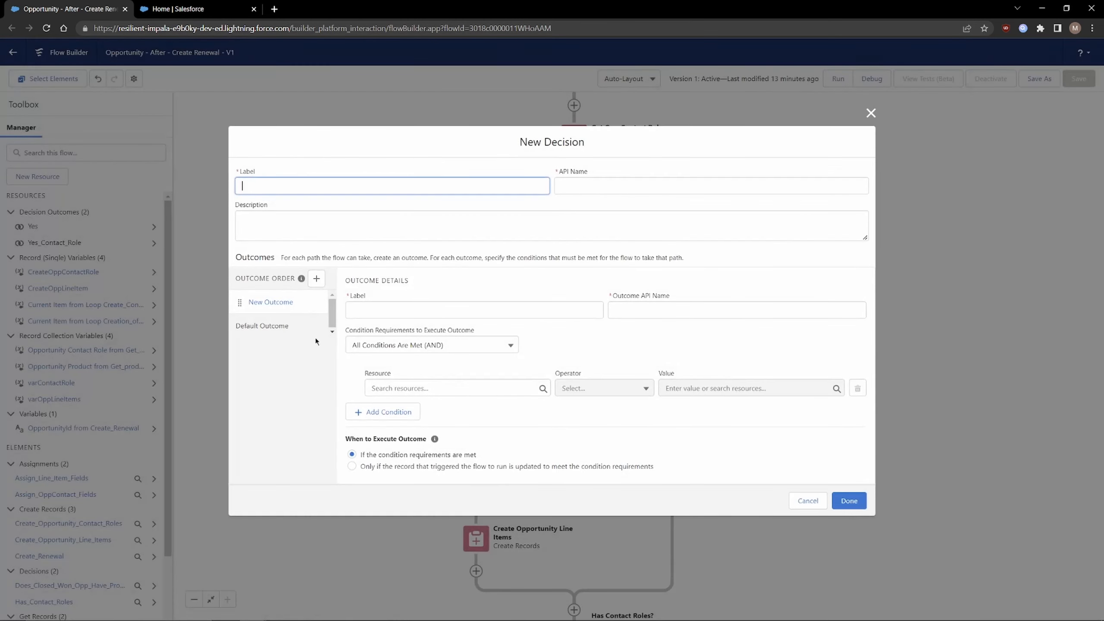
pyautogui.click(806, 496)
pyautogui.click(807, 506)
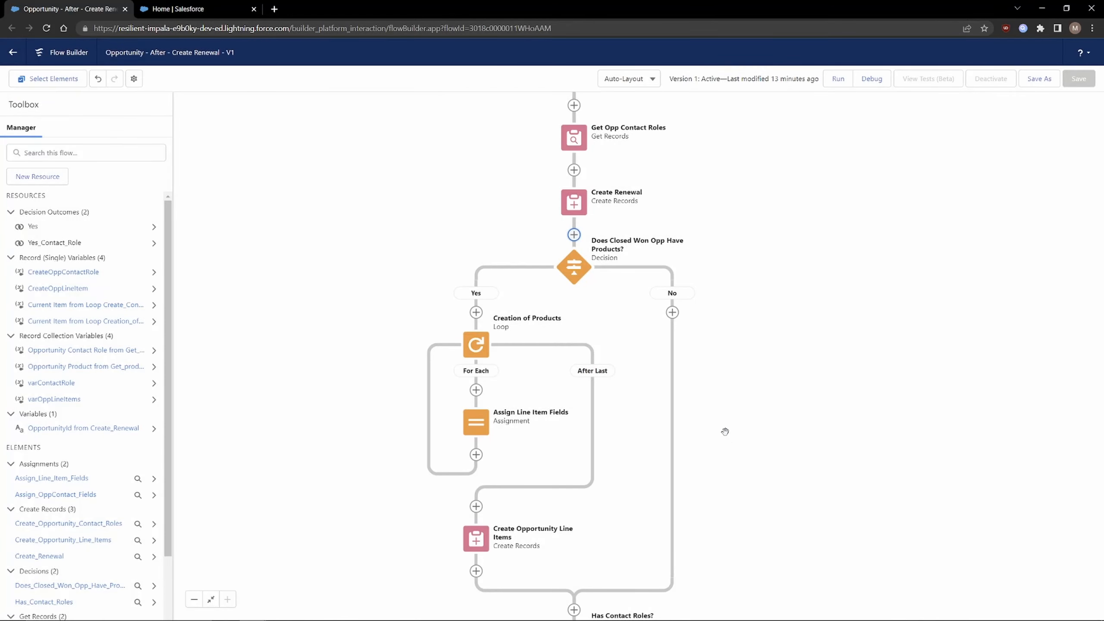
# Open the existing "Does Closed Won Opp Have Products?" decision and examine its name and the Yes outcome's label.
pyautogui.click(574, 268)
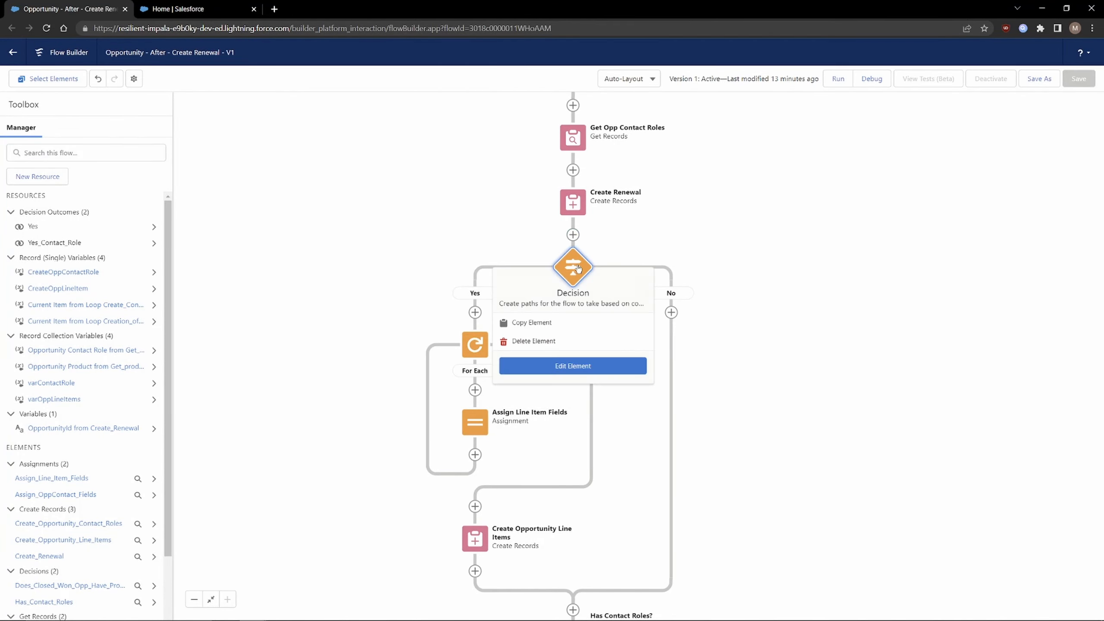
pyautogui.click(578, 365)
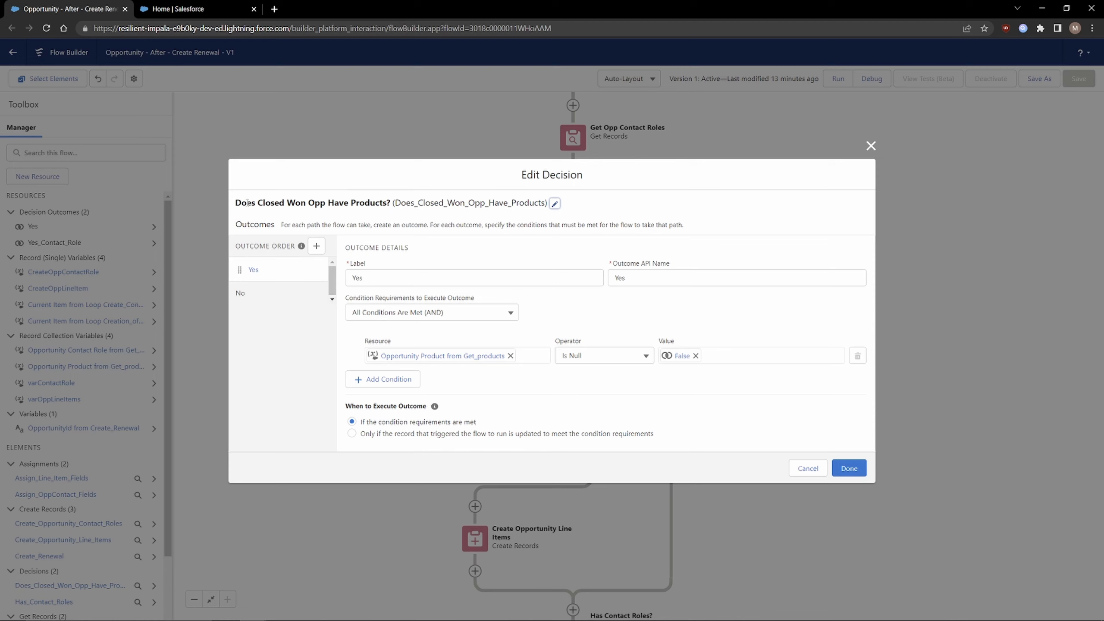
pyautogui.moveTo(236, 206); pyautogui.dragTo(476, 215)
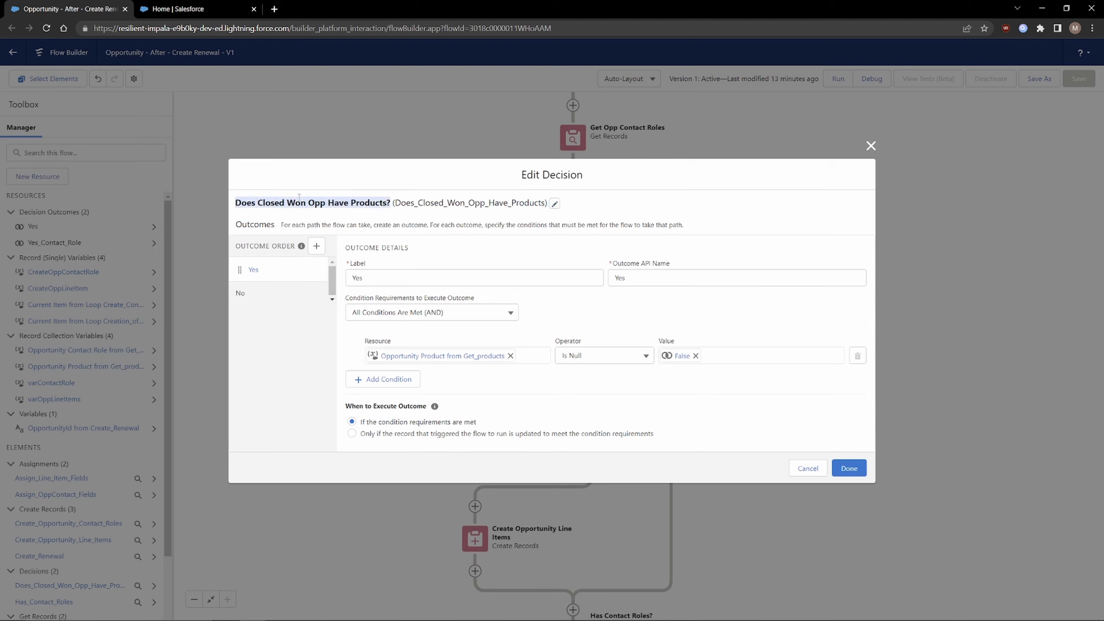
pyautogui.click(244, 203)
pyautogui.moveTo(243, 202); pyautogui.dragTo(475, 200)
pyautogui.click(475, 200)
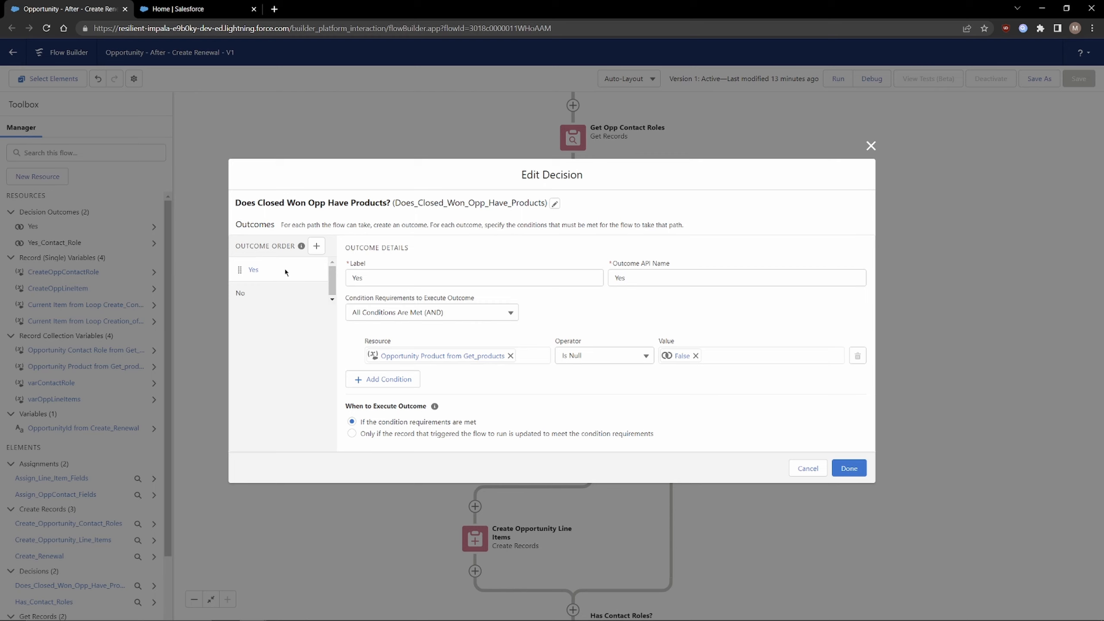
pyautogui.moveTo(397, 276); pyautogui.dragTo(348, 278)
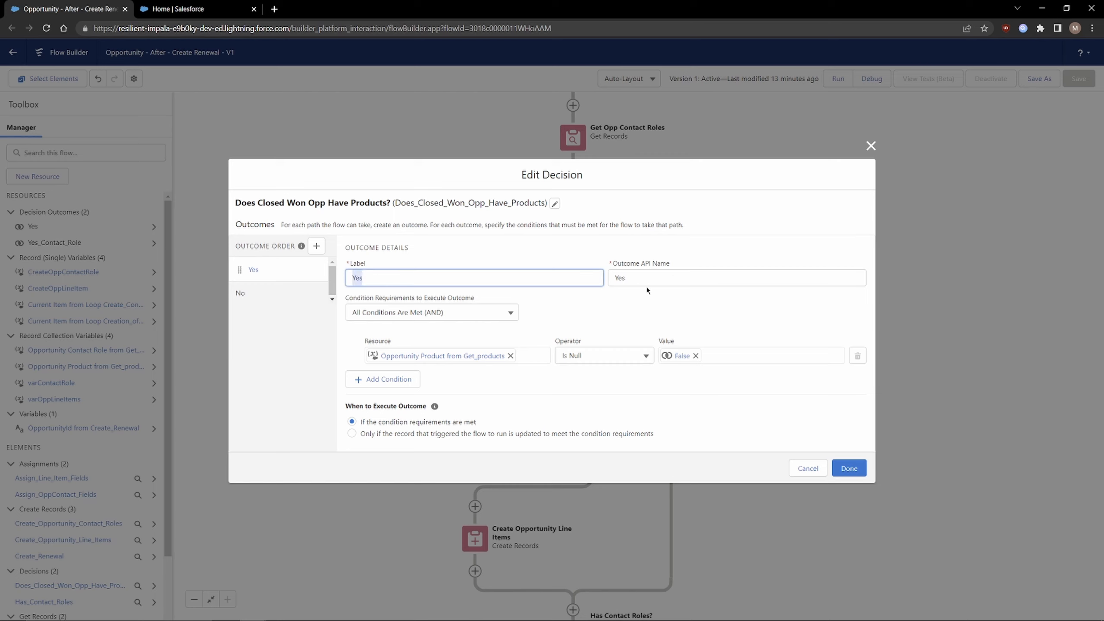
pyautogui.press('Tab')
pyautogui.click(493, 247)
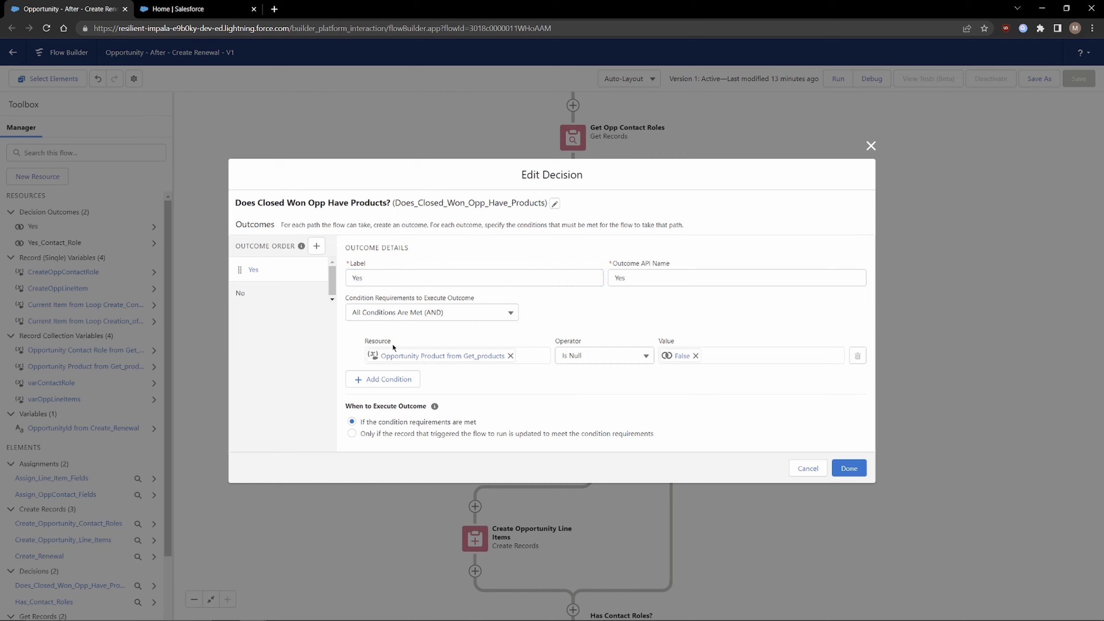
# Examine the Yes outcome's condition on the Get Products collection and its execution setting, and close the decision without saving changes.
pyautogui.moveTo(393, 342); pyautogui.dragTo(376, 341)
pyautogui.click(502, 329)
pyautogui.click(483, 356)
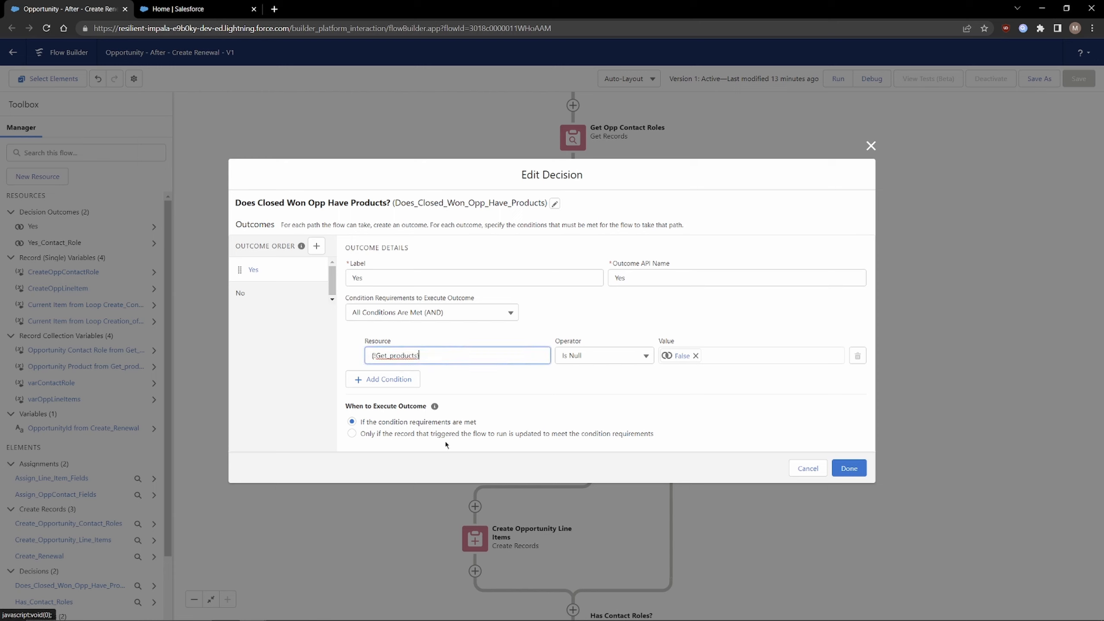
pyautogui.press('Return')
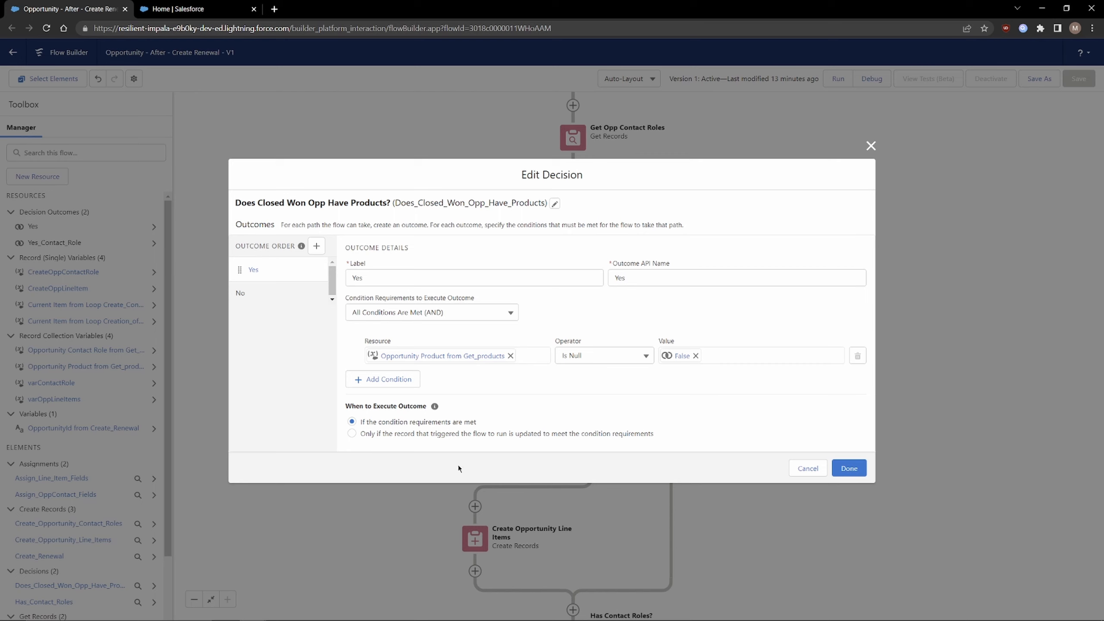
pyautogui.moveTo(409, 406); pyautogui.dragTo(516, 416)
pyautogui.click(808, 468)
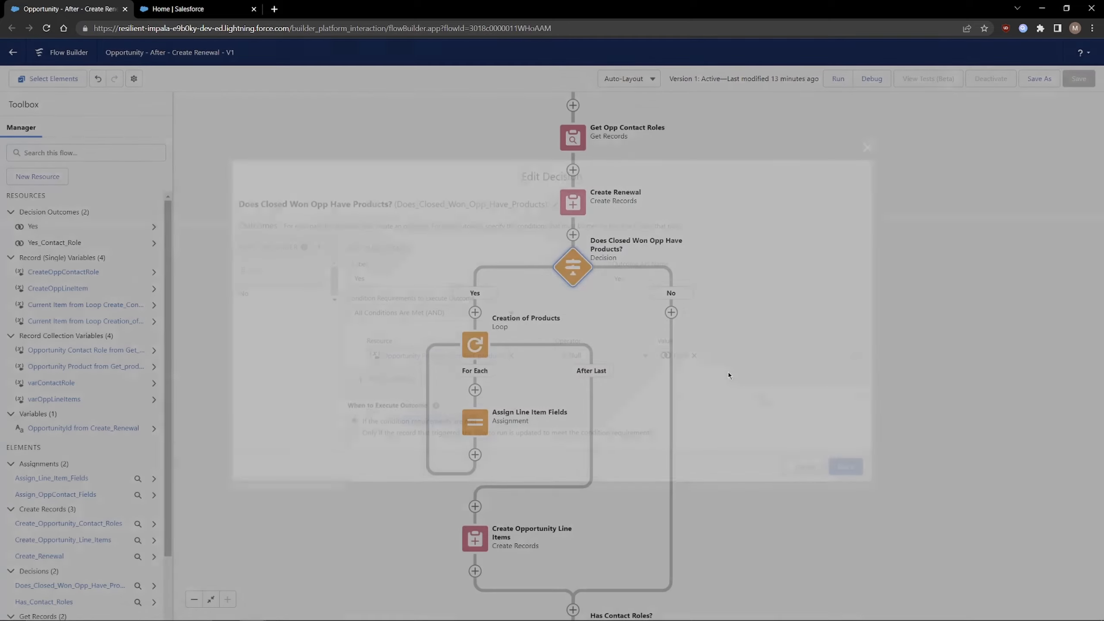
# Add a Decision element directly after Create Renewal and label it "Does Opp Have Products?".
pyautogui.click(570, 237)
pyautogui.scroll(-5, 554, 353)
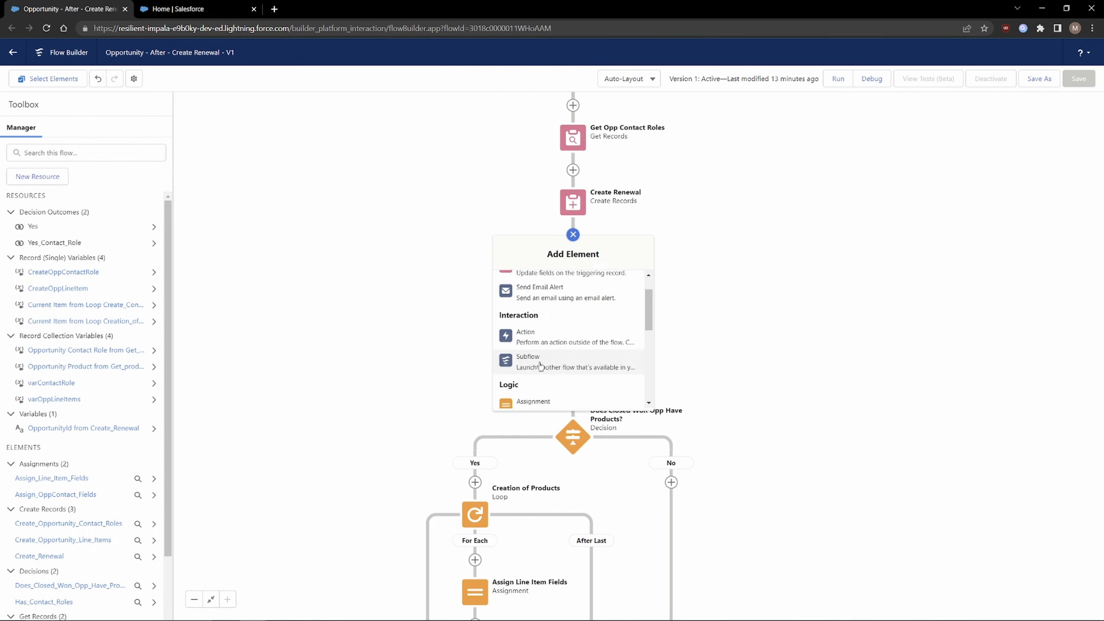
pyautogui.scroll(-2, 561, 361)
pyautogui.scroll(2, 557, 313)
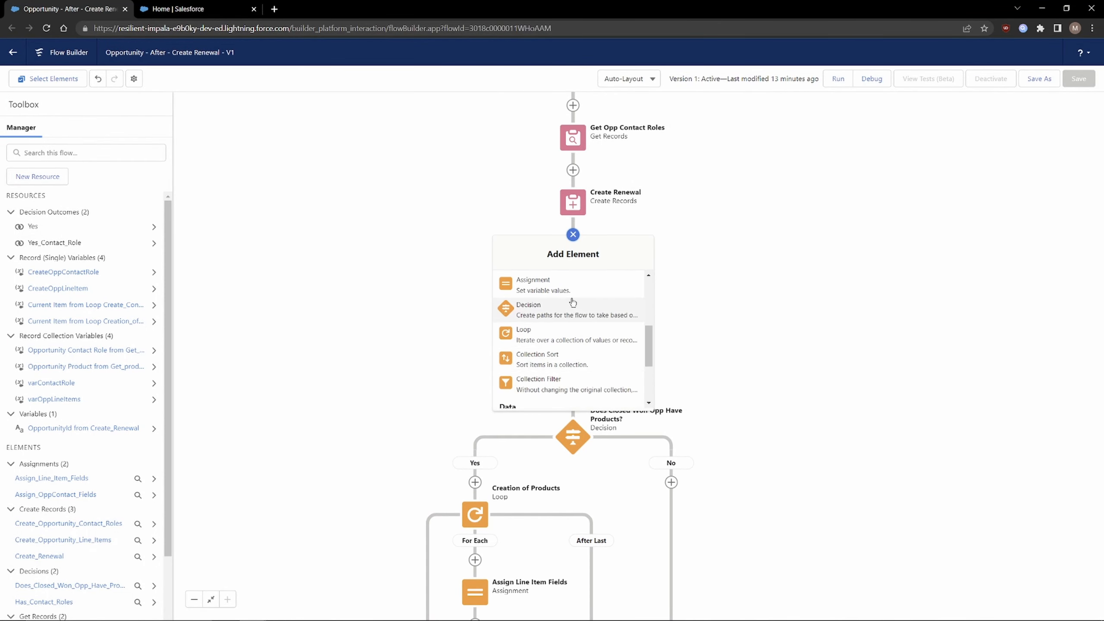
pyautogui.click(555, 309)
pyautogui.click(355, 185)
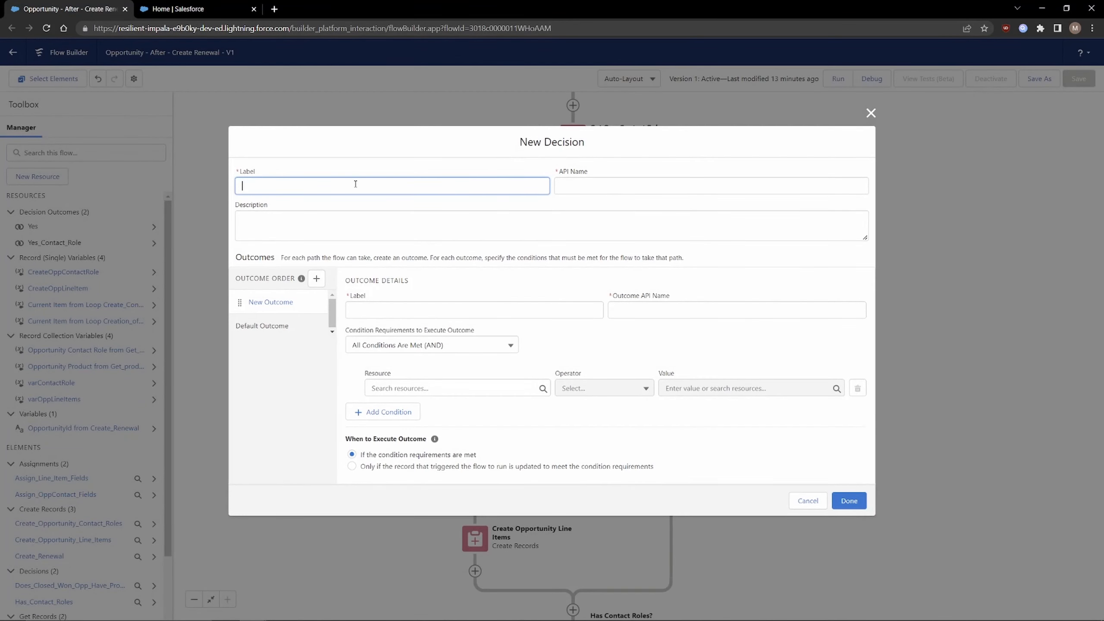
pyautogui.write('Does Opp Have Produt')
pyautogui.press('Tab')
pyautogui.press('Tab')
pyautogui.press('Tab')
pyautogui.press('Tab')
# Label the new decision's first outcome "Yes" and its default outcome "No".
pyautogui.click(299, 308)
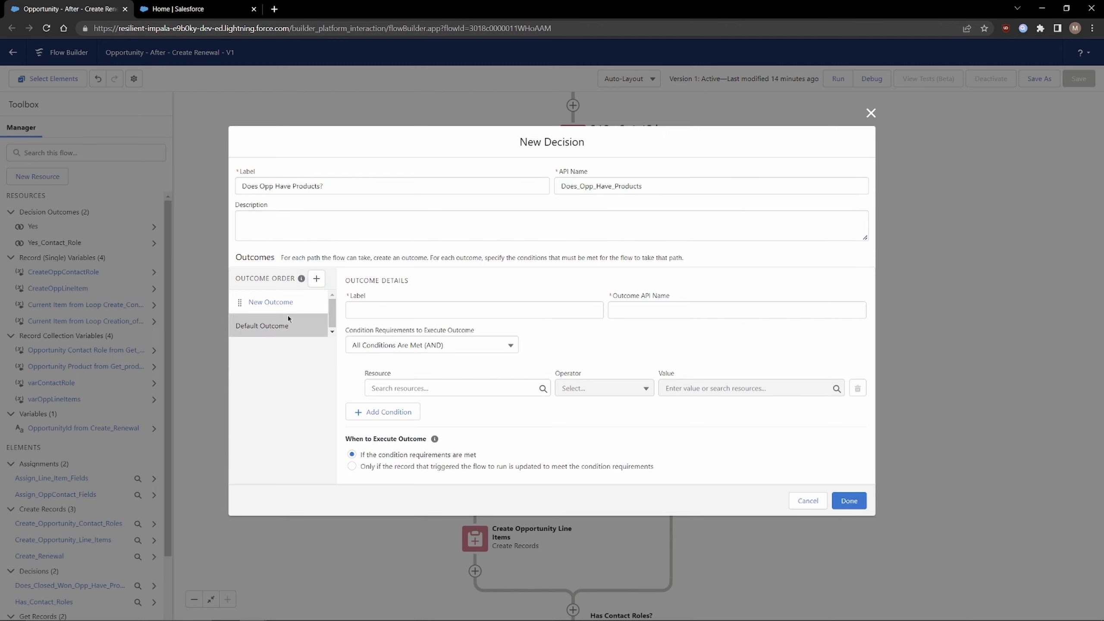
pyautogui.click(262, 326)
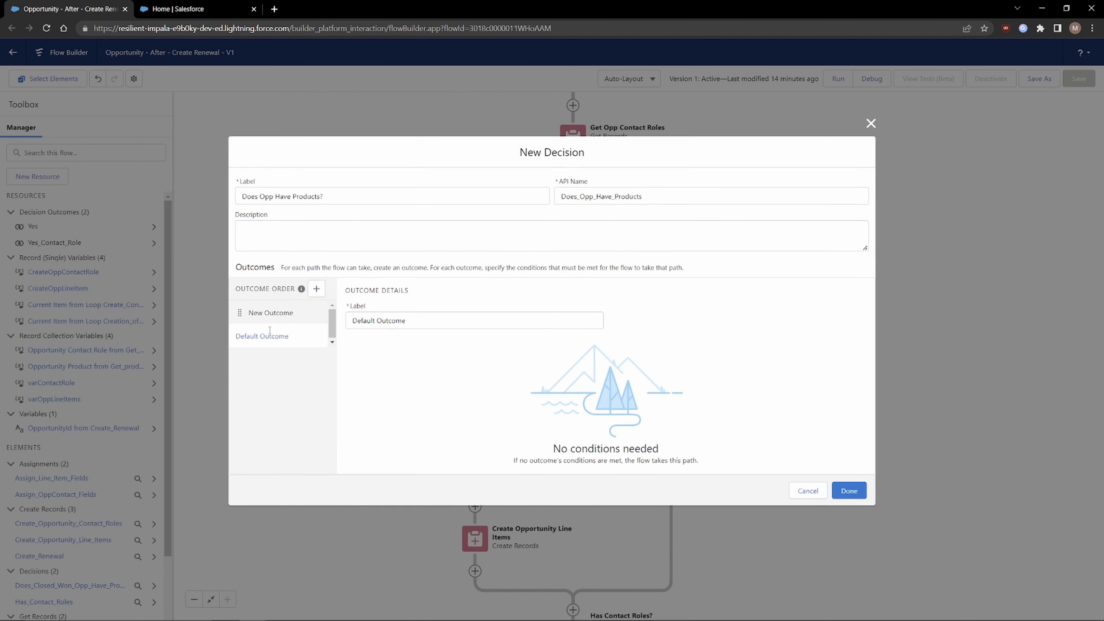
pyautogui.click(271, 302)
pyautogui.click(393, 304)
pyautogui.write('Yes')
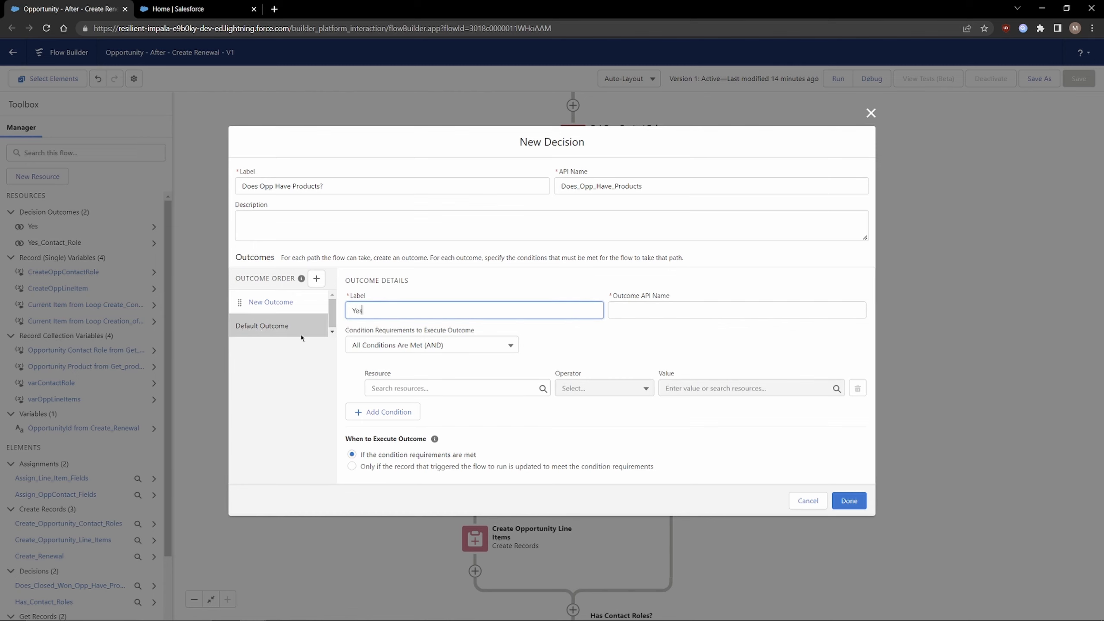
pyautogui.click(307, 332)
pyautogui.moveTo(406, 321); pyautogui.dragTo(343, 321)
pyautogui.write('No')
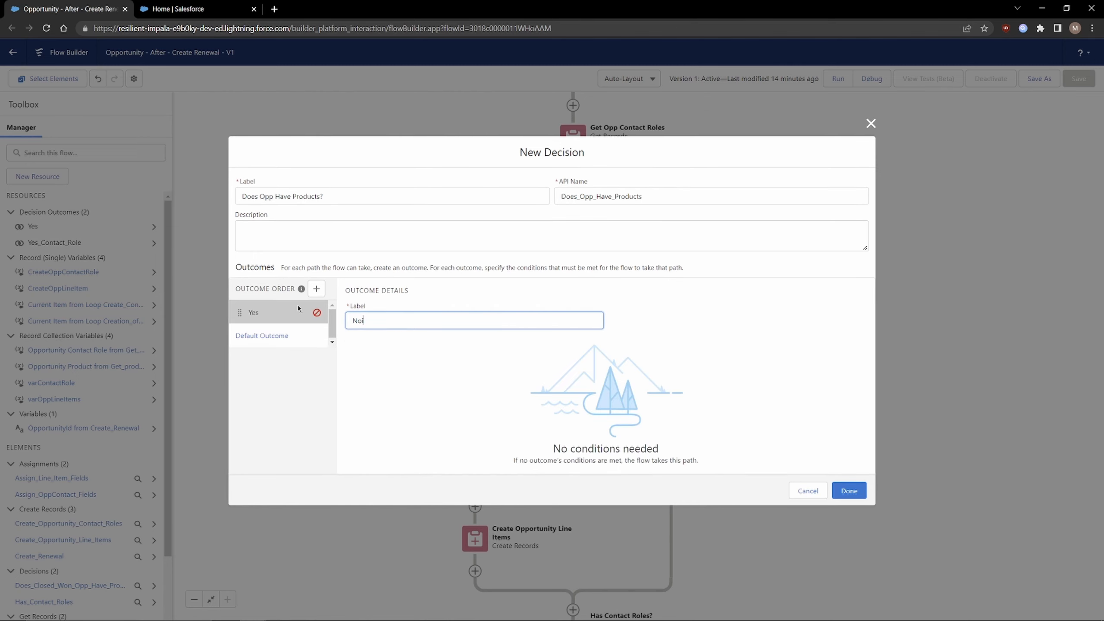
# Set the Yes outcome's API name to "Yess" and choose Opportunity Product from Get_products as its condition resource.
pyautogui.click(270, 312)
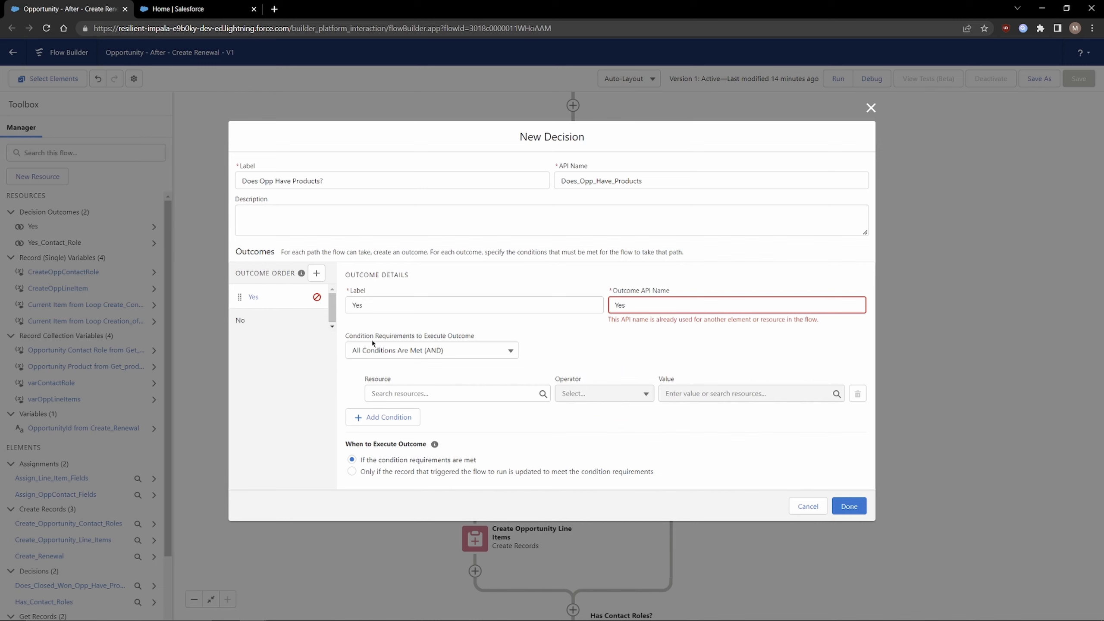
pyautogui.click(686, 300)
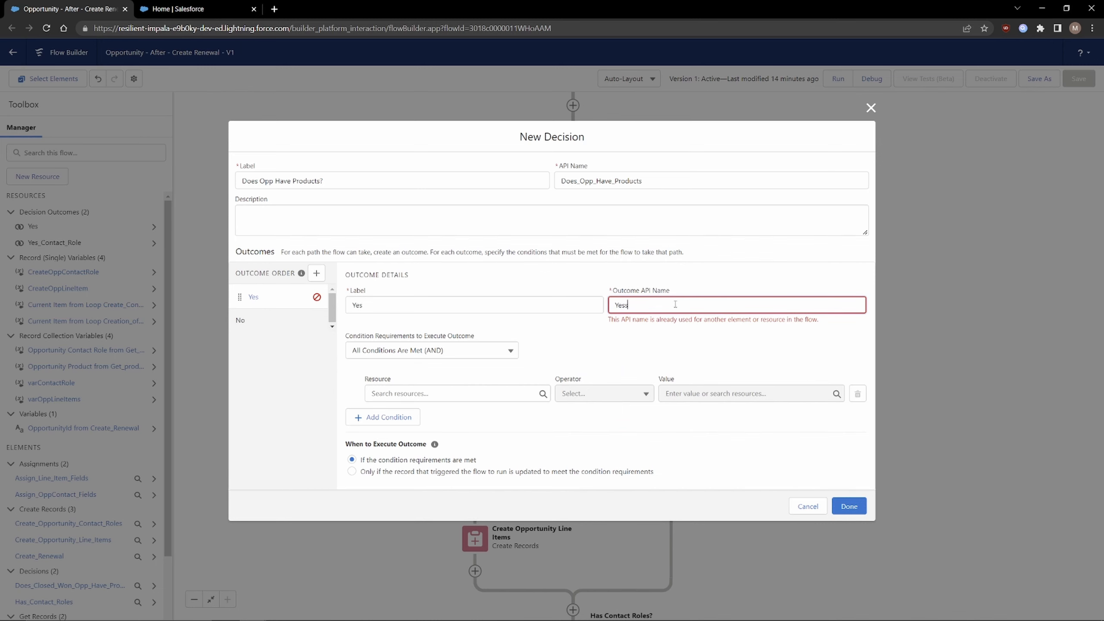
pyautogui.click(424, 387)
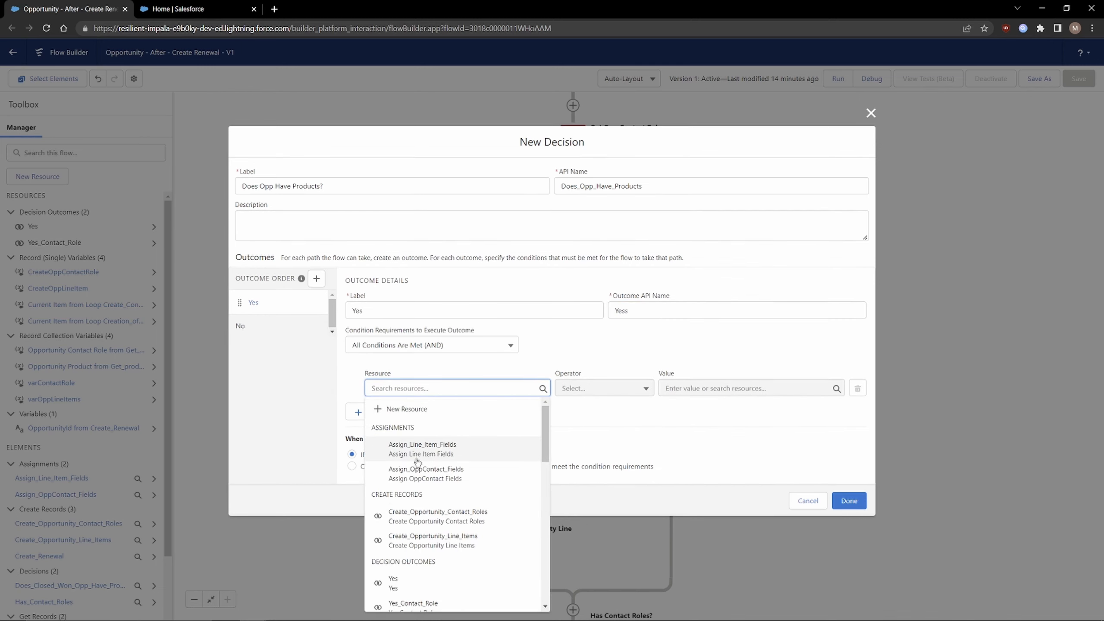
pyautogui.scroll(-5, 424, 453)
pyautogui.scroll(5, 445, 448)
pyautogui.write('get')
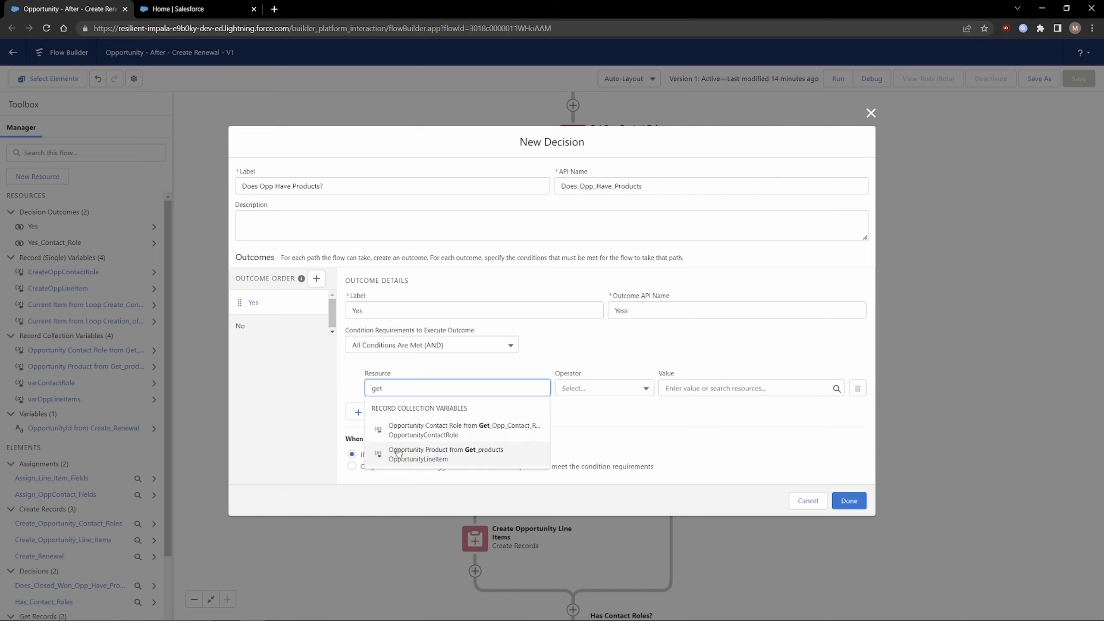
pyautogui.click(460, 458)
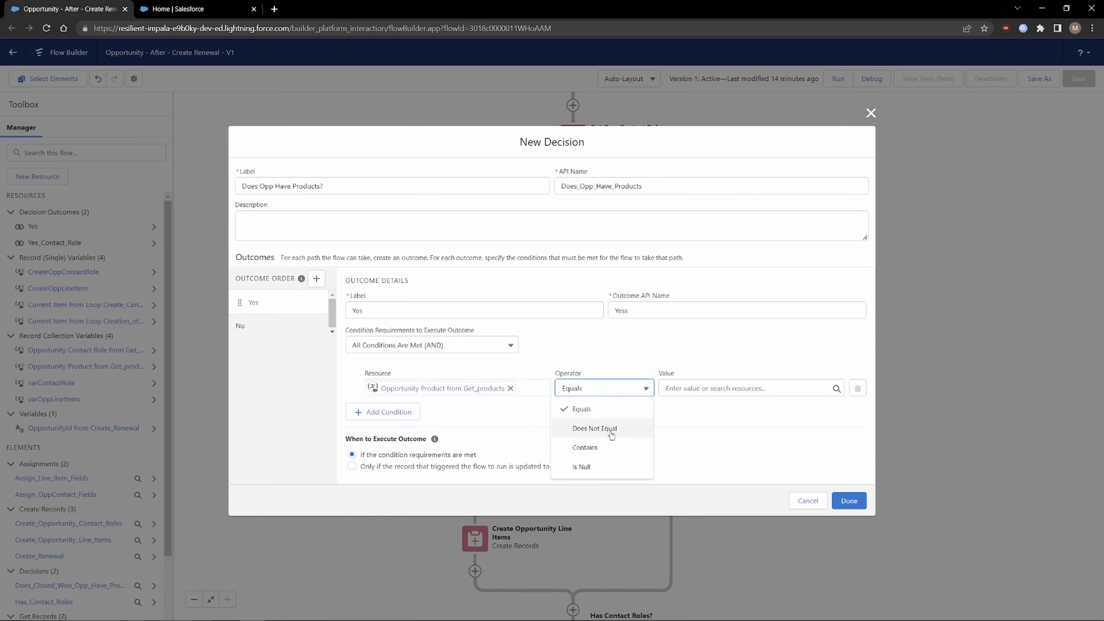
# Complete the Yes condition with the Is Null operator and the value False, and cancel the new decision.
pyautogui.click(581, 467)
pyautogui.click(720, 389)
pyautogui.write('fa')
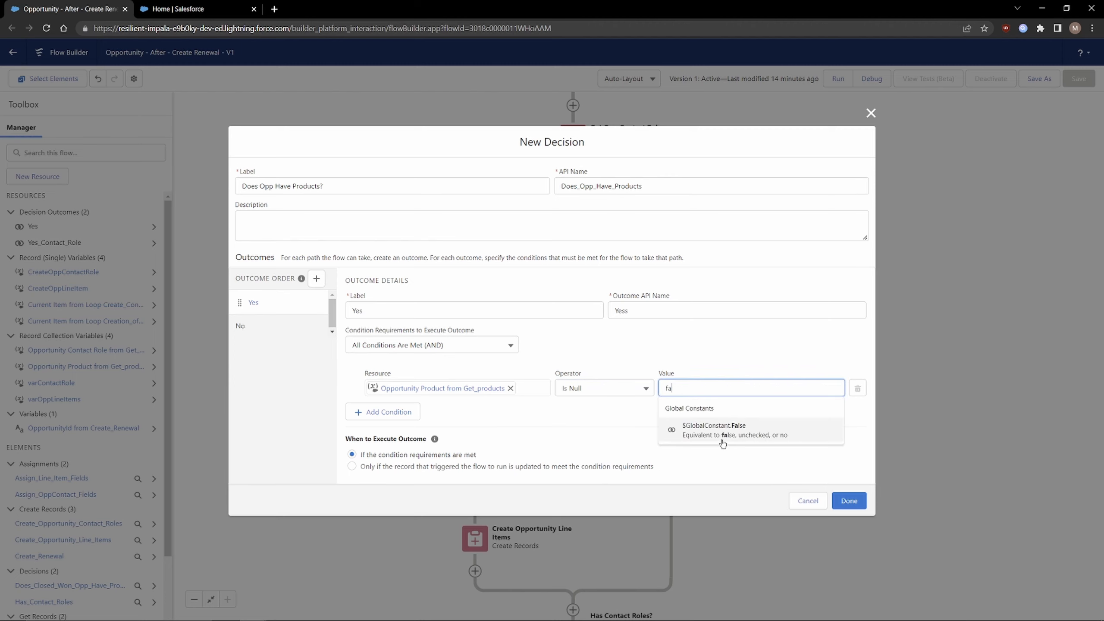
pyautogui.click(722, 444)
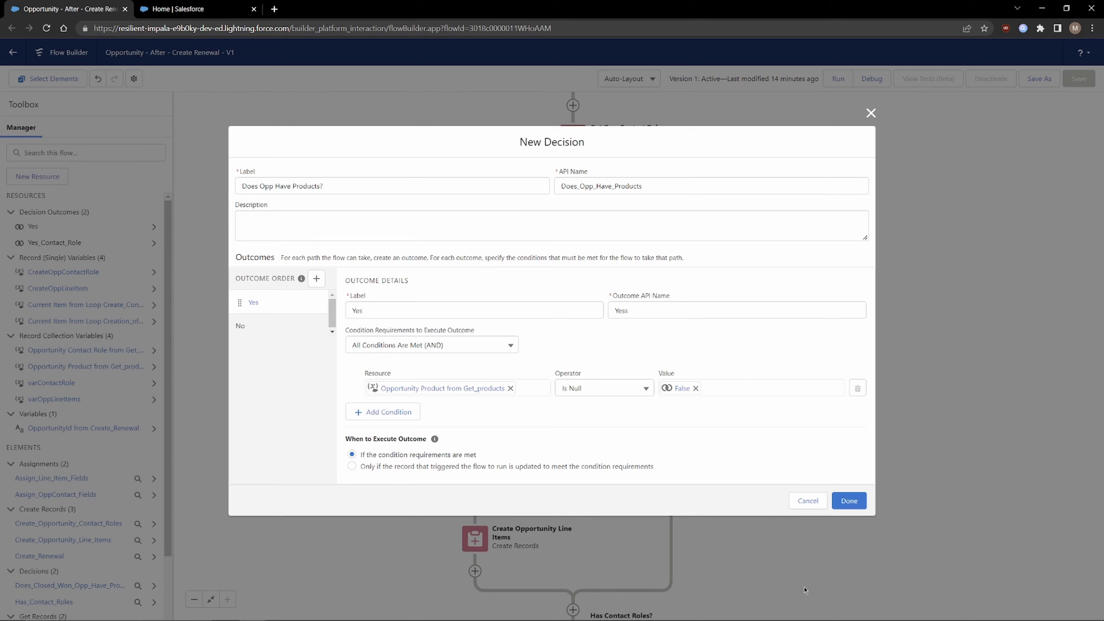
pyautogui.click(807, 501)
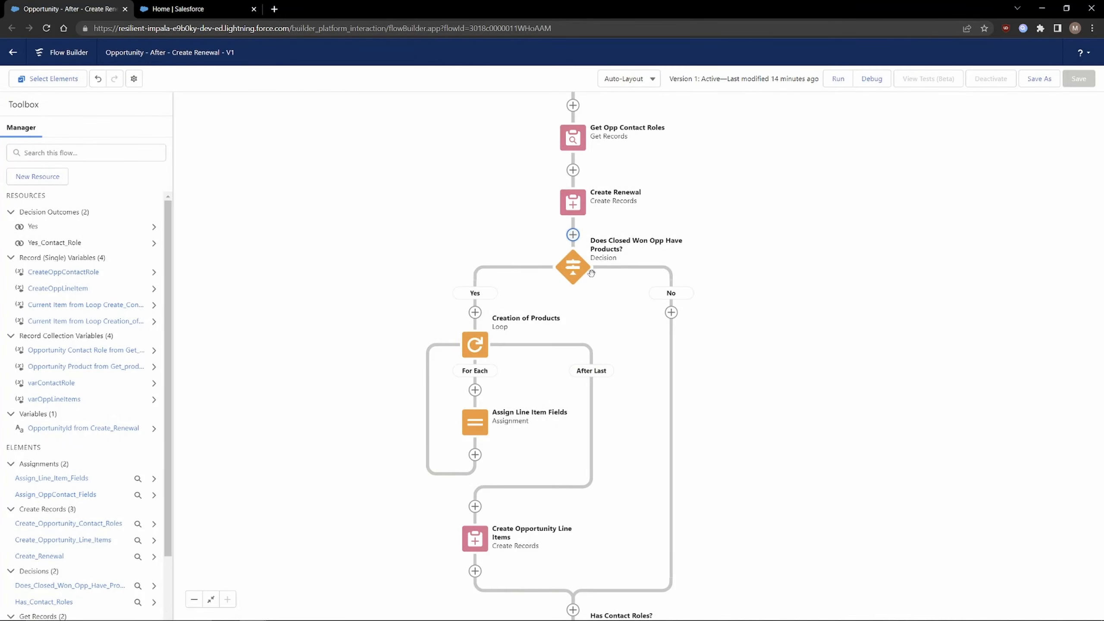
# Review the flow's path from the Get Records elements through the products decision, its Yes and No branches and the Has Contact Roles decision.
pyautogui.click(573, 267)
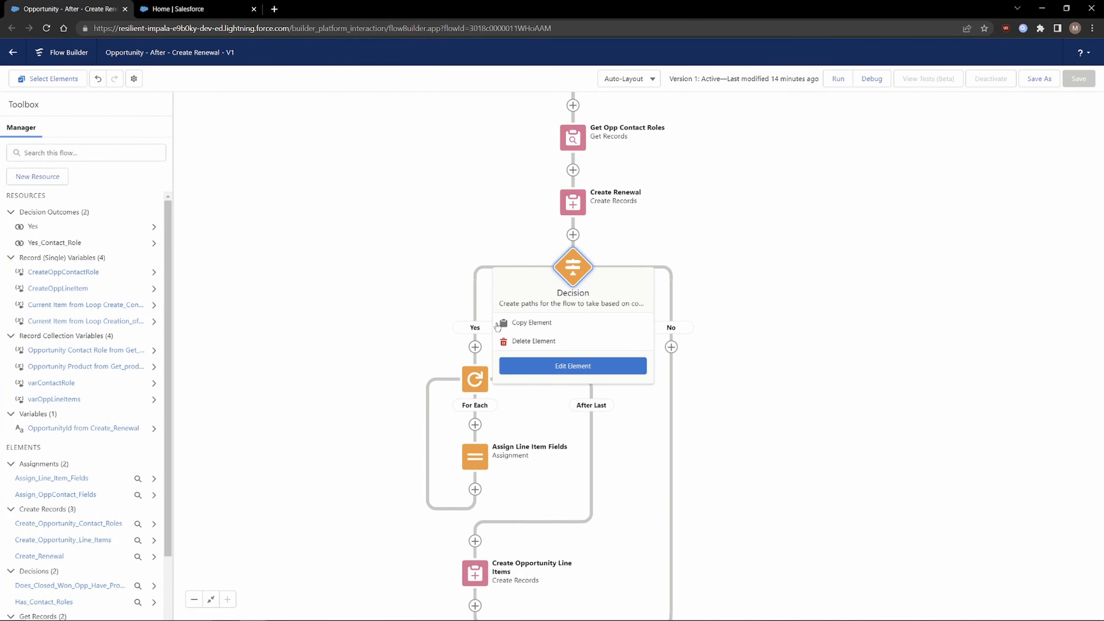
pyautogui.click(425, 296)
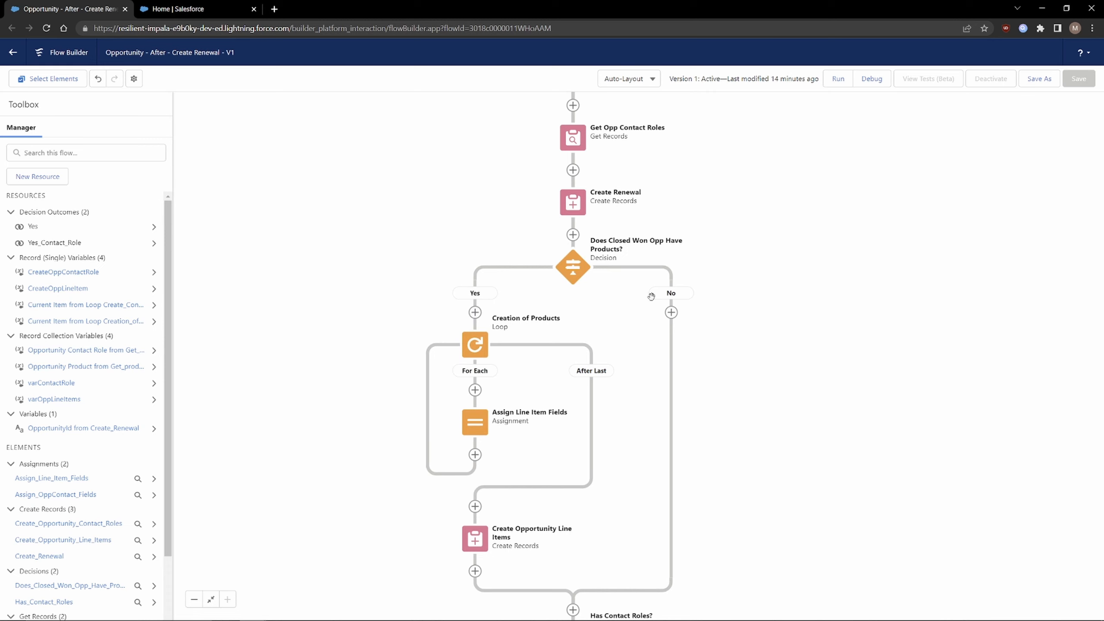
pyautogui.moveTo(371, 309); pyautogui.dragTo(383, 251)
pyautogui.moveTo(631, 283); pyautogui.dragTo(669, 335)
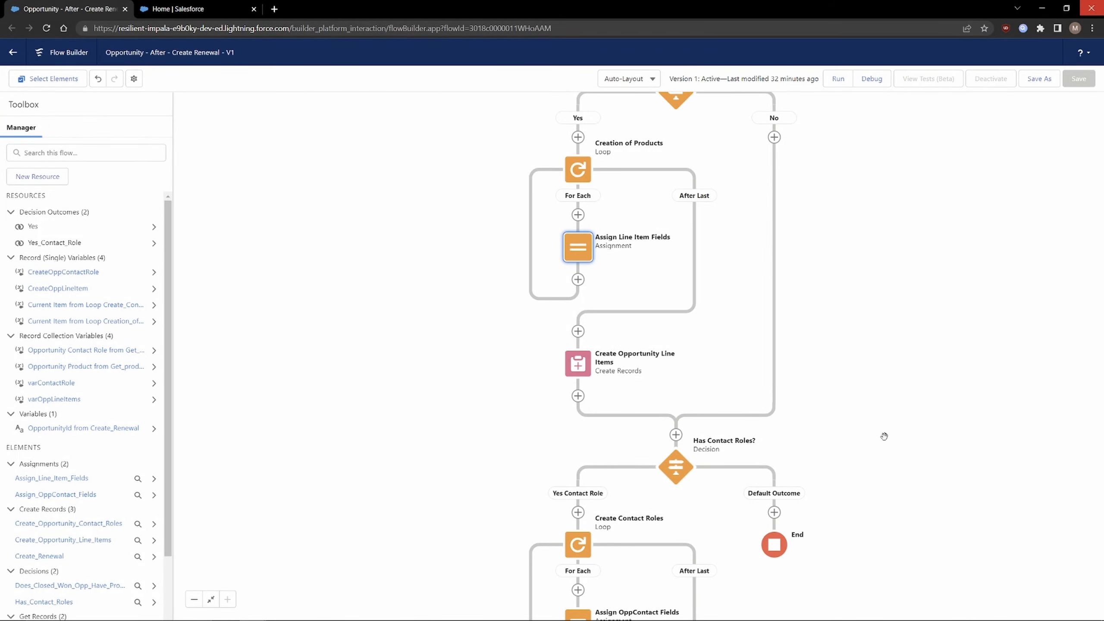
pyautogui.moveTo(871, 233); pyautogui.dragTo(717, 551)
pyautogui.moveTo(719, 465); pyautogui.dragTo(760, 431)
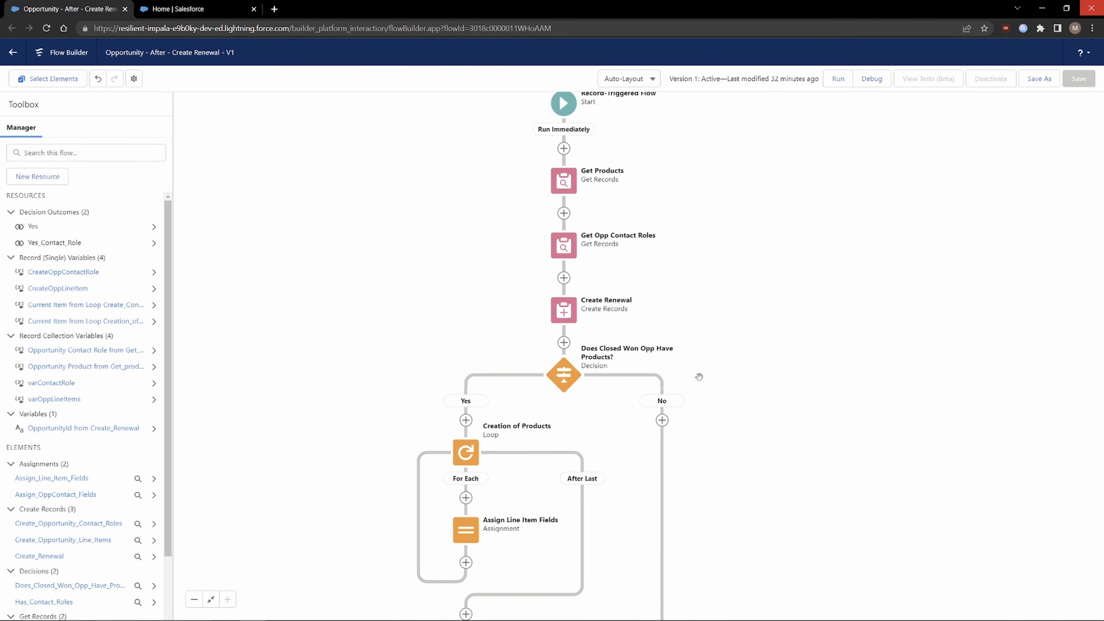
pyautogui.moveTo(570, 383); pyautogui.dragTo(638, 353)
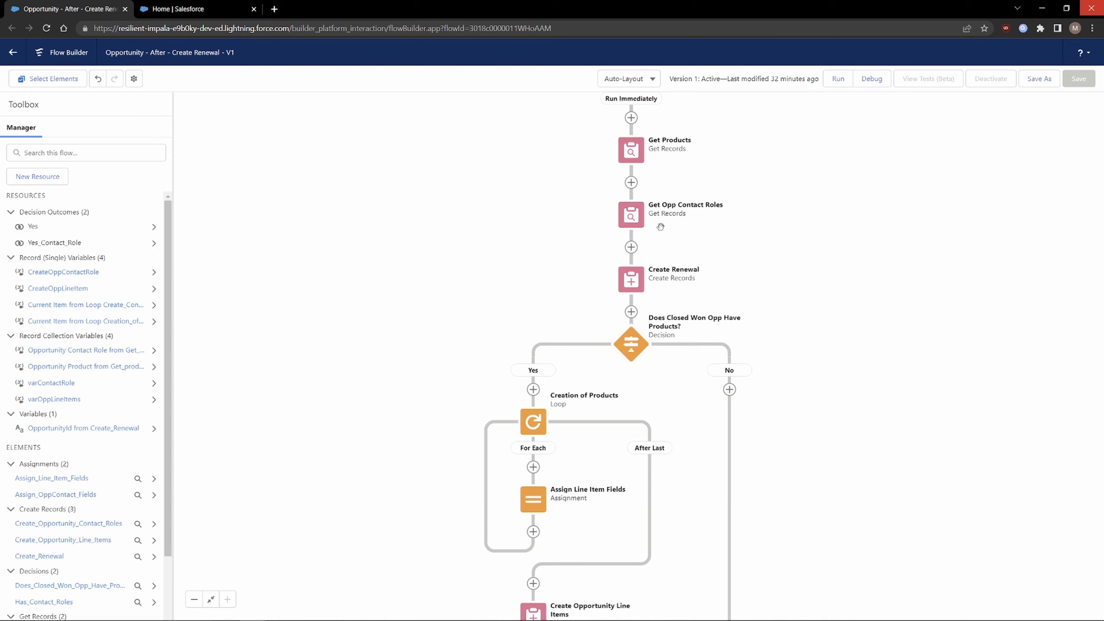
pyautogui.moveTo(487, 311); pyautogui.dragTo(512, 242)
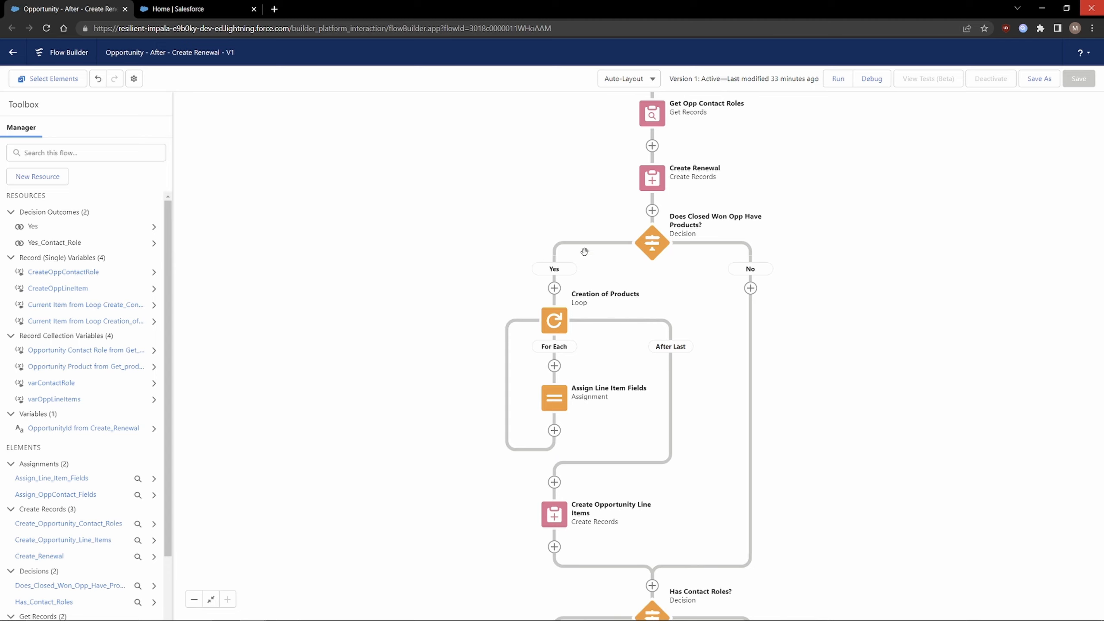
# Start a new Loop element on the Yes path ahead of the Creation of Products loop, and cancel it.
pyautogui.doubleClick(552, 322)
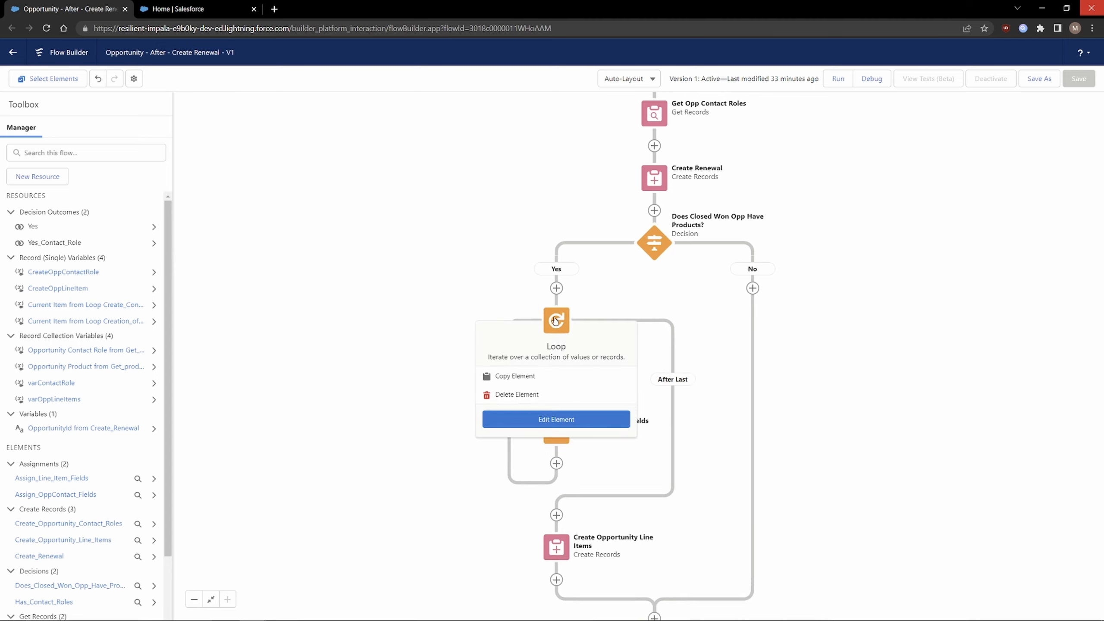
pyautogui.press('Escape')
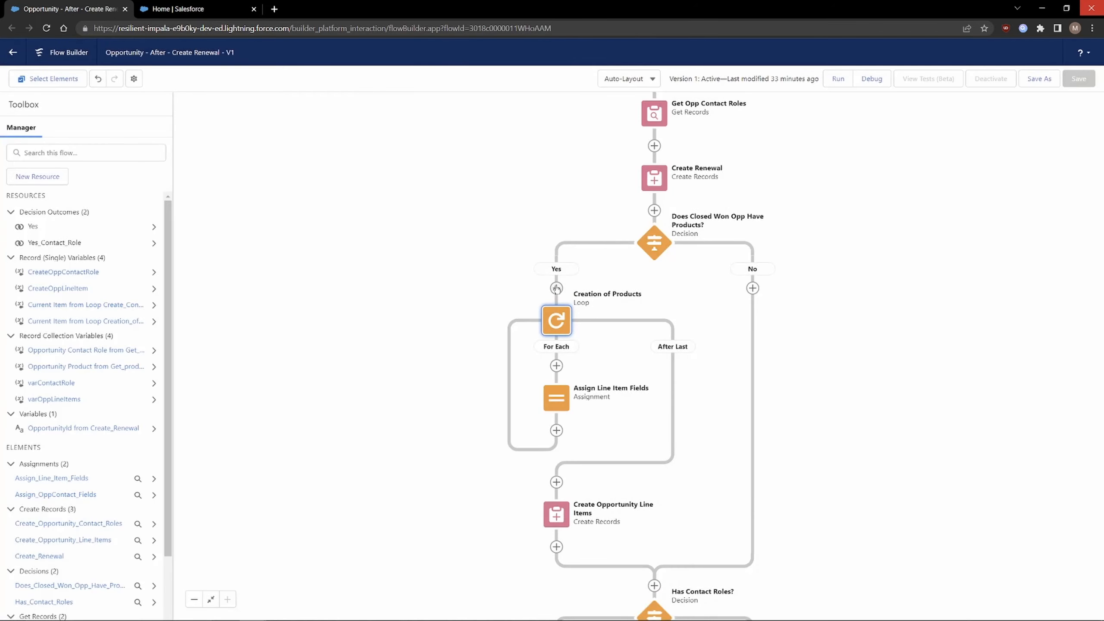
pyautogui.click(556, 289)
pyautogui.scroll(-5, 532, 417)
pyautogui.scroll(3, 533, 417)
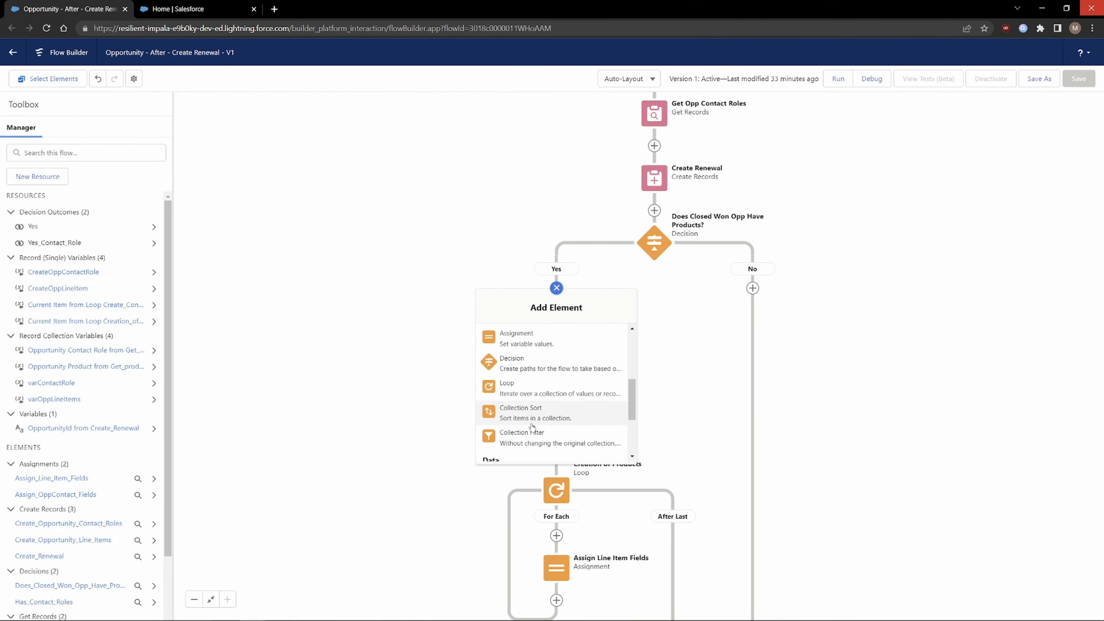
pyautogui.click(539, 389)
pyautogui.click(710, 486)
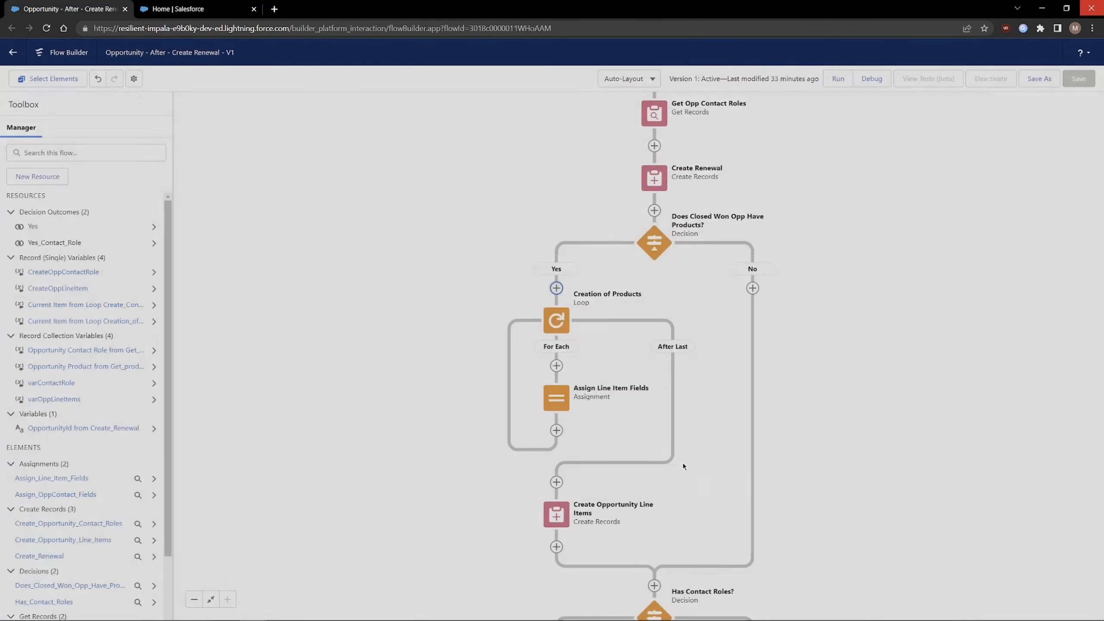
# Examine the Creation of Products loop's label, collection variable and iteration direction, and close it without saving changes.
pyautogui.doubleClick(556, 321)
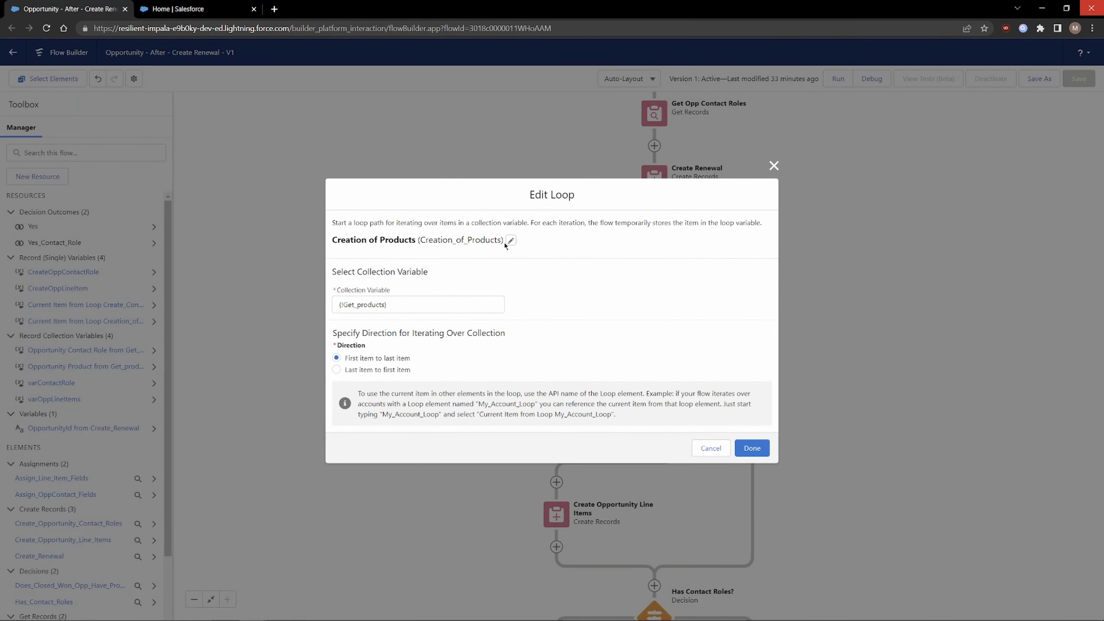
pyautogui.click(511, 240)
pyautogui.moveTo(403, 223); pyautogui.dragTo(355, 224)
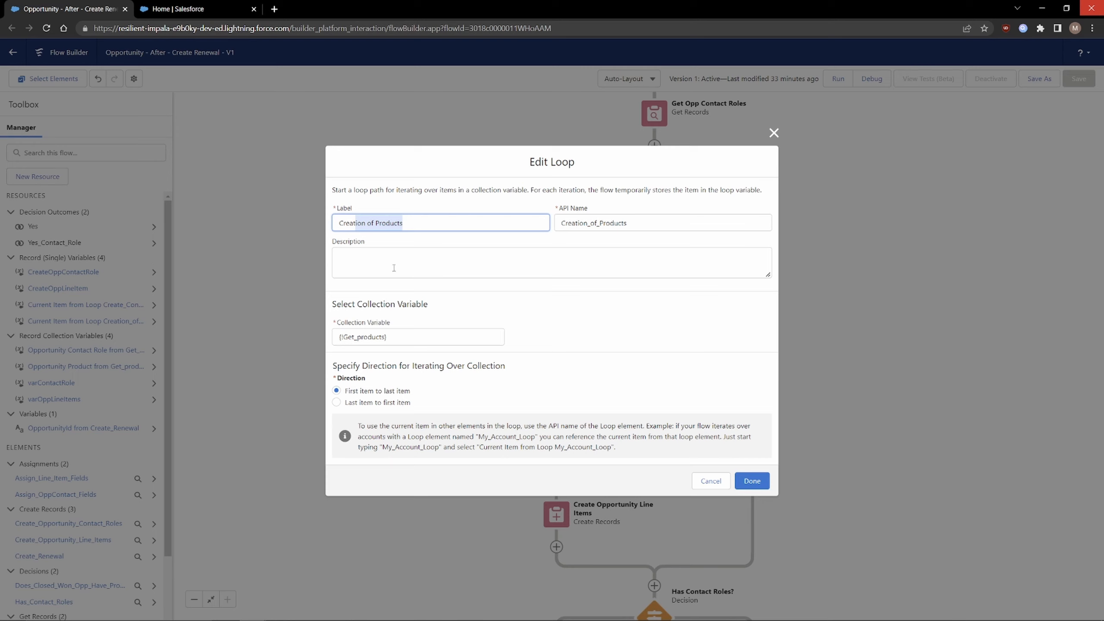
pyautogui.moveTo(435, 307); pyautogui.dragTo(331, 305)
pyautogui.moveTo(402, 338); pyautogui.dragTo(335, 338)
pyautogui.click(581, 340)
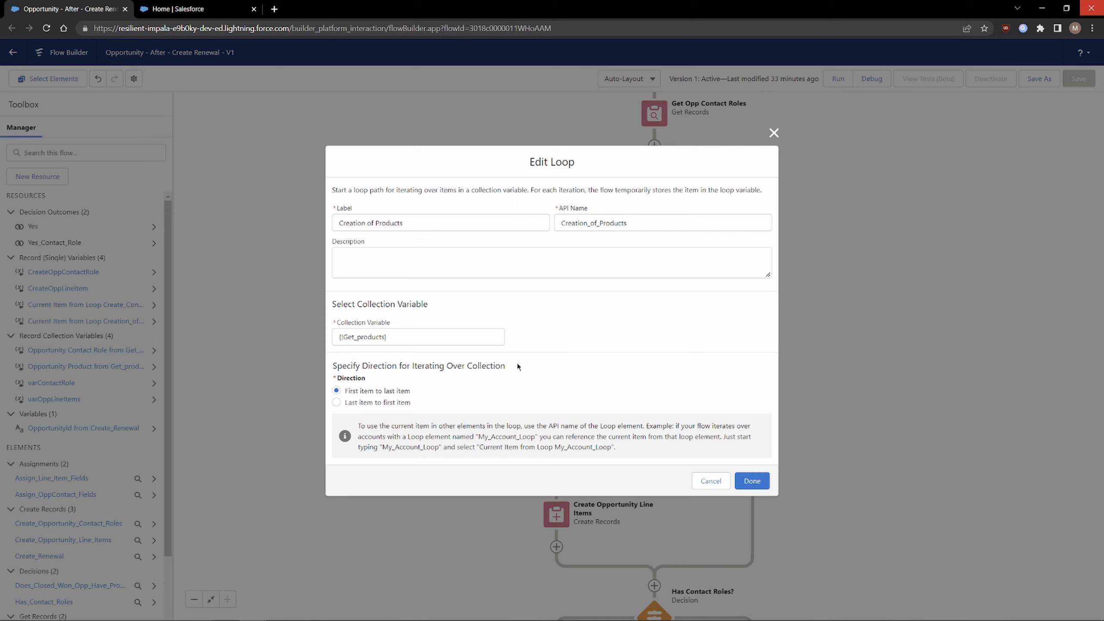
pyautogui.moveTo(518, 367); pyautogui.dragTo(330, 366)
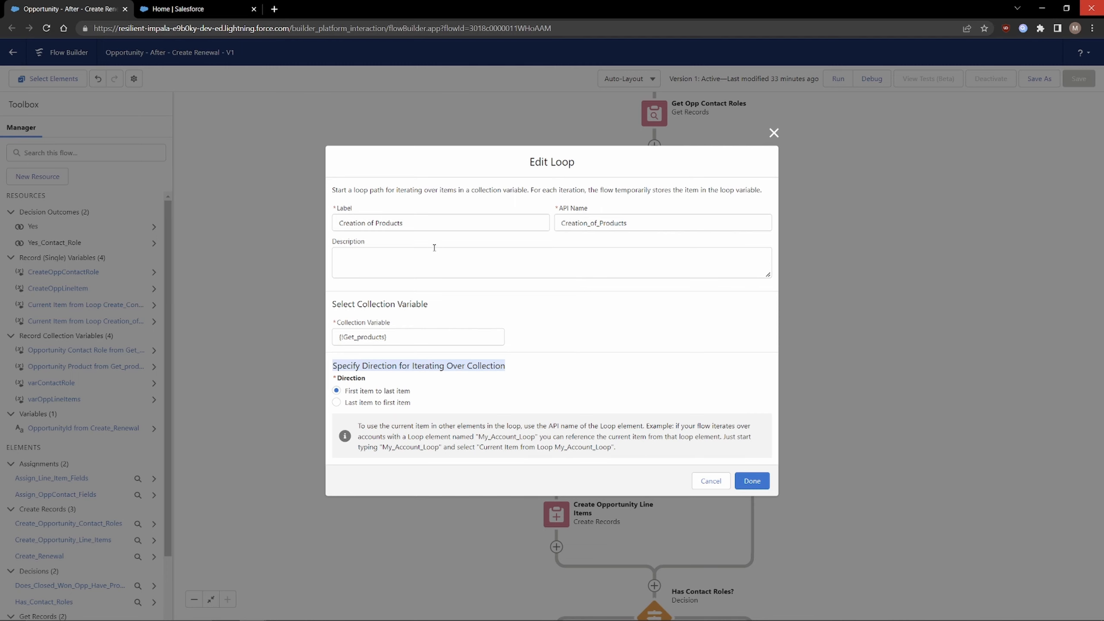
pyautogui.click(711, 480)
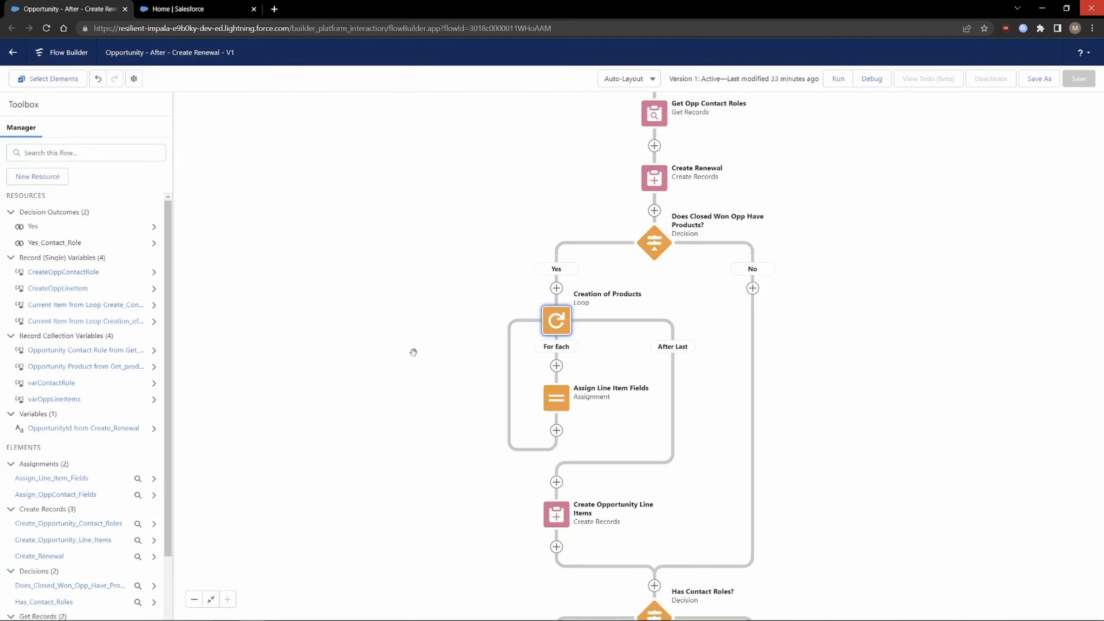
# Examine the variable assignments in the Assign Line Item Fields element, and close it without saving changes.
pyautogui.scroll(-3, 621, 347)
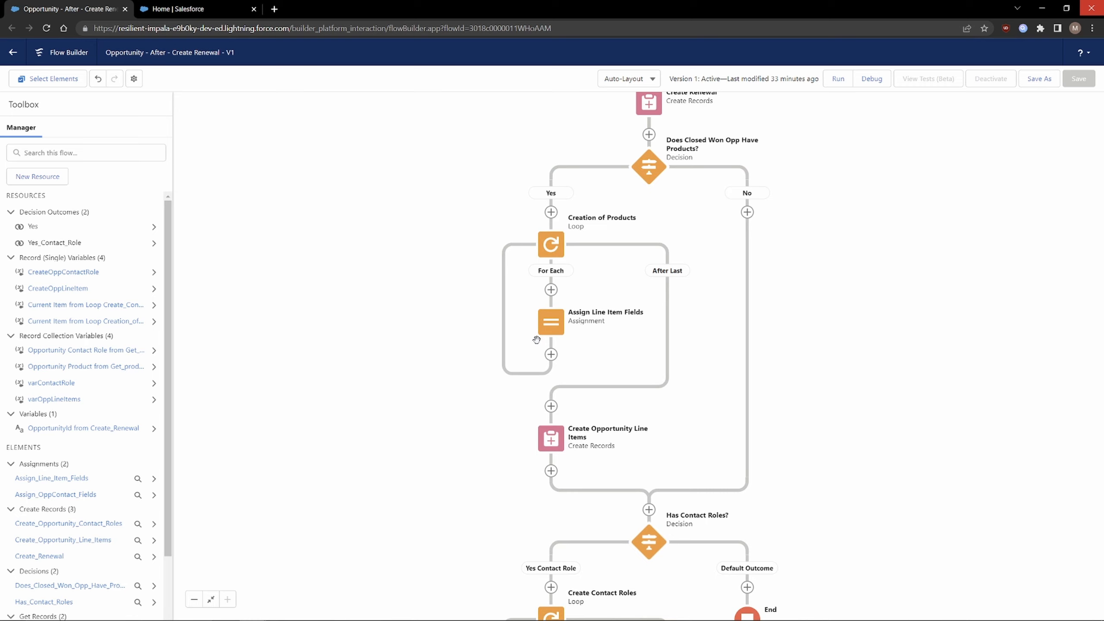
pyautogui.doubleClick(550, 319)
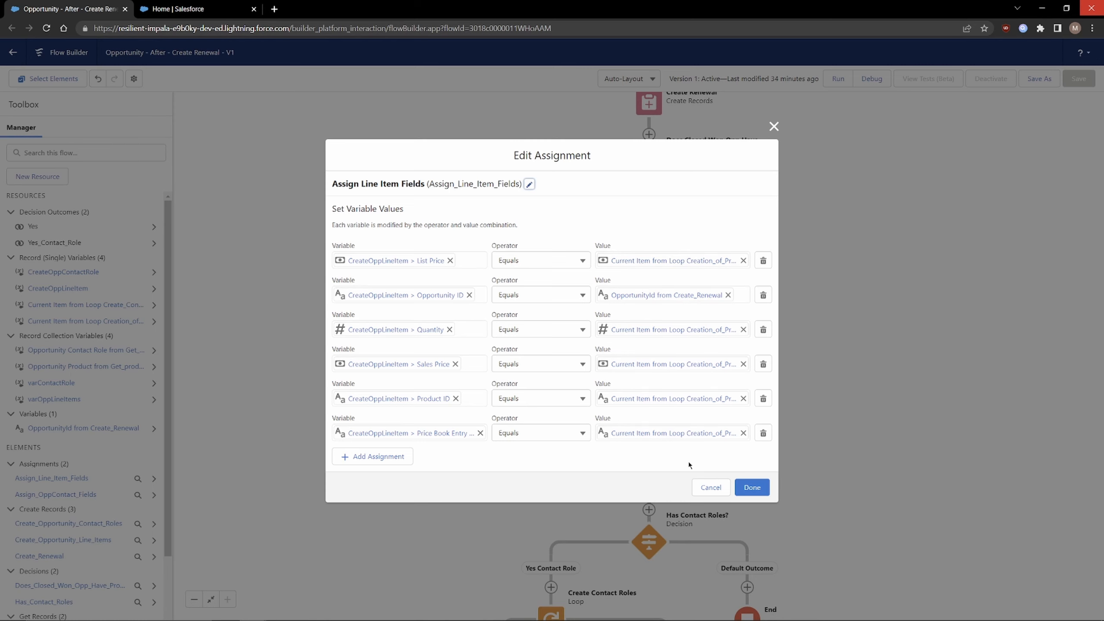
pyautogui.click(774, 126)
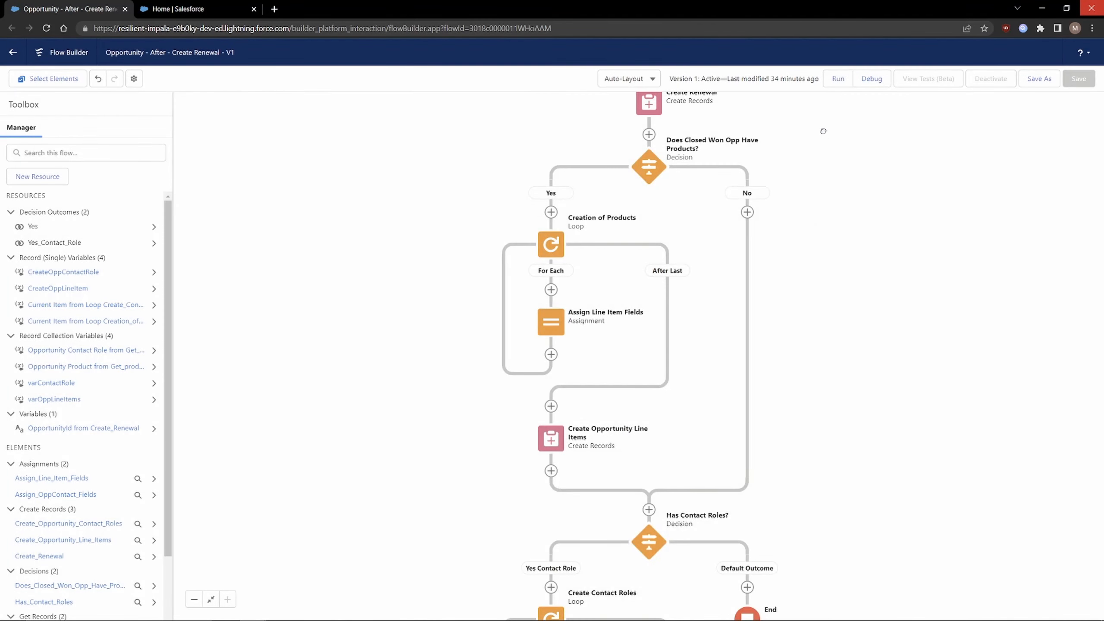
# Go back to the start of the flow and point out the Get Products element that supplies the loop's collection.
pyautogui.moveTo(824, 130); pyautogui.dragTo(779, 377)
pyautogui.moveTo(590, 272); pyautogui.dragTo(607, 239)
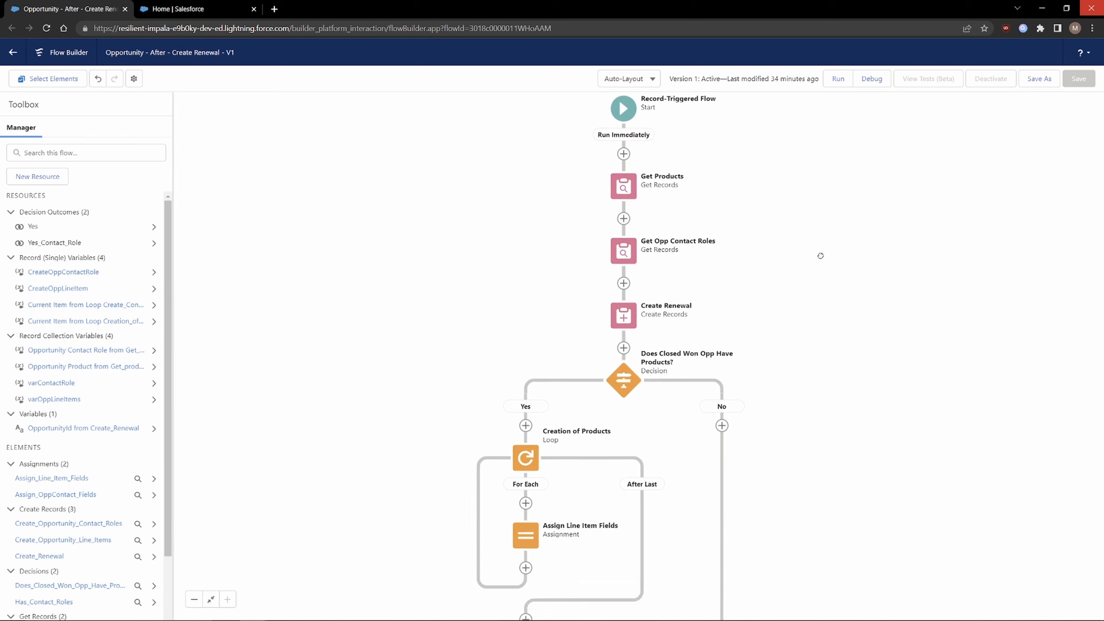
pyautogui.click(624, 186)
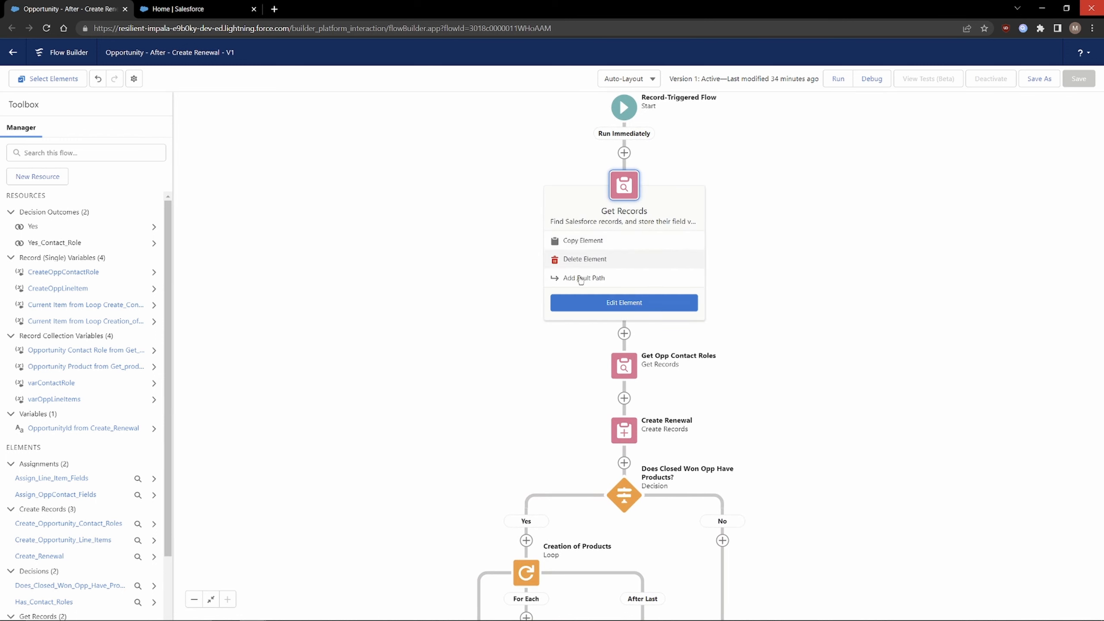
pyautogui.scroll(-6, 784, 290)
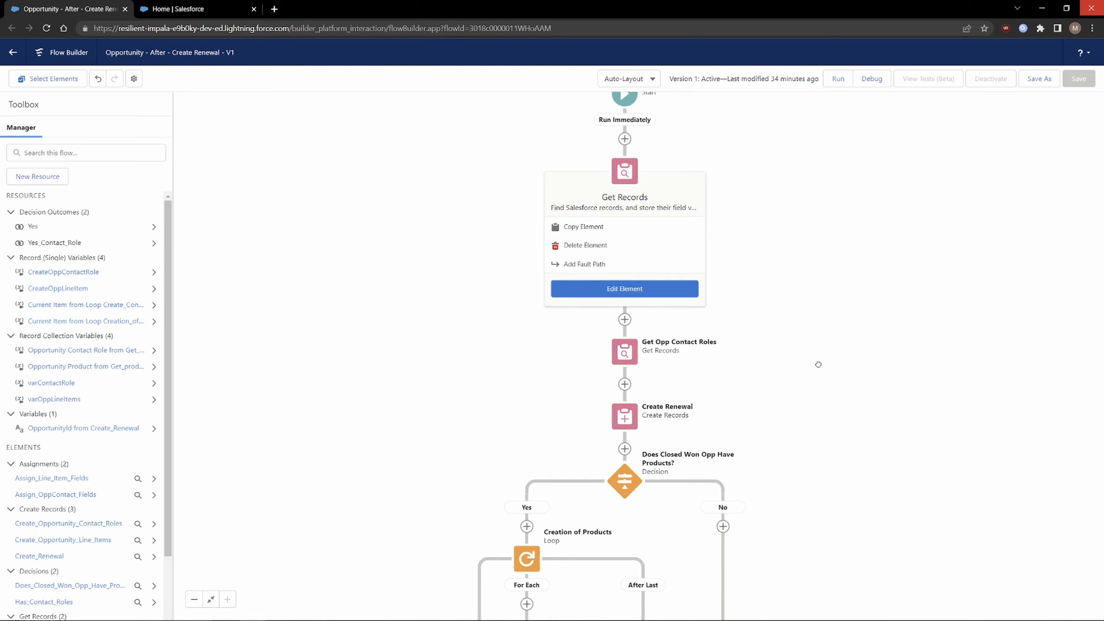
pyautogui.scroll(-2, 786, 221)
# Recheck the collection variable and iteration direction of the Creation of Products loop, closing it without saving changes.
pyautogui.click(571, 218)
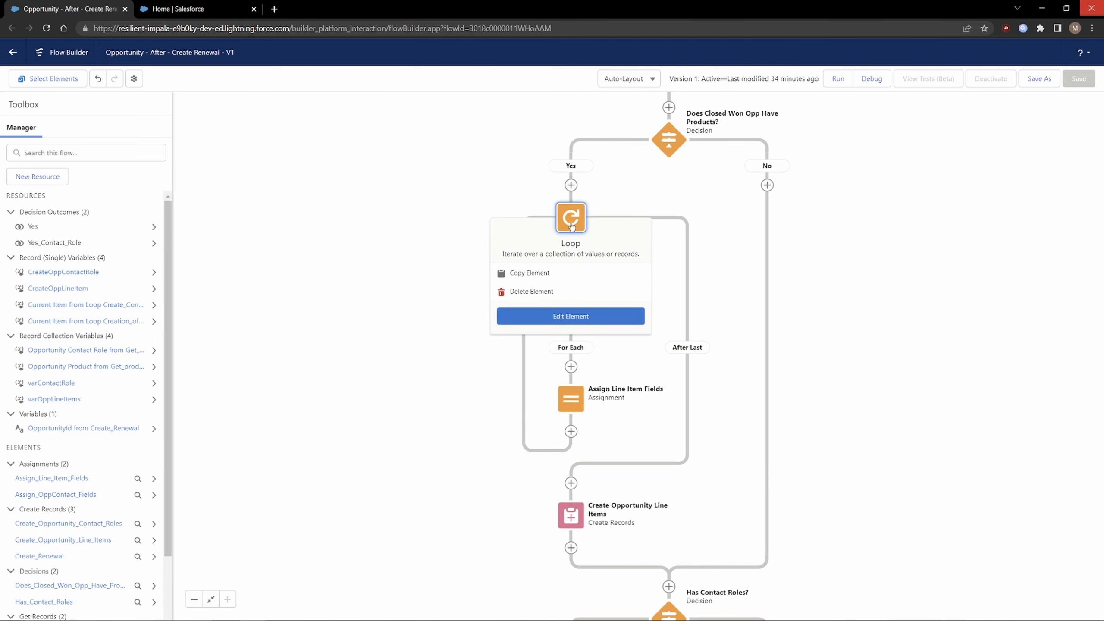
pyautogui.click(570, 315)
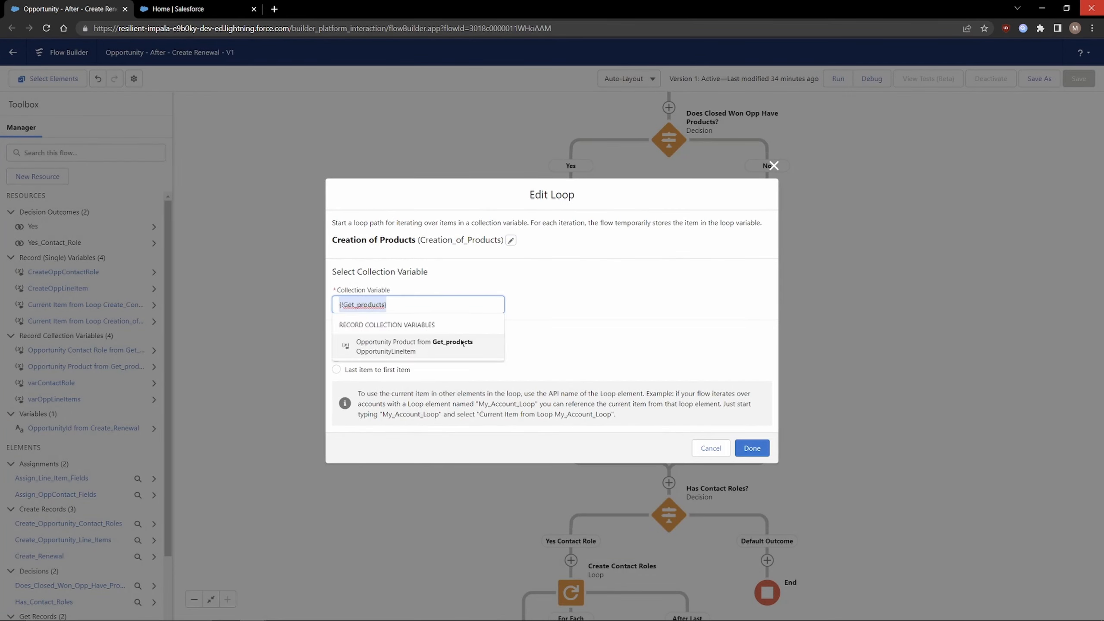
pyautogui.click(711, 448)
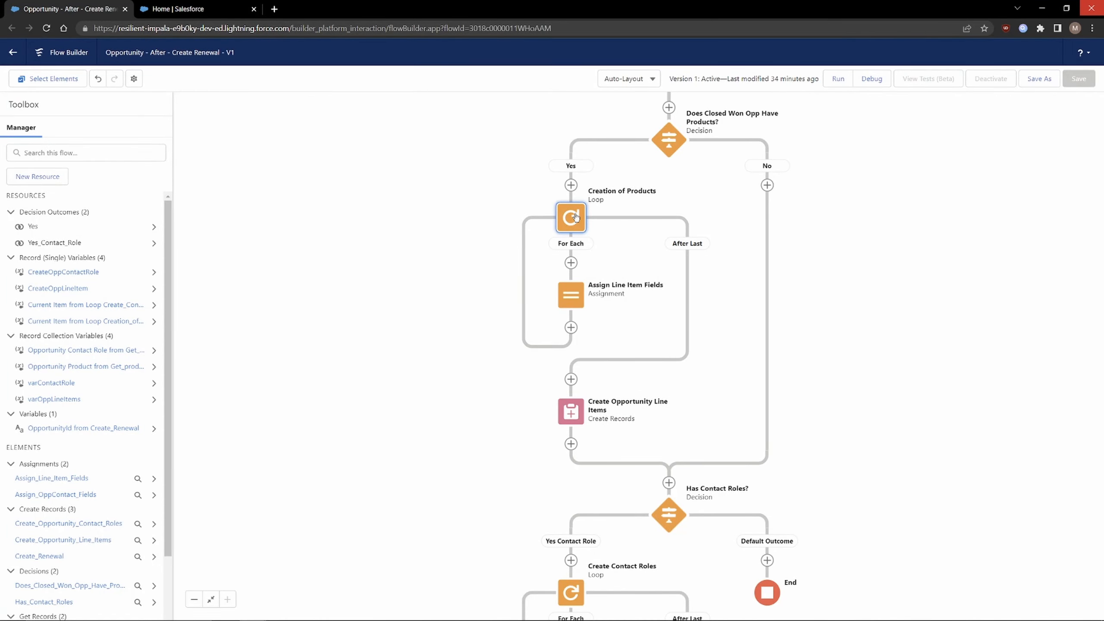
pyautogui.doubleClick(577, 226)
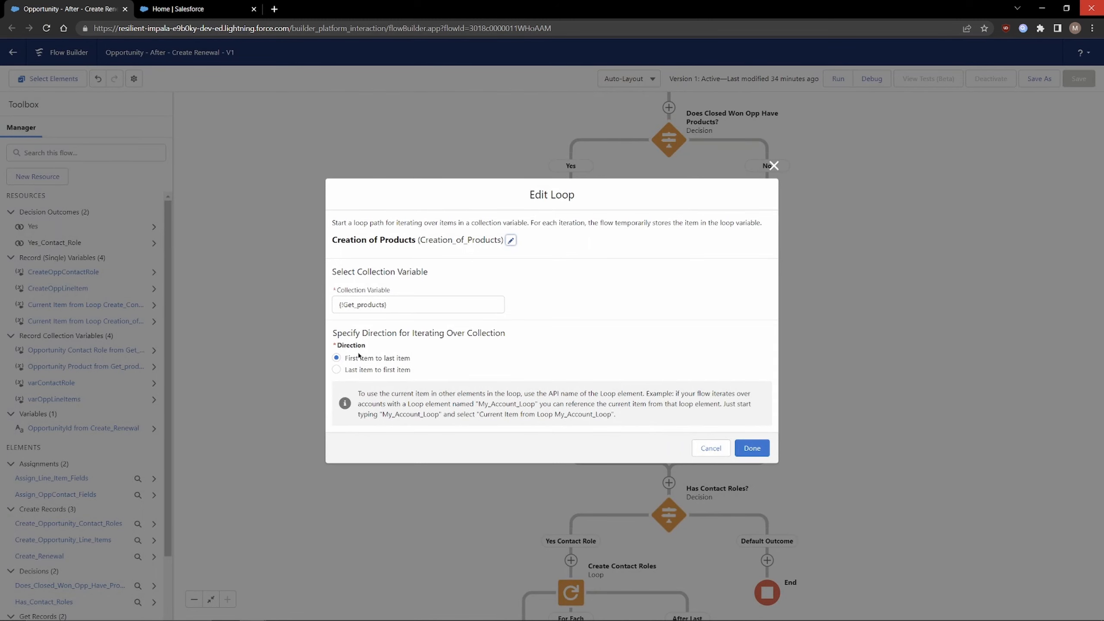
pyautogui.click(706, 449)
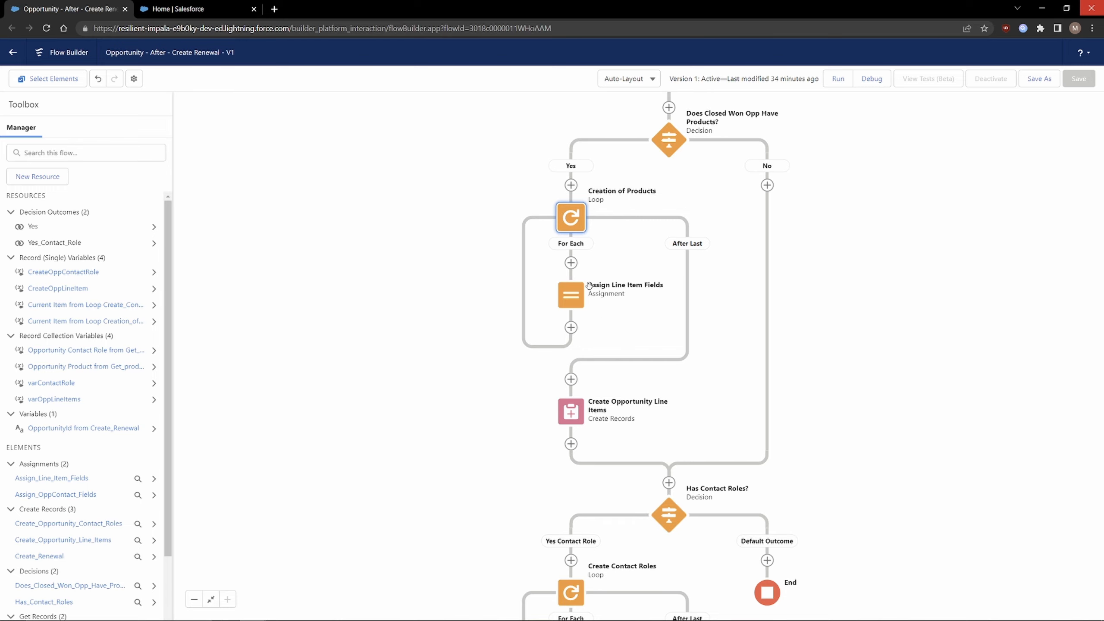
# Recheck the variable assignments in Assign Line Item Fields, close it without saving, and point out the Creation of Products loop.
pyautogui.click(574, 297)
pyautogui.click(570, 392)
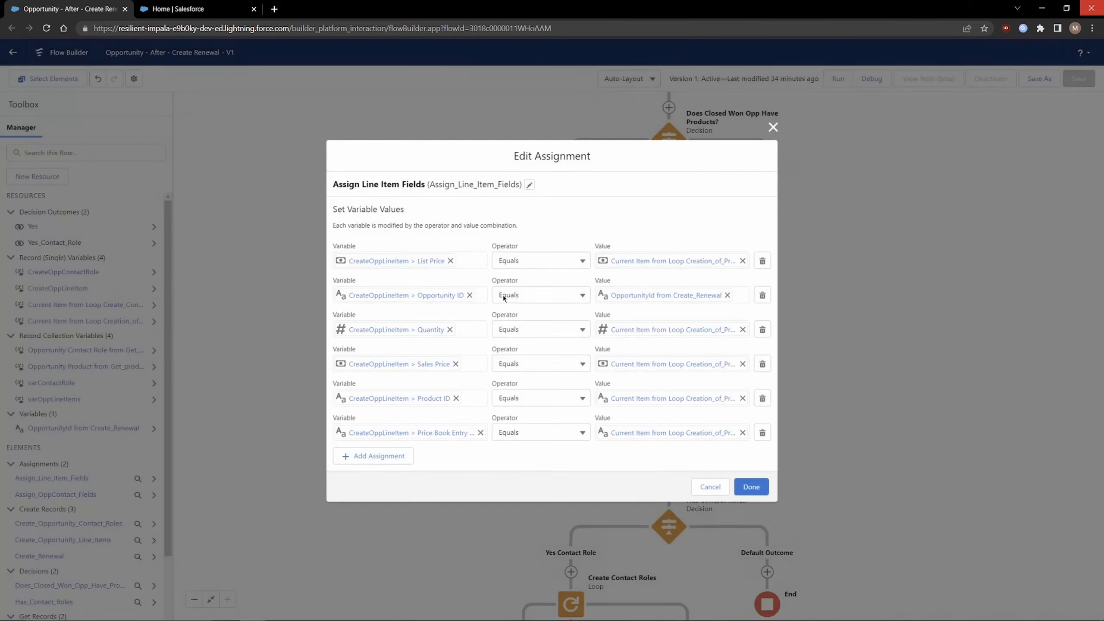
pyautogui.click(705, 494)
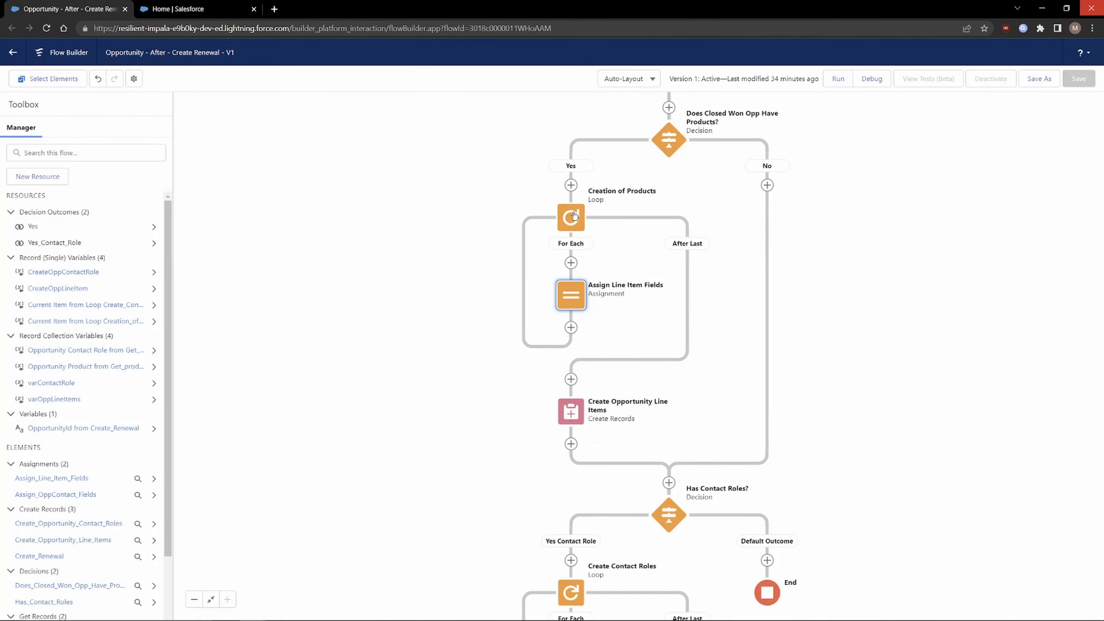
pyautogui.click(574, 224)
pyautogui.click(489, 200)
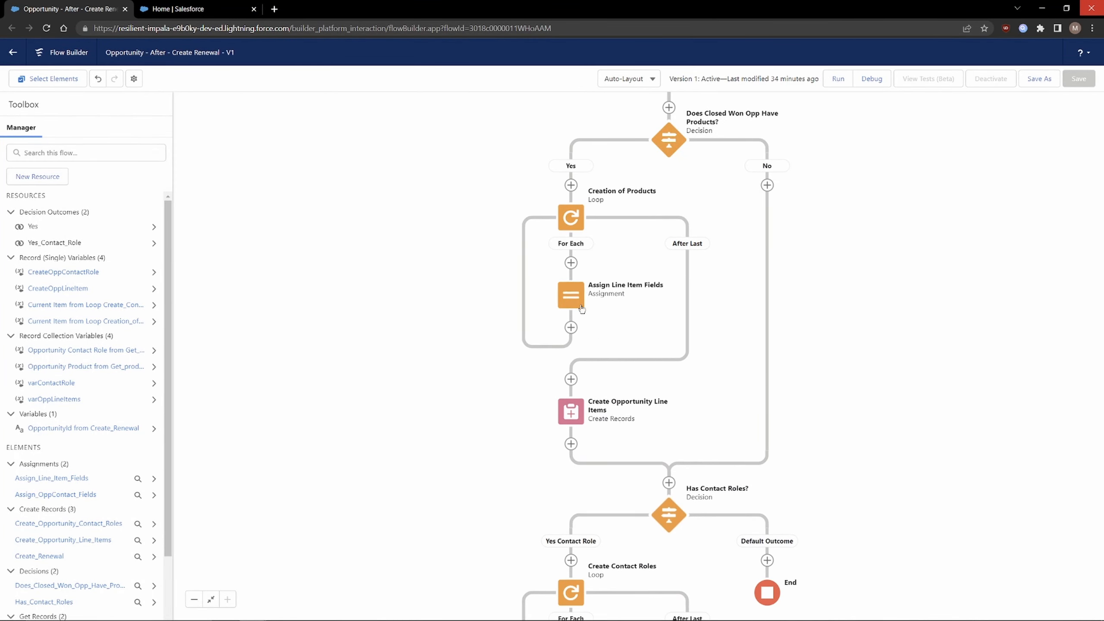
# Review the Assign Line Item Fields assignments without saving, and point out the Create Opportunity Line Items element after the loop.
pyautogui.click(573, 304)
pyautogui.click(570, 394)
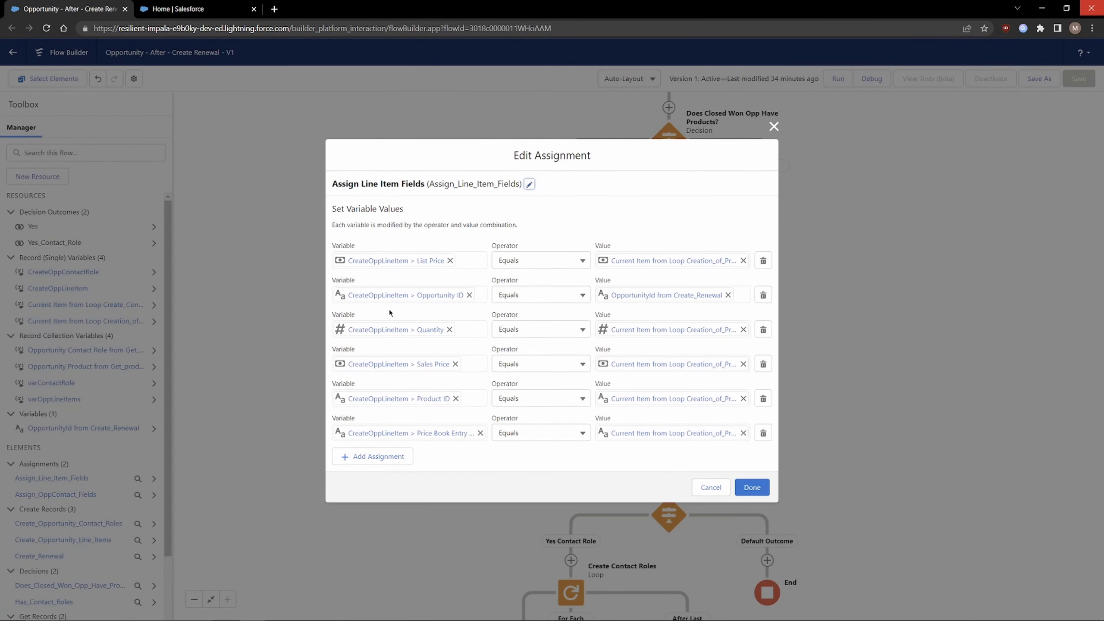
pyautogui.click(707, 488)
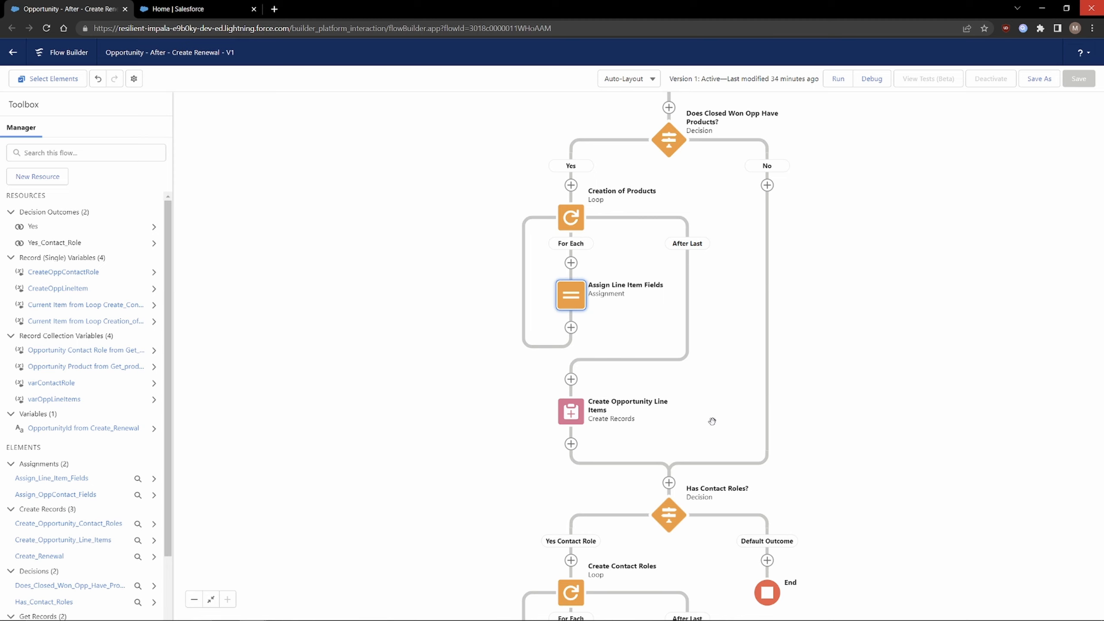
pyautogui.click(571, 411)
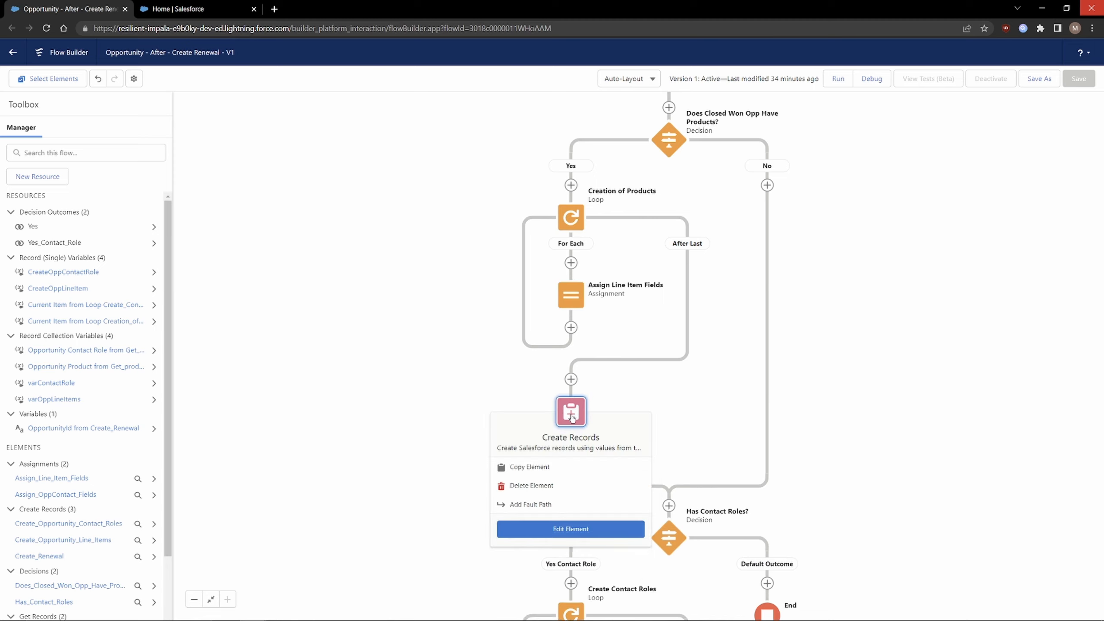
pyautogui.click(699, 425)
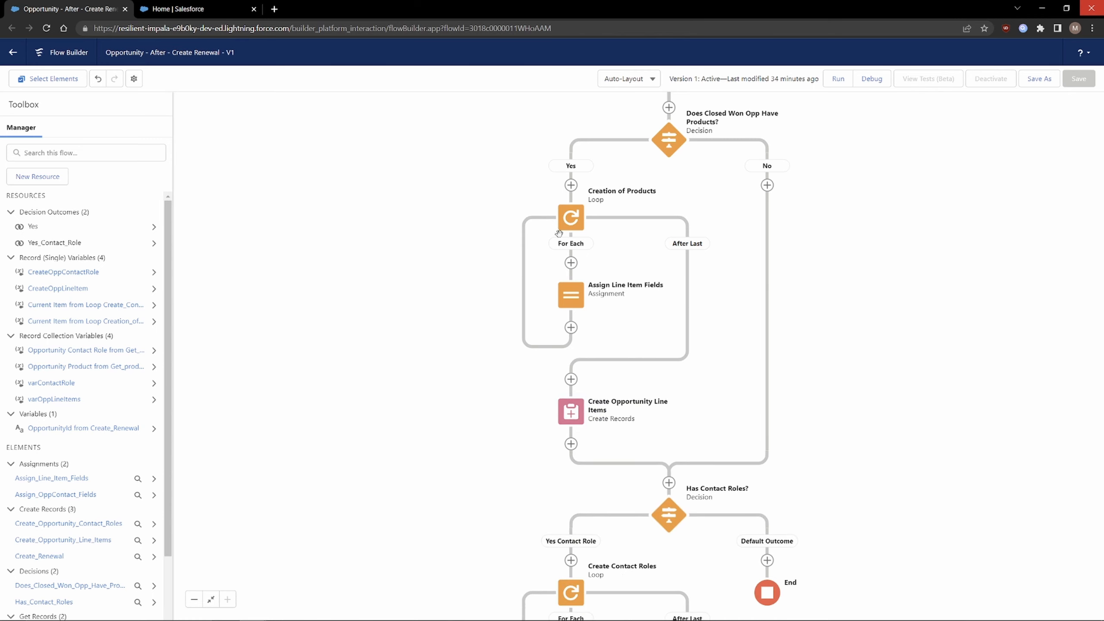
pyautogui.moveTo(922, 274); pyautogui.dragTo(868, 309)
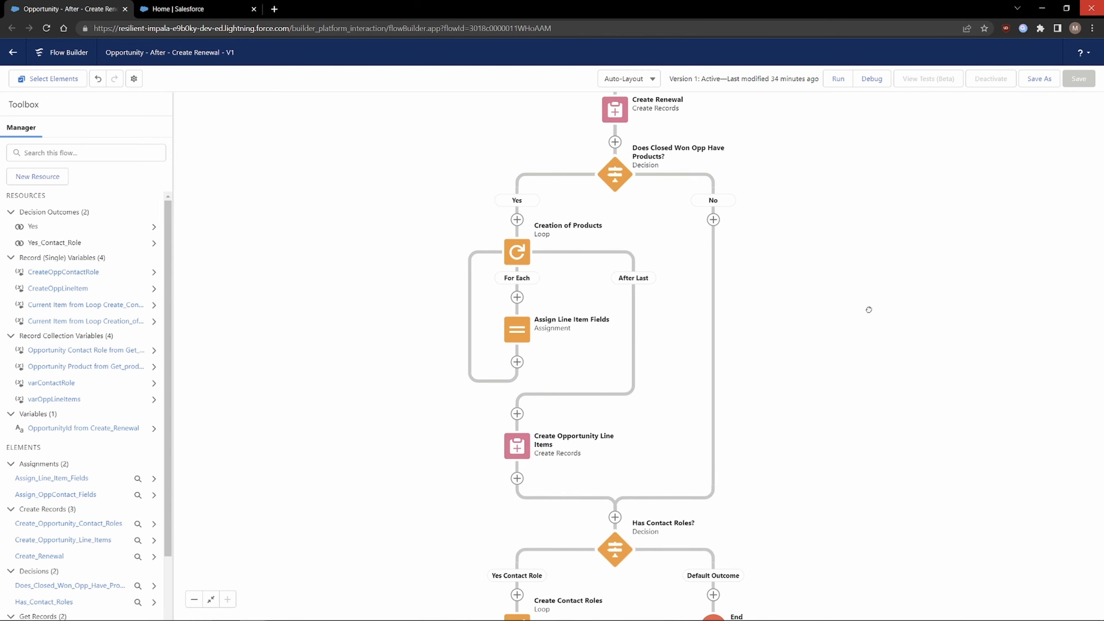
# Inspect the CreateOppLineItem field mappings inside the loop's assignment element, closing it without saving changes.
pyautogui.click(518, 448)
pyautogui.click(516, 280)
pyautogui.click(511, 333)
pyautogui.doubleClick(512, 333)
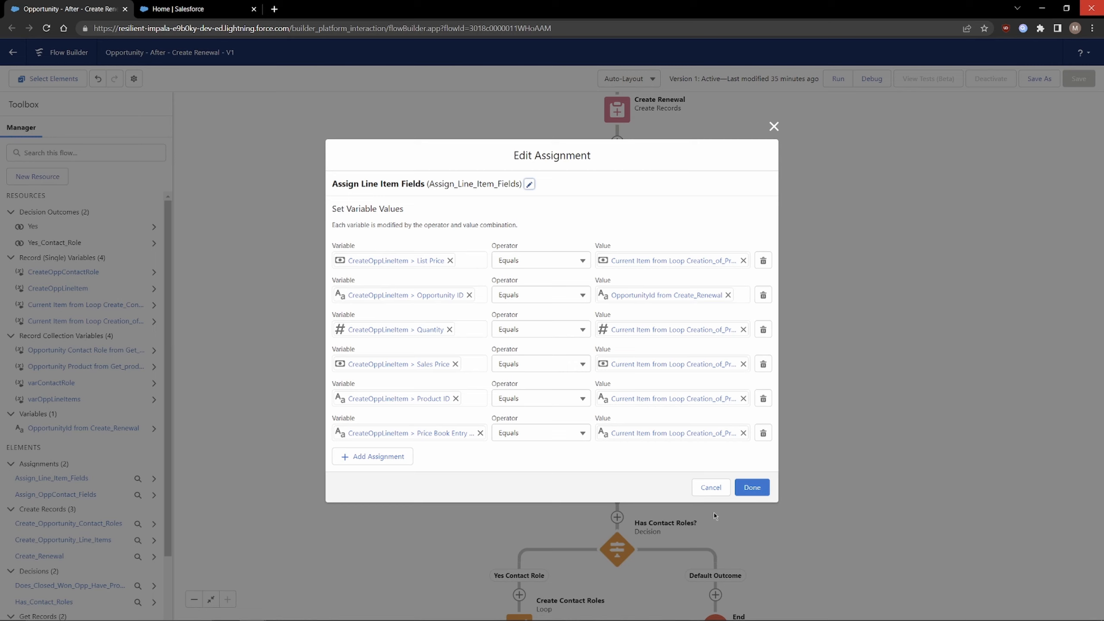
pyautogui.click(706, 495)
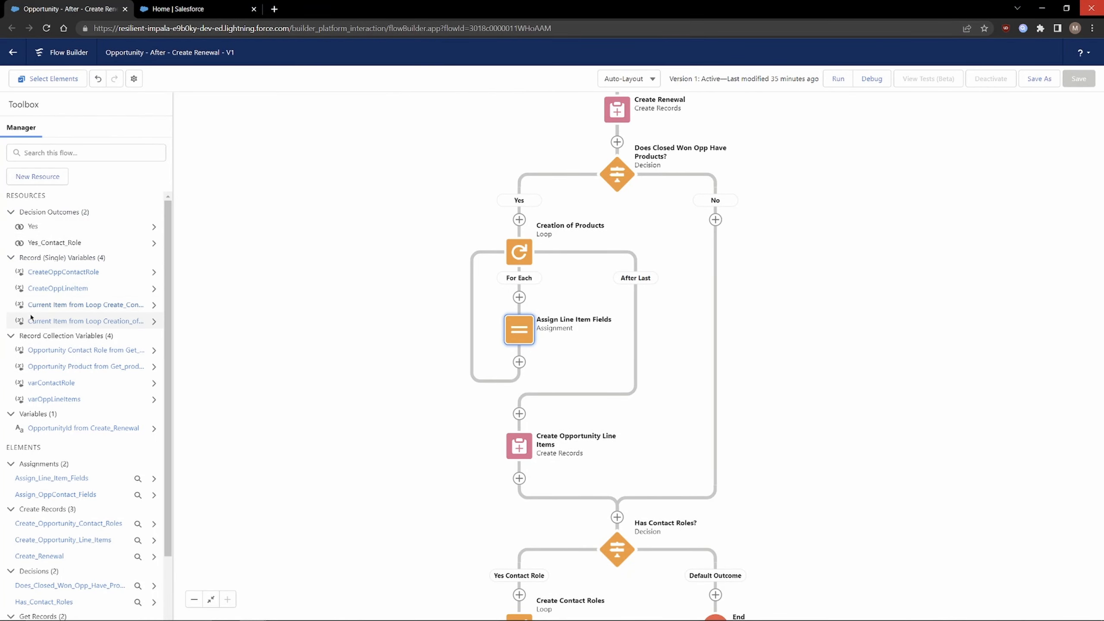
# Start a new variable resource with the API name CreateOppLineItemm and the Record data type.
pyautogui.click(48, 177)
pyautogui.click(395, 286)
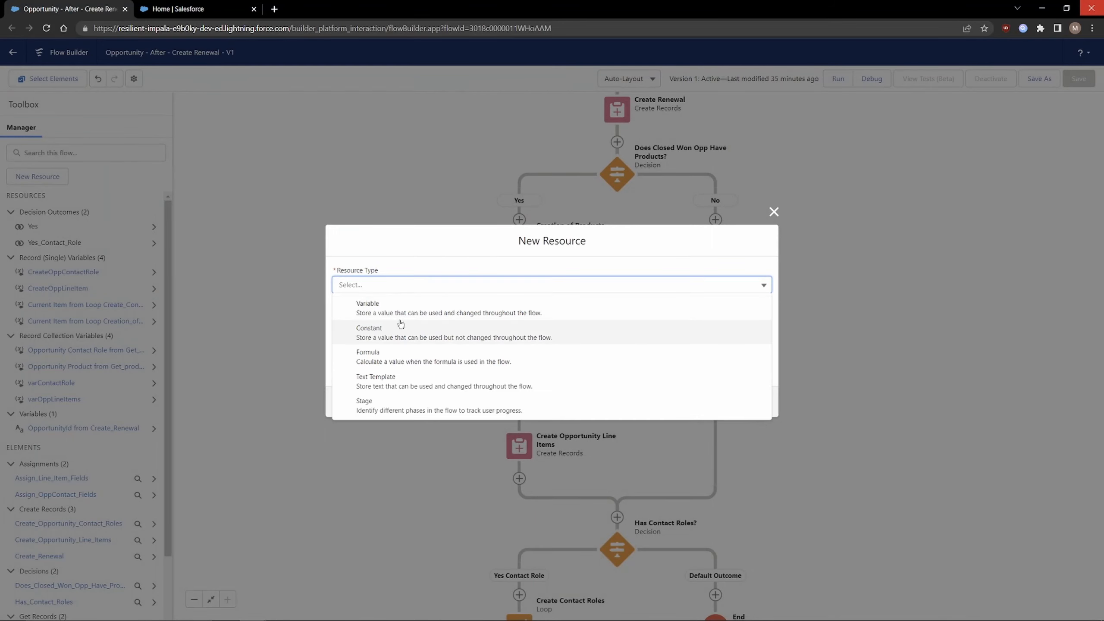
pyautogui.click(394, 301)
pyautogui.click(395, 302)
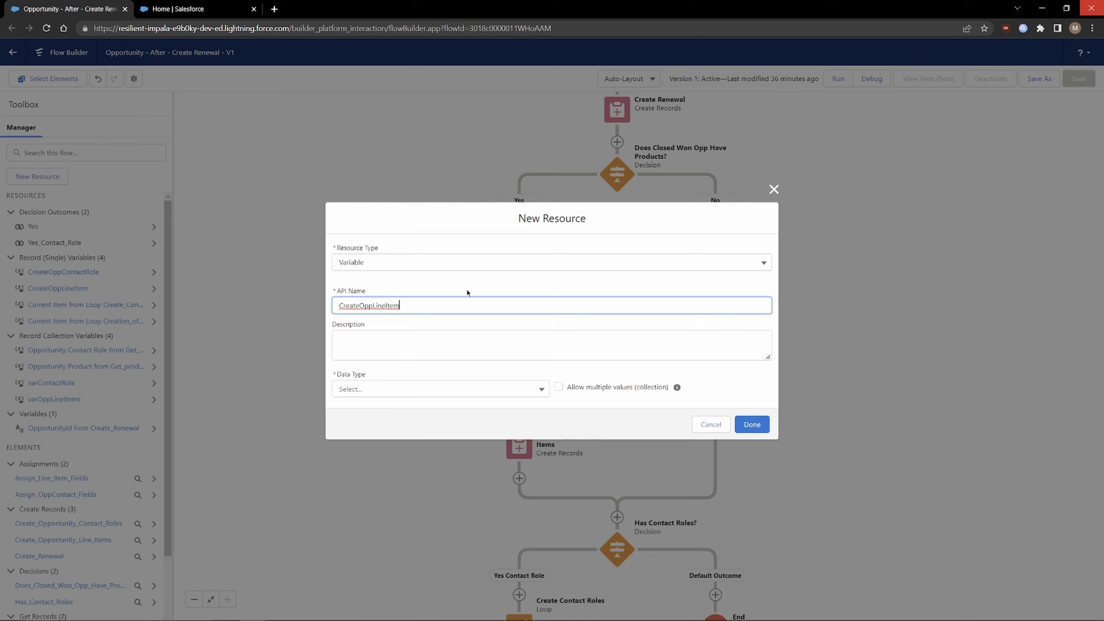
pyautogui.write('m')
pyautogui.click(444, 346)
pyautogui.click(415, 390)
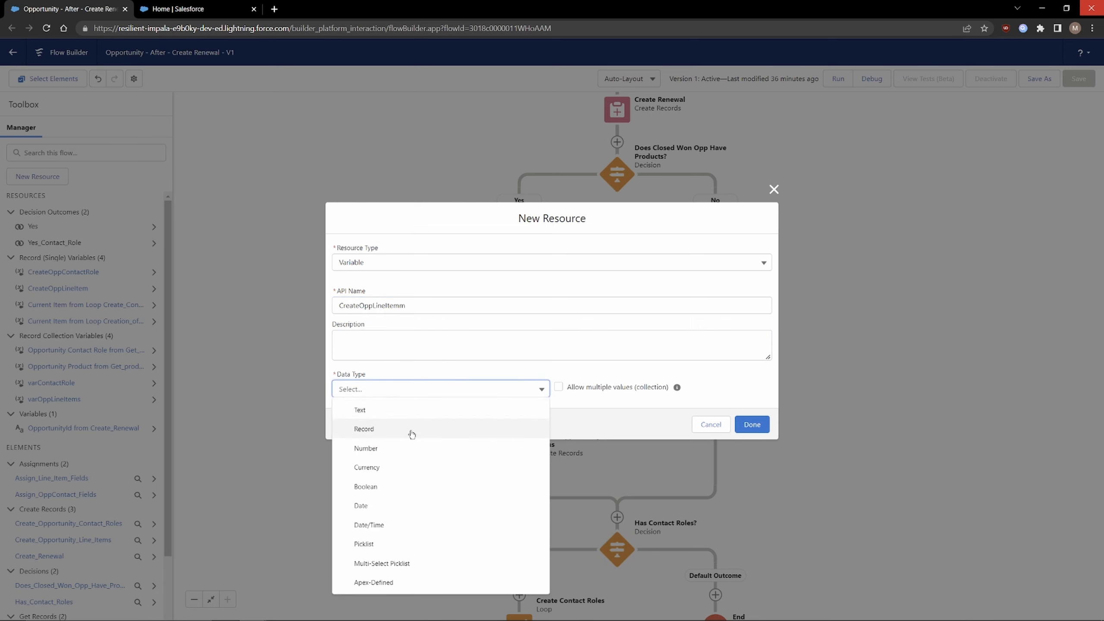
pyautogui.click(411, 432)
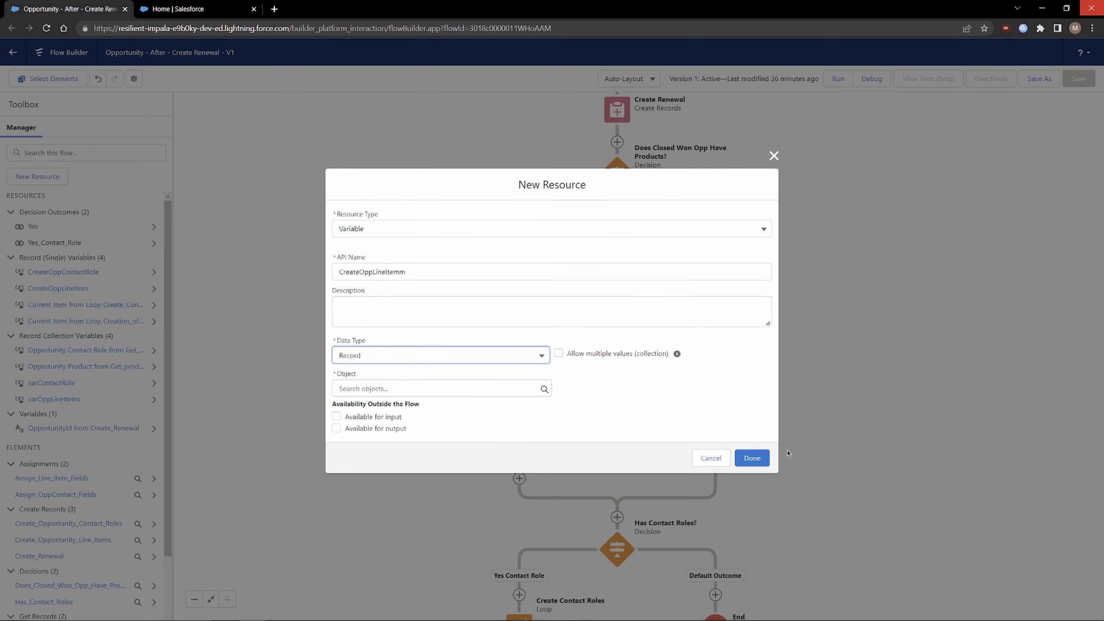
# Set the new record variable's object to Opportunity Product, and discard the resource without saving.
pyautogui.click(367, 389)
pyautogui.write('oppor')
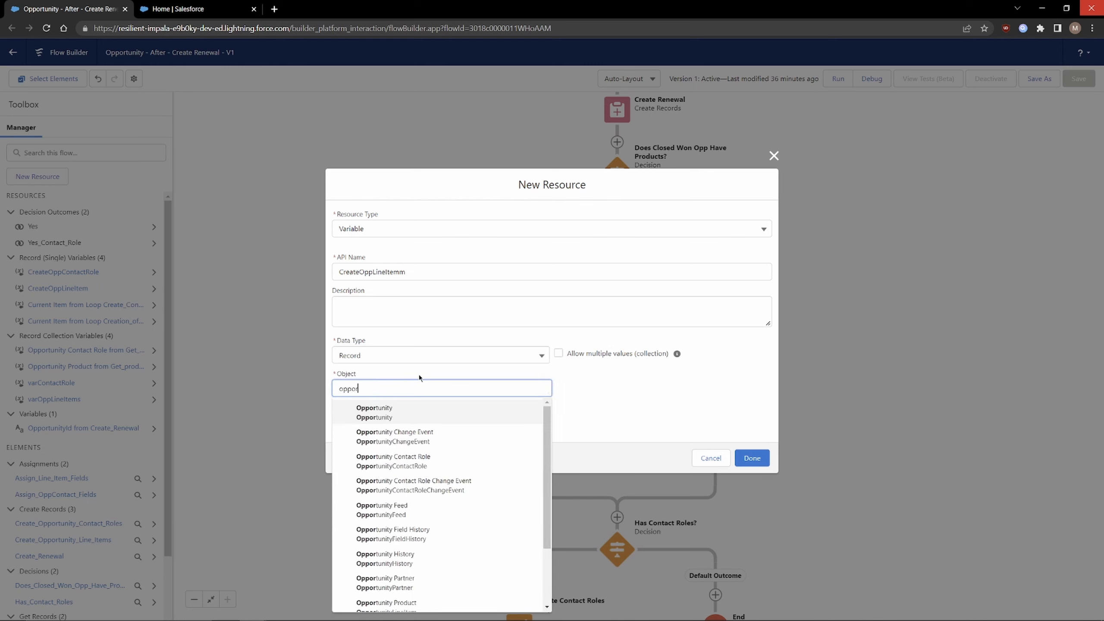
pyautogui.write('tunityline')
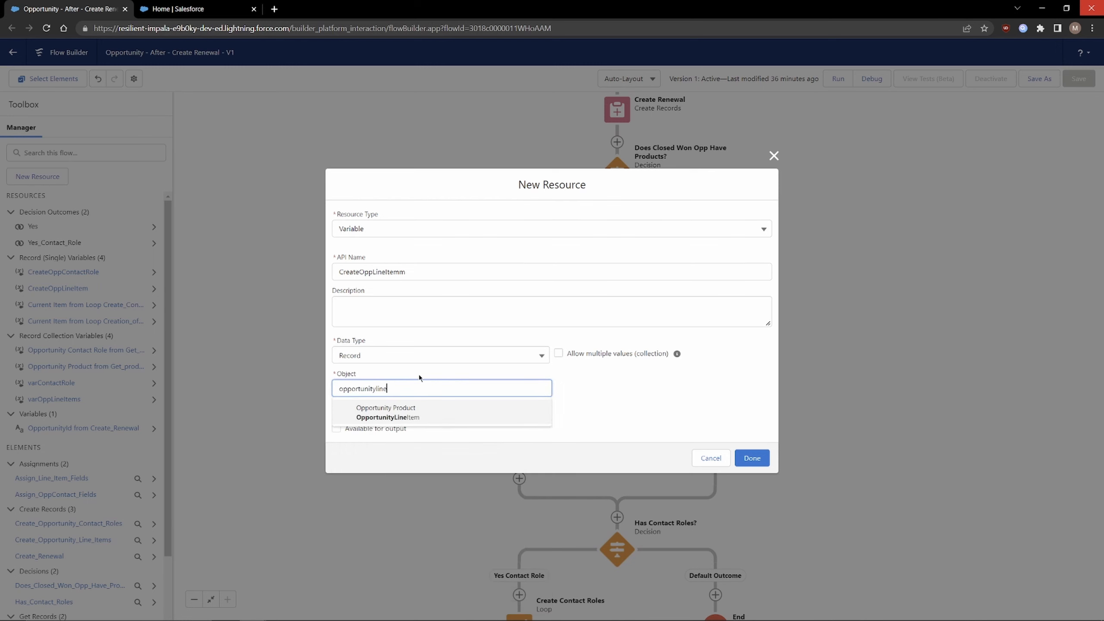
pyautogui.click(425, 420)
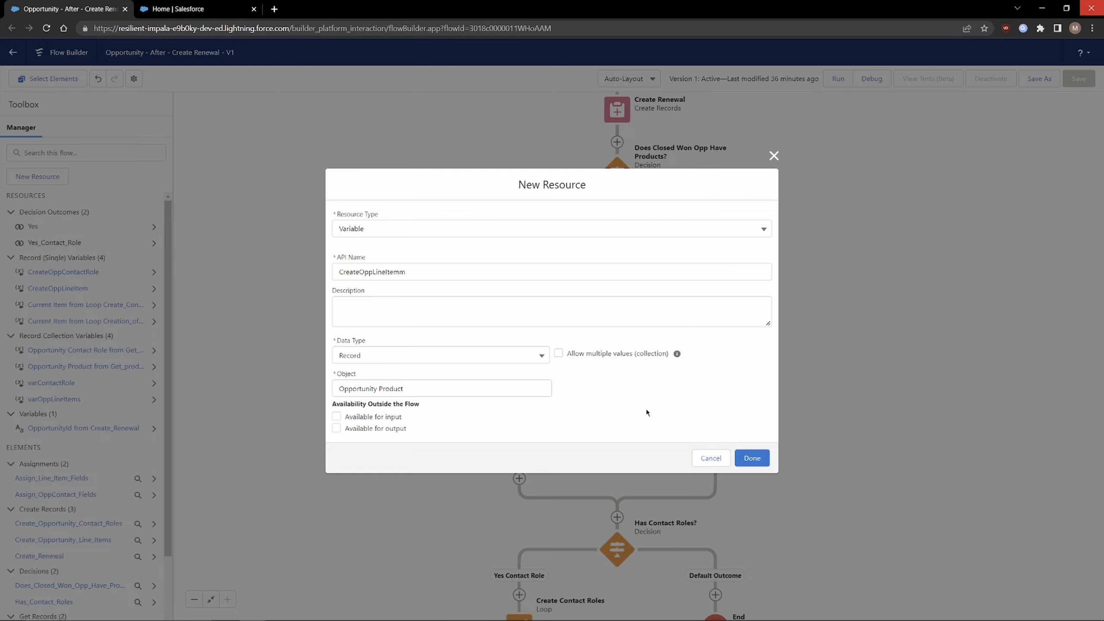
pyautogui.click(711, 458)
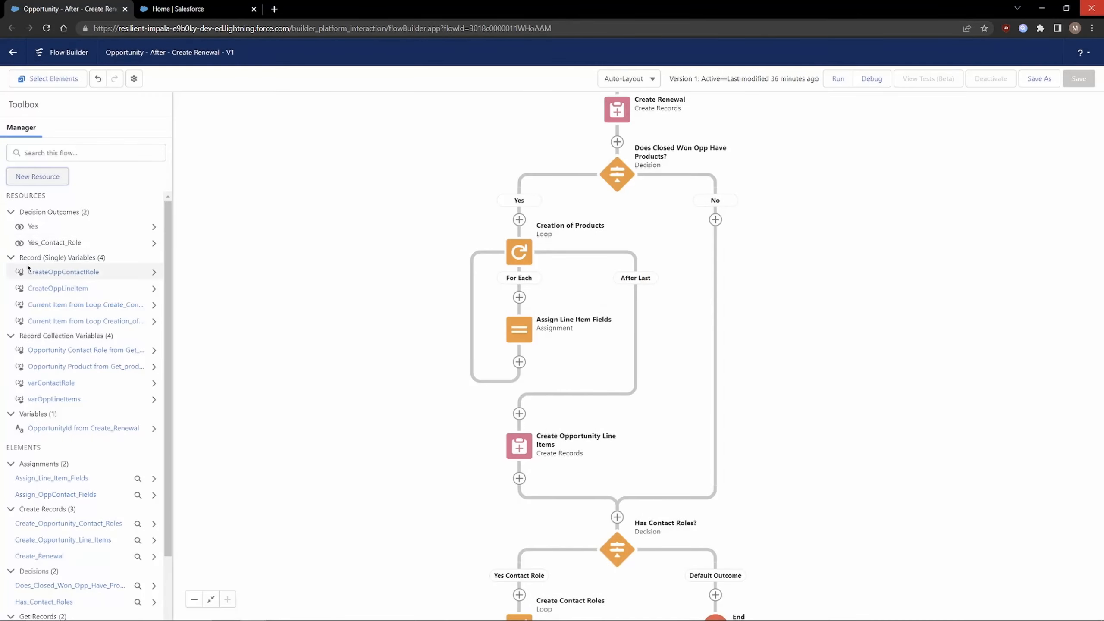
# Examine the data type and object of the existing CreateOppLineItem variable, closing it without saving changes.
pyautogui.click(54, 290)
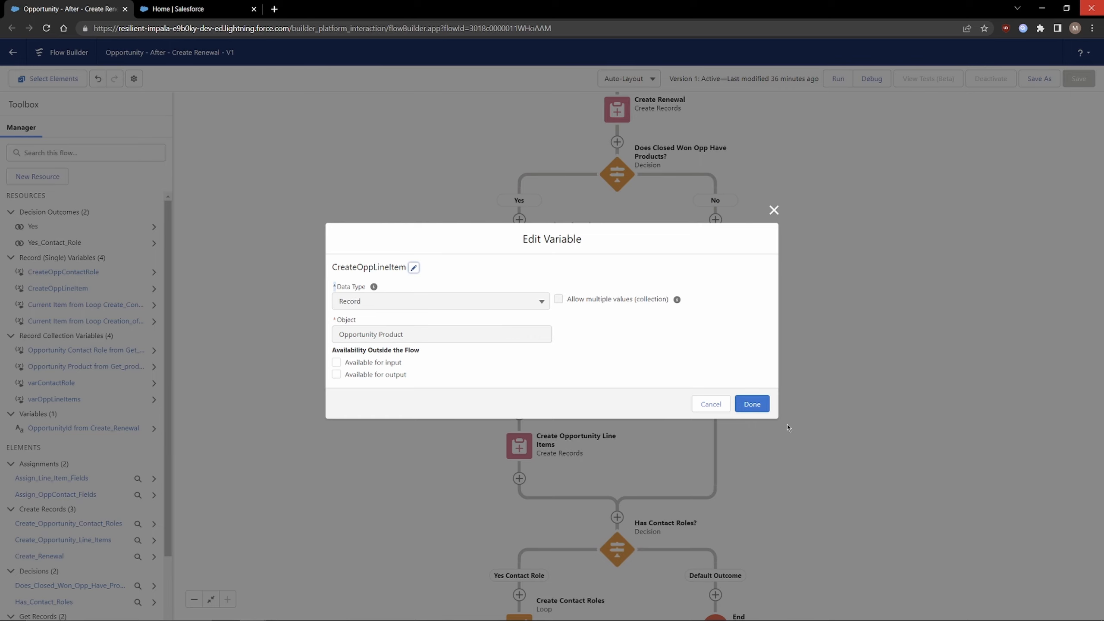
pyautogui.click(711, 404)
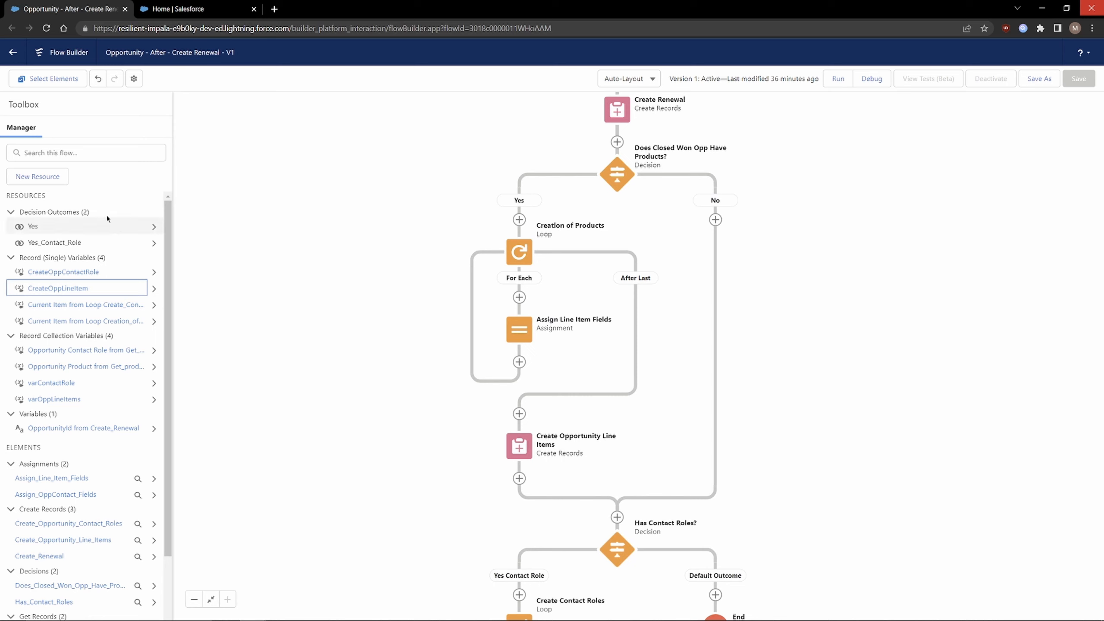
pyautogui.scroll(-1, 99, 464)
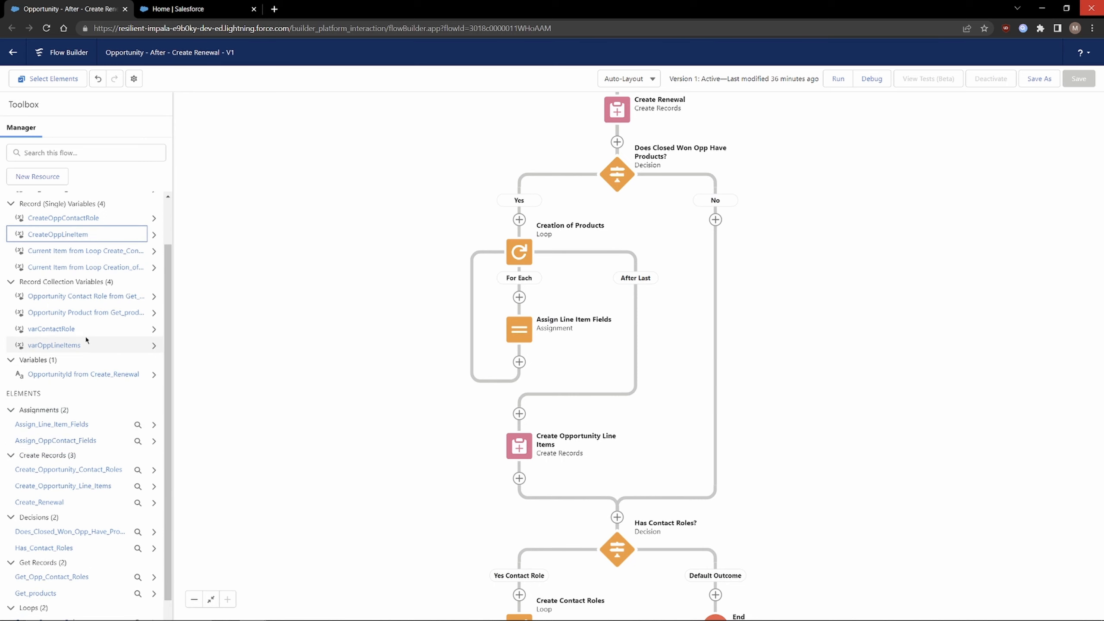
# Start another variable resource with the API name varOppLineItemss and the Record data type.
pyautogui.click(37, 176)
pyautogui.click(461, 286)
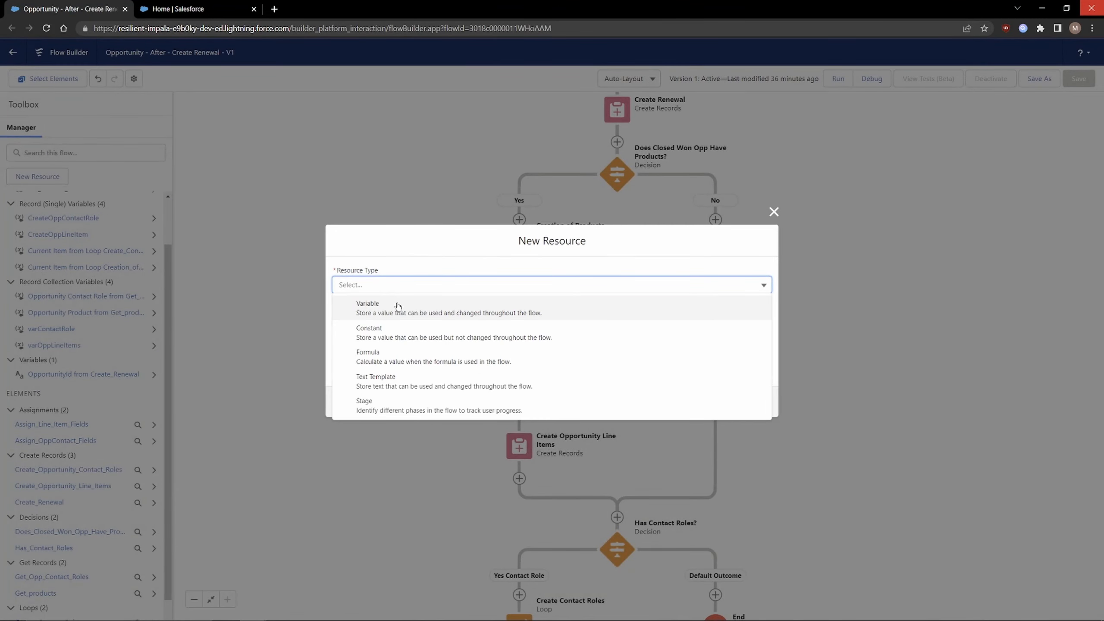
pyautogui.click(398, 306)
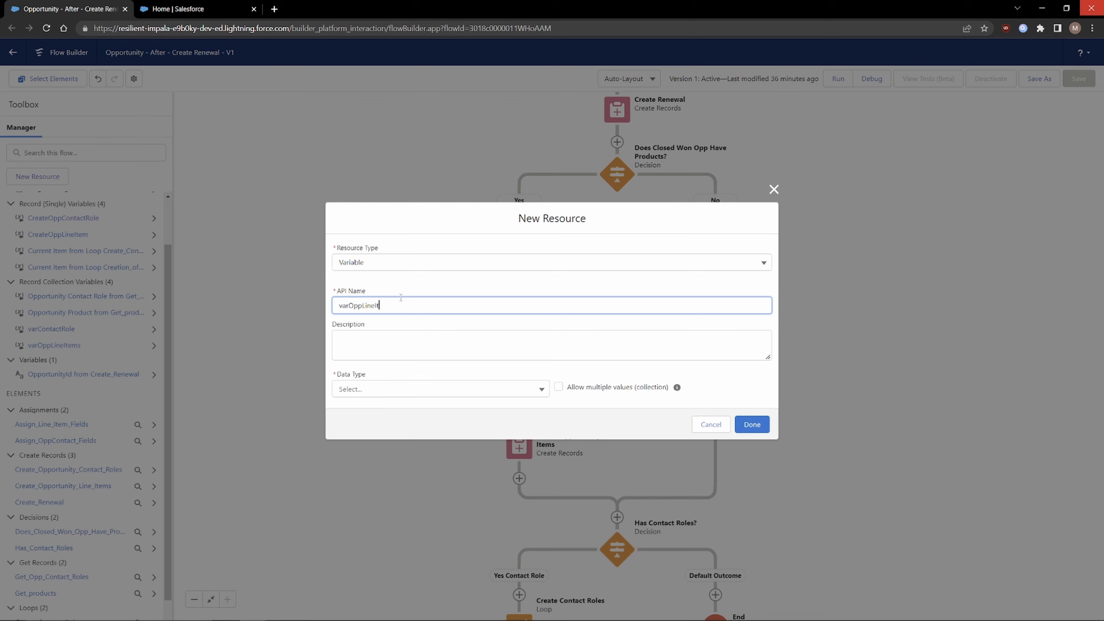
pyautogui.click(392, 394)
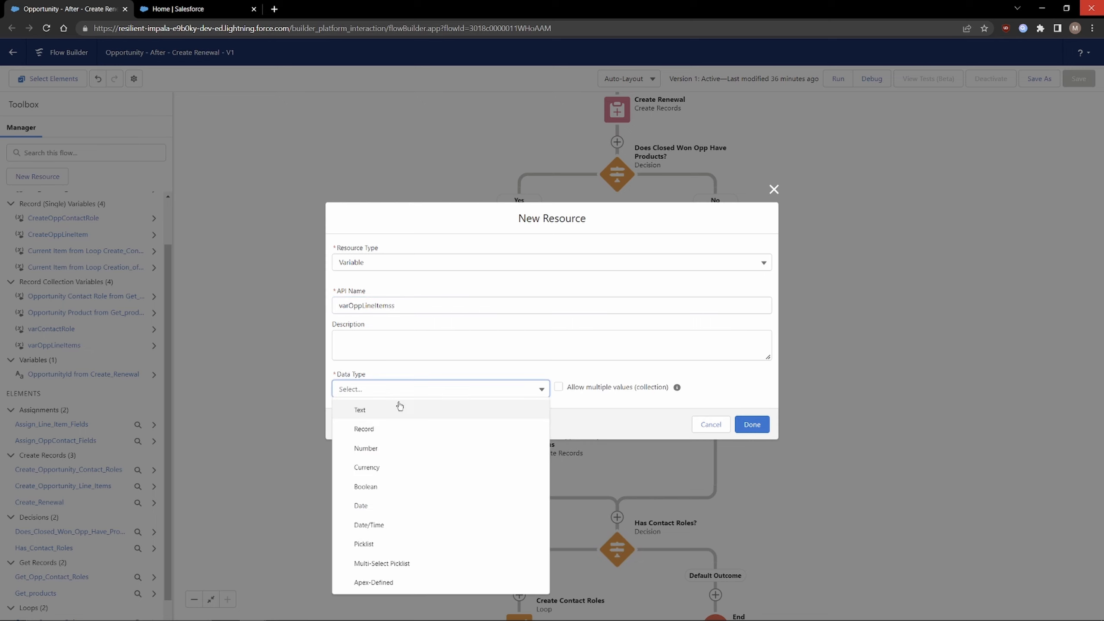
pyautogui.click(393, 428)
# Set the variable's object to Opportunity Product and allow multiple values (collection), and discard the resource without saving.
pyautogui.write('oppo')
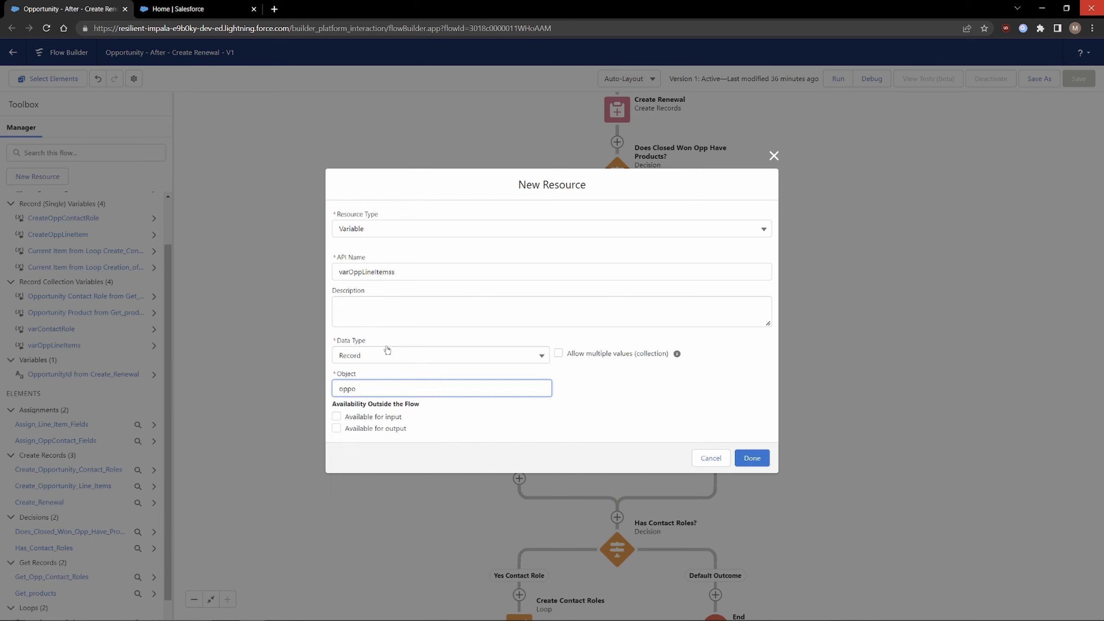
pyautogui.write('rurtun')
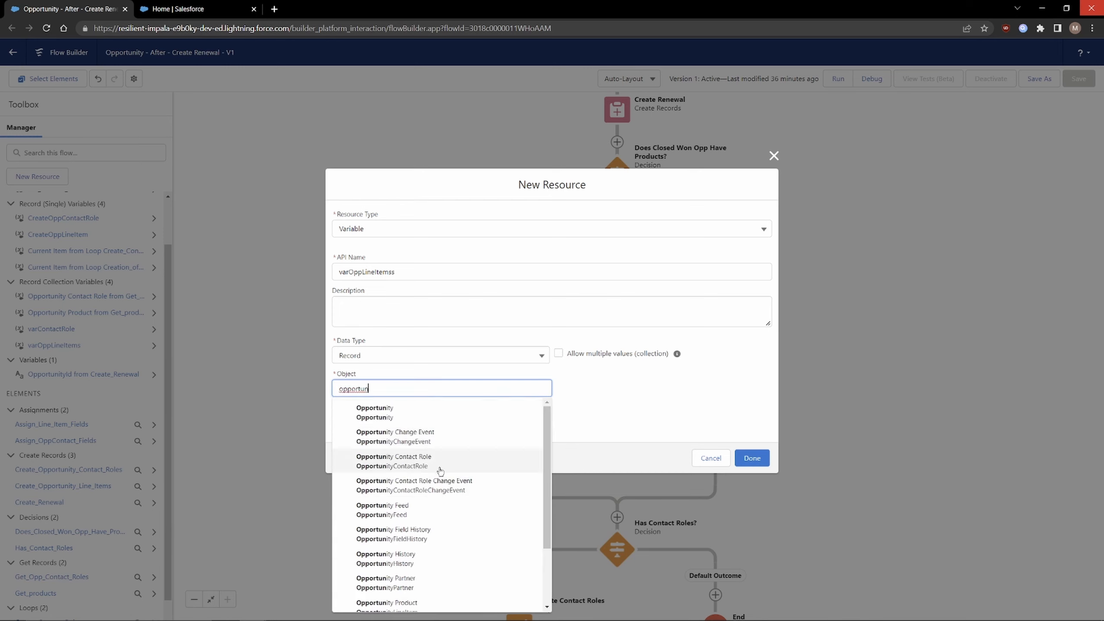
pyautogui.write('yline')
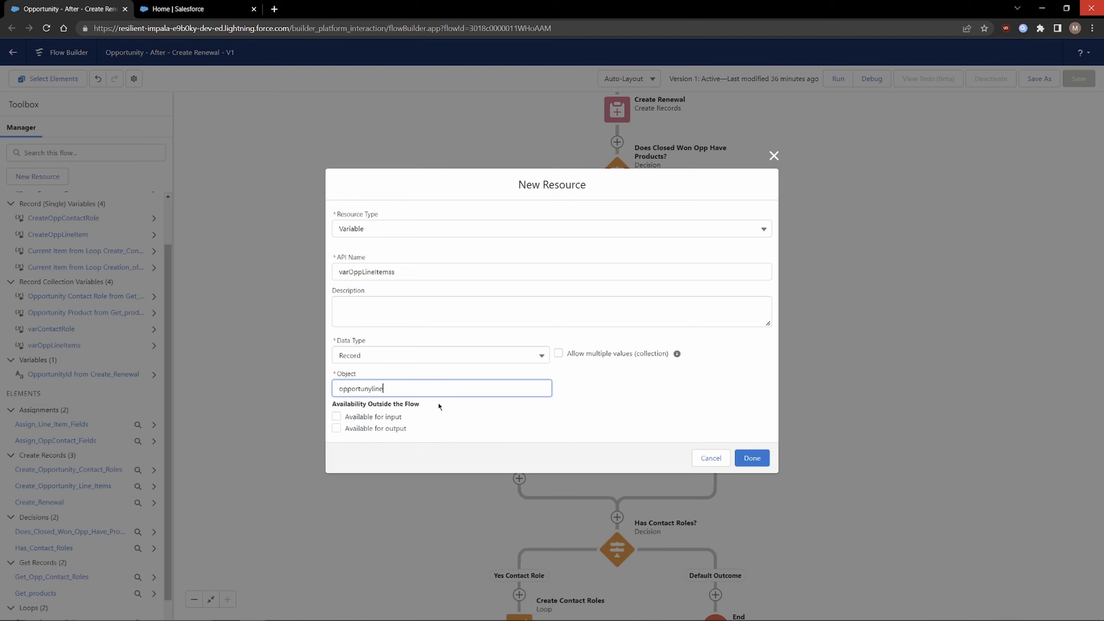
pyautogui.hotkey('ctrl', 'a')
pyautogui.write('opportunityl')
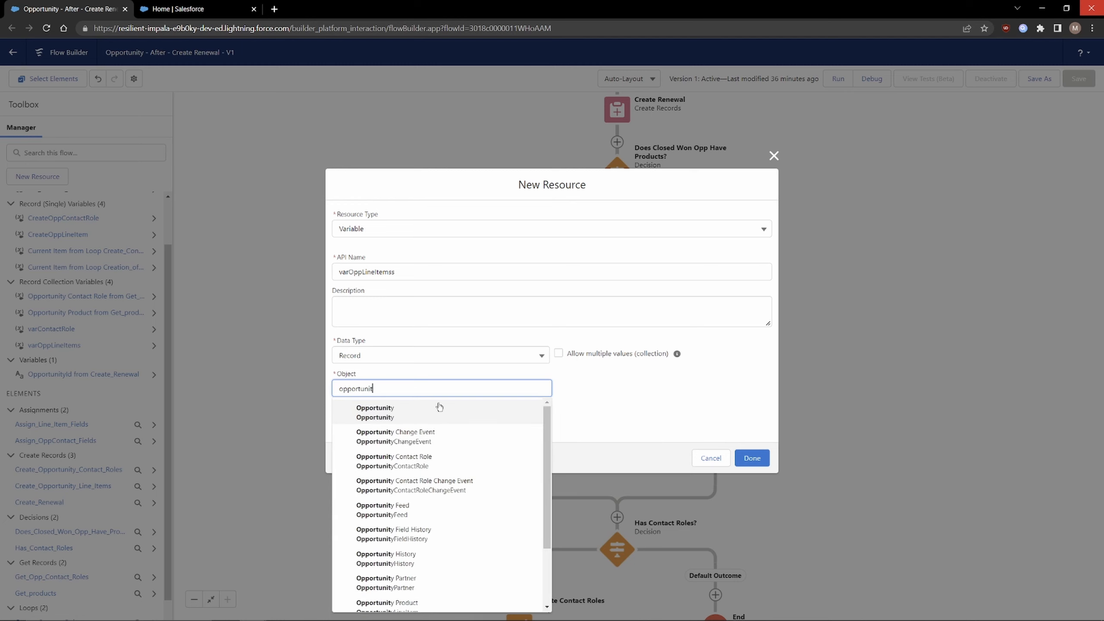
pyautogui.click(473, 420)
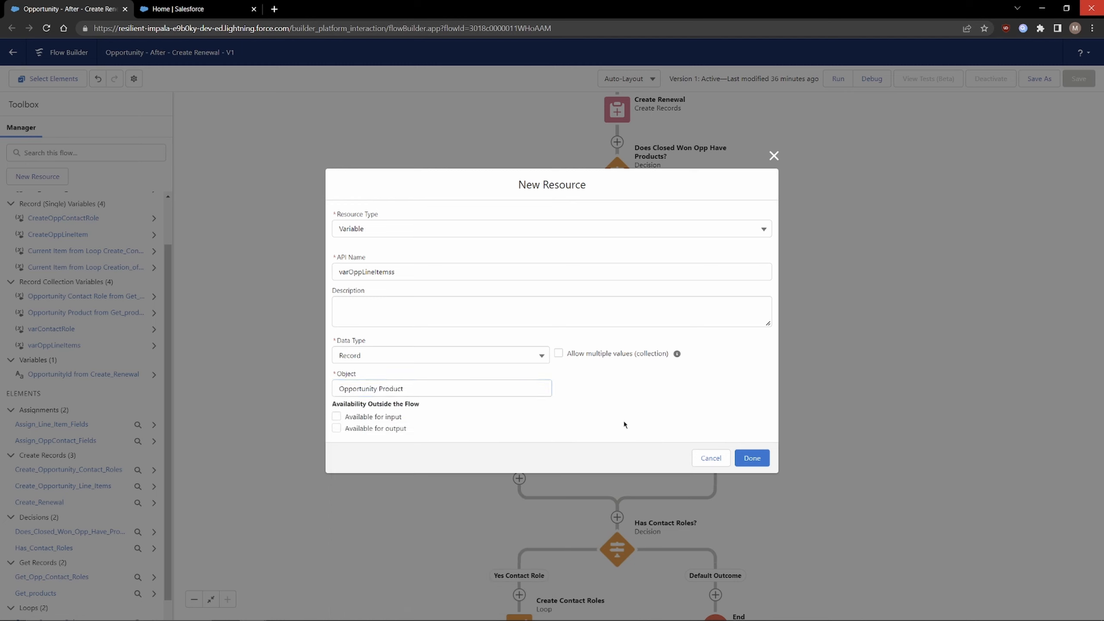
pyautogui.moveTo(657, 354); pyautogui.dragTo(578, 355)
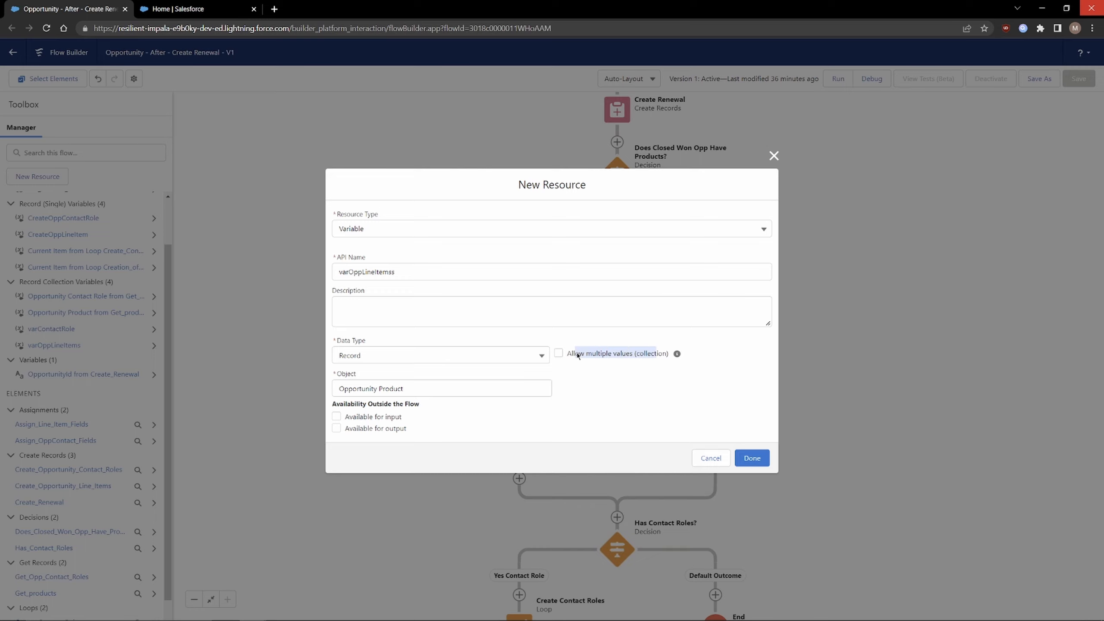
pyautogui.click(616, 378)
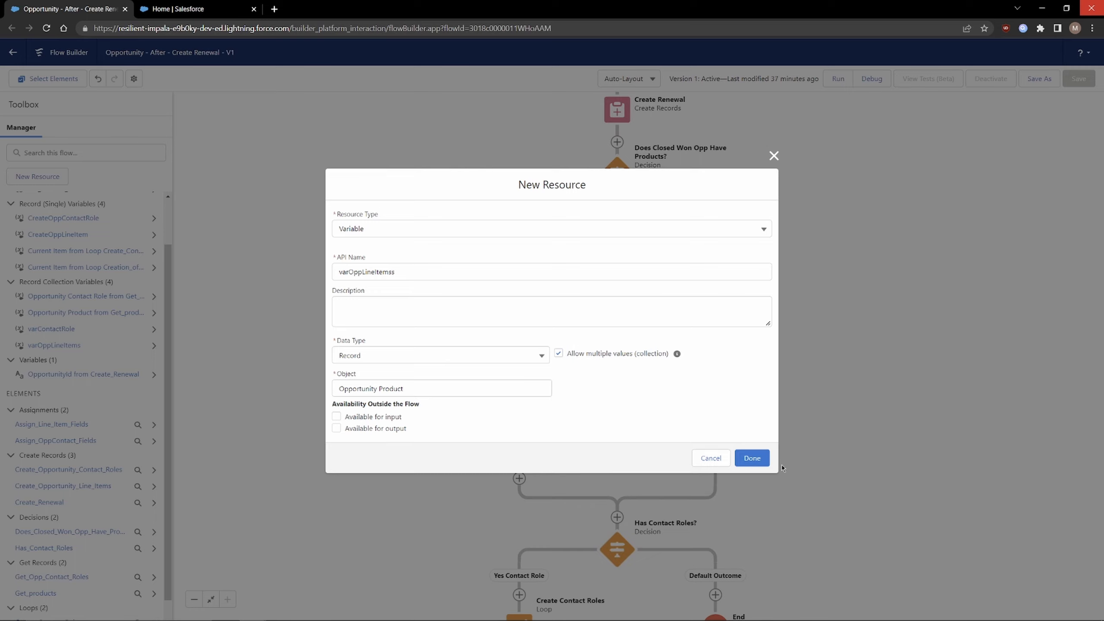
pyautogui.click(711, 458)
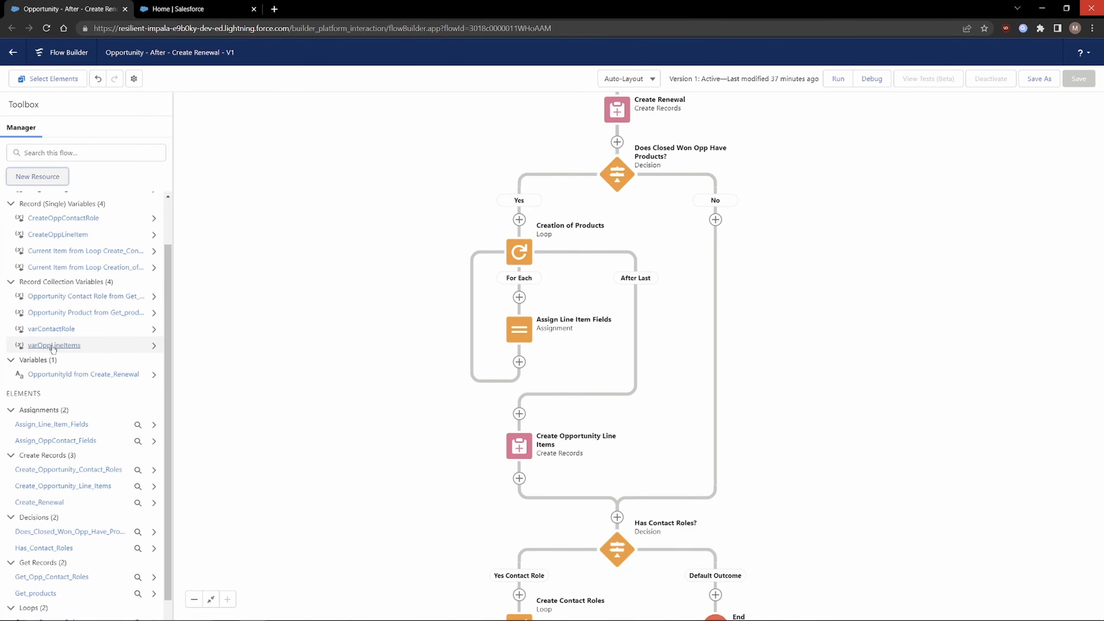
# Examine the existing varOppLineItems collection variable's settings, close it without saving, and return to the start of the flow.
pyautogui.click(52, 346)
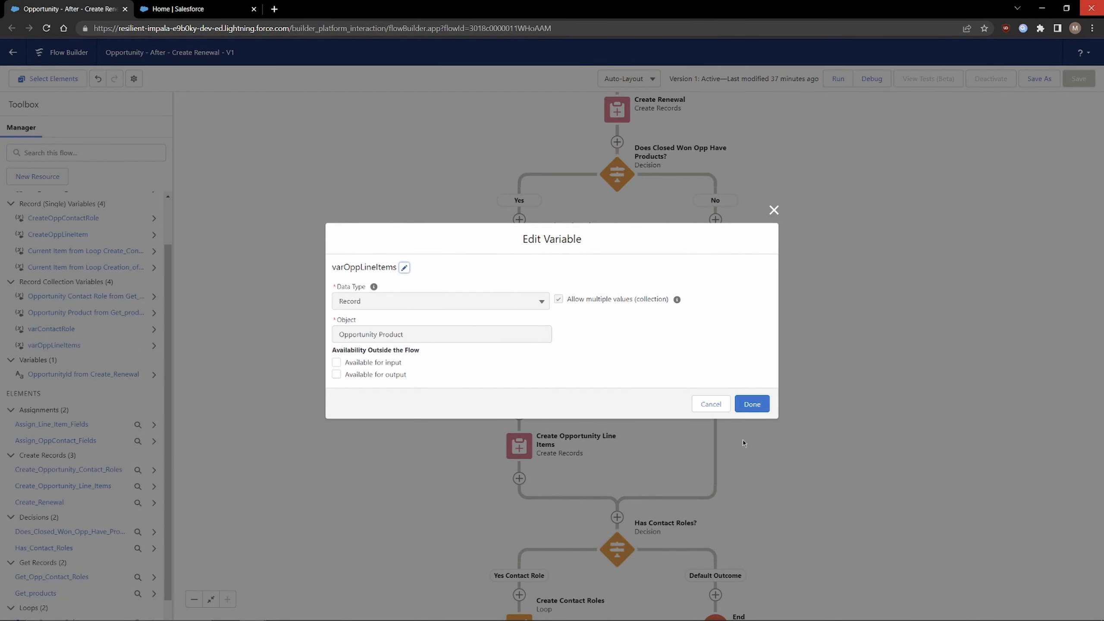
pyautogui.click(712, 404)
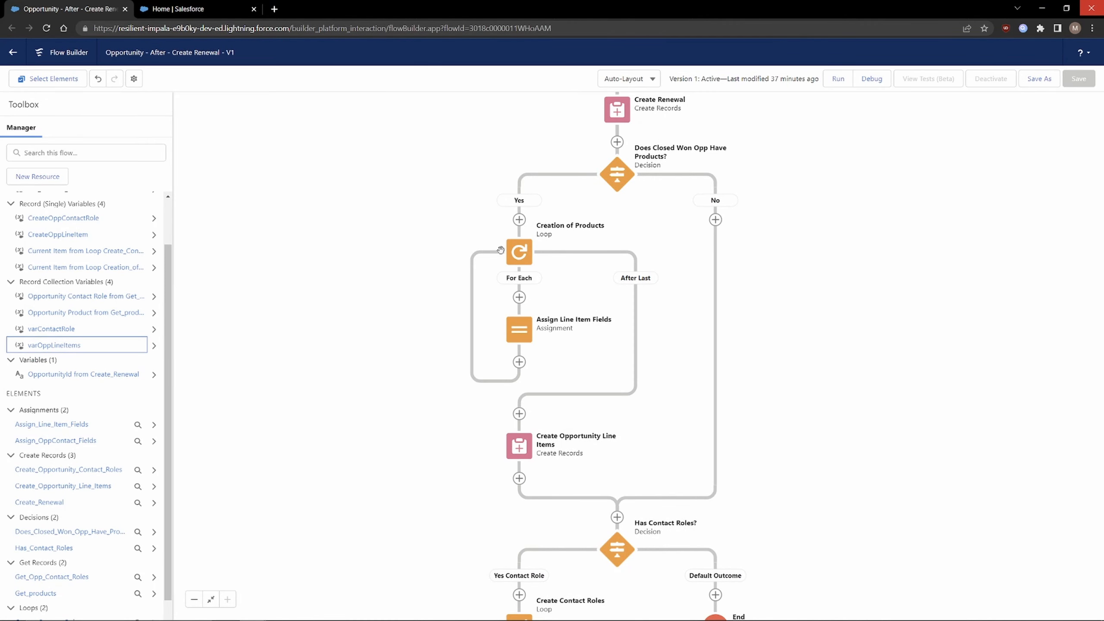
pyautogui.scroll(5, 690, 133)
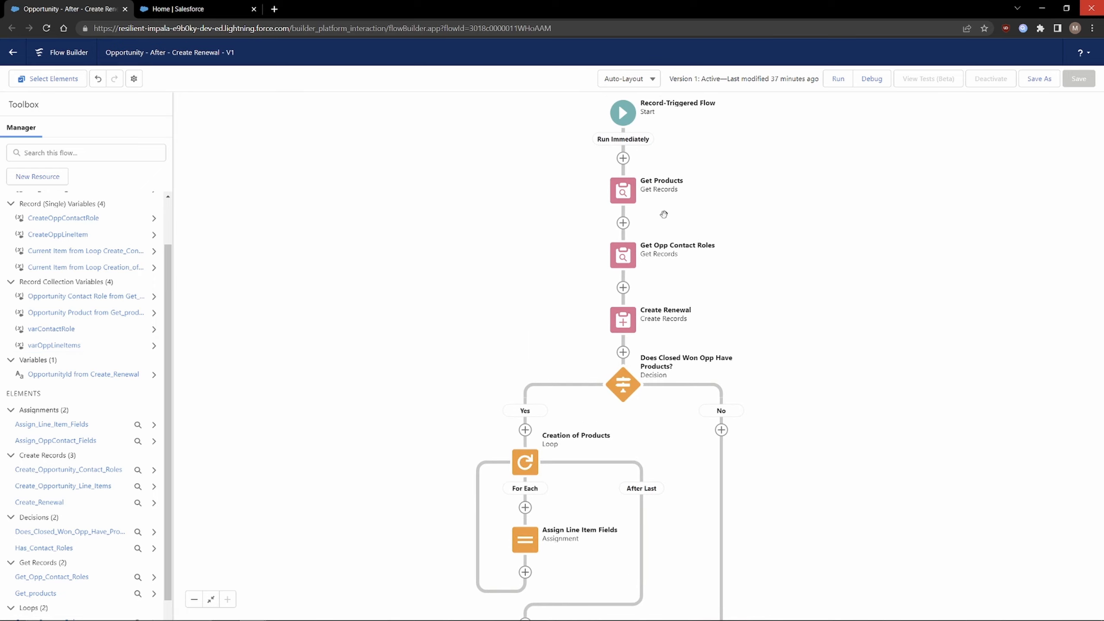
# Examine the Assign Line Item Fields assignment inside the Creation of Products loop and close it without changes.
pyautogui.click(623, 190)
pyautogui.scroll(-2, 444, 292)
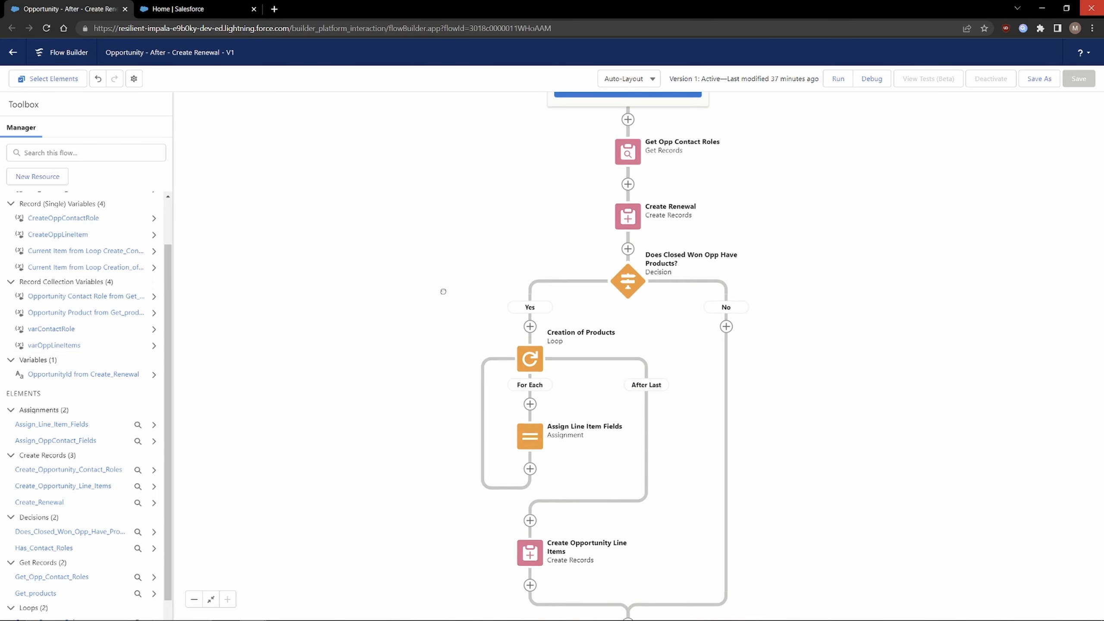
pyautogui.scroll(-4, 443, 291)
pyautogui.click(527, 159)
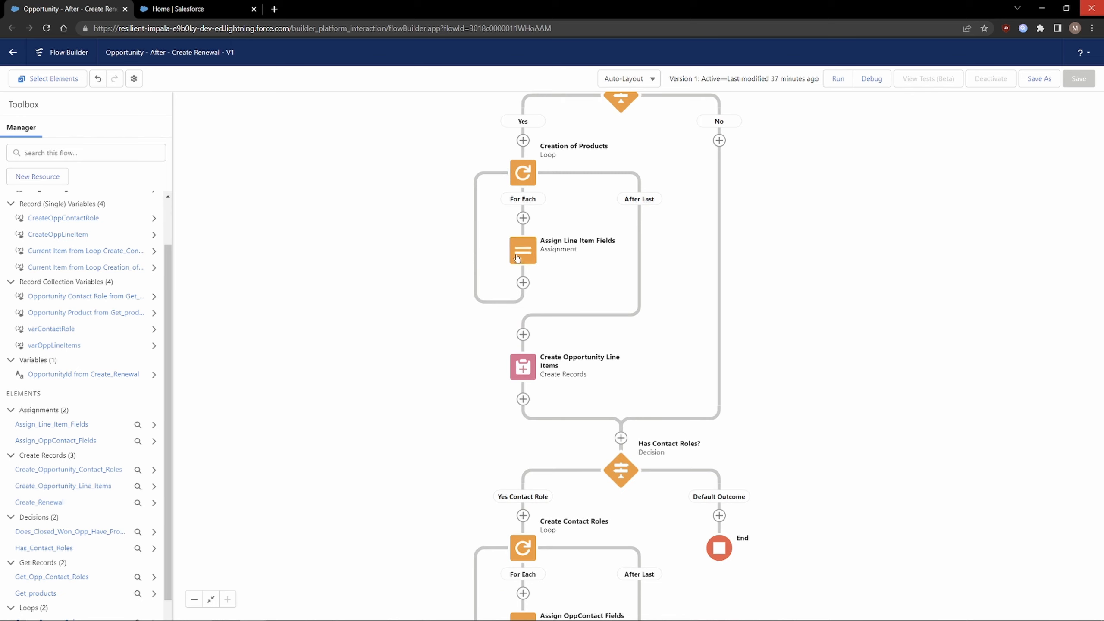
pyautogui.click(518, 257)
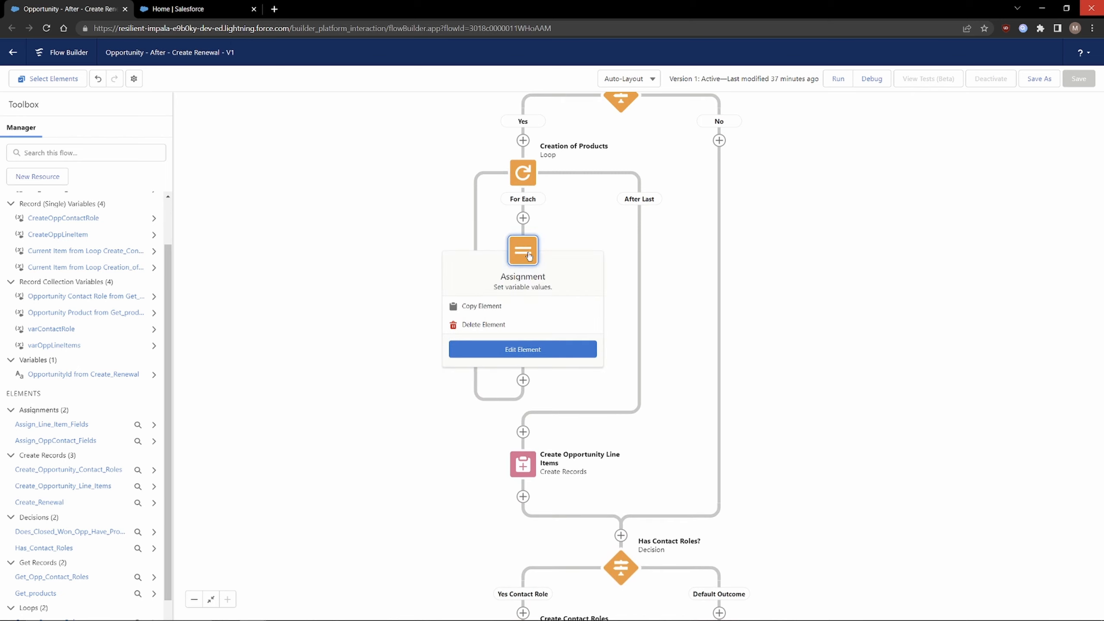
pyautogui.click(400, 258)
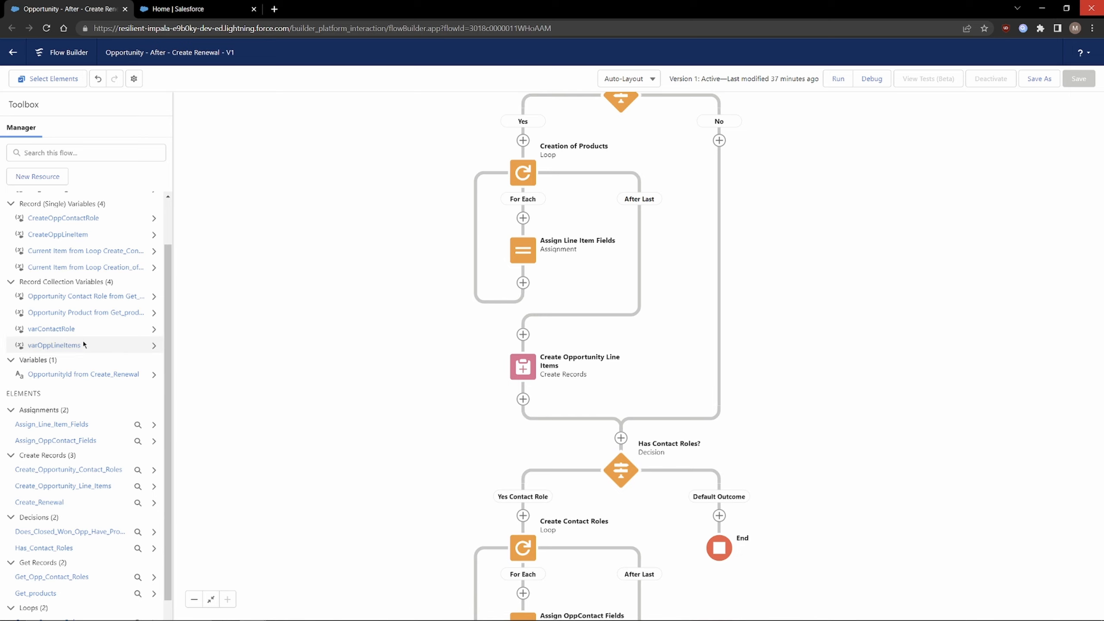
pyautogui.click(533, 251)
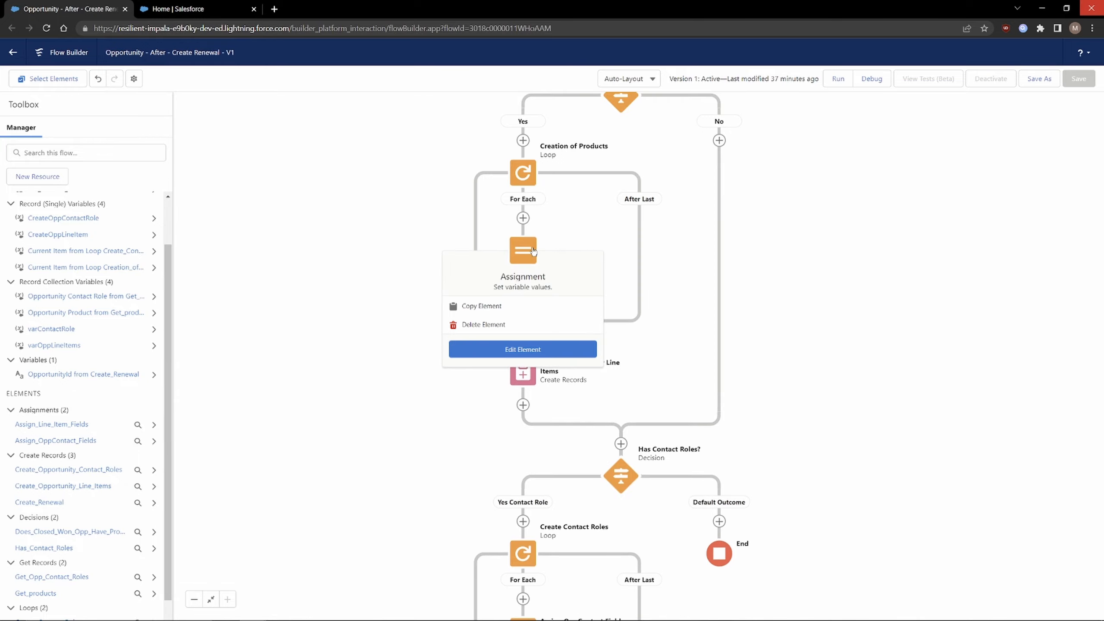
pyautogui.click(522, 350)
pyautogui.click(775, 126)
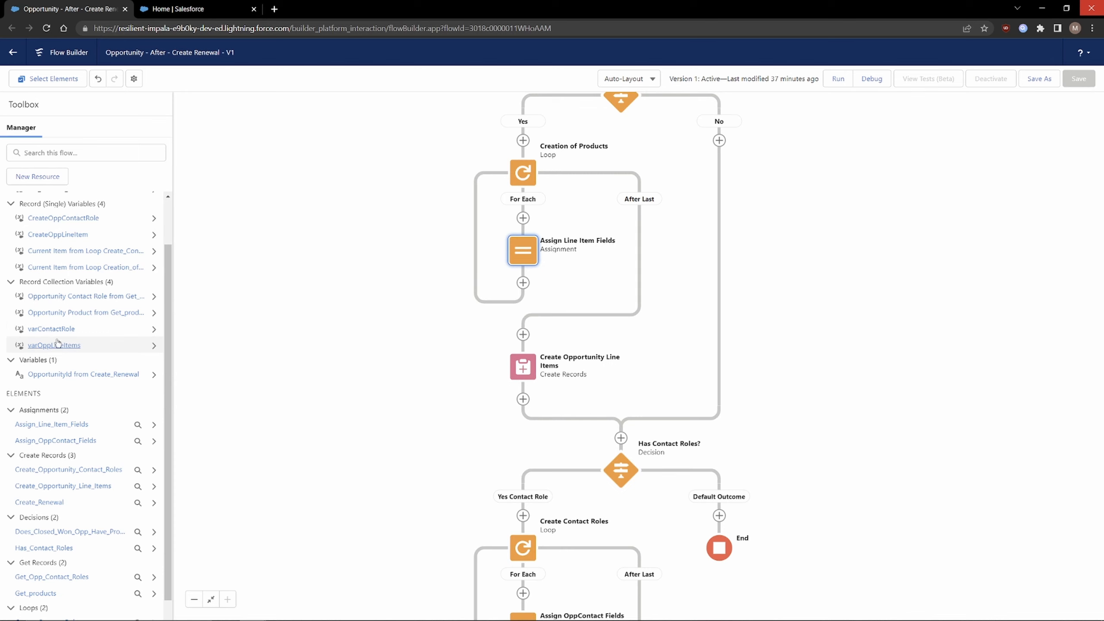
pyautogui.moveTo(517, 184); pyautogui.dragTo(454, 201)
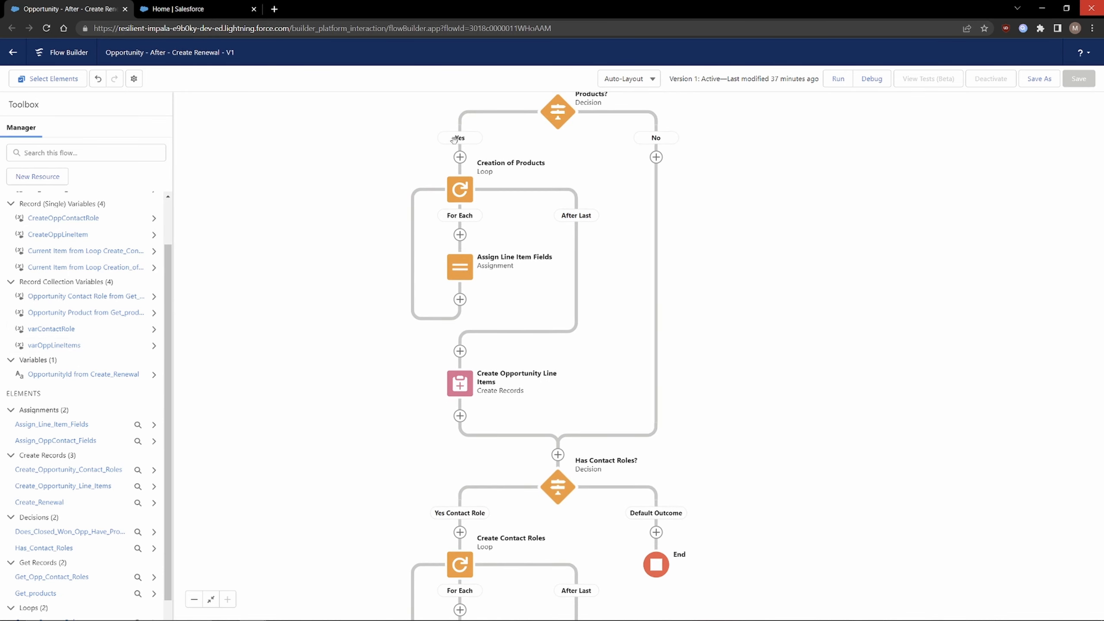
pyautogui.click(460, 235)
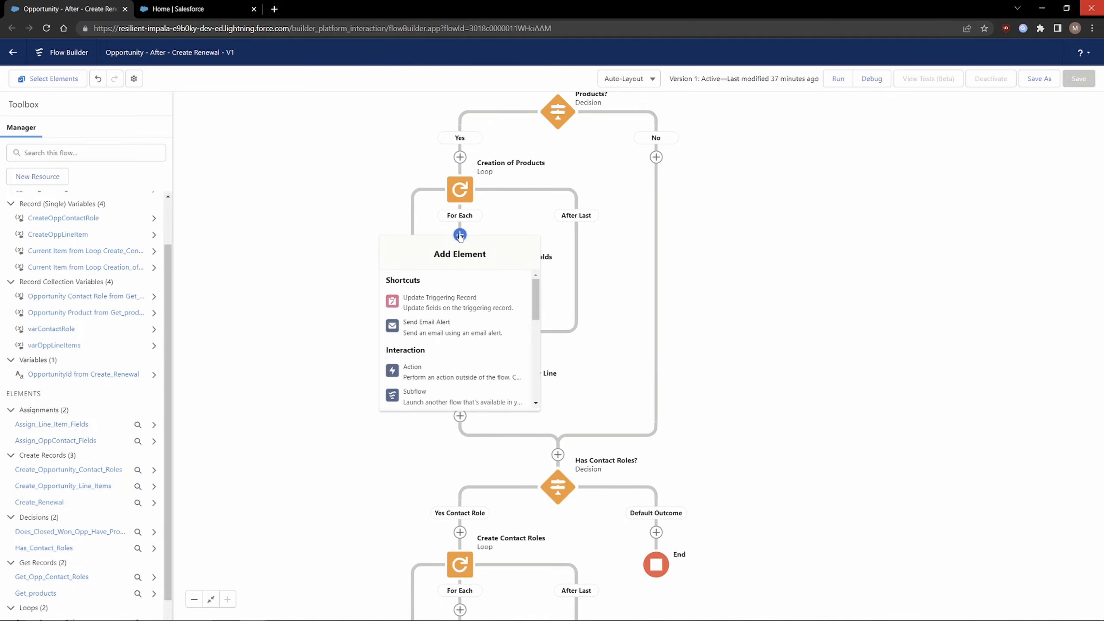
pyautogui.scroll(-4, 457, 339)
pyautogui.click(435, 281)
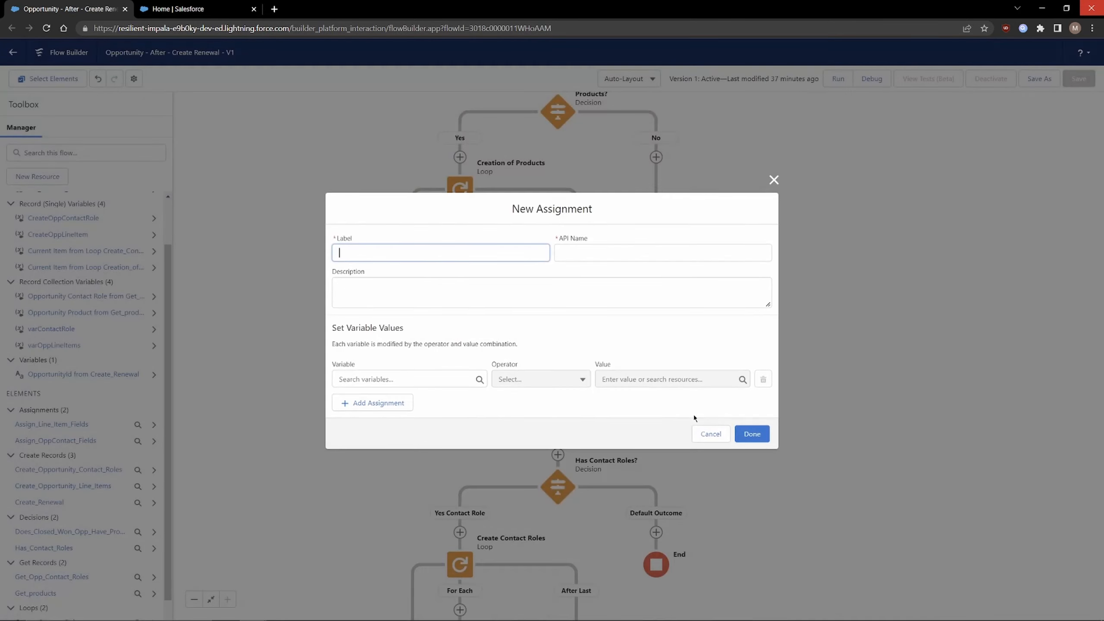
pyautogui.click(711, 434)
# Open the Assign Line Item Fields assignment for editing and clear the variable in its List Price row.
pyautogui.doubleClick(460, 266)
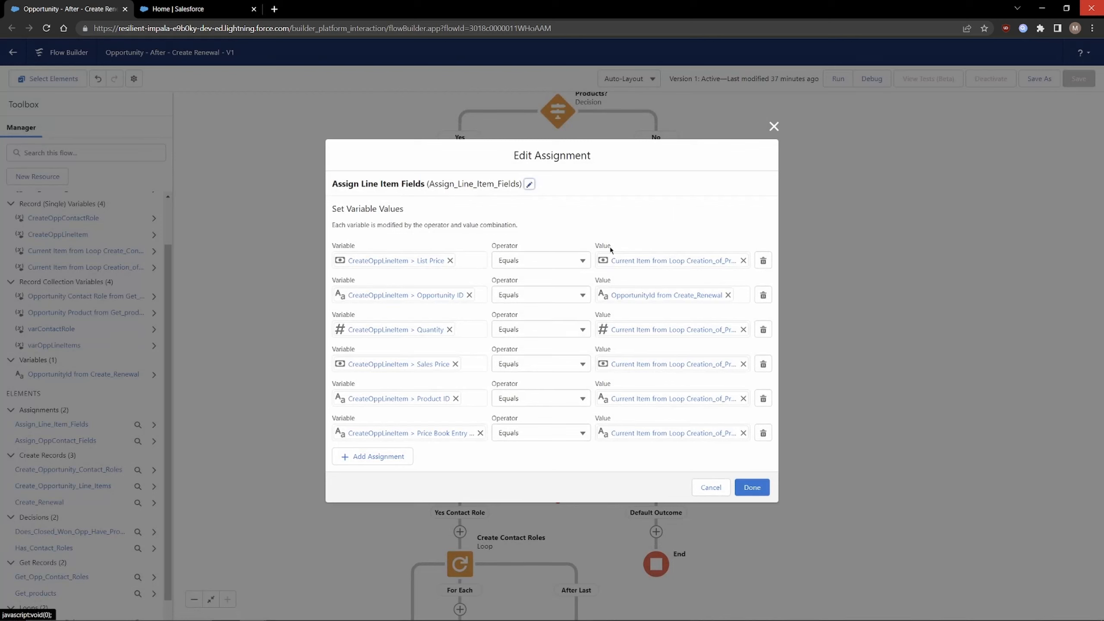
pyautogui.click(405, 260)
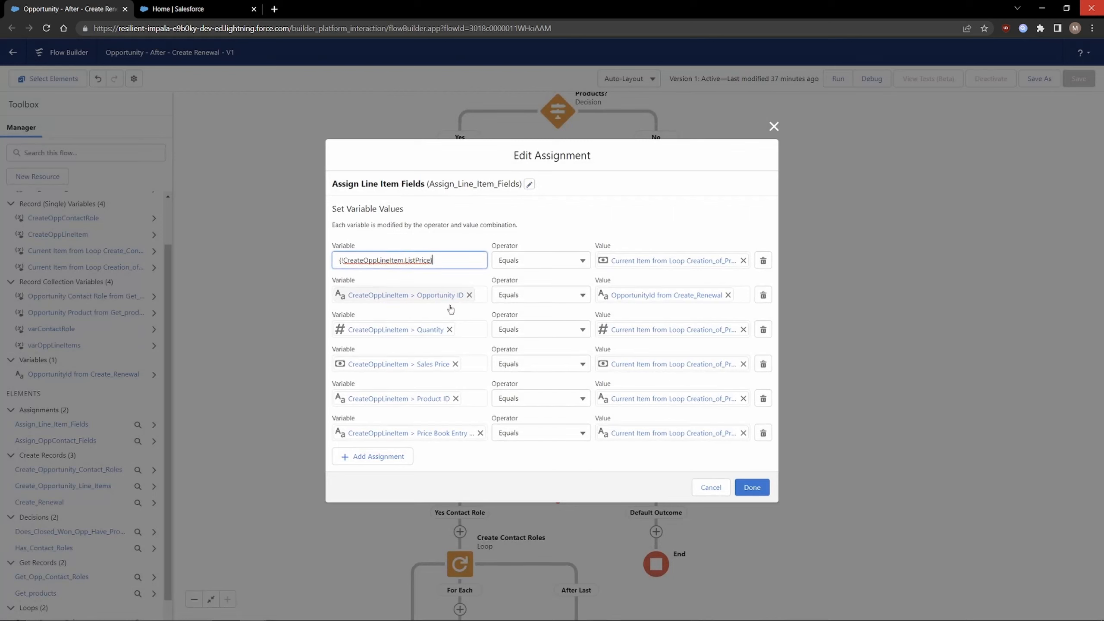
pyautogui.click(447, 263)
pyautogui.moveTo(450, 260); pyautogui.dragTo(292, 231)
pyautogui.press('BackSpace')
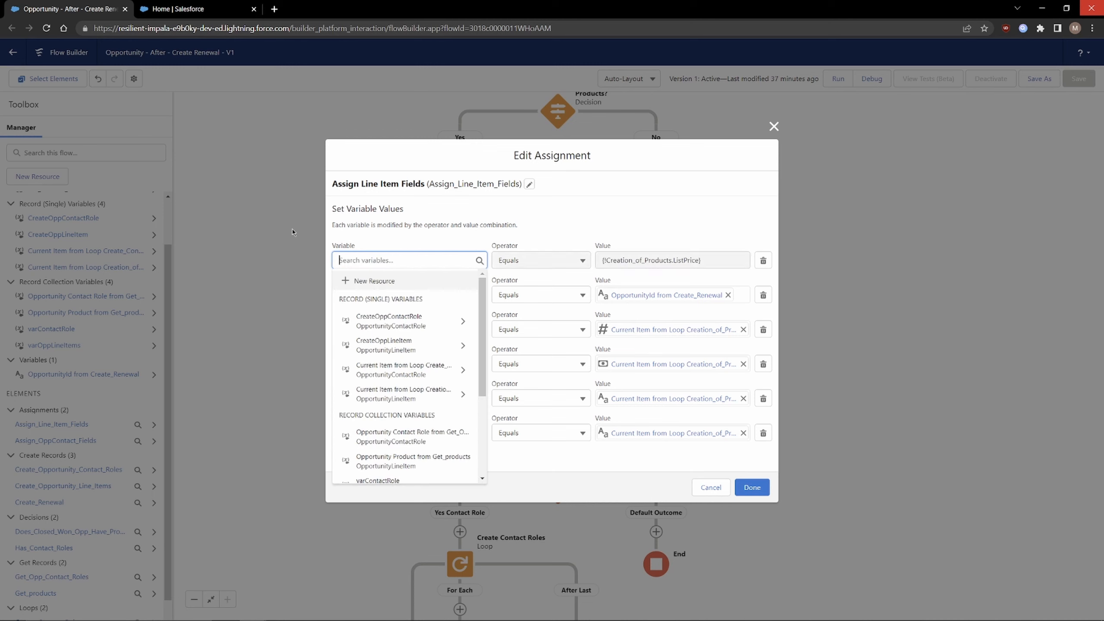
# Search the variables for "create" in the emptied first row, and clear the search text again.
pyautogui.write('create')
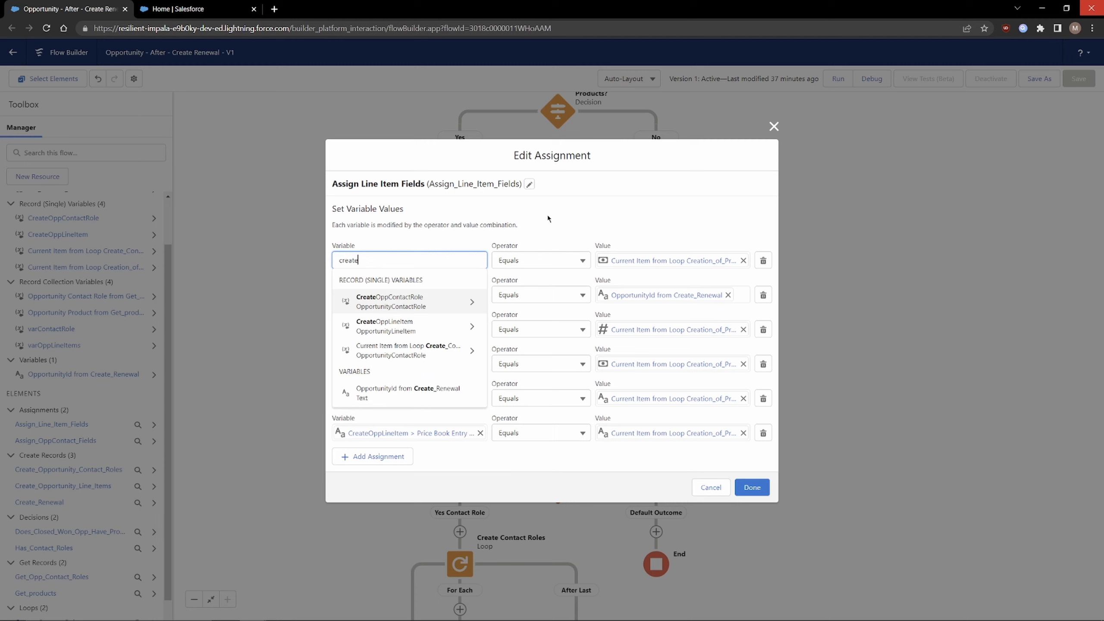
pyautogui.moveTo(365, 250); pyautogui.dragTo(339, 242)
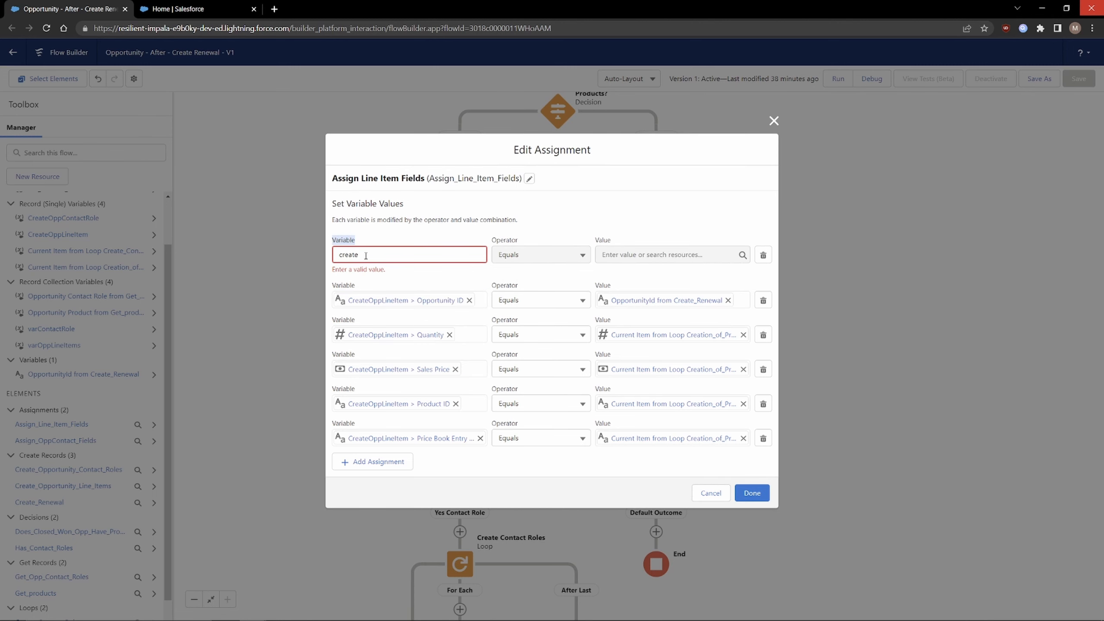
pyautogui.click(400, 235)
pyautogui.click(381, 255)
pyautogui.press('BackSpace')
pyautogui.press('BackSpace')
pyautogui.press('BackSpace')
pyautogui.press('BackSpace')
pyautogui.press('BackSpace')
pyautogui.press('BackSpace')
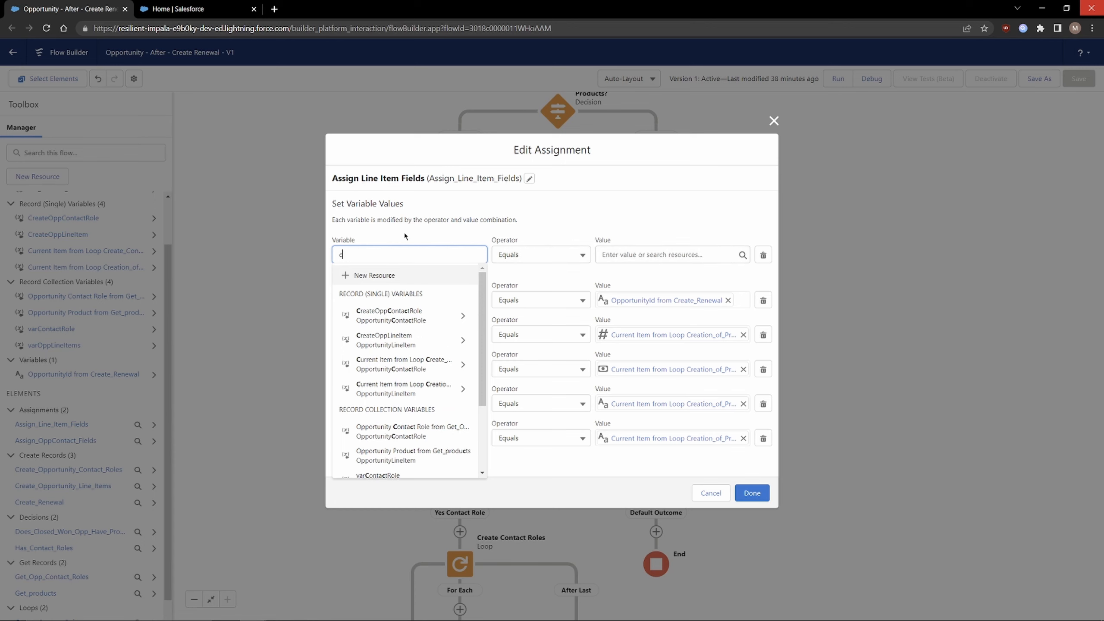
# Set the first row's variable to the ListPrice field of CreateOppLineItem.
pyautogui.write('create')
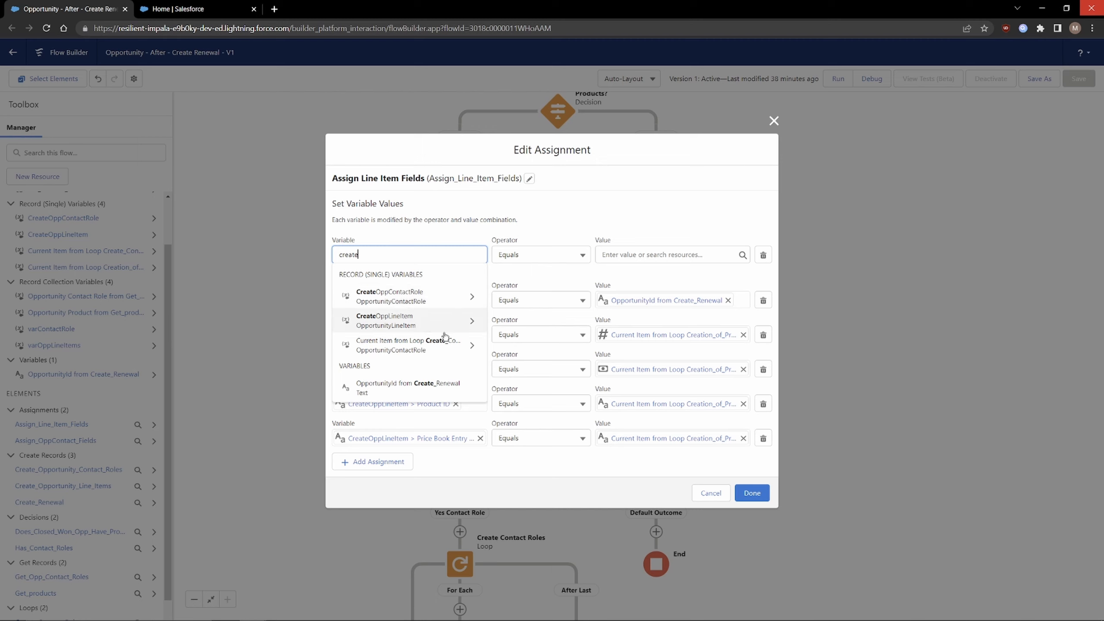
pyautogui.click(379, 323)
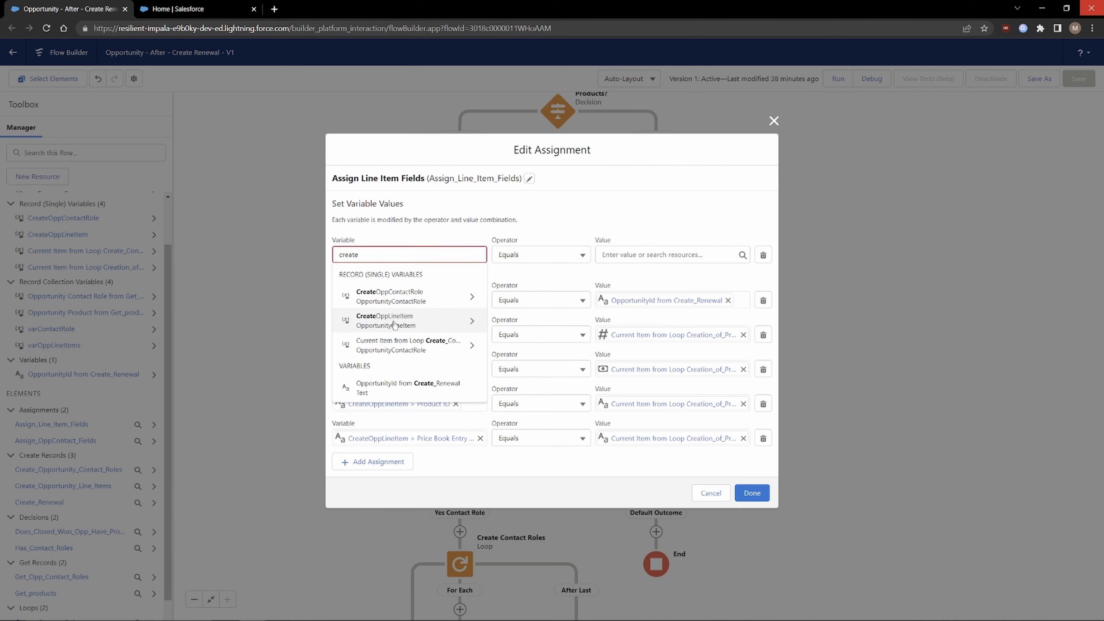
pyautogui.write('L')
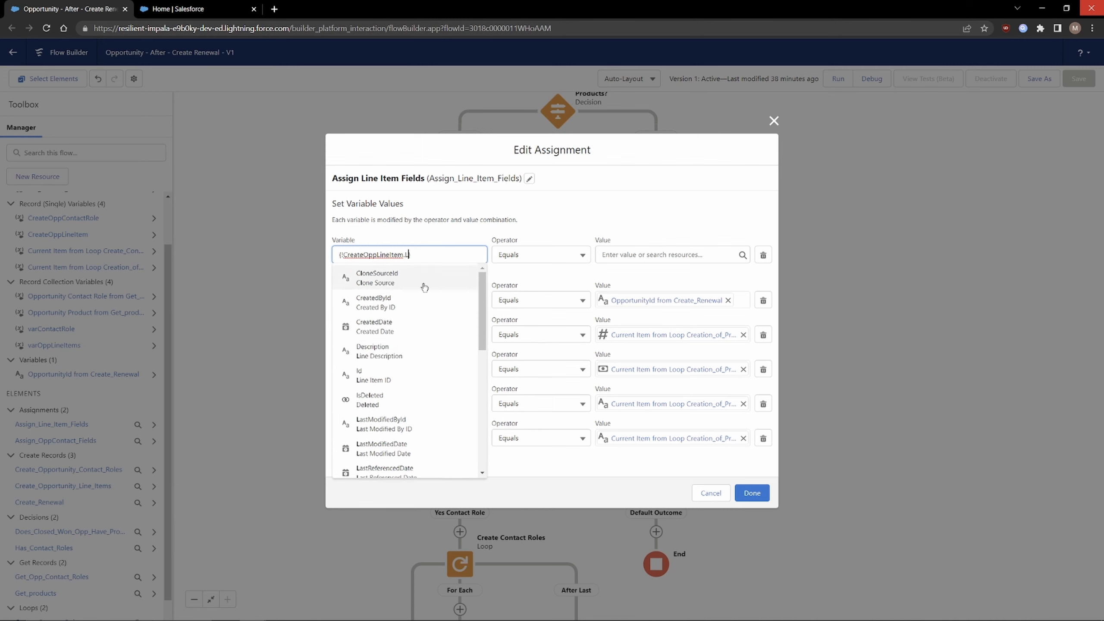
pyautogui.write('istPrice')
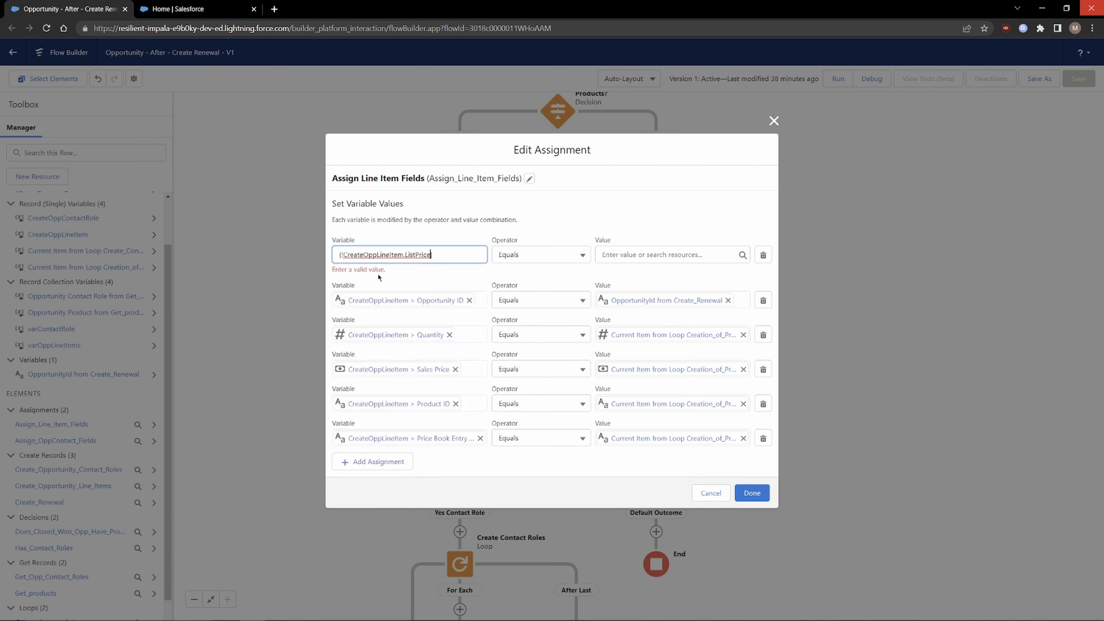
pyautogui.moveTo(444, 256); pyautogui.dragTo(335, 254)
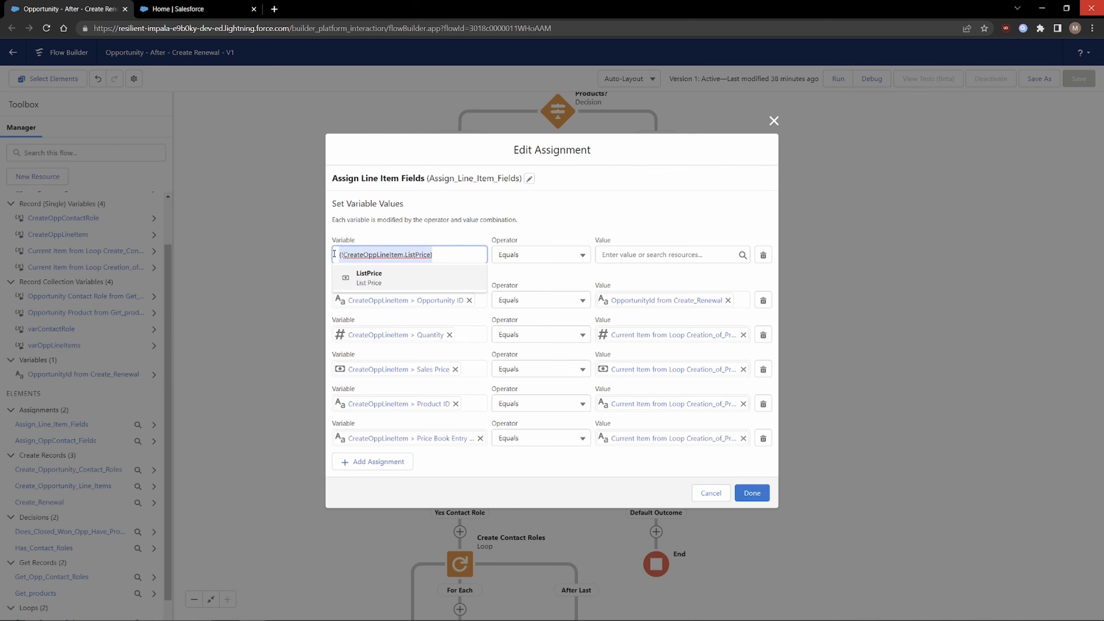
pyautogui.click(634, 242)
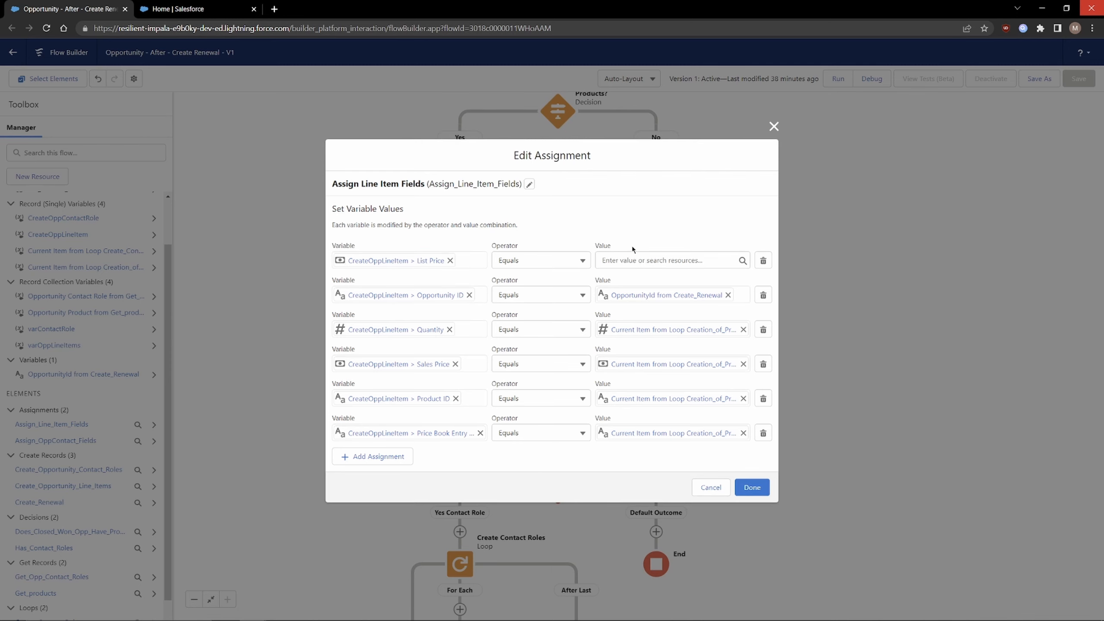
# Set the List Price row's value to the ListPrice of the current item from the Creation_of_Products loop.
pyautogui.click(650, 257)
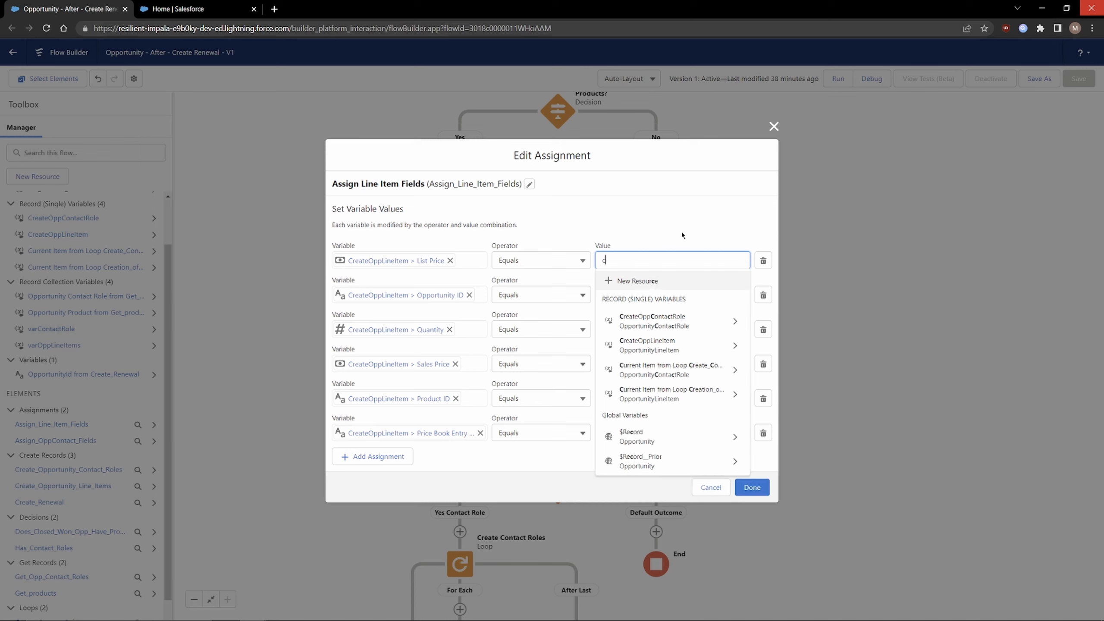
pyautogui.write('current')
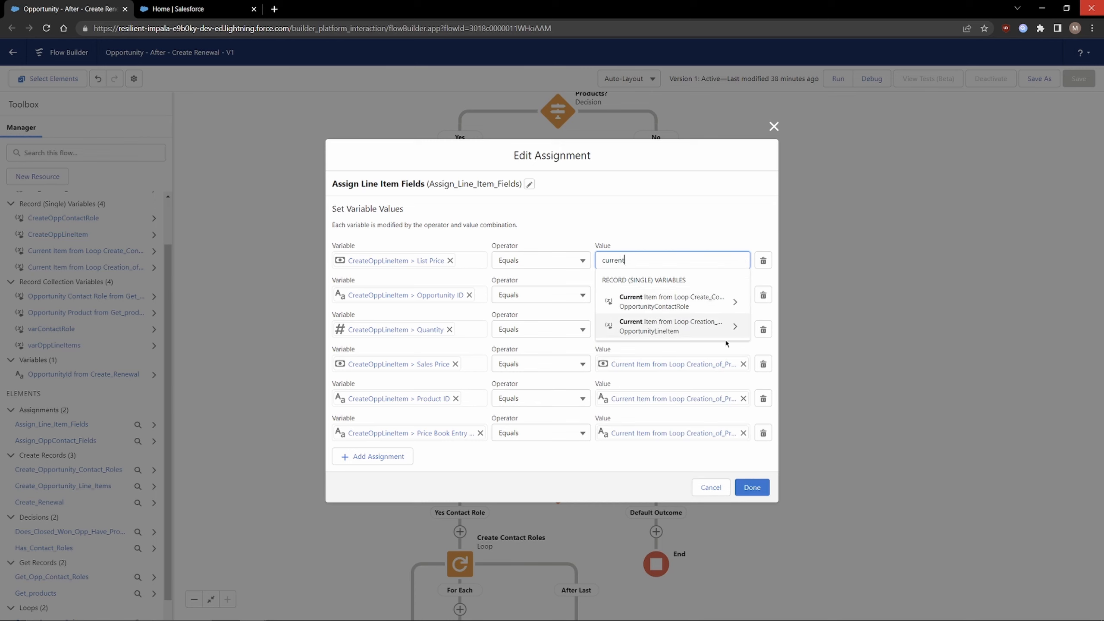
pyautogui.click(682, 333)
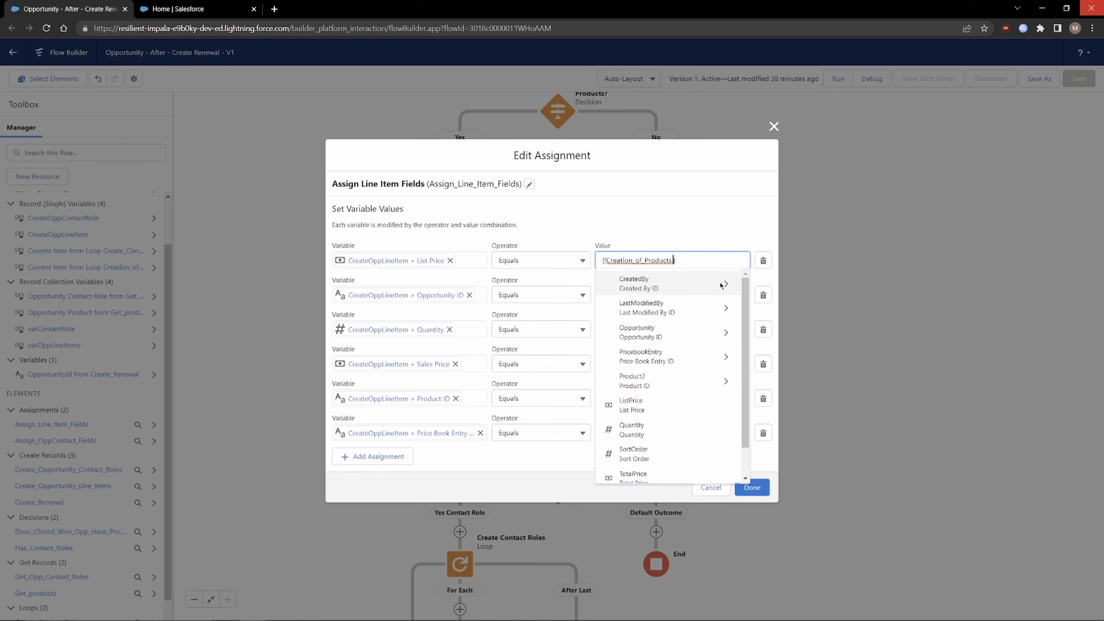
pyautogui.write('List')
pyautogui.click(670, 285)
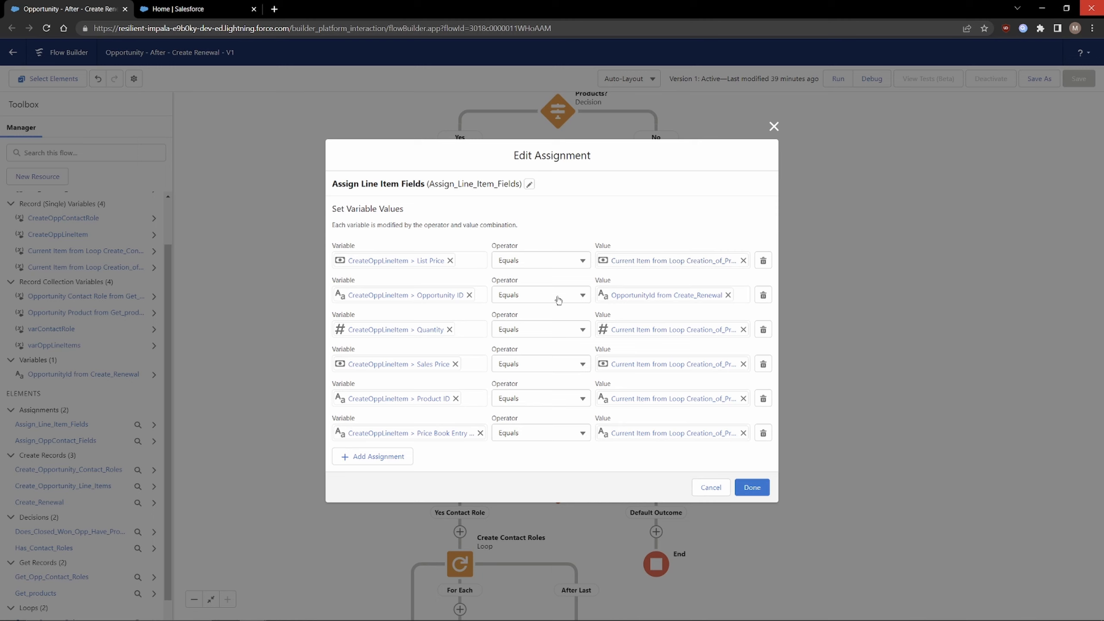
# Replace the Opportunity ID row's value with OpportunityId from Create_Renewal and finish editing the assignment.
pyautogui.click(417, 295)
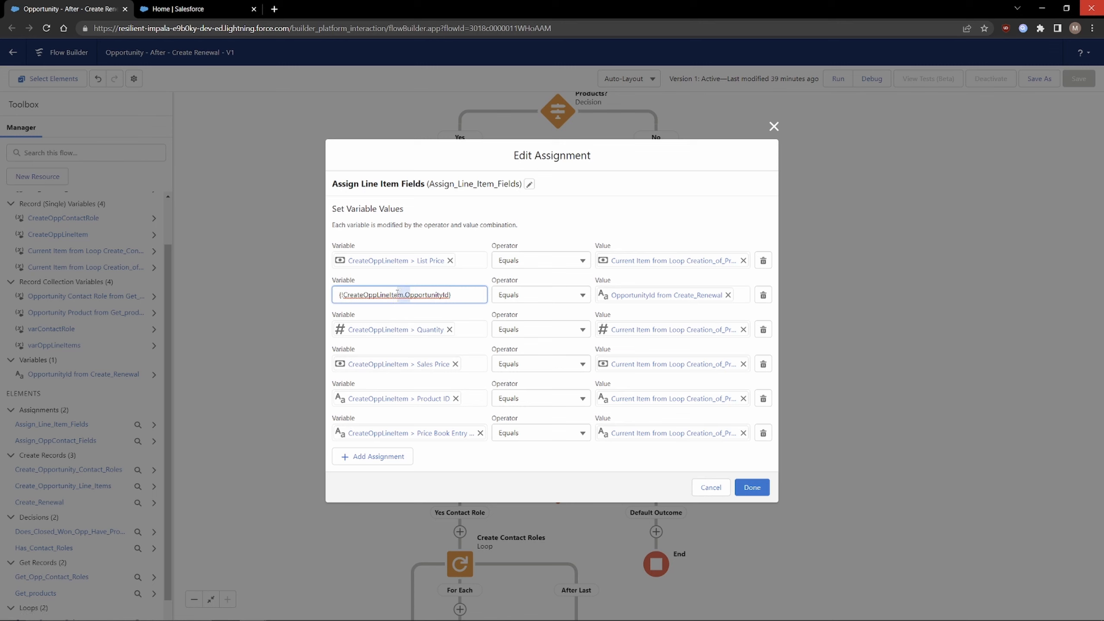
pyautogui.click(423, 295)
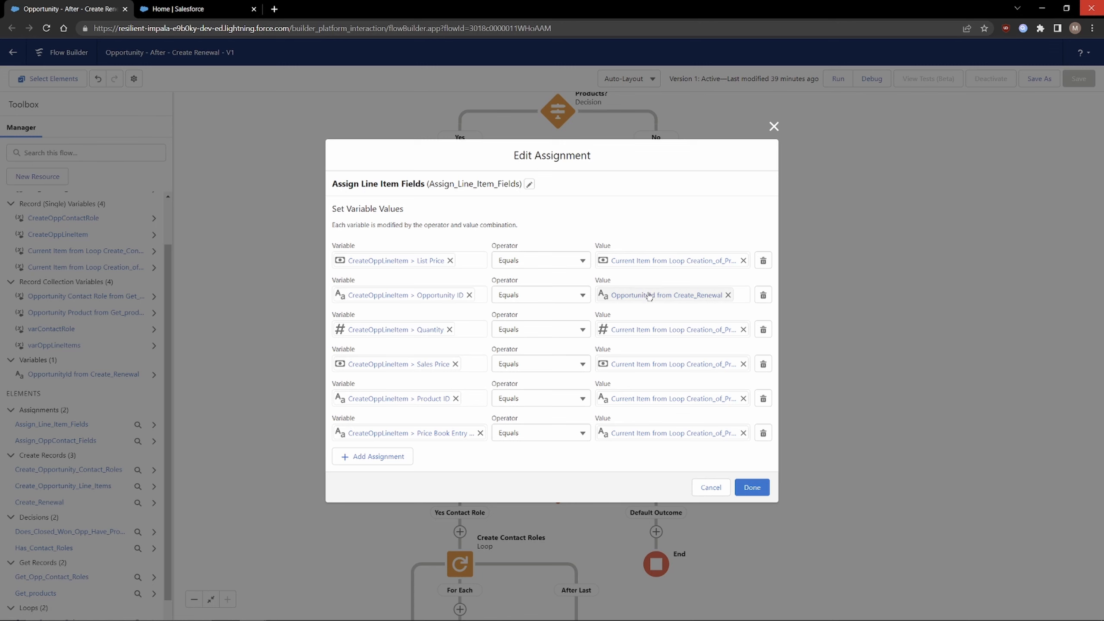
pyautogui.click(677, 295)
pyautogui.click(661, 197)
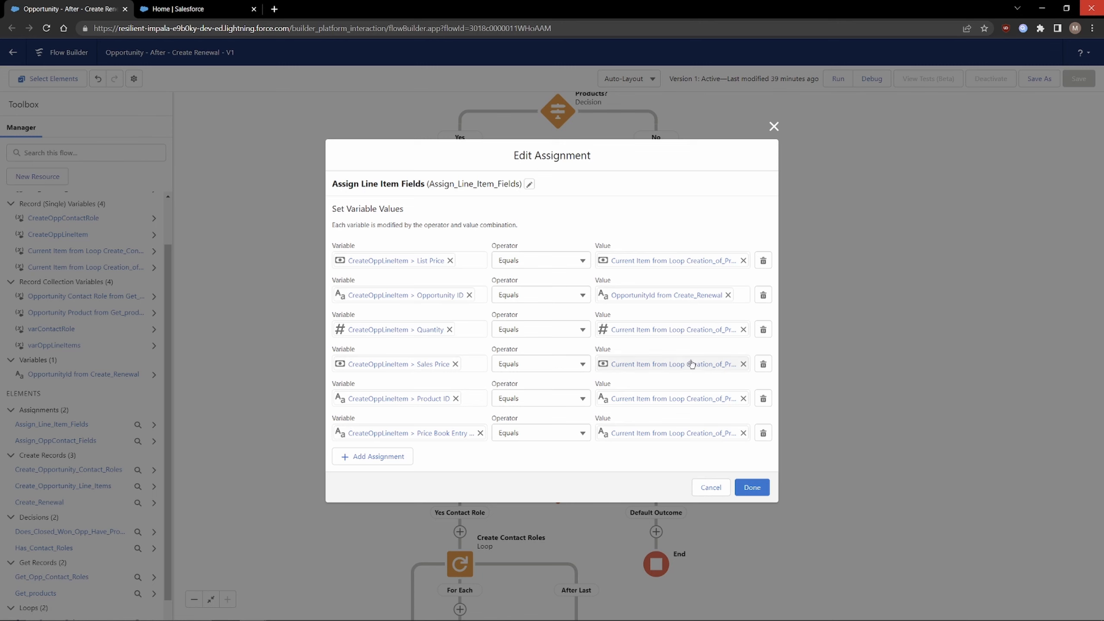
pyautogui.click(727, 295)
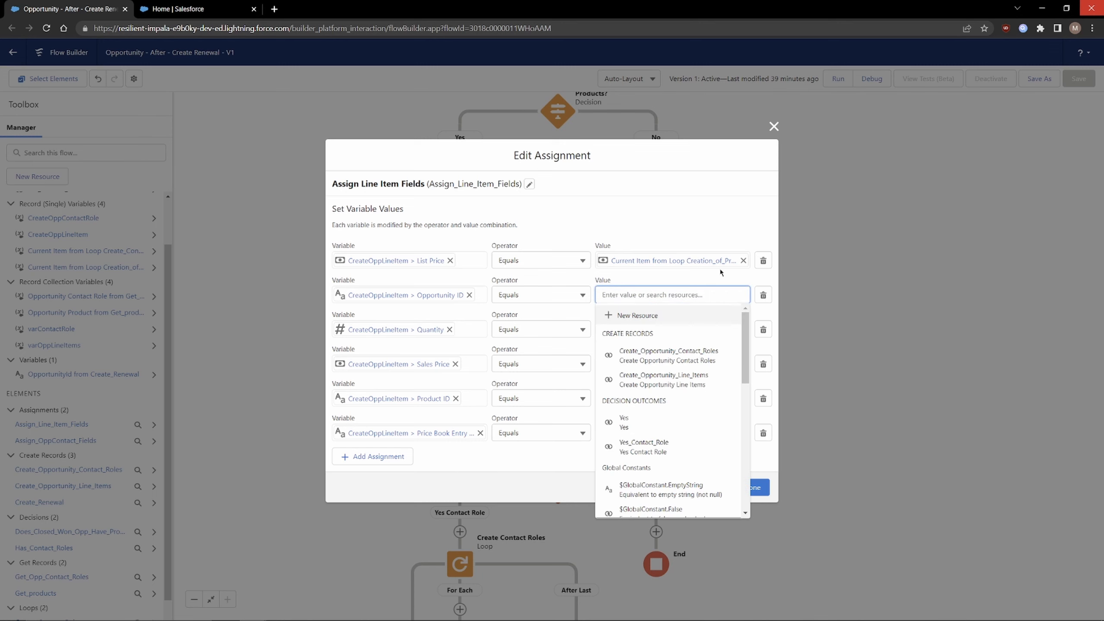
pyautogui.scroll(-4, 678, 356)
pyautogui.write('create')
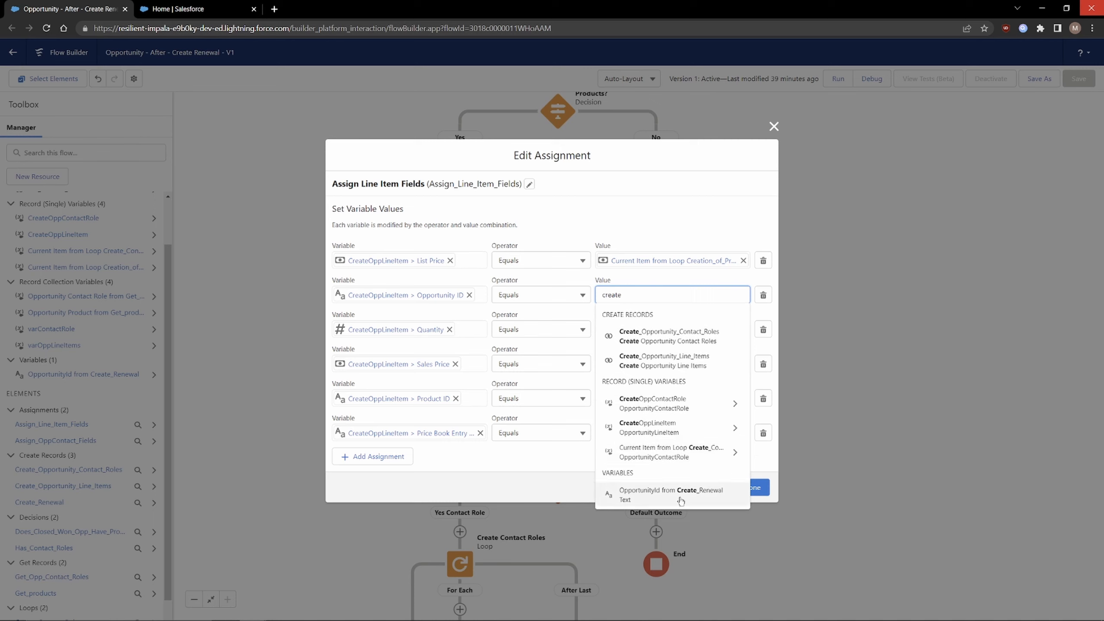
pyautogui.click(679, 501)
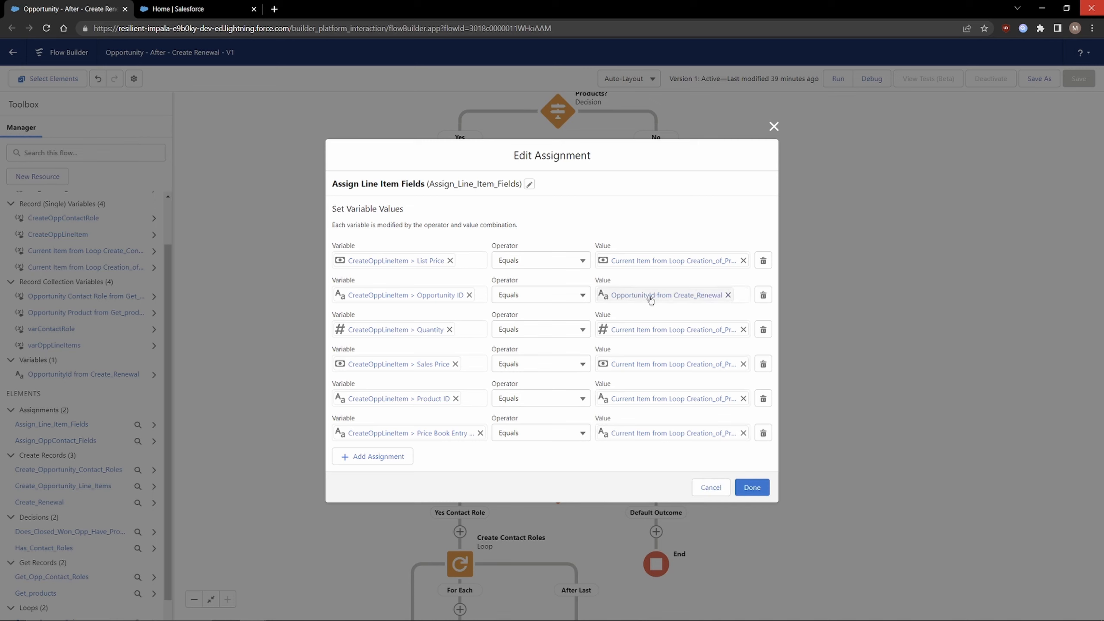
pyautogui.click(752, 487)
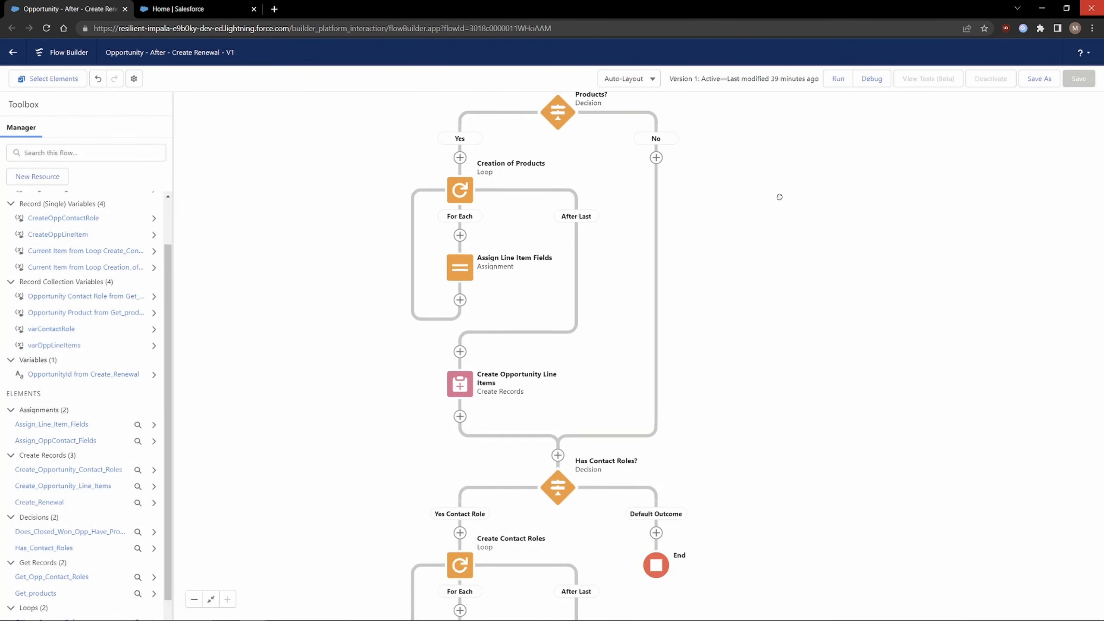
# Review the variable and value pairs in the Assign Line Item Fields assignment again and close it without saving.
pyautogui.moveTo(780, 197); pyautogui.dragTo(826, 303)
pyautogui.click(506, 377)
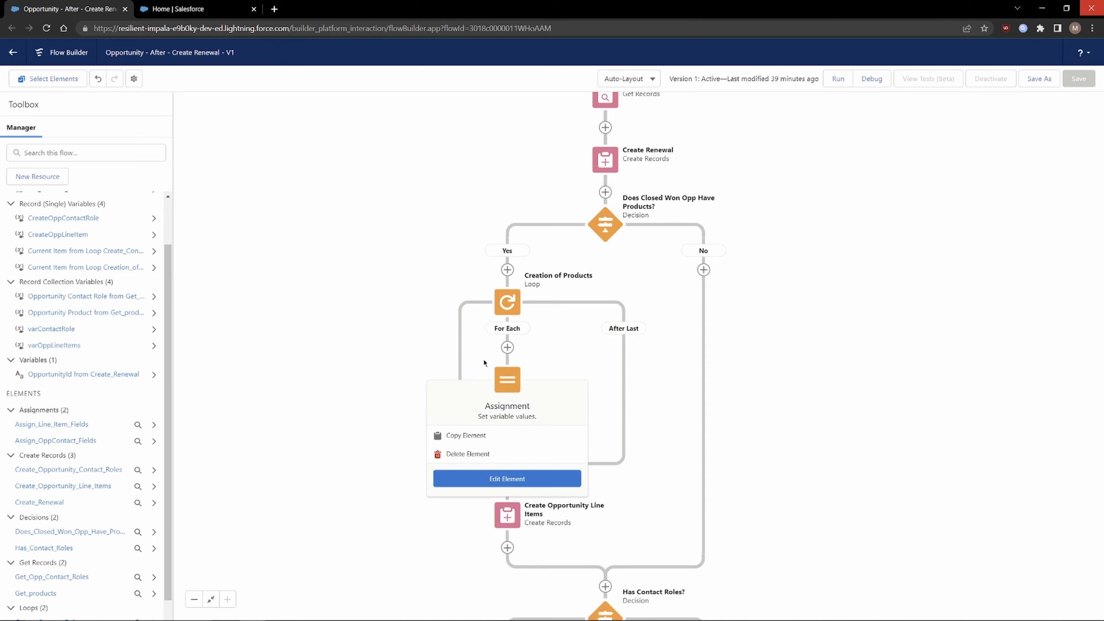
pyautogui.click(505, 476)
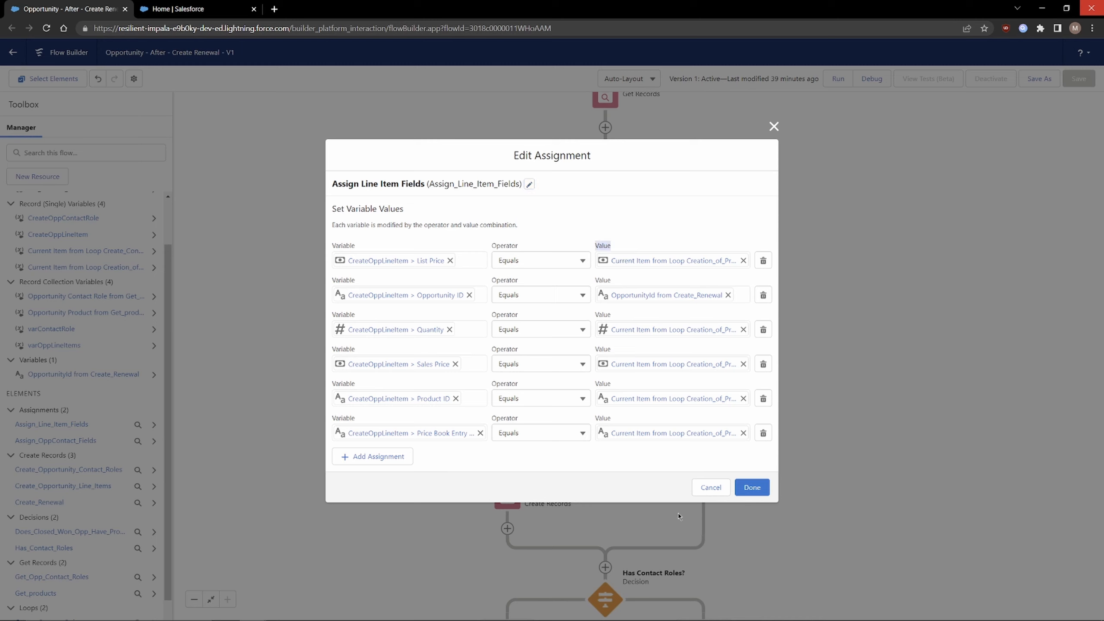
pyautogui.click(692, 230)
pyautogui.click(711, 487)
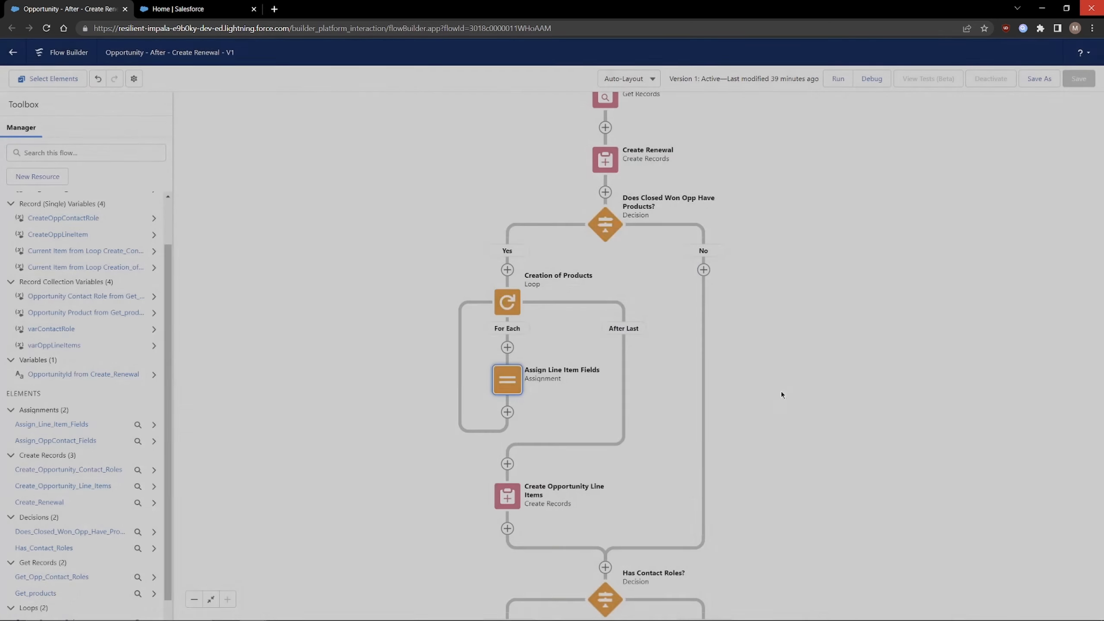
# Add an Assignment element after Assign Line Item Fields inside the Creation of Products loop.
pyautogui.scroll(-1, 806, 359)
pyautogui.scroll(-2, 806, 358)
pyautogui.click(508, 330)
pyautogui.scroll(-3, 499, 424)
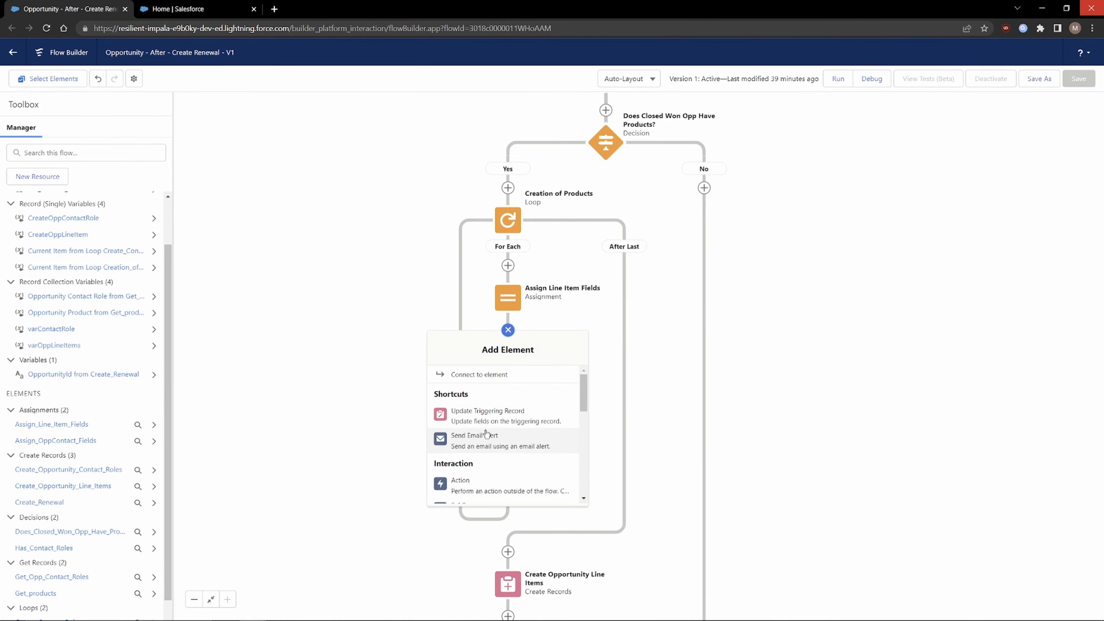
pyautogui.scroll(-2, 499, 424)
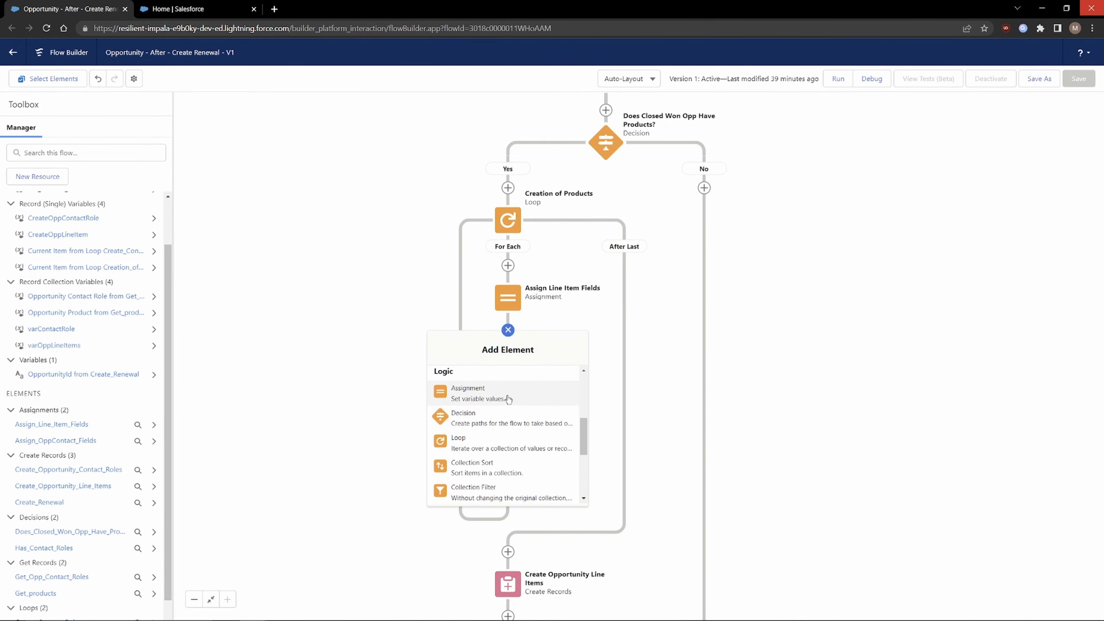
pyautogui.click(508, 400)
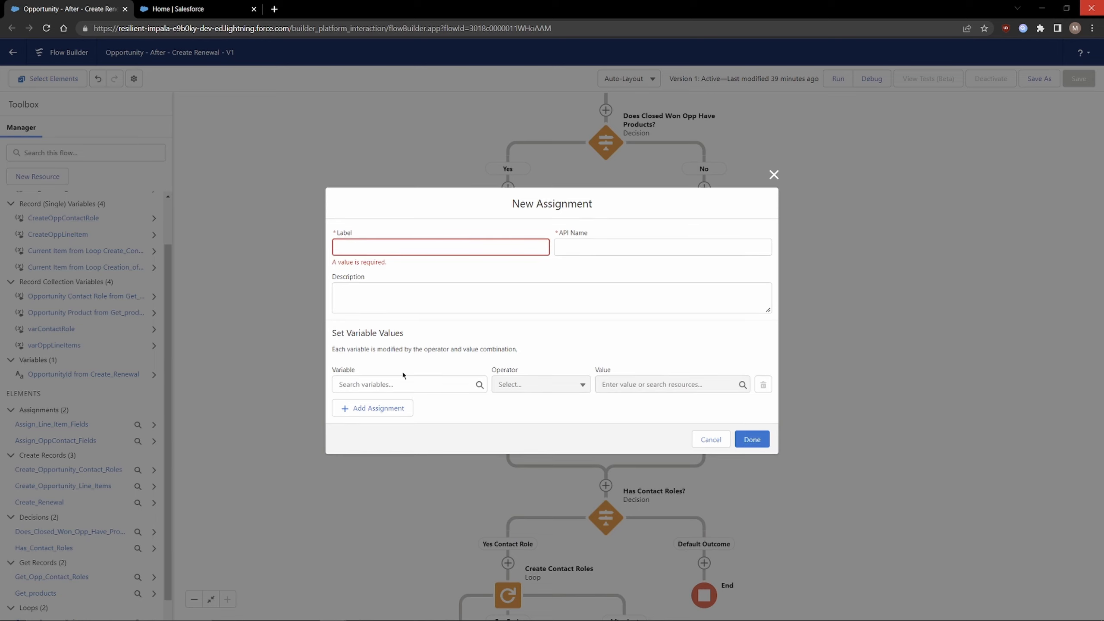
# Label the new assignment OppLineItemCollection and let its API name fill in.
pyautogui.click(405, 242)
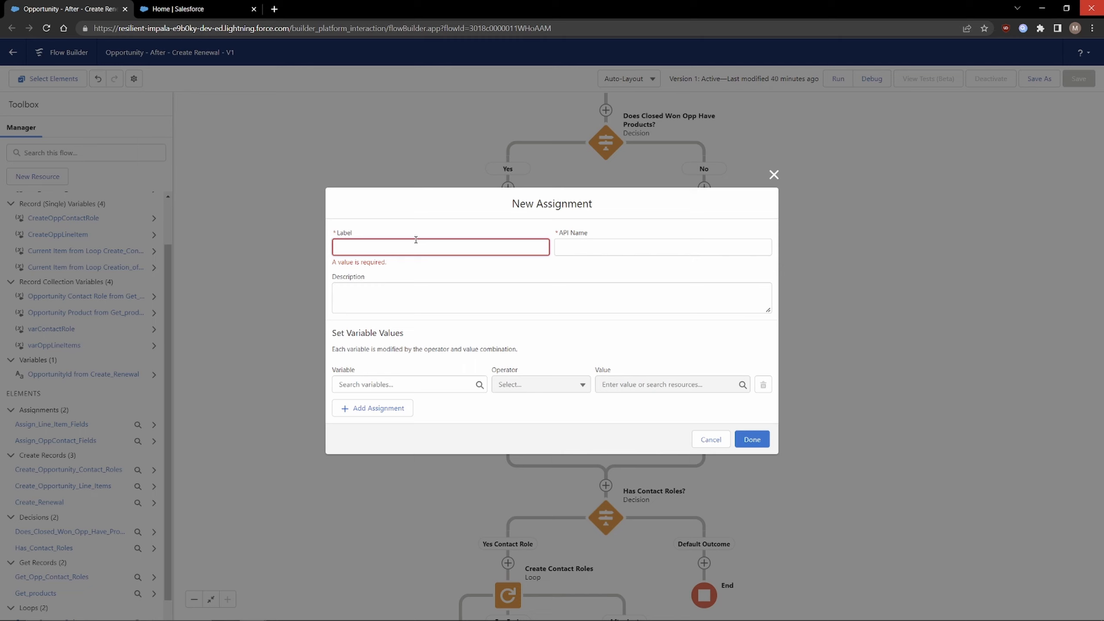
pyautogui.write('OppLineItemCollection')
pyautogui.moveTo(496, 252); pyautogui.dragTo(337, 246)
pyautogui.click(572, 269)
pyautogui.click(553, 299)
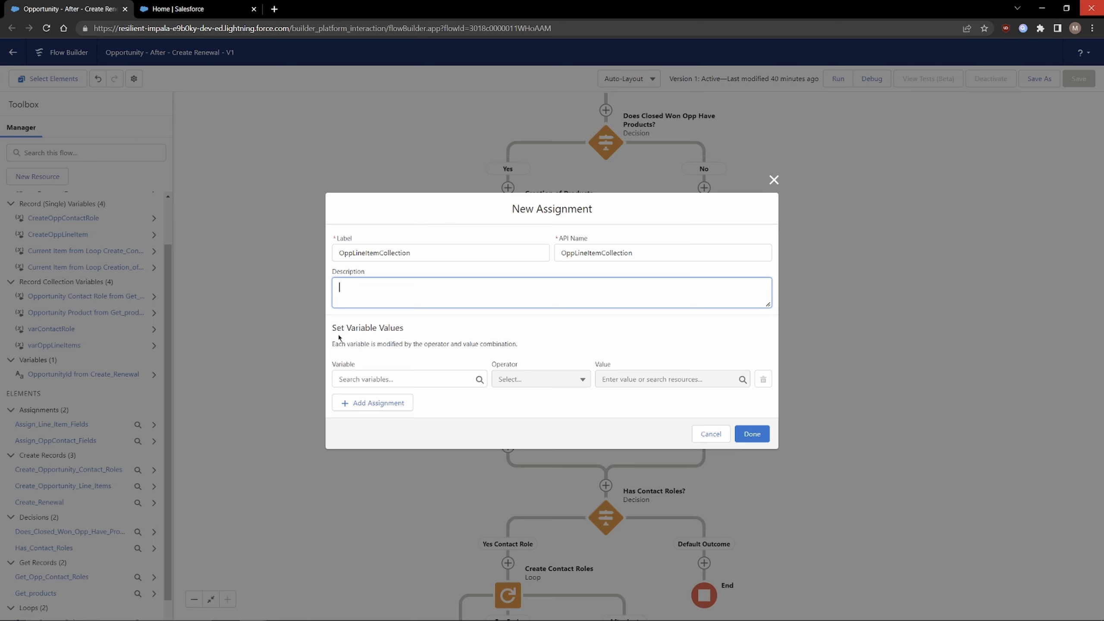
# Relabel the assignment as Create Opp Line Items and regenerate its API name as Create_Opp_Line_Items.
pyautogui.doubleClick(457, 258)
pyautogui.write('Create Op')
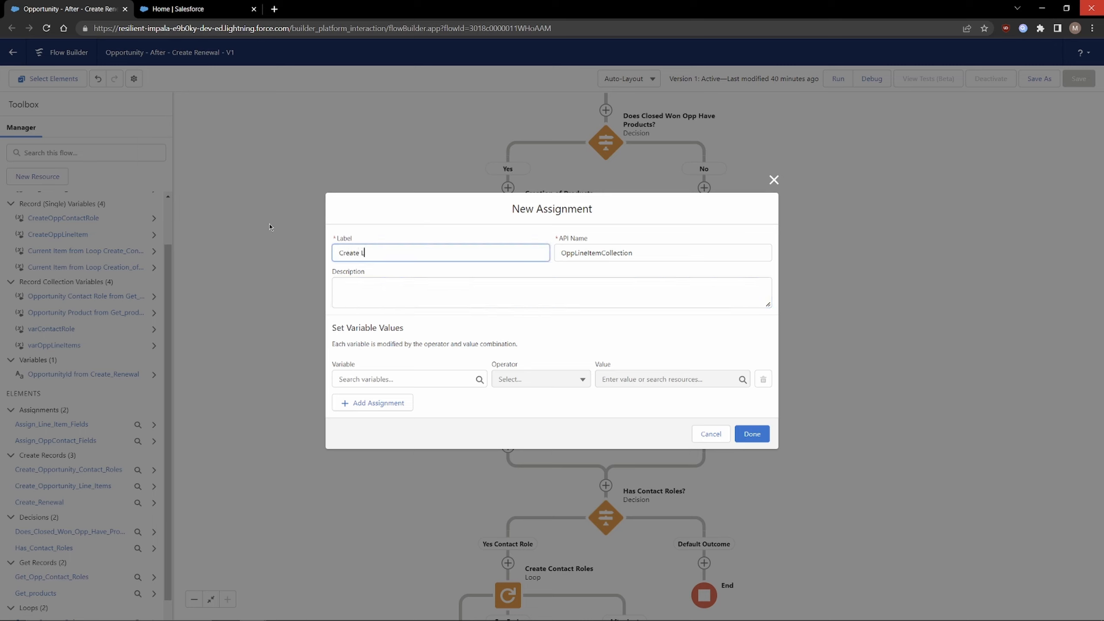
pyautogui.write('p Line Items')
pyautogui.press('Tab')
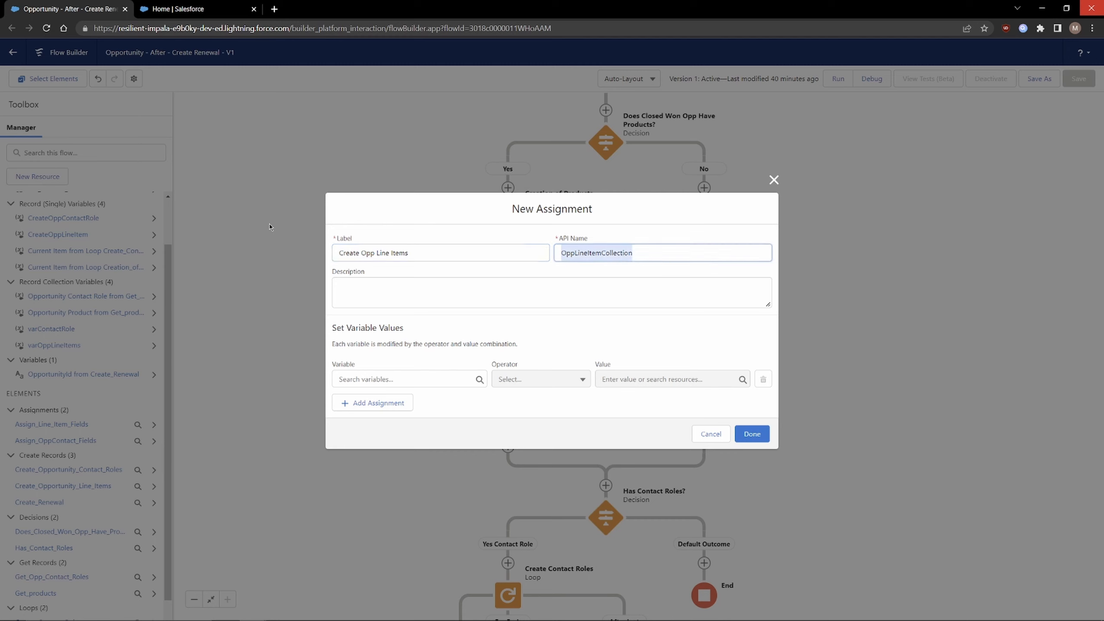
pyautogui.press('BackSpace')
pyautogui.click(456, 249)
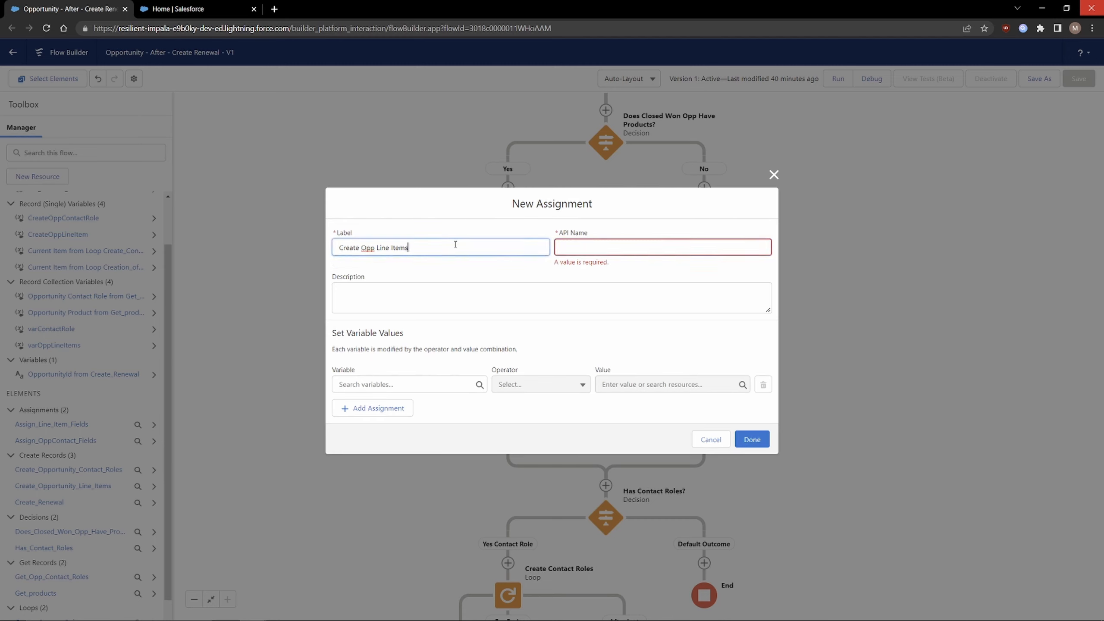
pyautogui.click(461, 306)
# Set the assignment row's variable to the varOppLineItems collection with the Add operator.
pyautogui.click(370, 377)
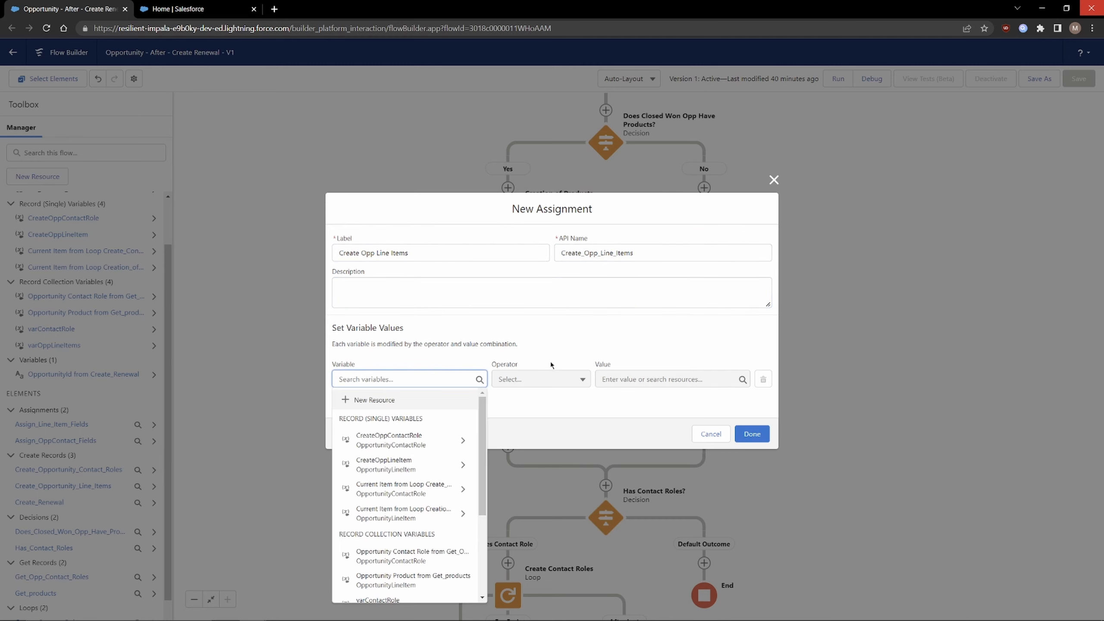
pyautogui.click(498, 365)
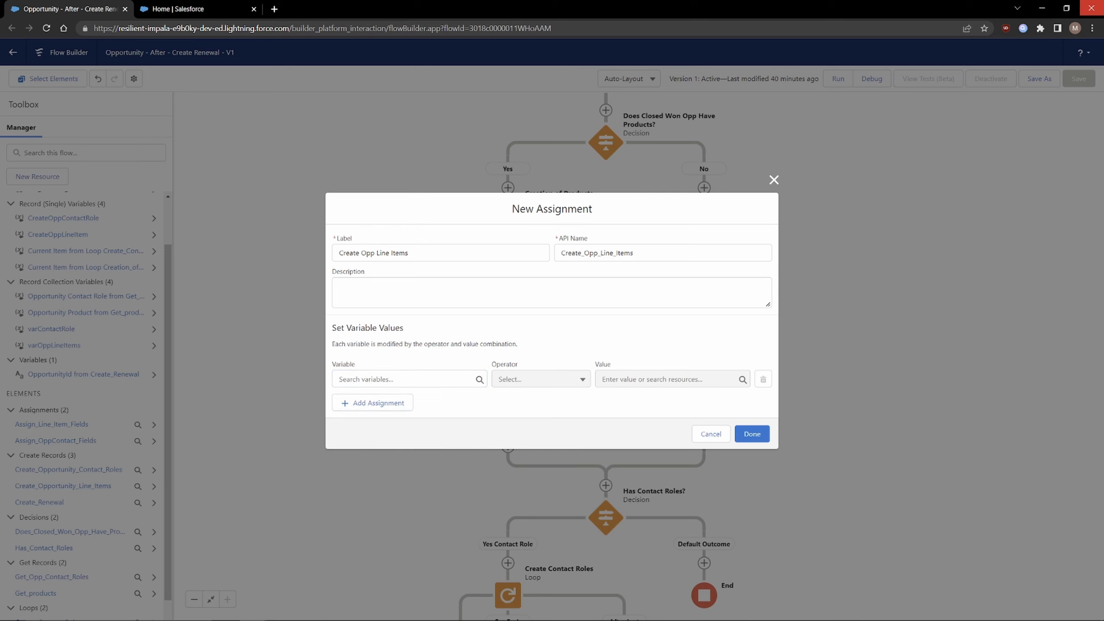
pyautogui.click(419, 379)
pyautogui.write('var')
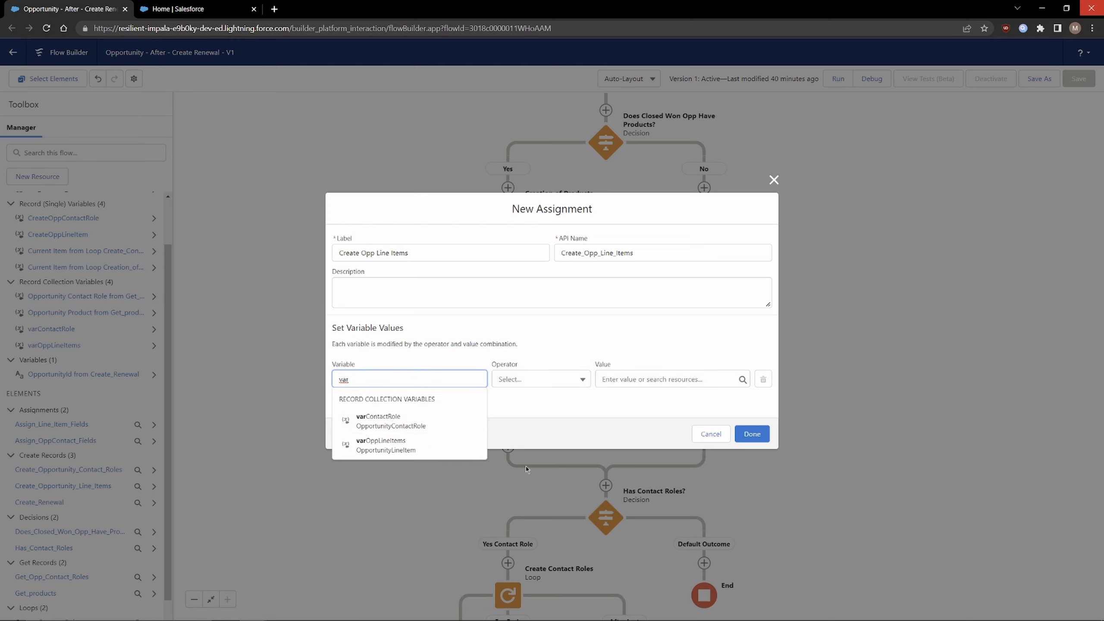
pyautogui.click(385, 450)
pyautogui.click(516, 379)
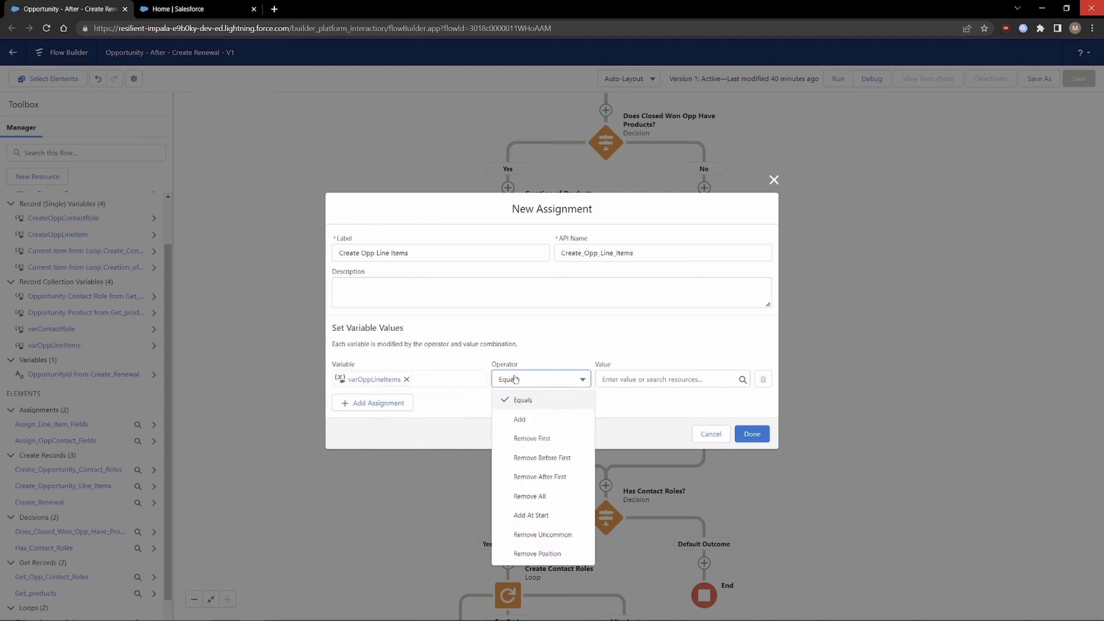
pyautogui.click(521, 420)
# Set the row's value to the whole CreateOppLineItem record variable and finish the assignment.
pyautogui.click(664, 381)
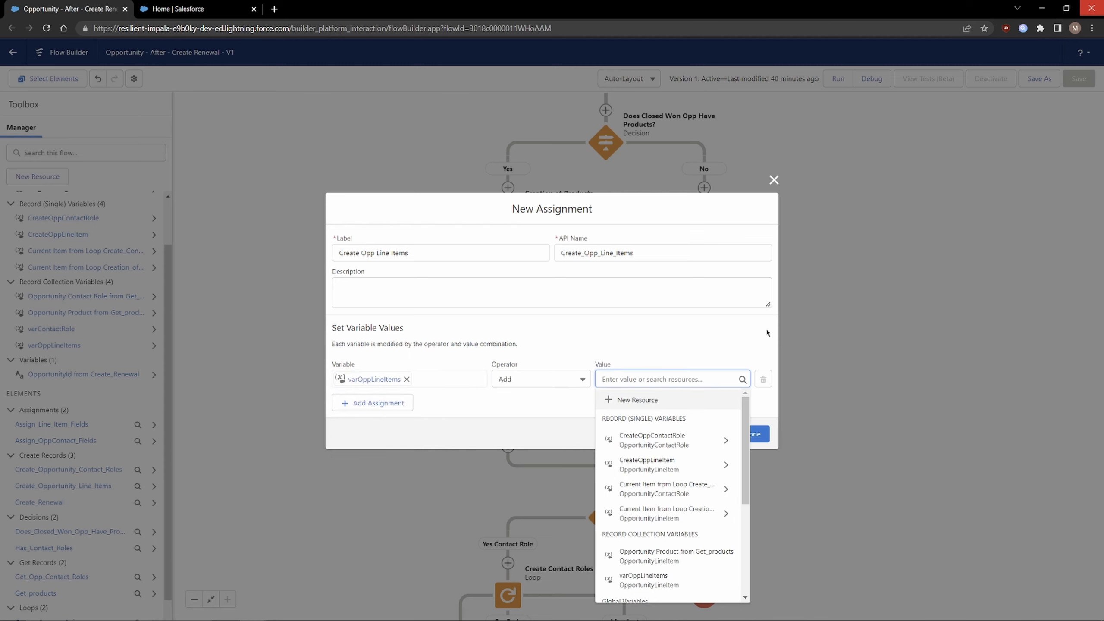
pyautogui.write('create')
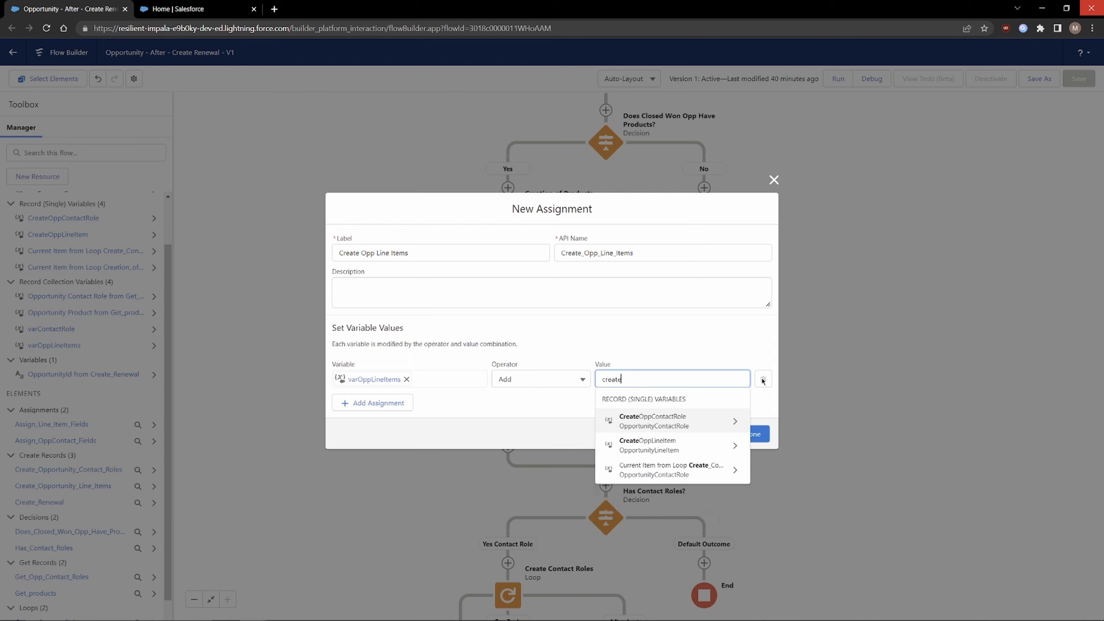
pyautogui.click(681, 449)
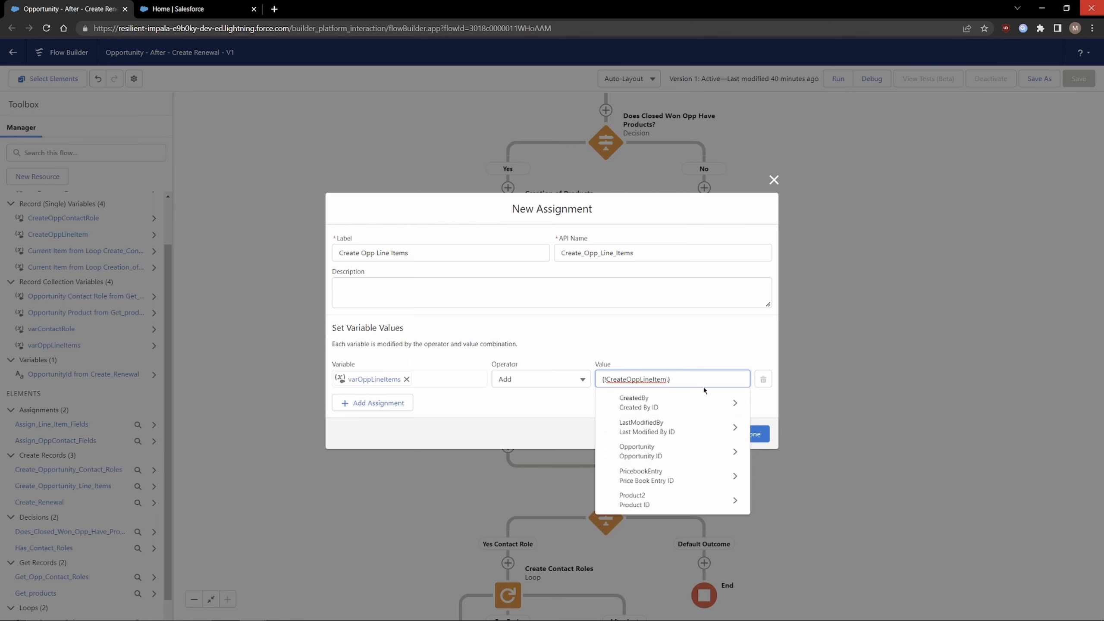
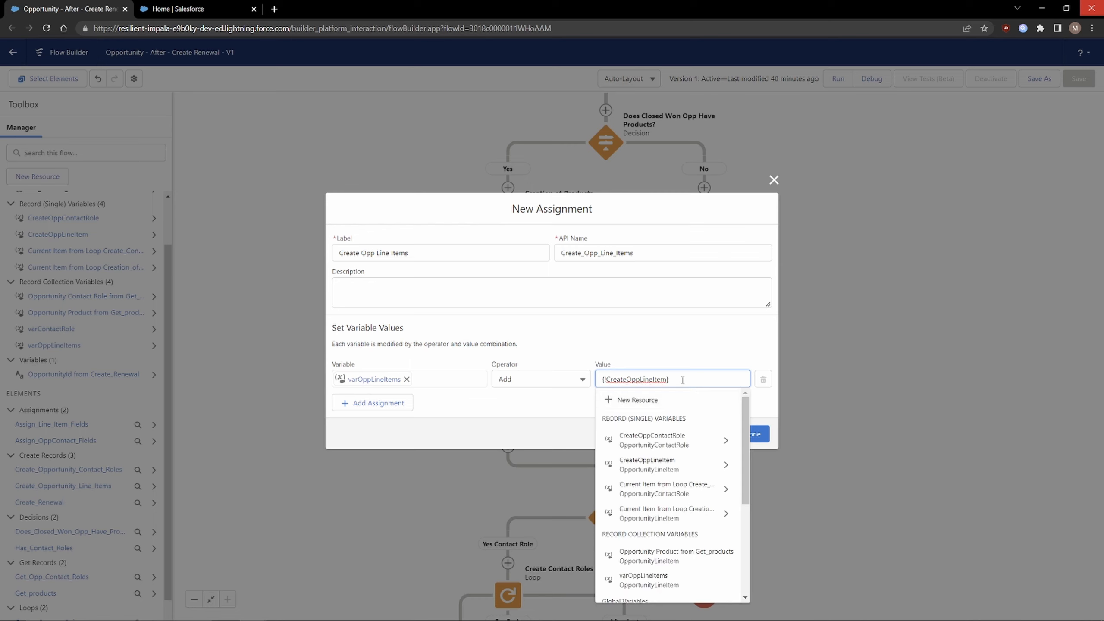
pyautogui.click(675, 345)
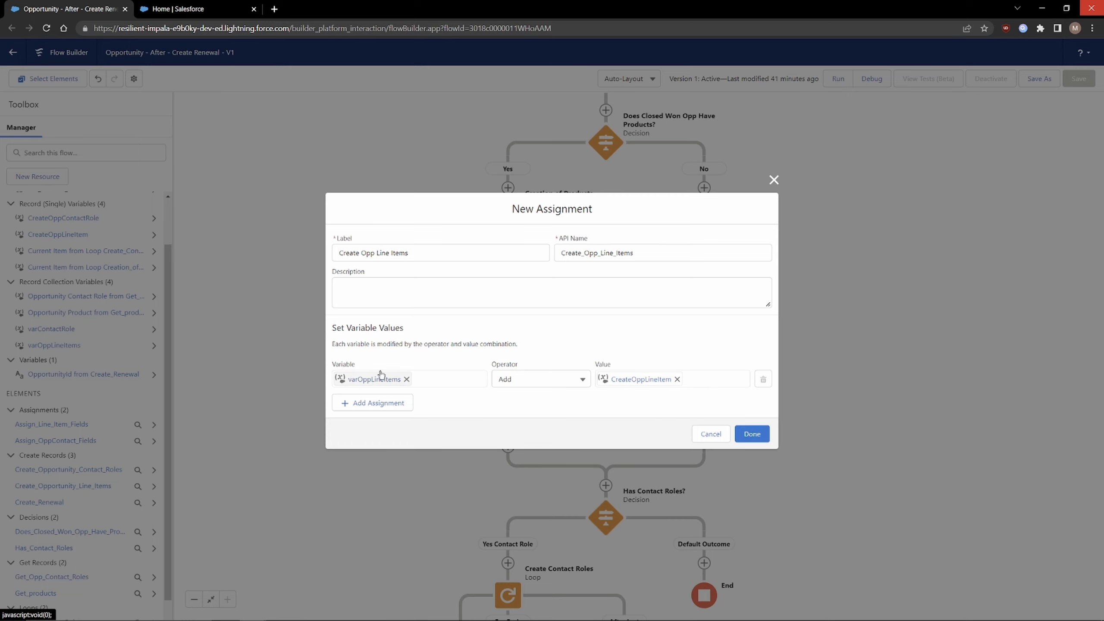
pyautogui.click(753, 434)
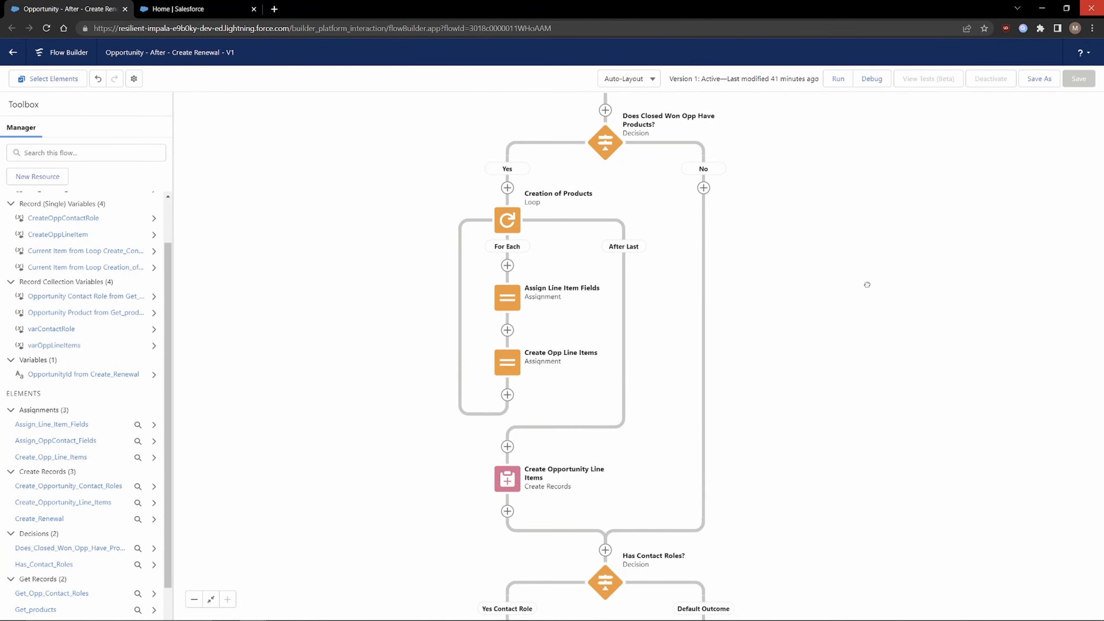
pyautogui.moveTo(863, 289); pyautogui.dragTo(834, 308)
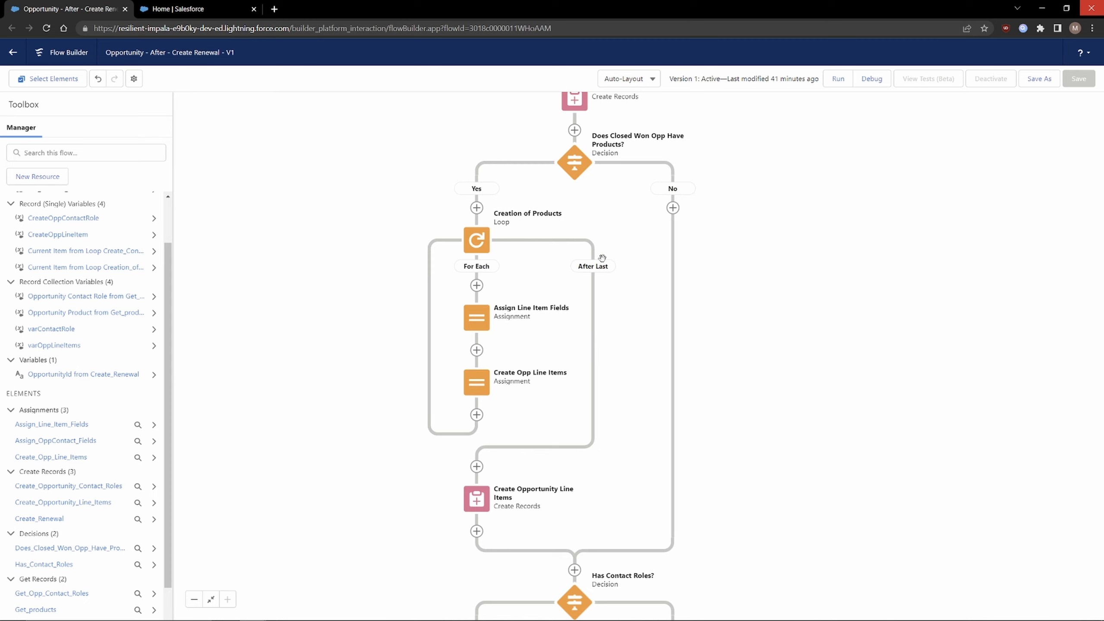
pyautogui.scroll(-5, 637, 364)
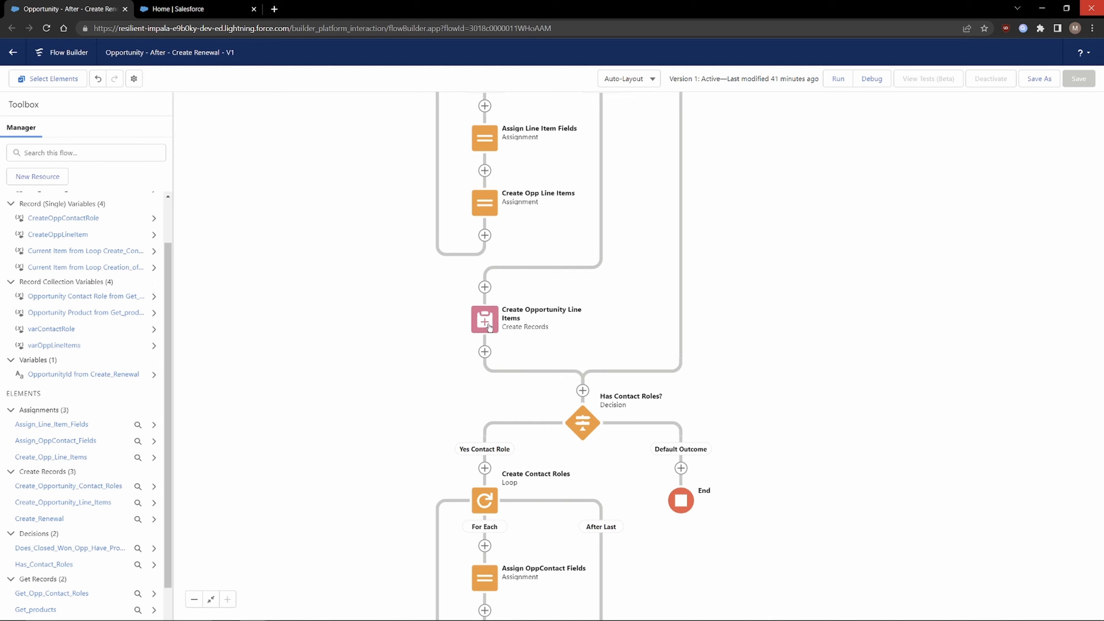
pyautogui.moveTo(520, 296); pyautogui.dragTo(529, 312)
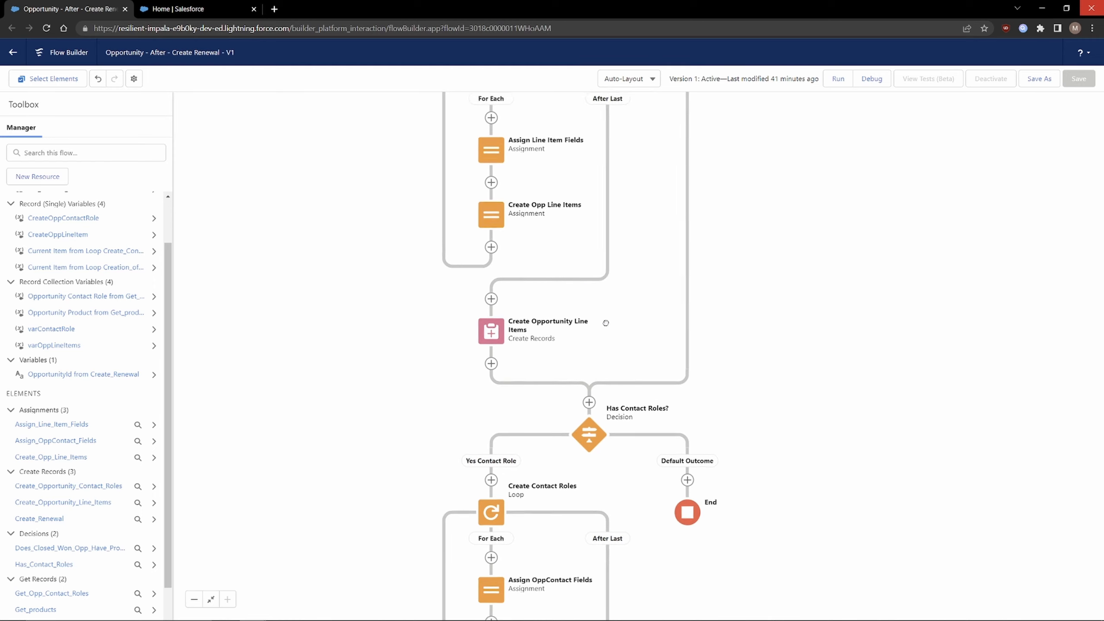
pyautogui.click(494, 304)
pyautogui.scroll(-3, 459, 433)
pyautogui.scroll(-2, 468, 437)
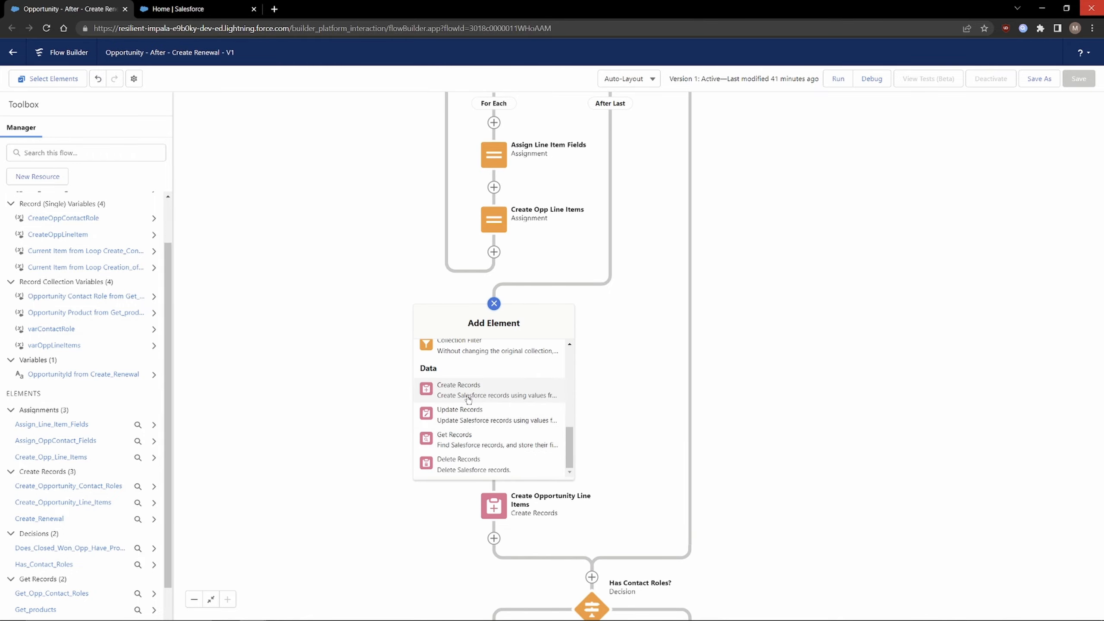
pyautogui.click(470, 398)
pyautogui.click(710, 479)
# Review the record count option and record collection in the Create Opportunity Line Items element, closing it without saving.
pyautogui.click(493, 336)
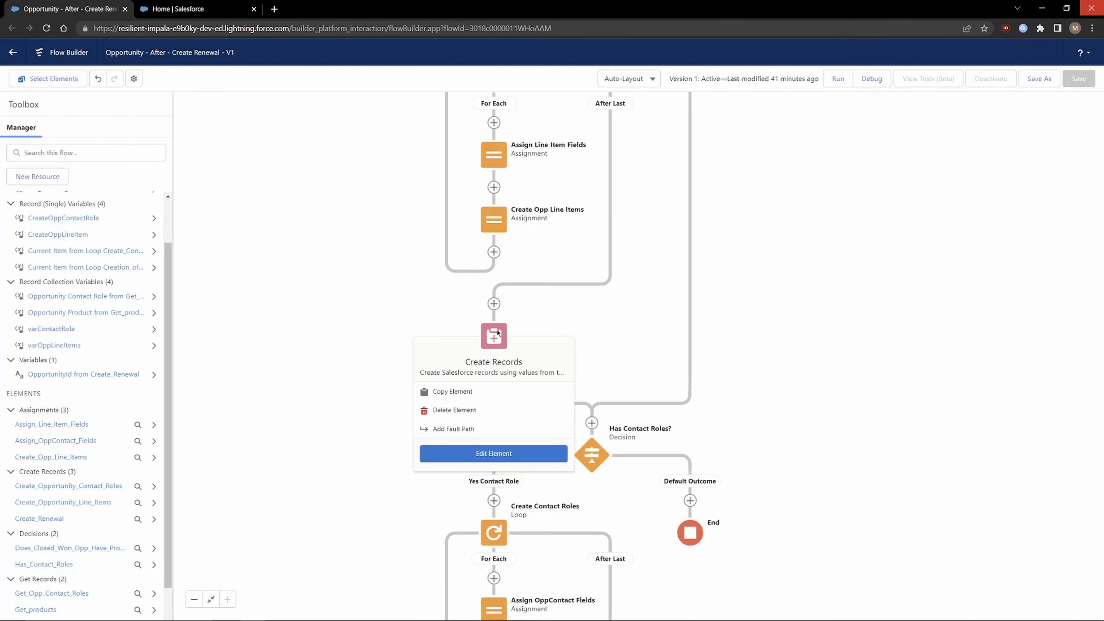
pyautogui.click(496, 454)
pyautogui.moveTo(442, 258); pyautogui.dragTo(330, 249)
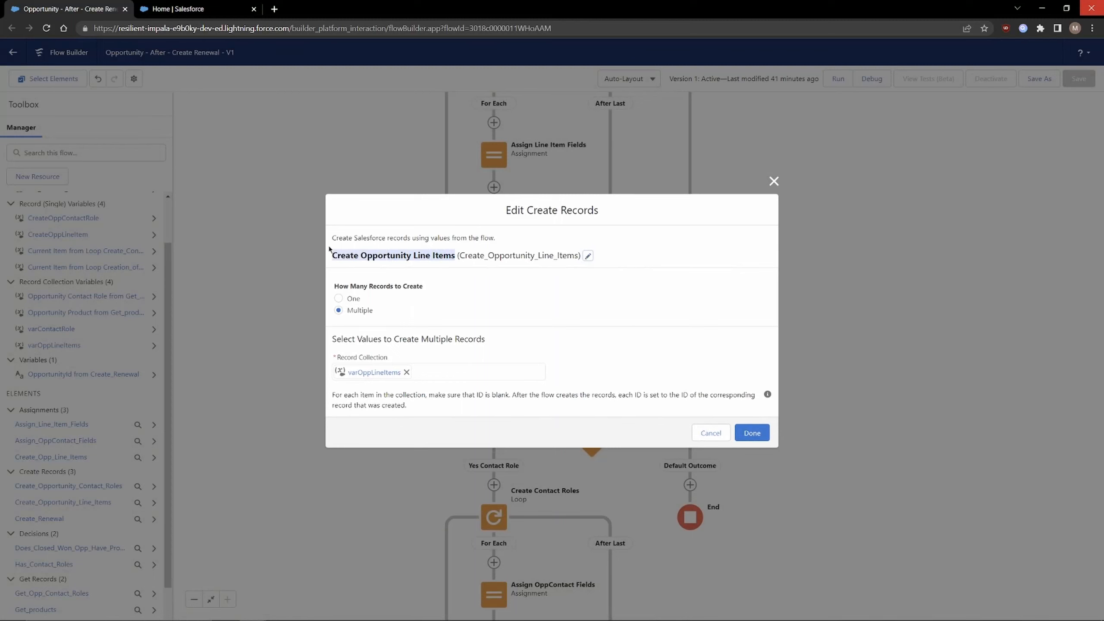
pyautogui.click(703, 247)
pyautogui.moveTo(426, 290); pyautogui.dragTo(371, 312)
pyautogui.click(498, 339)
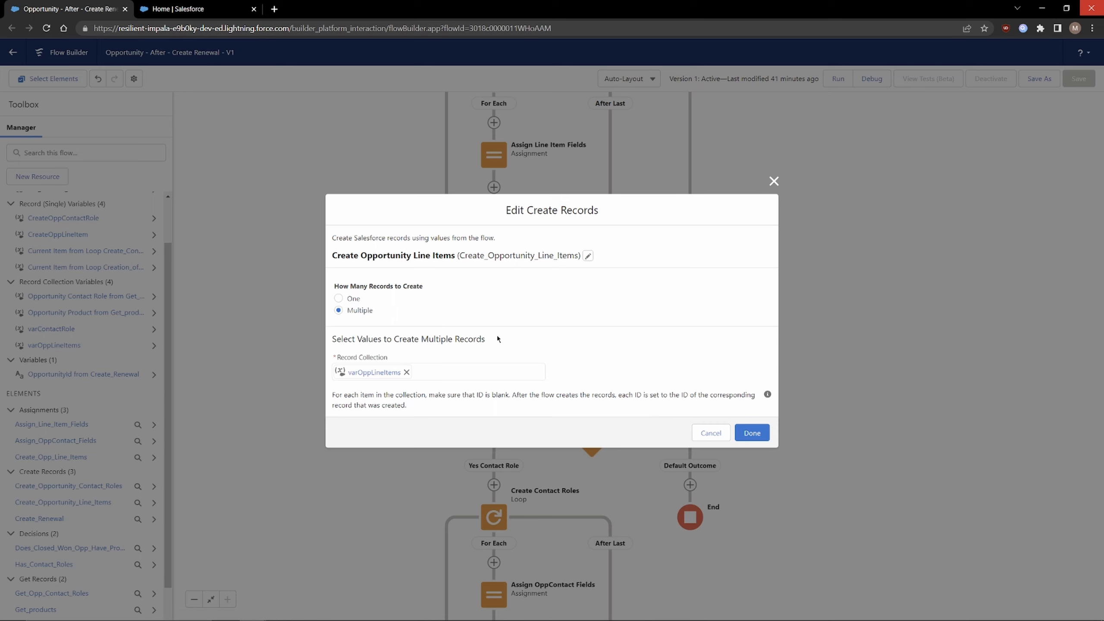
pyautogui.moveTo(513, 342); pyautogui.dragTo(323, 339)
pyautogui.click(412, 392)
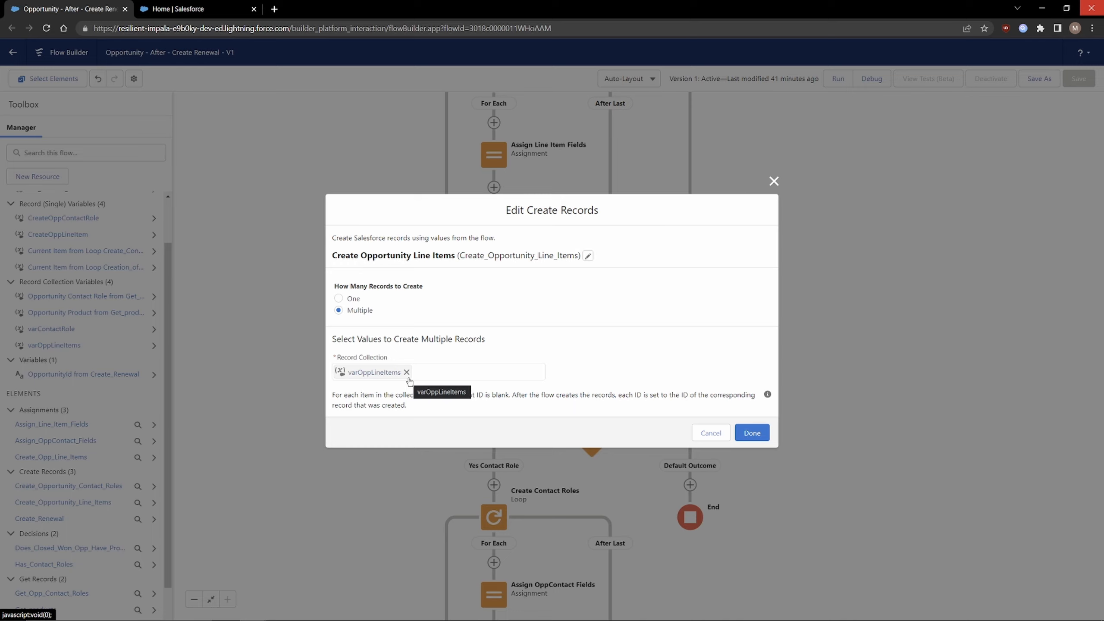
pyautogui.click(711, 433)
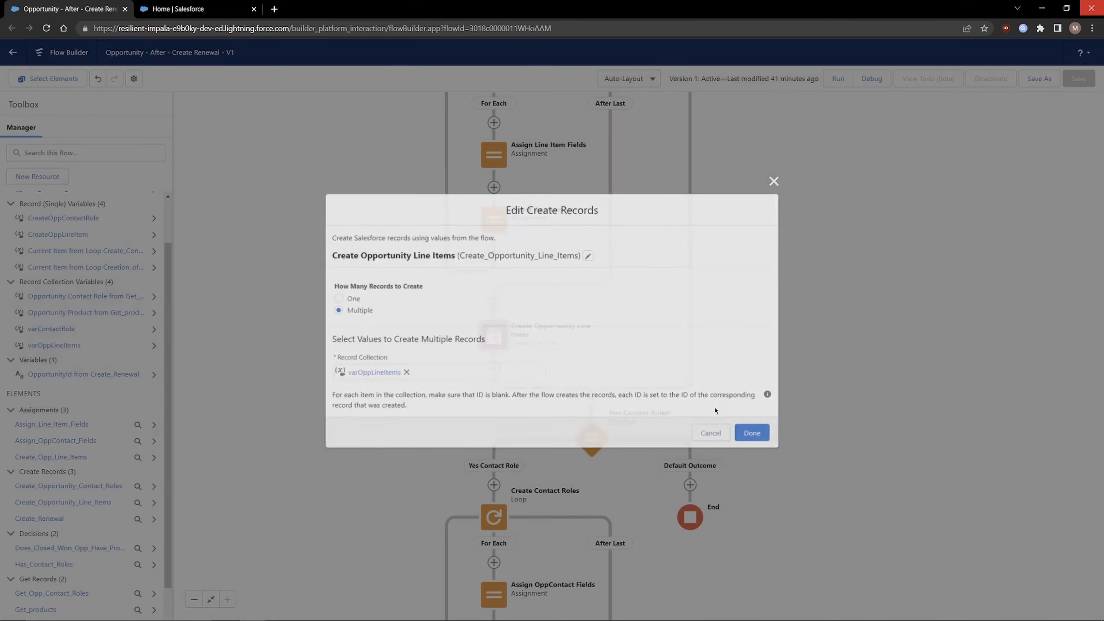
# Examine the flow's path from the start through the product decision and loop to the Has Contact Roles? decision.
pyautogui.moveTo(798, 406); pyautogui.dragTo(797, 413)
pyautogui.click(586, 244)
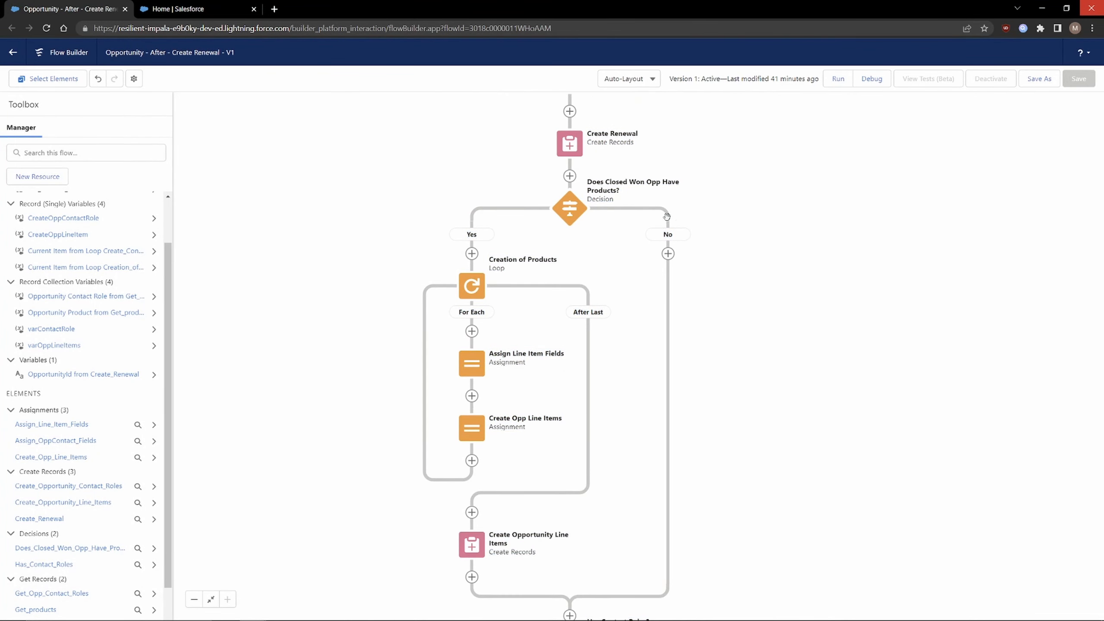
pyautogui.moveTo(788, 239); pyautogui.dragTo(749, 463)
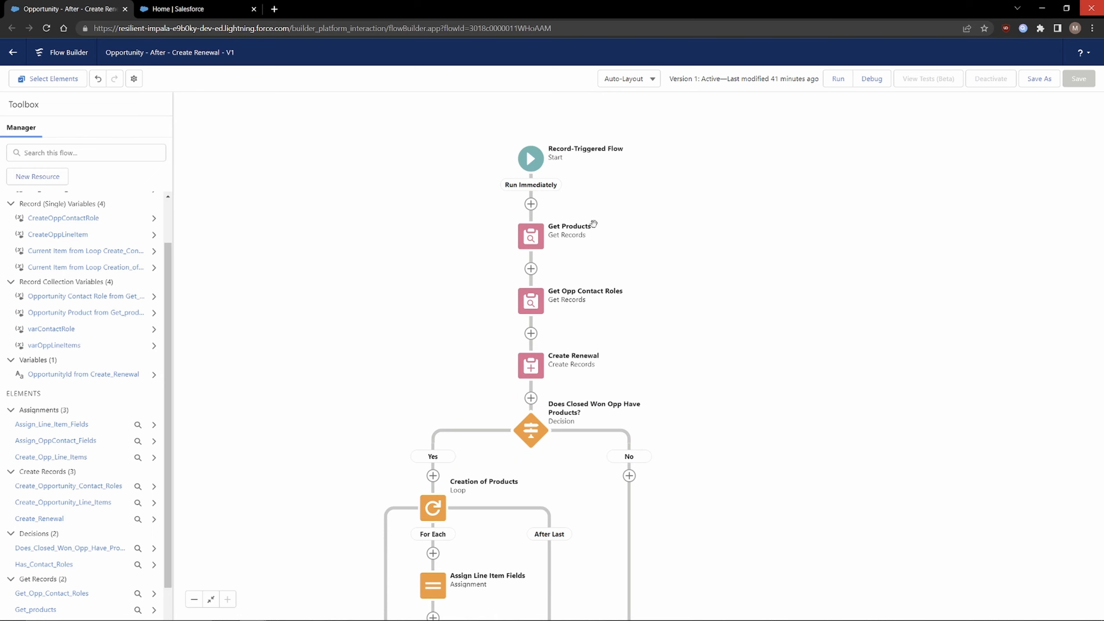
pyautogui.moveTo(797, 407); pyautogui.dragTo(831, 296)
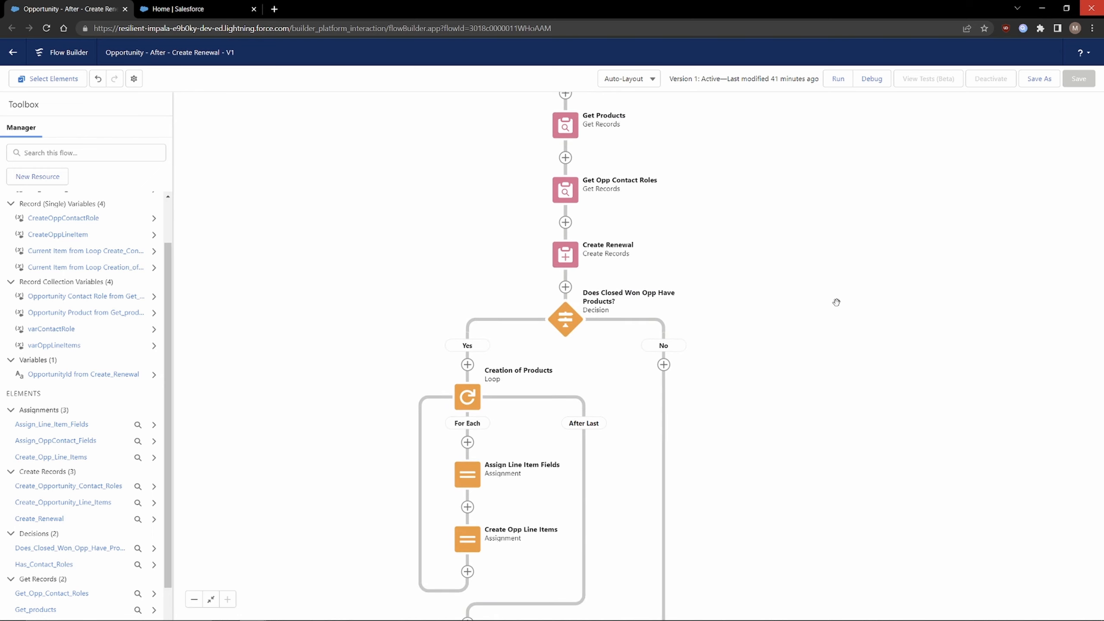
pyautogui.moveTo(766, 365); pyautogui.dragTo(786, 298)
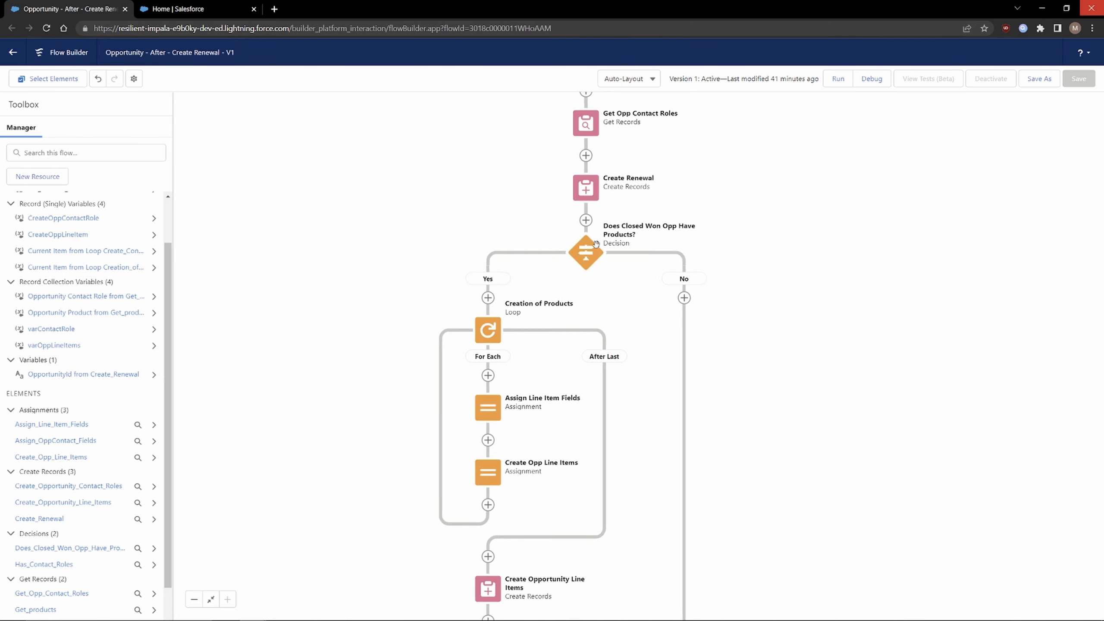
pyautogui.moveTo(471, 250); pyautogui.dragTo(483, 171)
pyautogui.moveTo(464, 231); pyautogui.dragTo(470, 188)
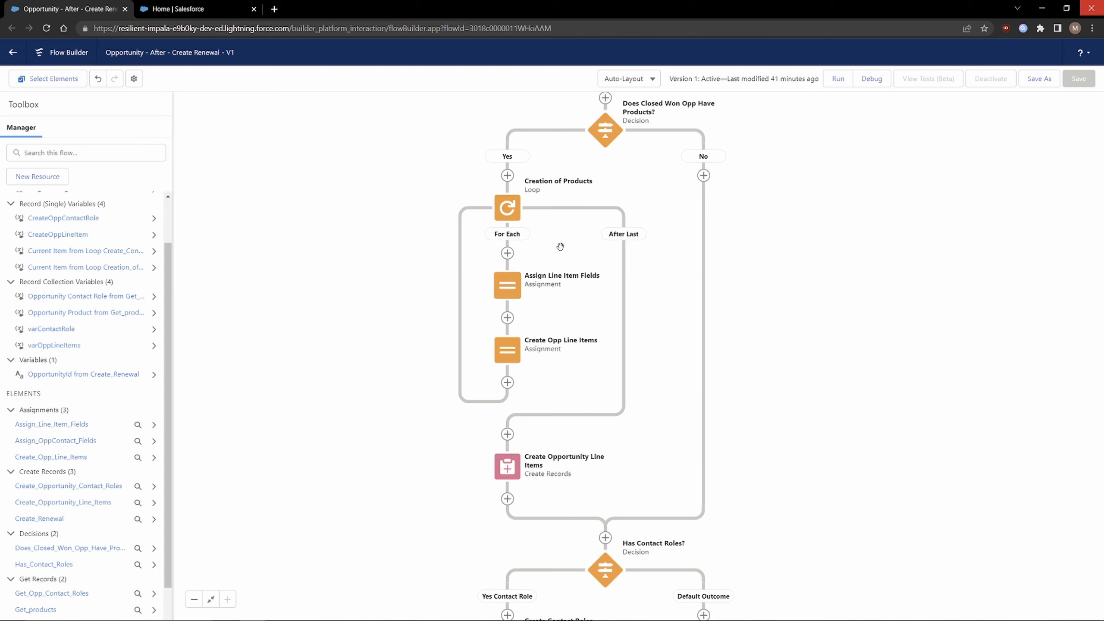
pyautogui.scroll(5, 617, 224)
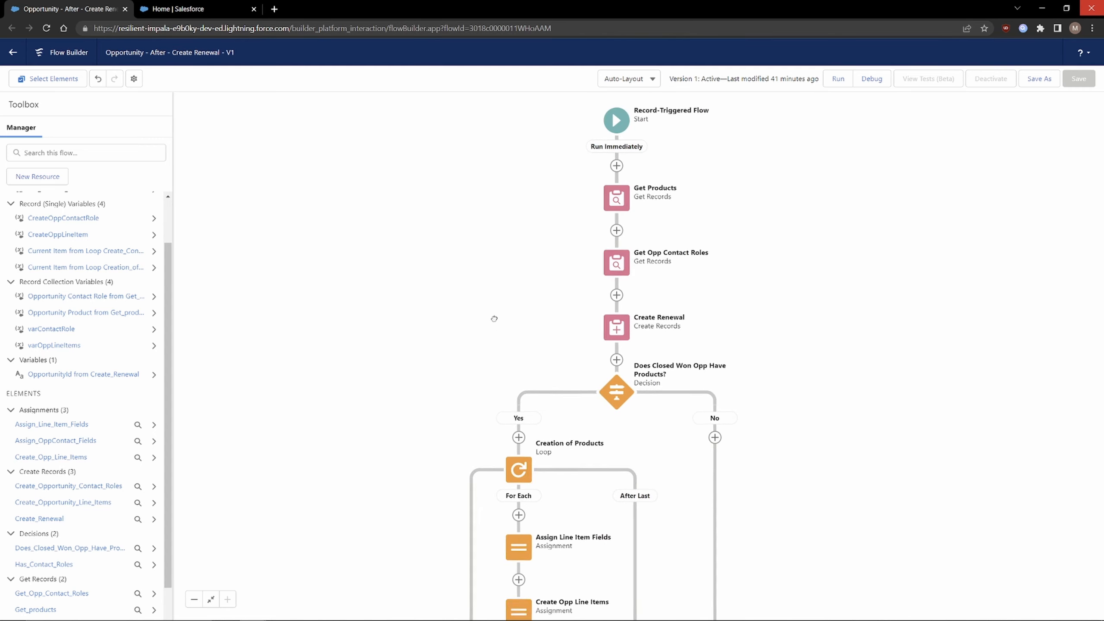
pyautogui.scroll(-4, 493, 316)
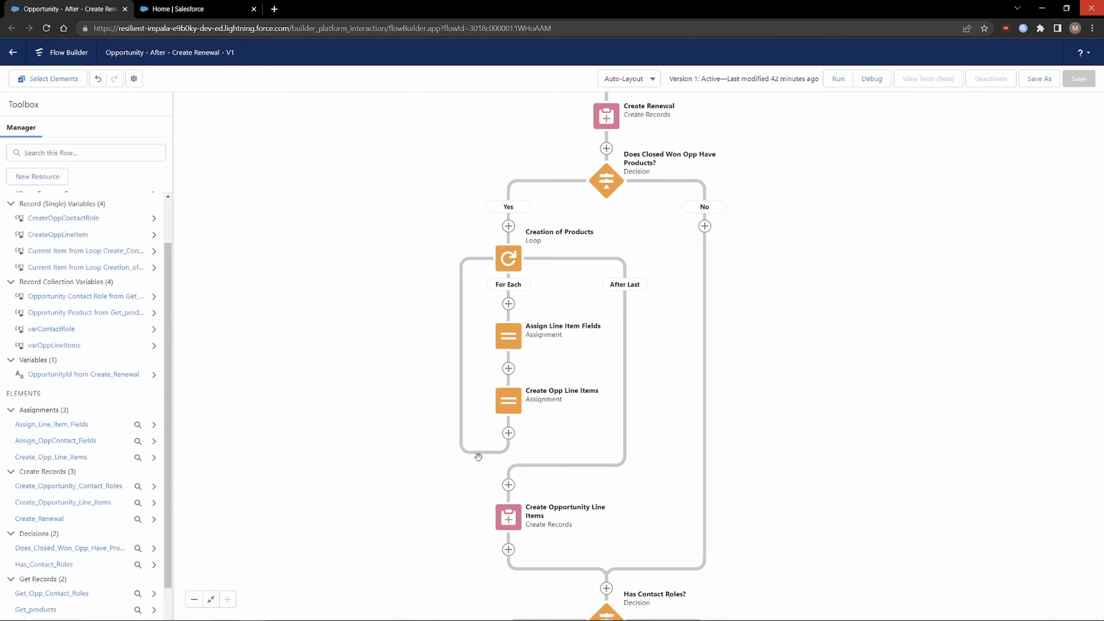
pyautogui.scroll(-3, 662, 385)
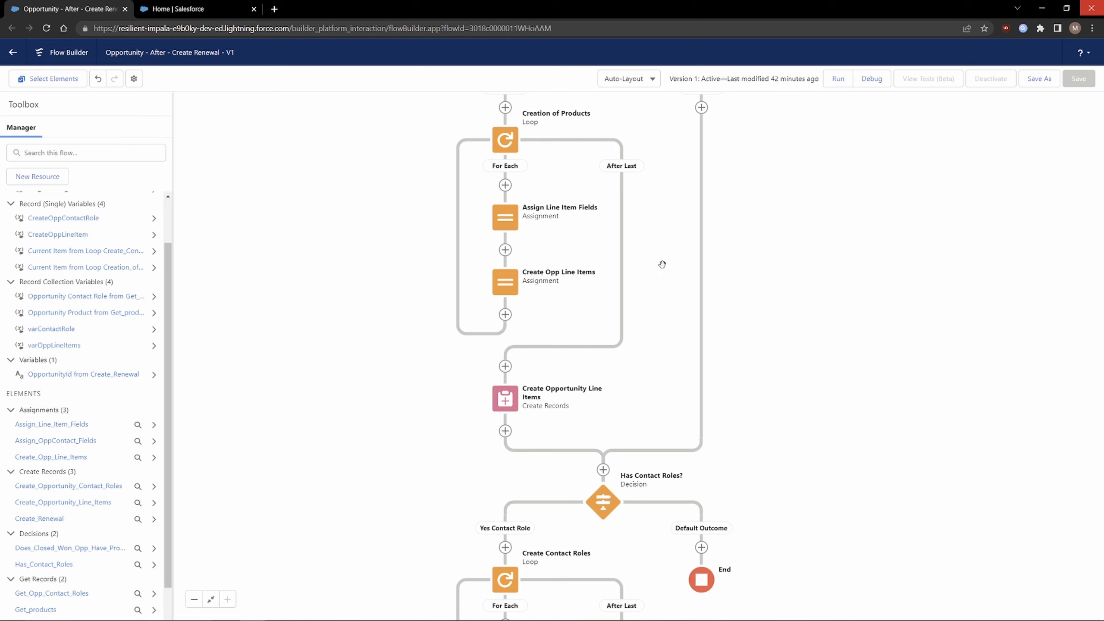
# Examine the flow's path from Create Renewal through the product loop to the contact role branch and its end.
pyautogui.moveTo(662, 264); pyautogui.dragTo(665, 320)
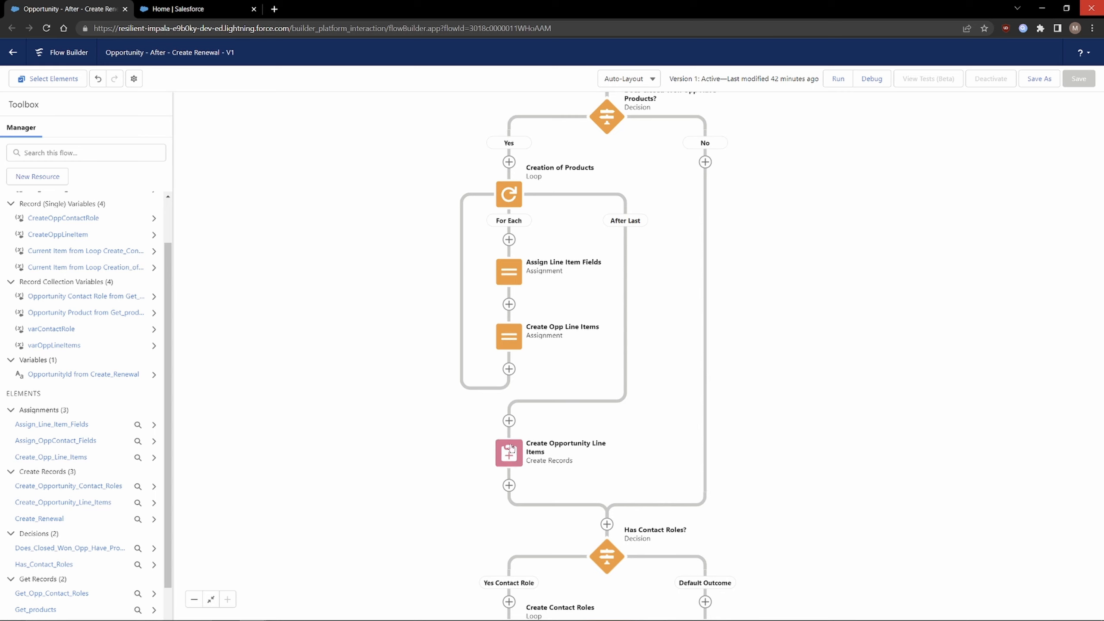
pyautogui.scroll(5, 523, 457)
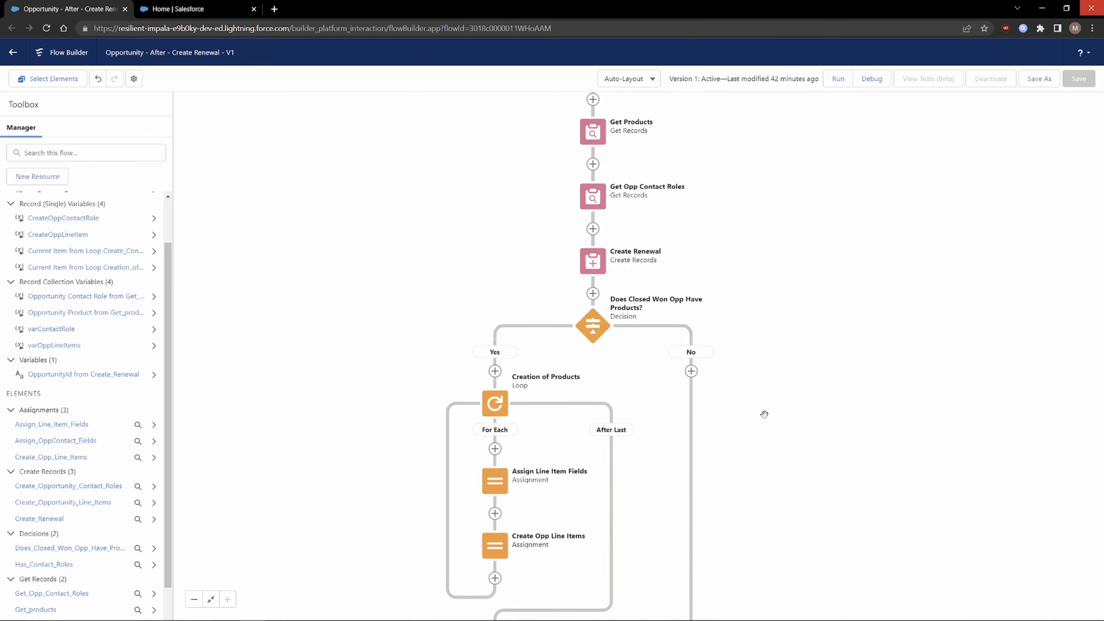
pyautogui.click(590, 261)
pyautogui.scroll(-10, 839, 506)
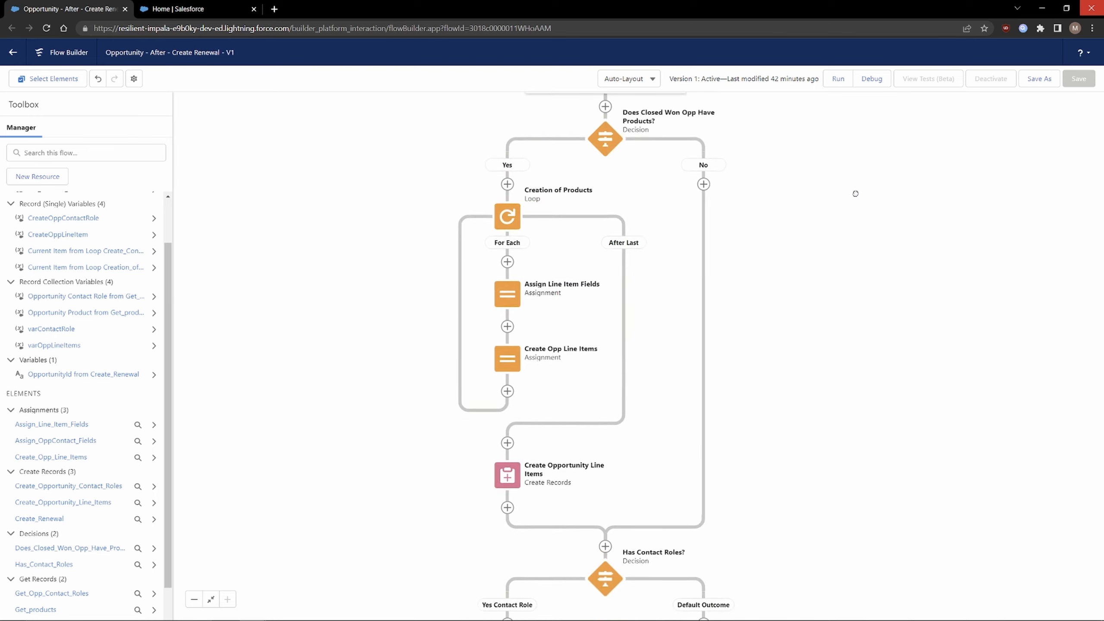
pyautogui.hscroll(1, 852, 314)
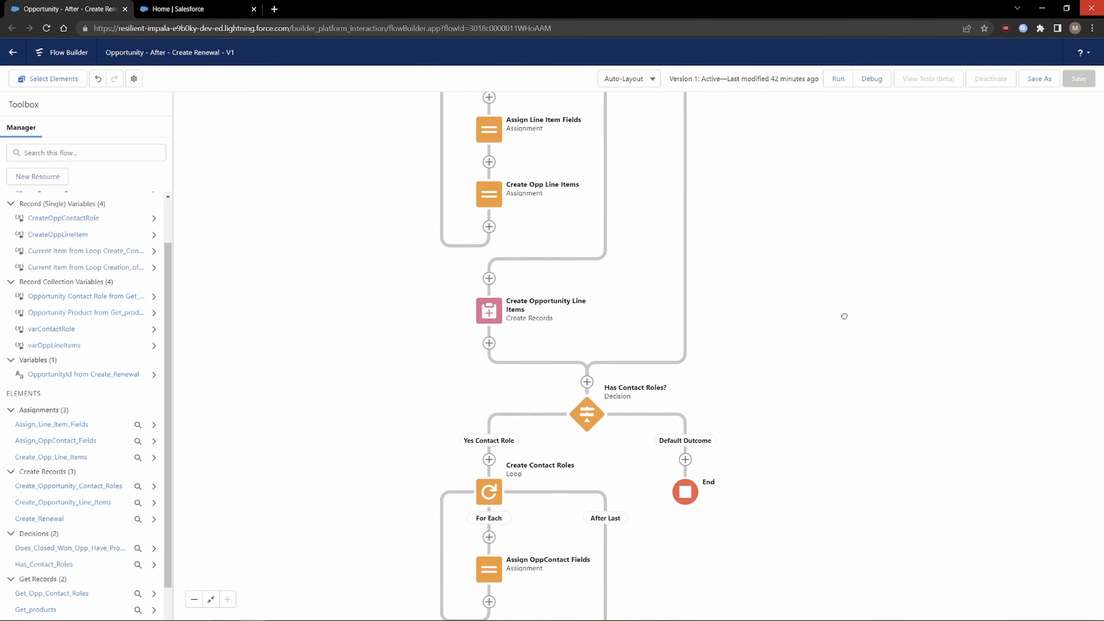
pyautogui.moveTo(821, 382); pyautogui.dragTo(821, 276)
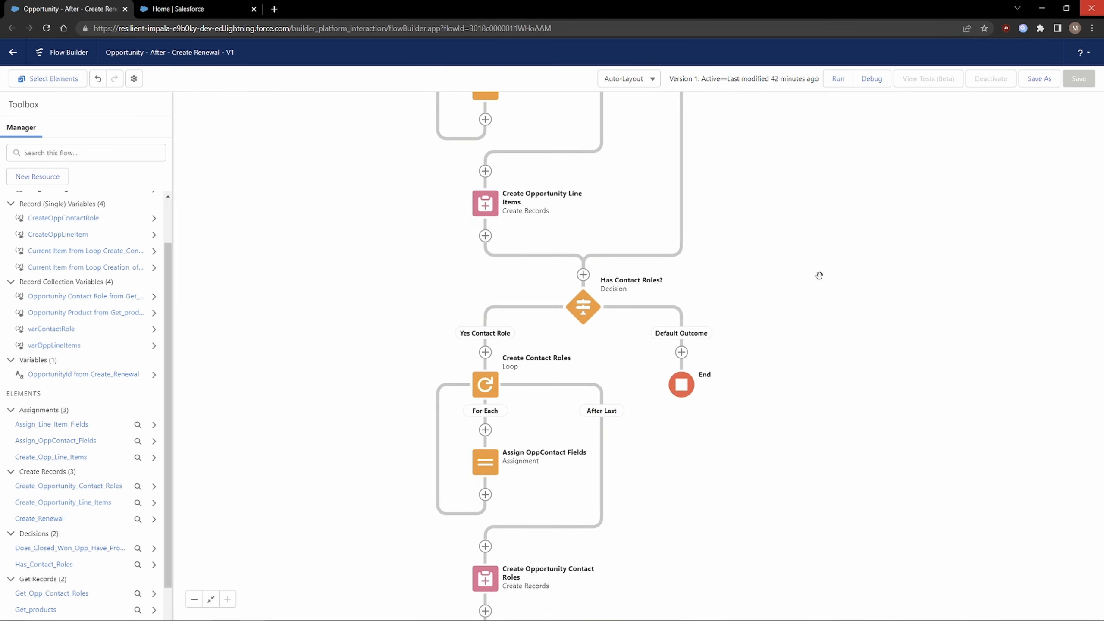
pyautogui.moveTo(830, 358); pyautogui.dragTo(835, 314)
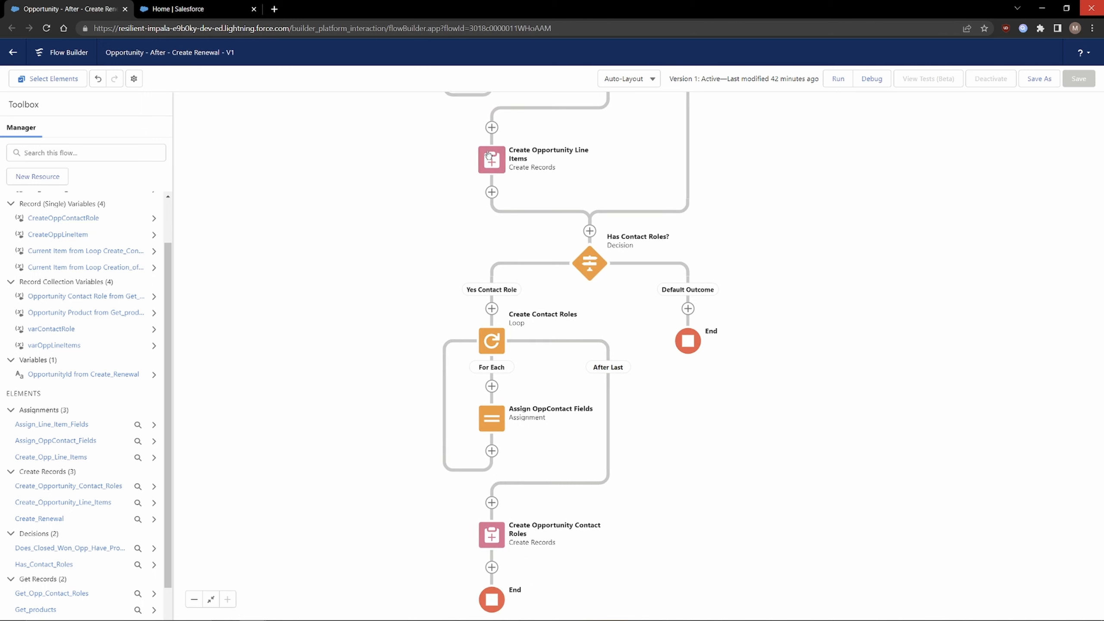
# Relabel the Has Contact Roles? decision's default outcome as No Contact Role and finish the edit.
pyautogui.doubleClick(594, 265)
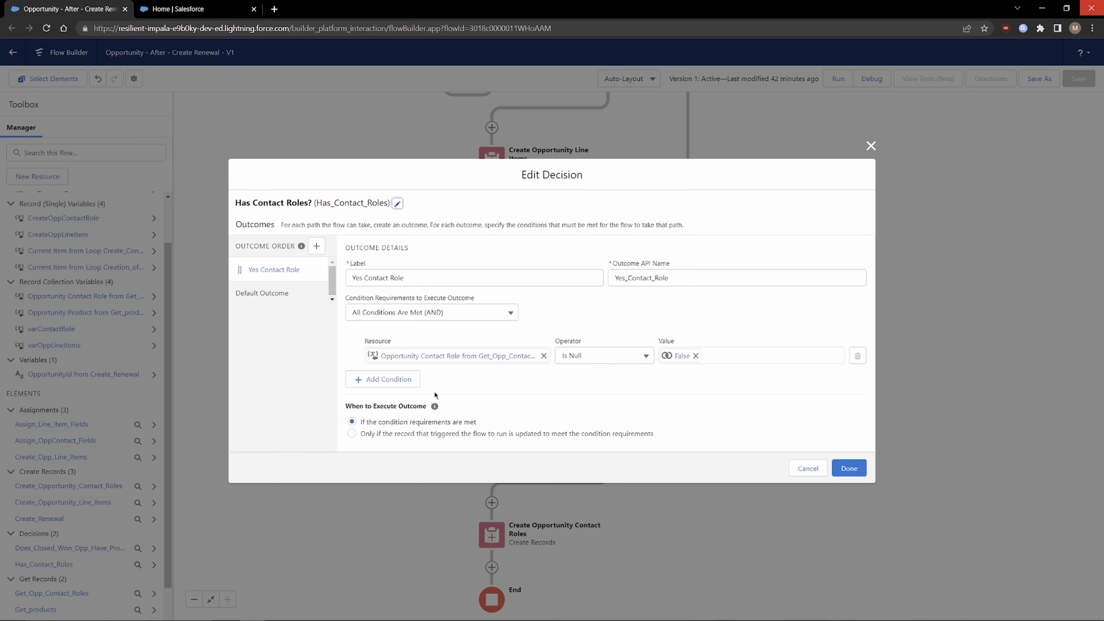
pyautogui.click(262, 293)
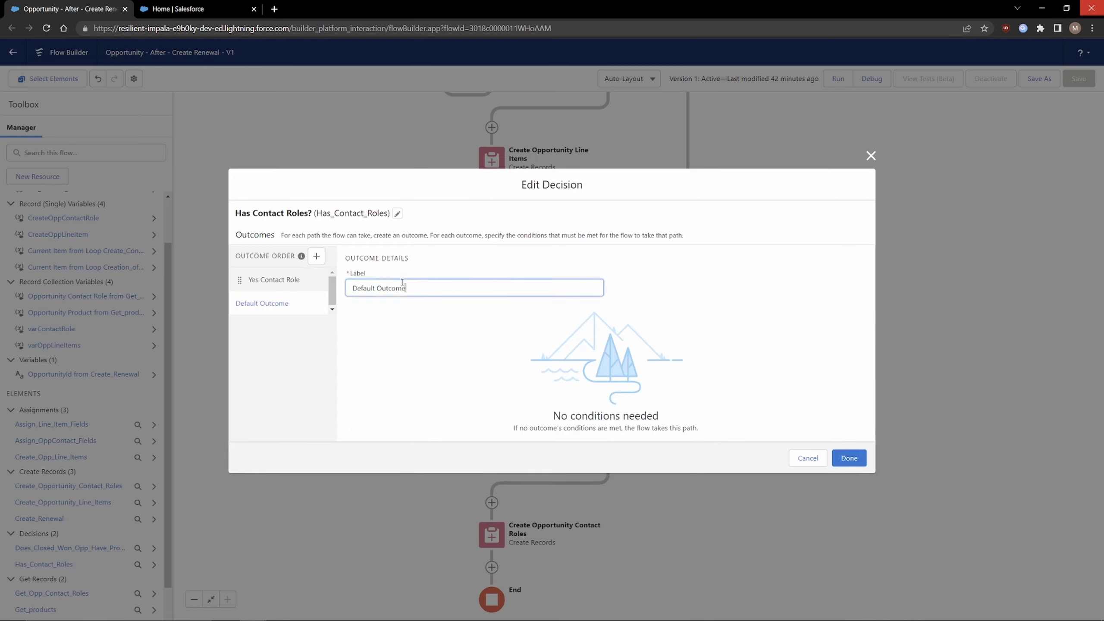
pyautogui.write('No')
pyautogui.click(720, 383)
pyautogui.click(481, 288)
pyautogui.click(849, 458)
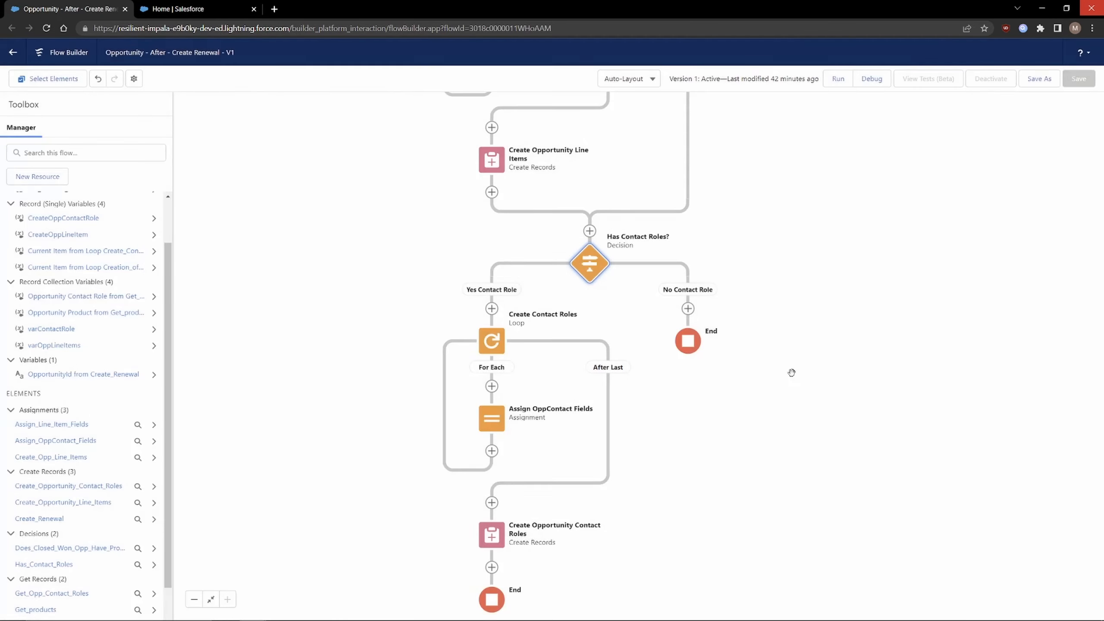
# Review the collection variable and iteration direction of the Create Contact Roles loop, closing it without saving.
pyautogui.scroll(-10, 837, 426)
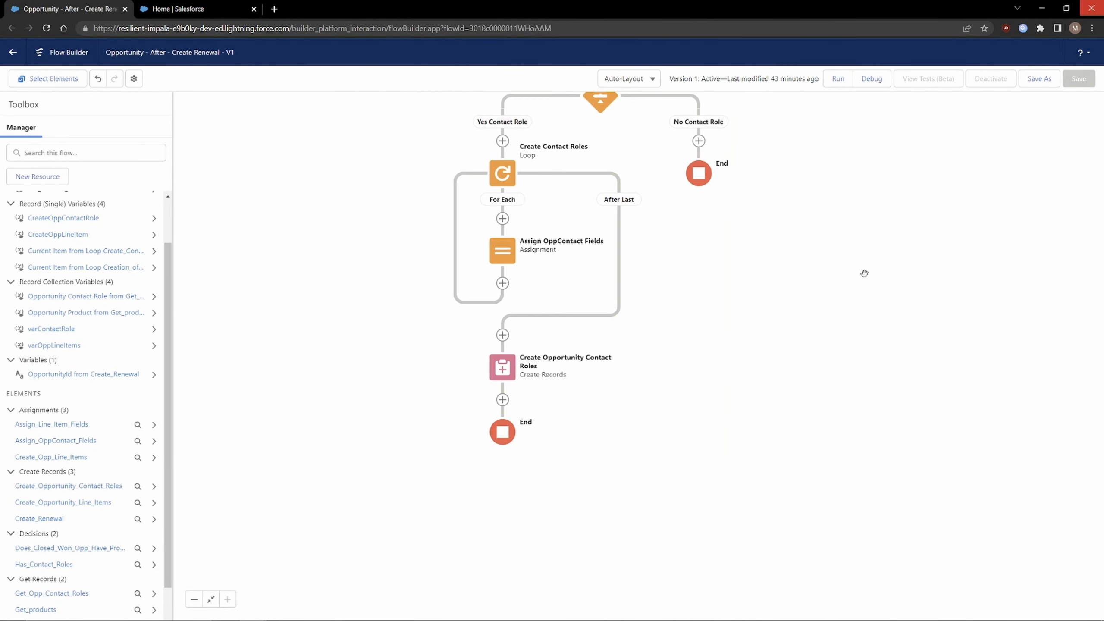
pyautogui.scroll(3, 743, 261)
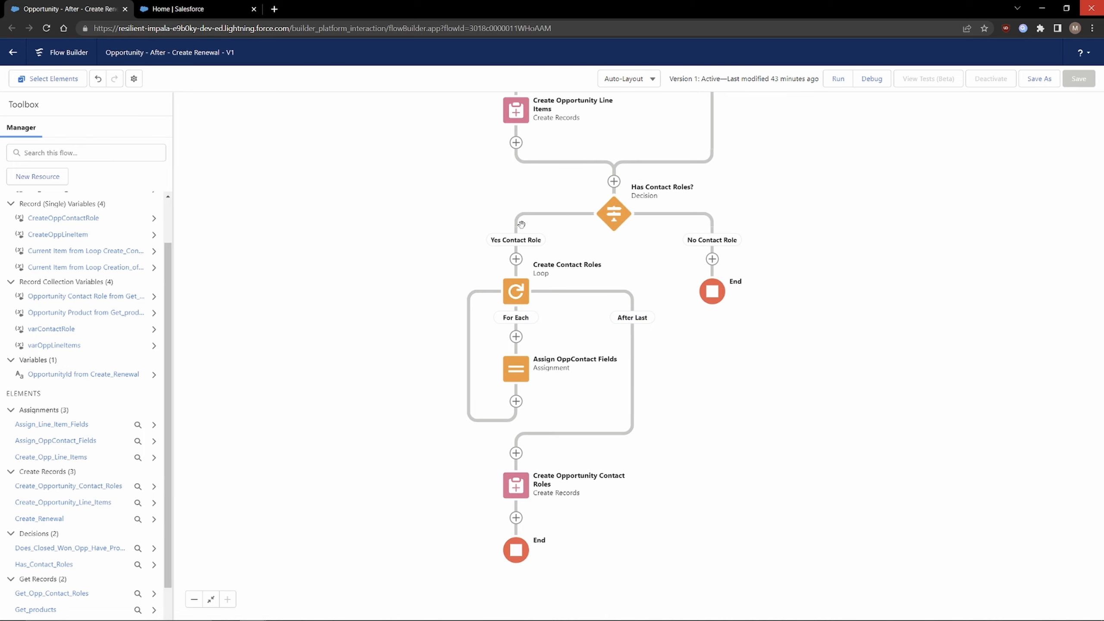
pyautogui.doubleClick(520, 301)
pyautogui.tripleClick(439, 302)
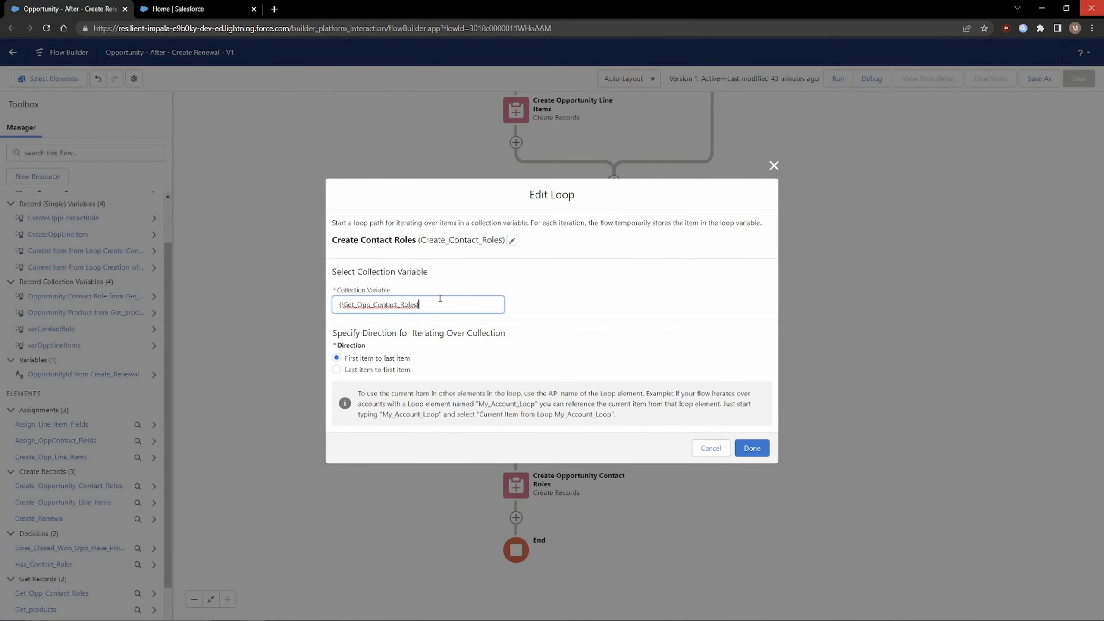
pyautogui.click(615, 282)
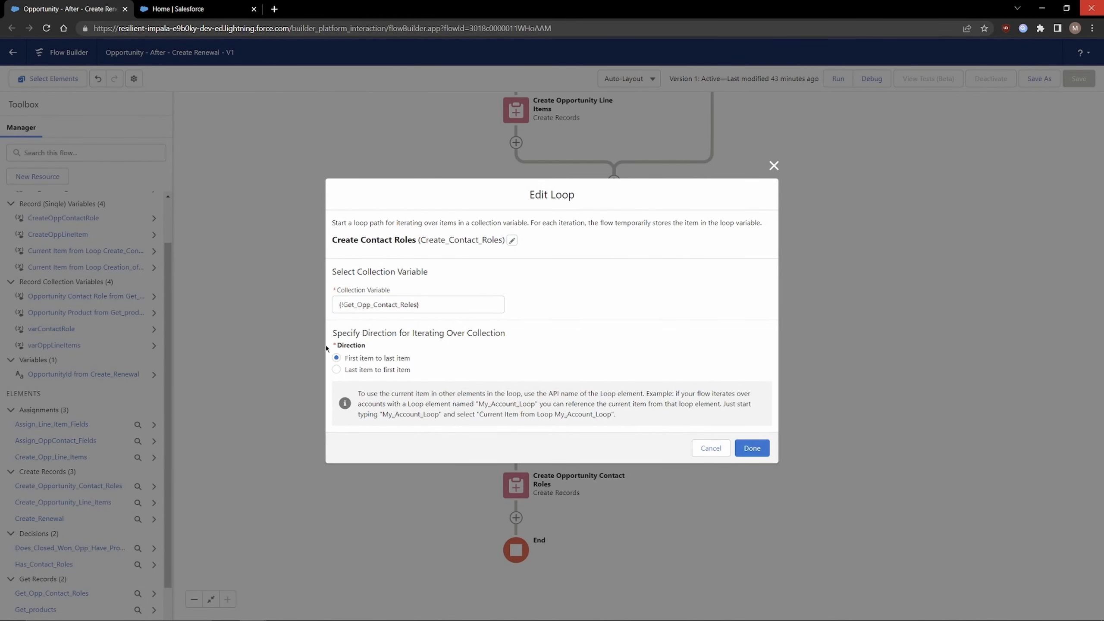
pyautogui.click(711, 448)
# Review the Assign OppContact Fields variable values and the varContactRole collection variable's definition, closing each without saving.
pyautogui.click(516, 369)
pyautogui.click(515, 466)
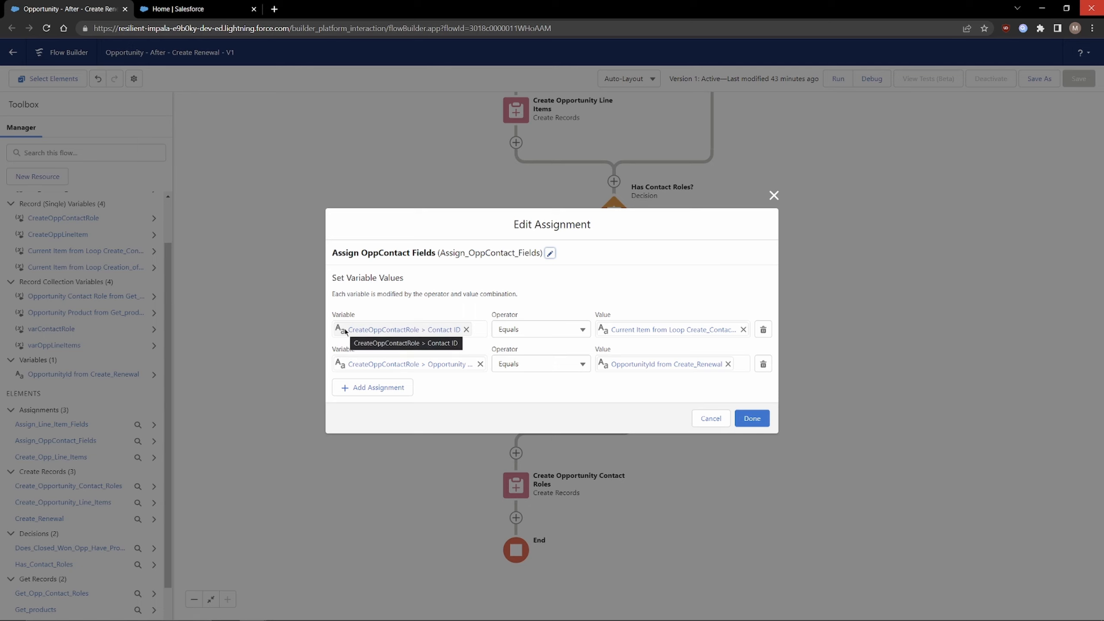
pyautogui.click(711, 418)
pyautogui.click(63, 328)
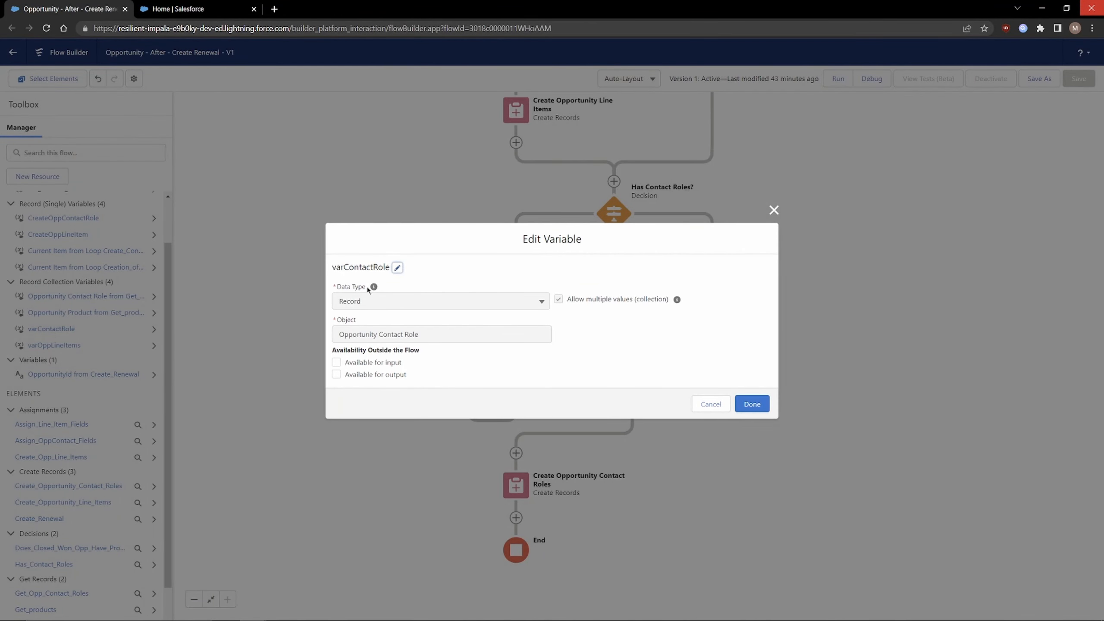
pyautogui.click(711, 404)
pyautogui.click(524, 385)
pyautogui.click(516, 467)
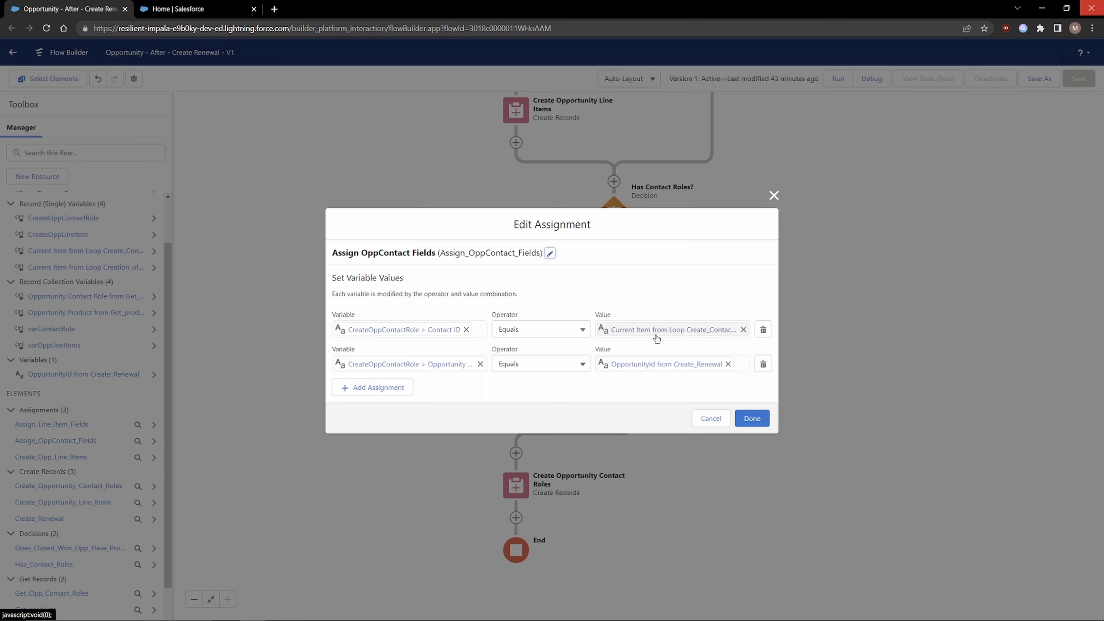
pyautogui.click(713, 418)
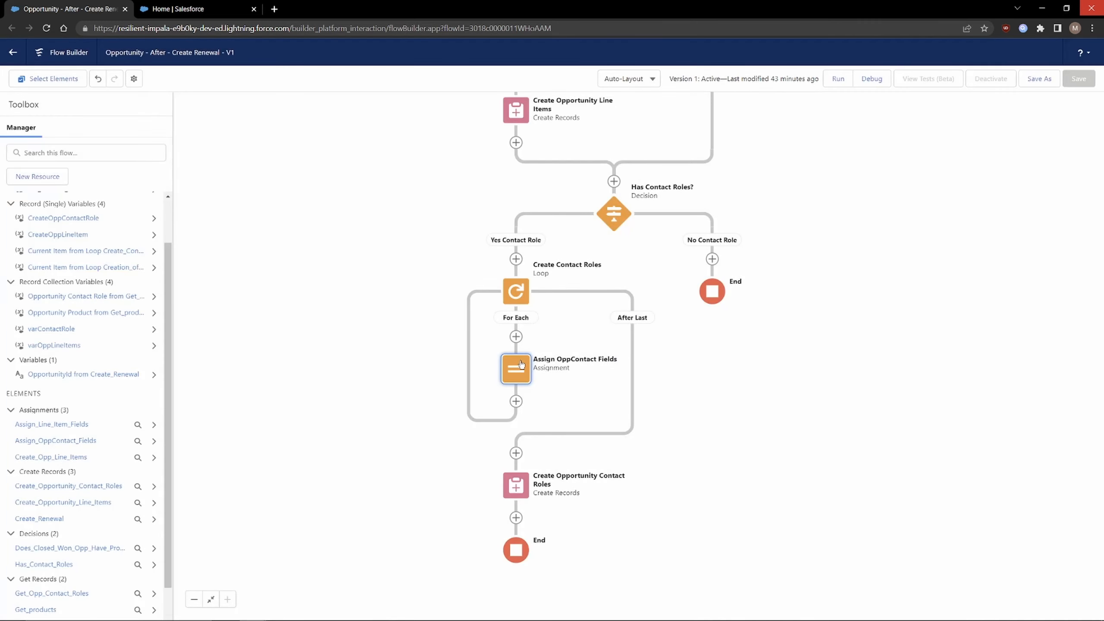
# Add an Assignment element after Assign OppContact Fields inside the Create Contact Roles loop.
pyautogui.click(524, 372)
pyautogui.click(516, 401)
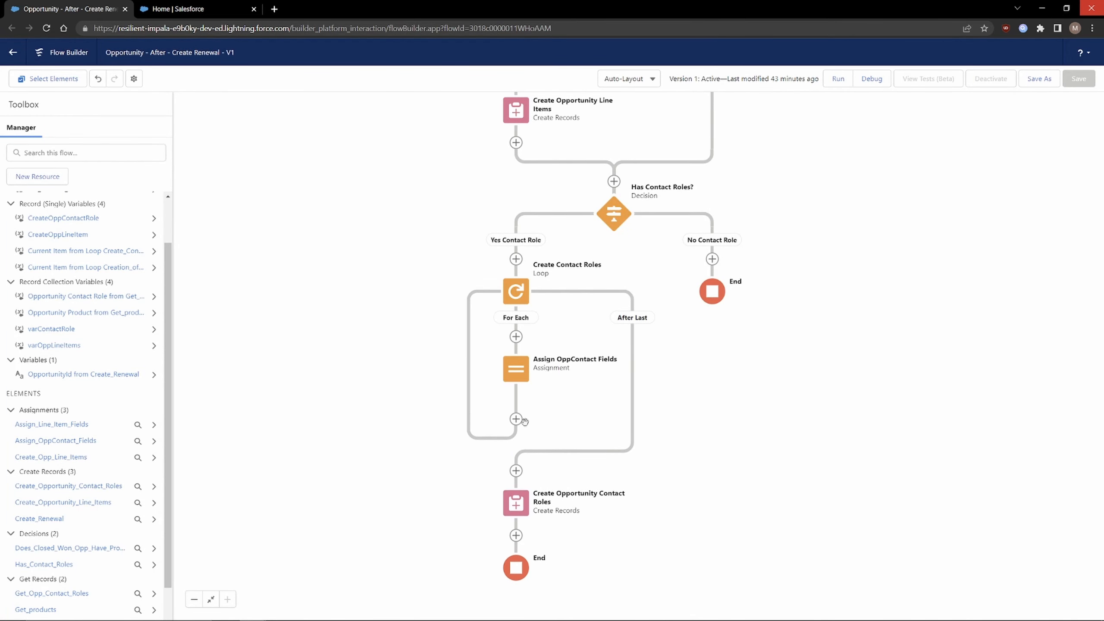
pyautogui.click(517, 401)
pyautogui.scroll(-5, 500, 500)
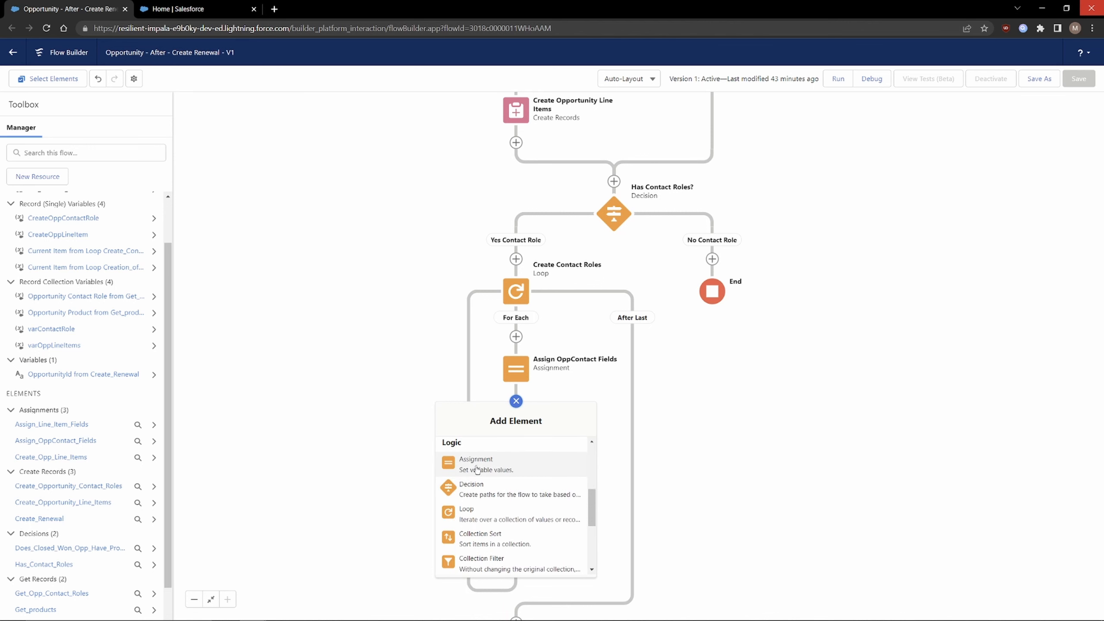
pyautogui.click(476, 466)
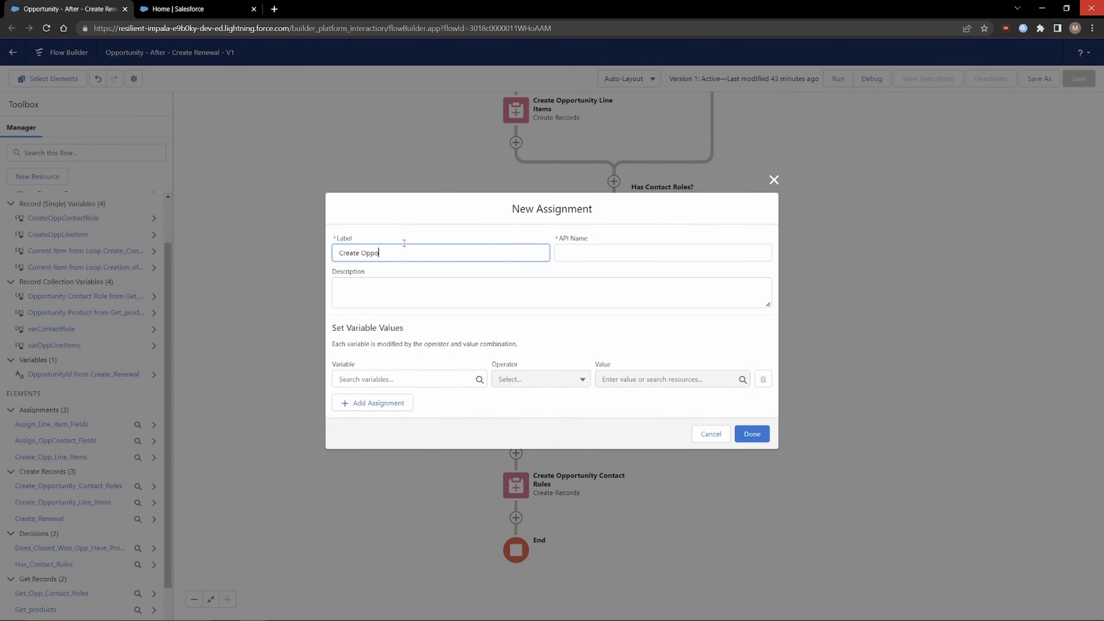
# Label the new assignment Opp Contact Collection with the API name Opp_Contact_Collection.
pyautogui.write('Create')
pyautogui.hotkey('ctrl', 'BackSpace')
pyautogui.write('O')
pyautogui.hotkey('ctrl', 'BackSpace')
pyautogui.hotkey('ctrl', 'BackSpace')
pyautogui.write('n')
pyautogui.press('Tab')
pyautogui.press('Tab')
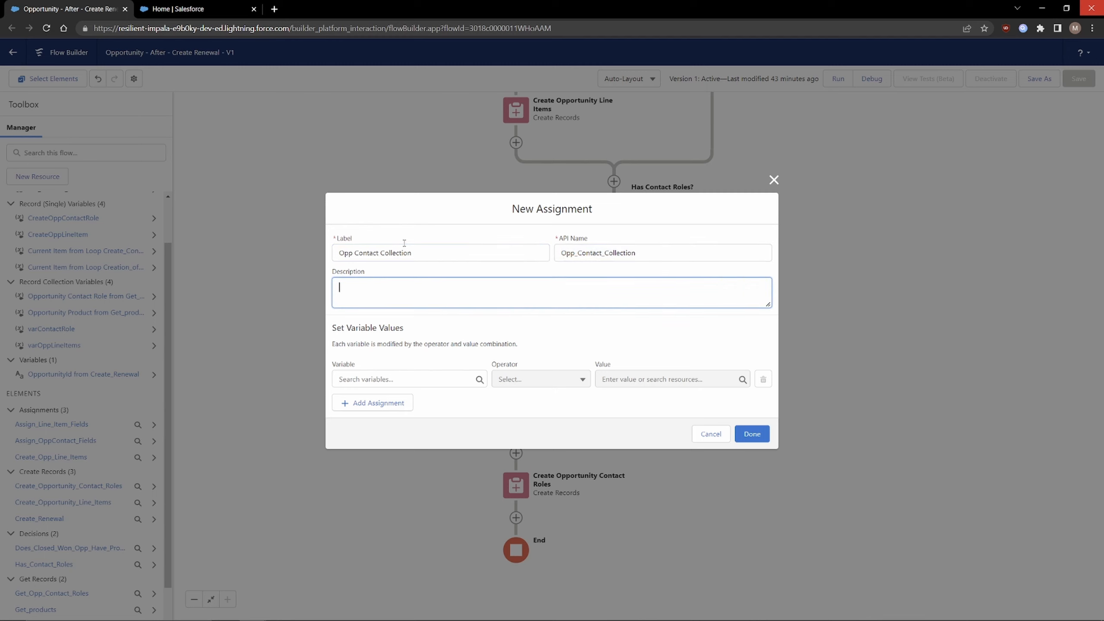
# Set the assignment row's variable to the varContactRole collection with the Add operator.
pyautogui.click(413, 378)
pyautogui.write('var')
pyautogui.click(366, 419)
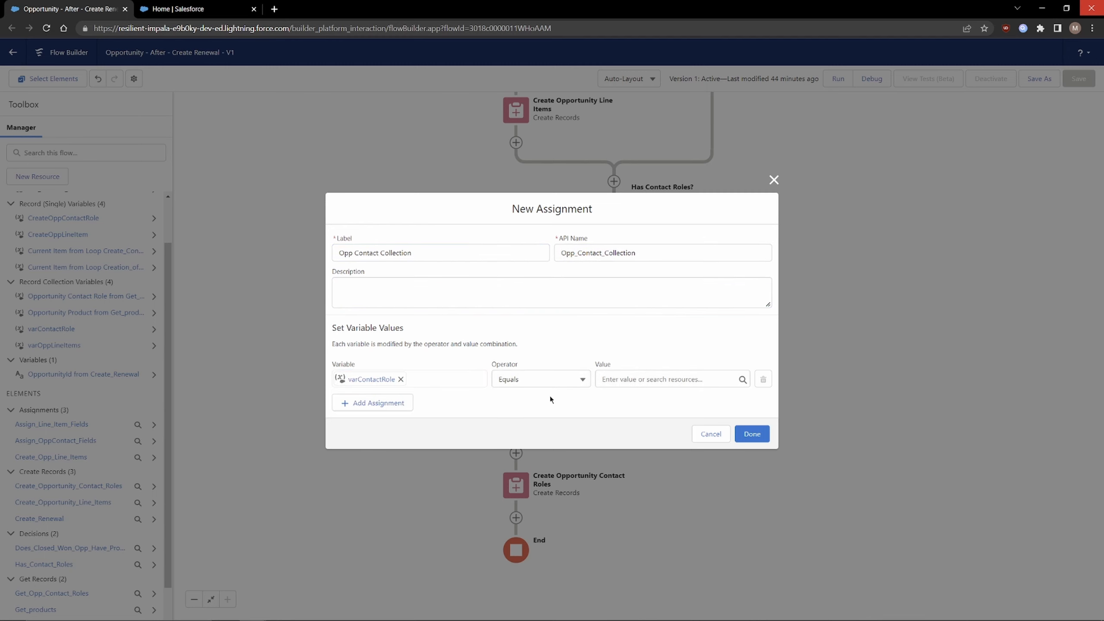
pyautogui.click(544, 379)
pyautogui.click(542, 417)
# Set the row's value to the whole CreateOppContactRole record variable and finish the assignment.
pyautogui.click(670, 380)
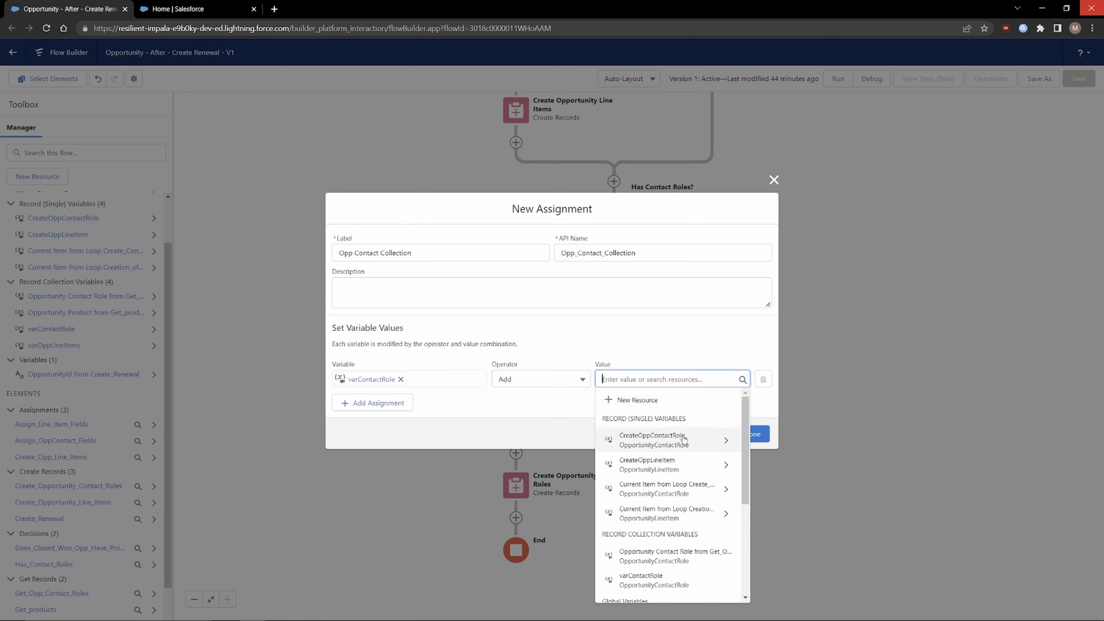
pyautogui.scroll(-1, 688, 456)
pyautogui.scroll(-3, 689, 457)
pyautogui.scroll(2, 687, 461)
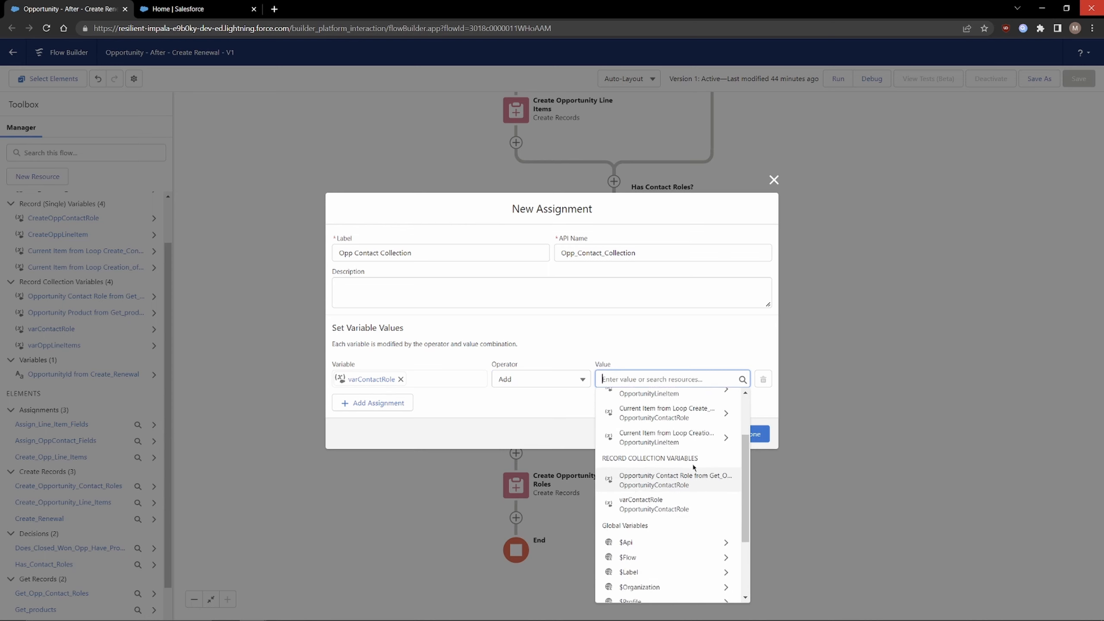
pyautogui.scroll(-1, 687, 468)
pyautogui.scroll(3, 686, 469)
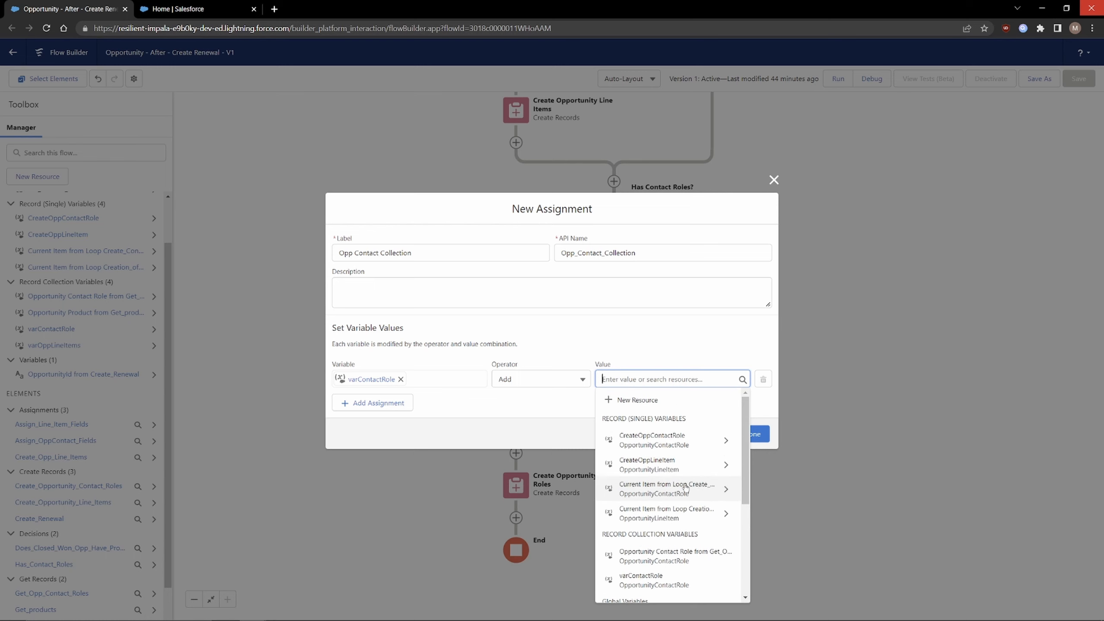
pyautogui.click(695, 451)
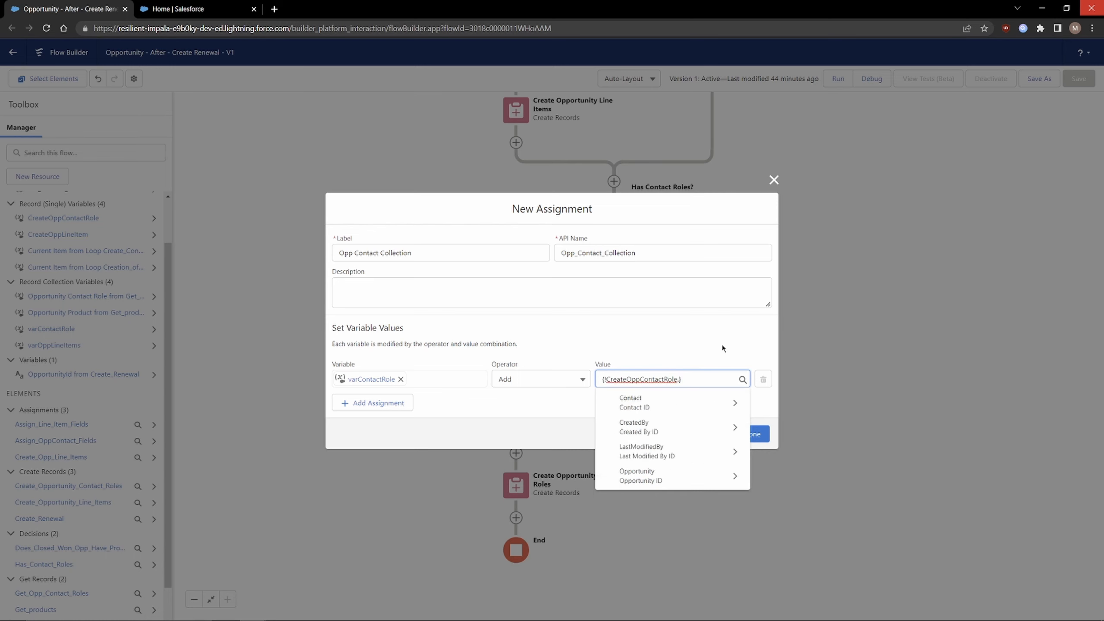
pyautogui.press('BackSpace')
pyautogui.click(705, 344)
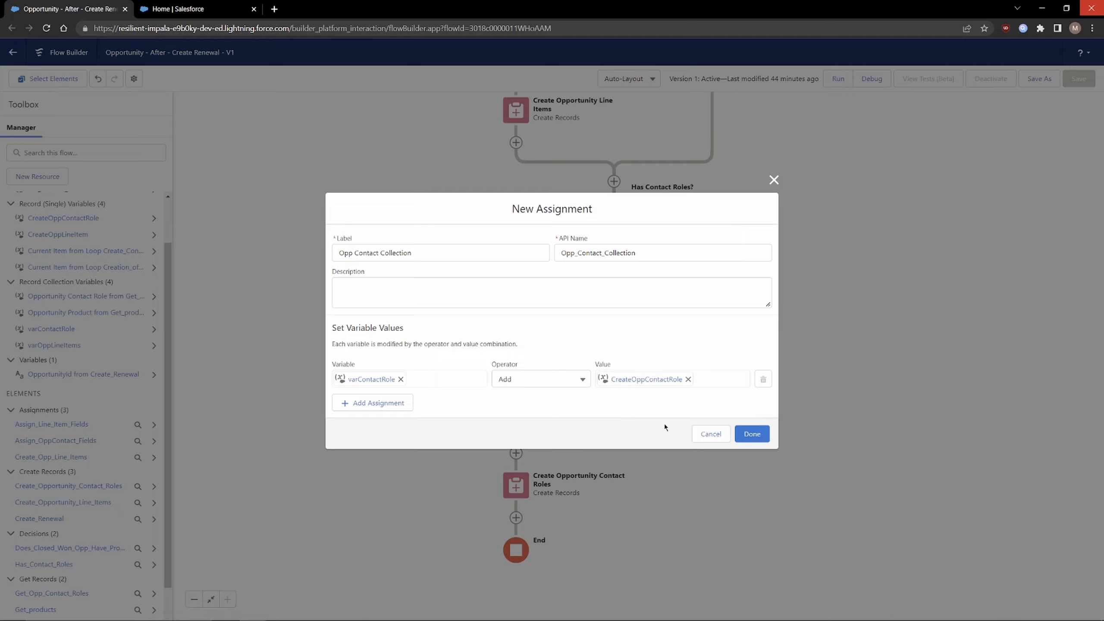
pyautogui.click(753, 434)
# Review the record count option and record collection in the Create Opportunity Contact Roles element, then close it.
pyautogui.scroll(-2, 774, 454)
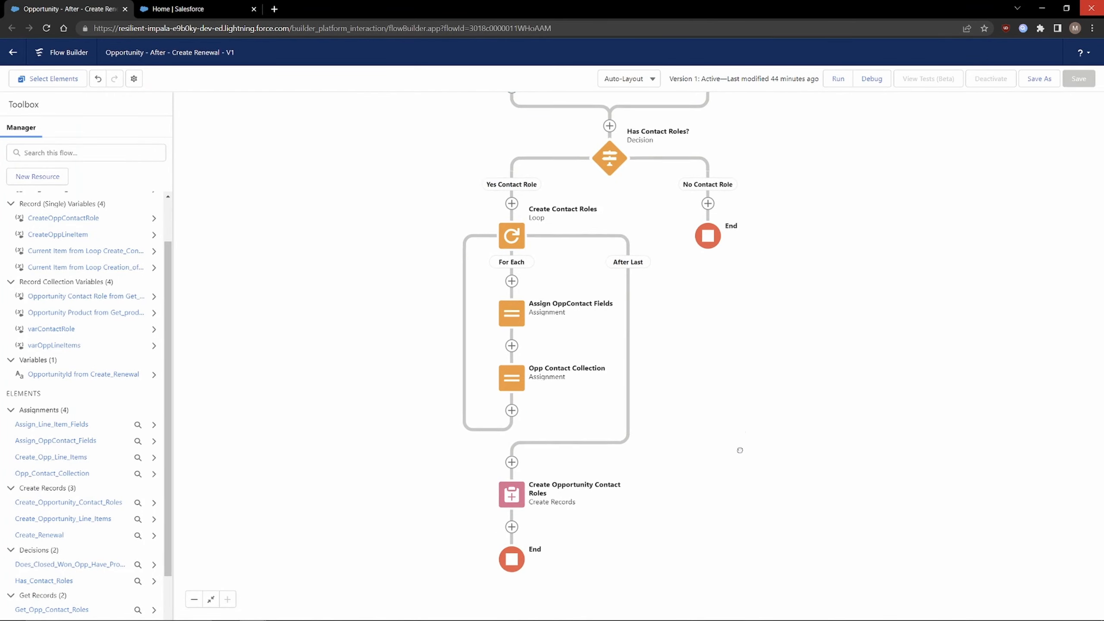
pyautogui.scroll(-3, 740, 451)
pyautogui.click(491, 365)
pyautogui.click(490, 483)
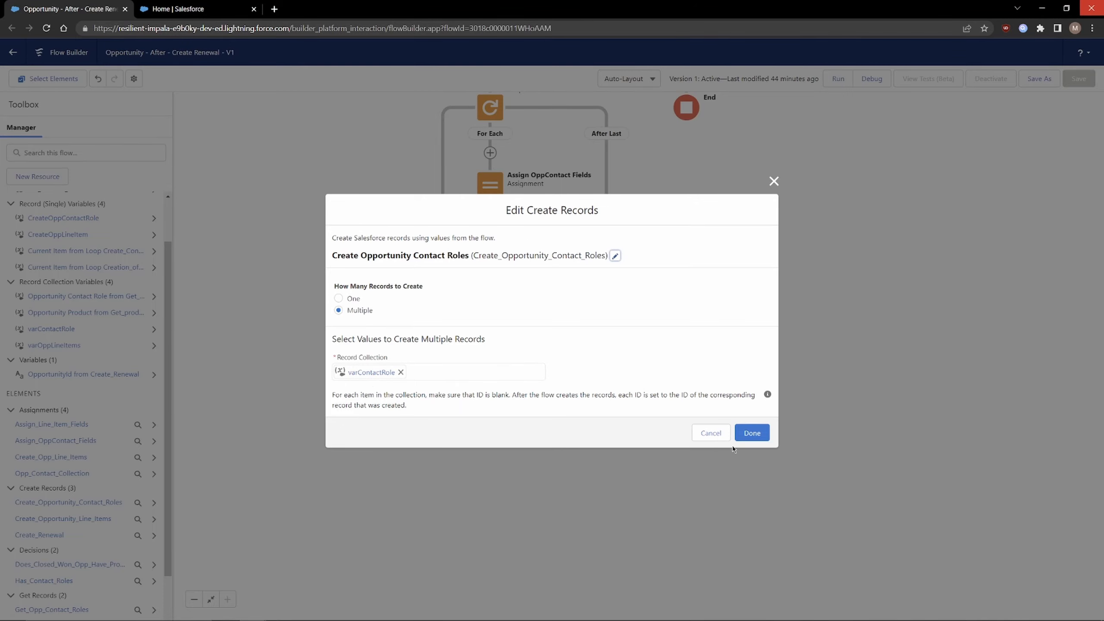
pyautogui.click(752, 433)
# Save the Opportunity - After - Create Renewal flow as a new version.
pyautogui.scroll(10, 964, 228)
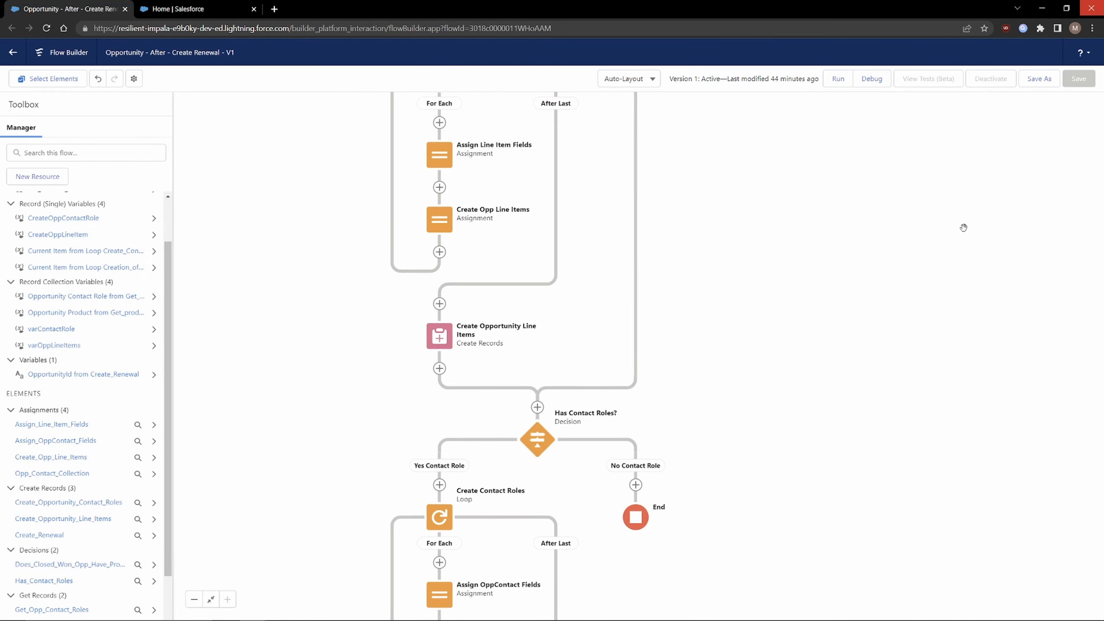
pyautogui.click(1040, 78)
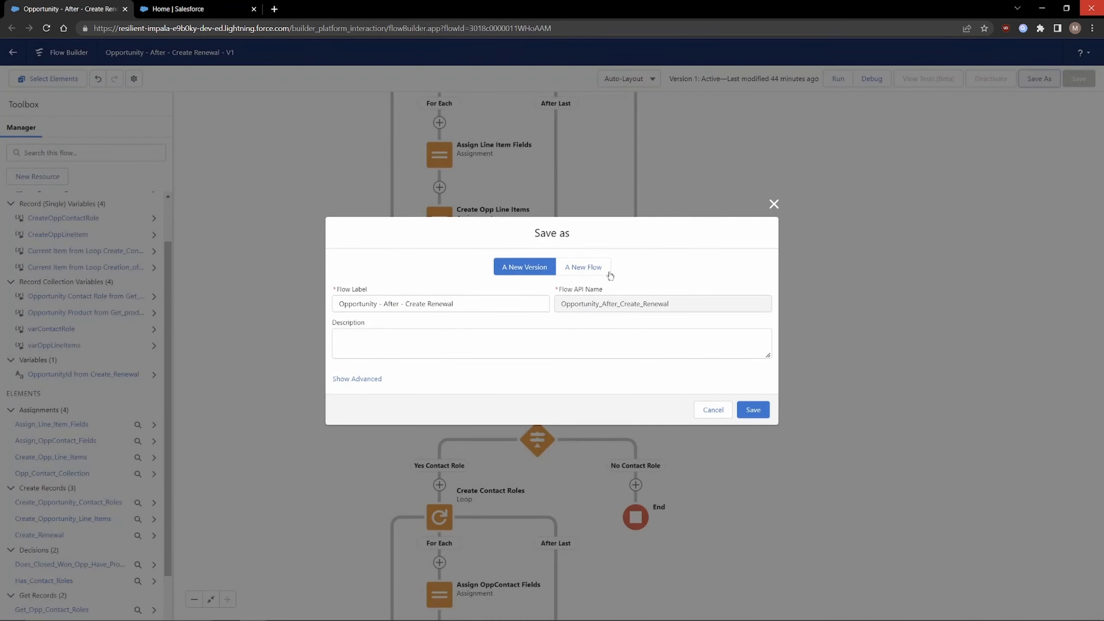
pyautogui.click(753, 409)
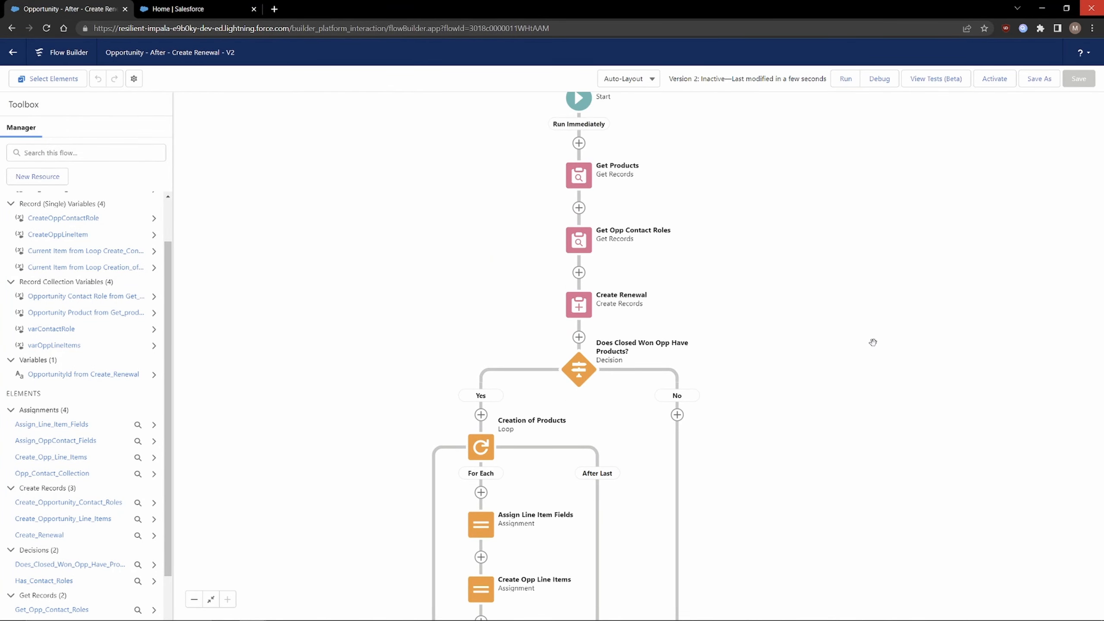
pyautogui.scroll(-15, 838, 365)
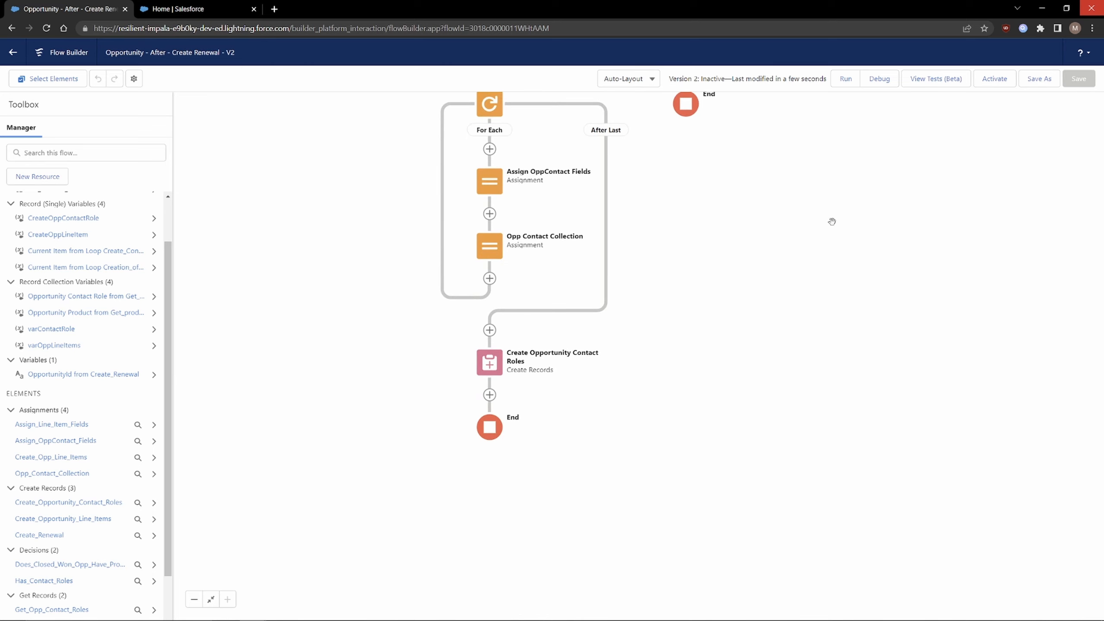
pyautogui.scroll(15, 829, 231)
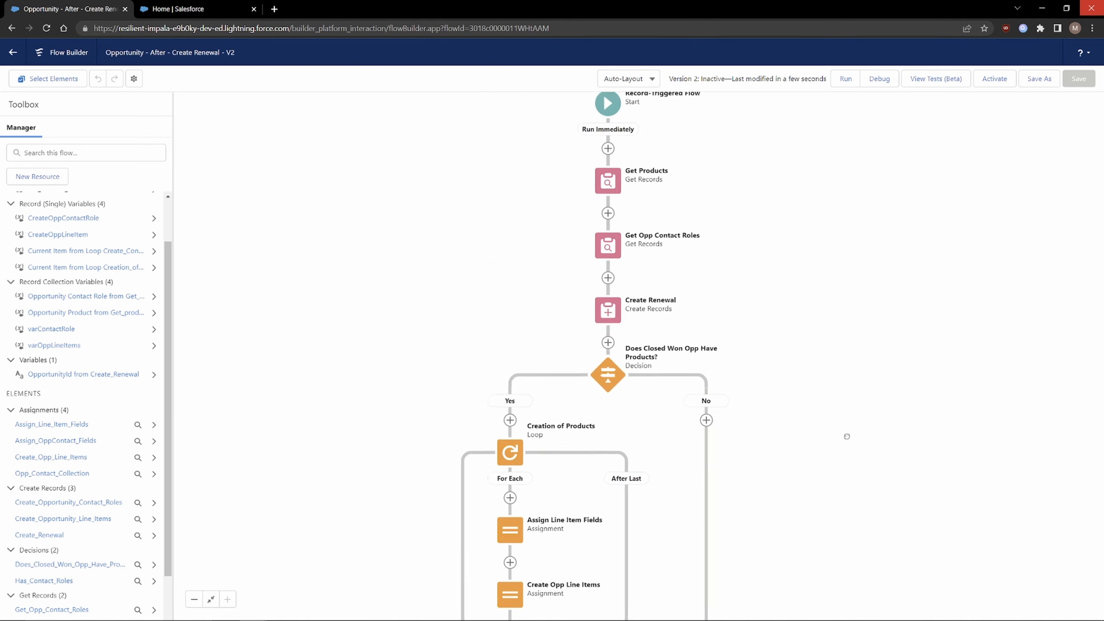
pyautogui.moveTo(847, 436); pyautogui.dragTo(821, 387)
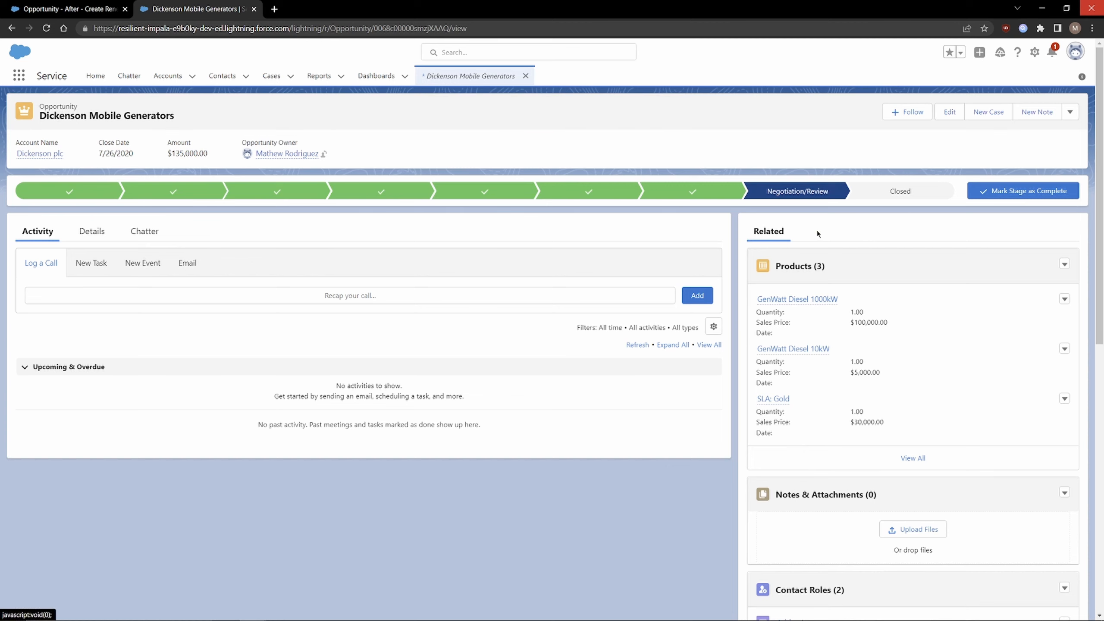
# Review the products, contact roles and details of the Dickenson Mobile Generators opportunity.
pyautogui.scroll(-1, 617, 350)
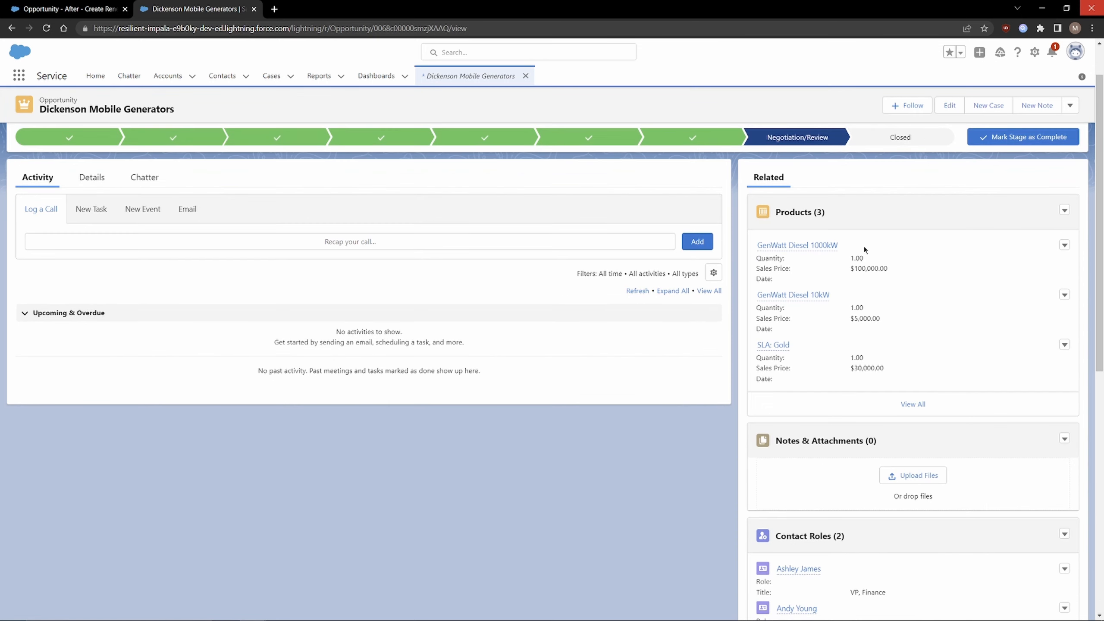
pyautogui.moveTo(868, 249); pyautogui.dragTo(778, 390)
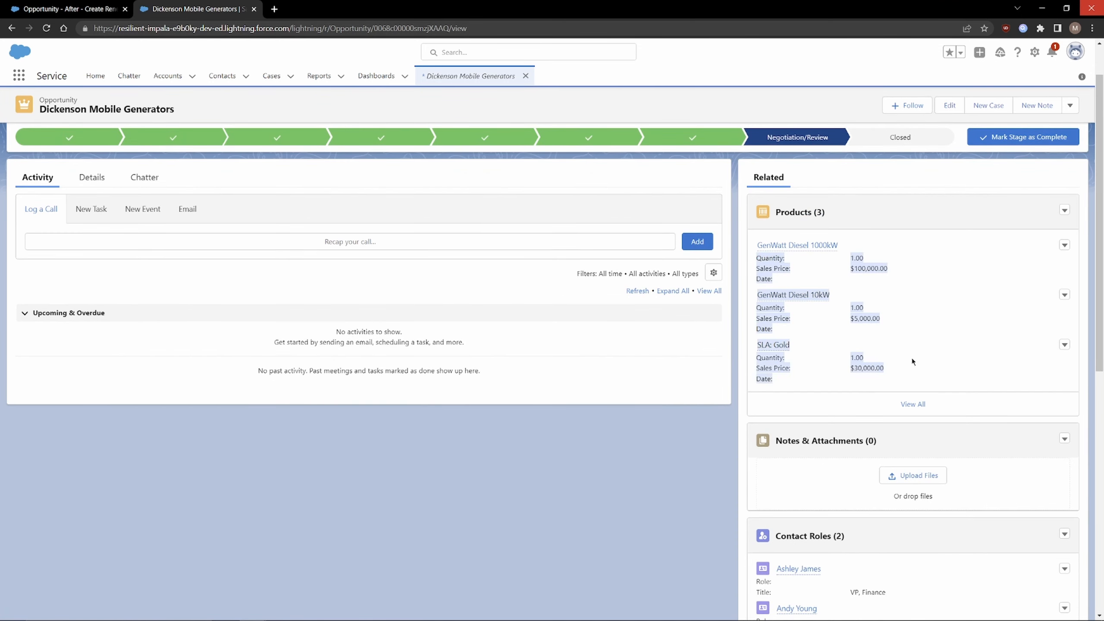
pyautogui.click(849, 316)
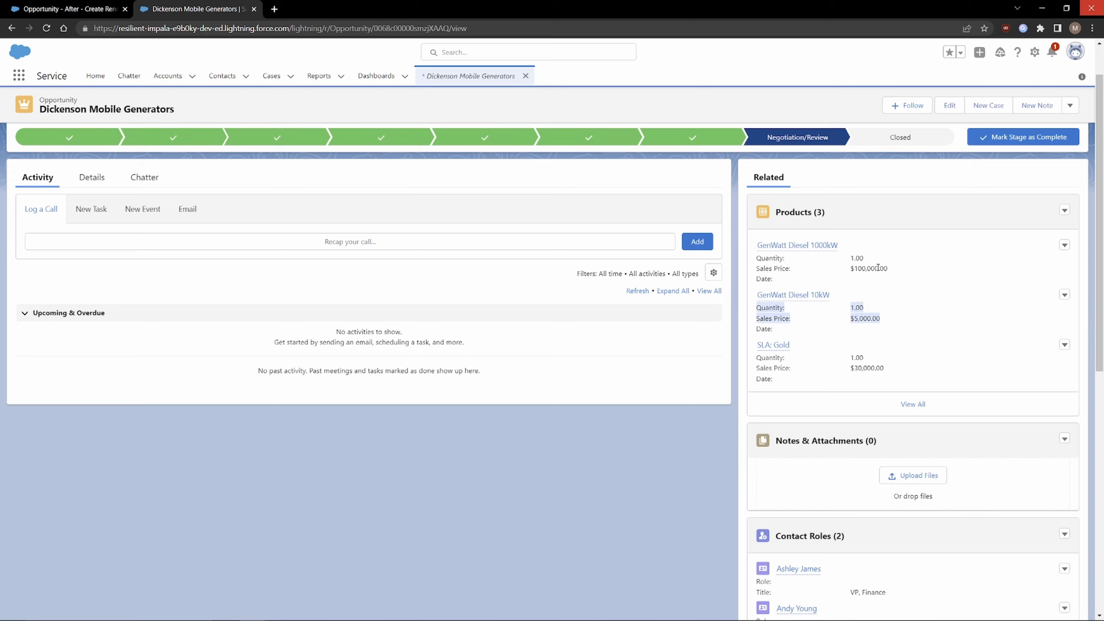
pyautogui.scroll(-5, 828, 298)
pyautogui.tripleClick(854, 303)
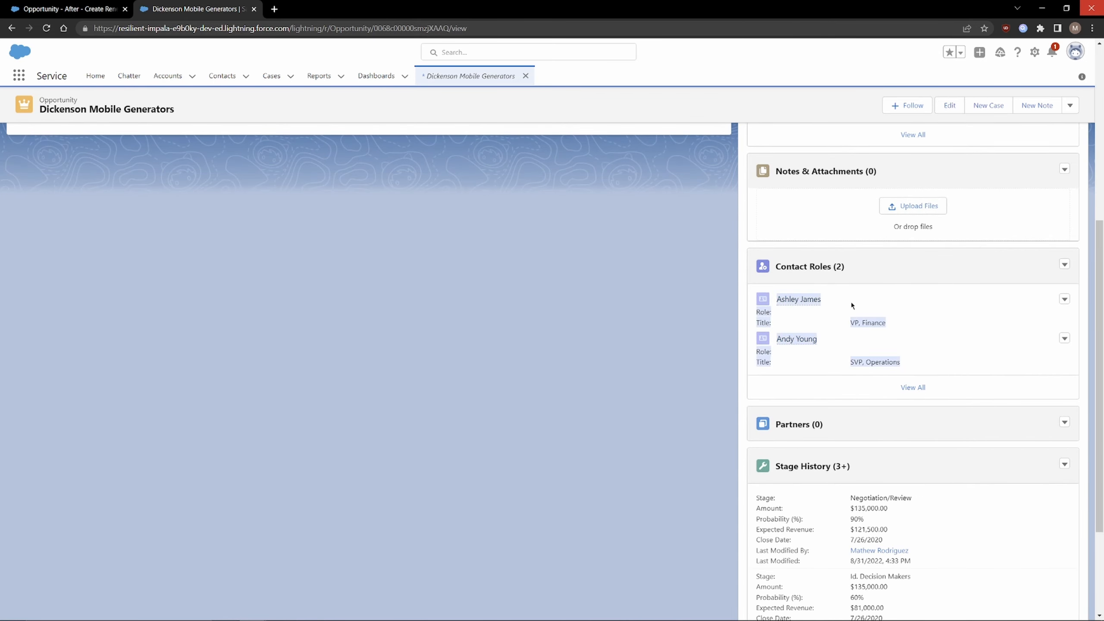
pyautogui.scroll(4, 947, 345)
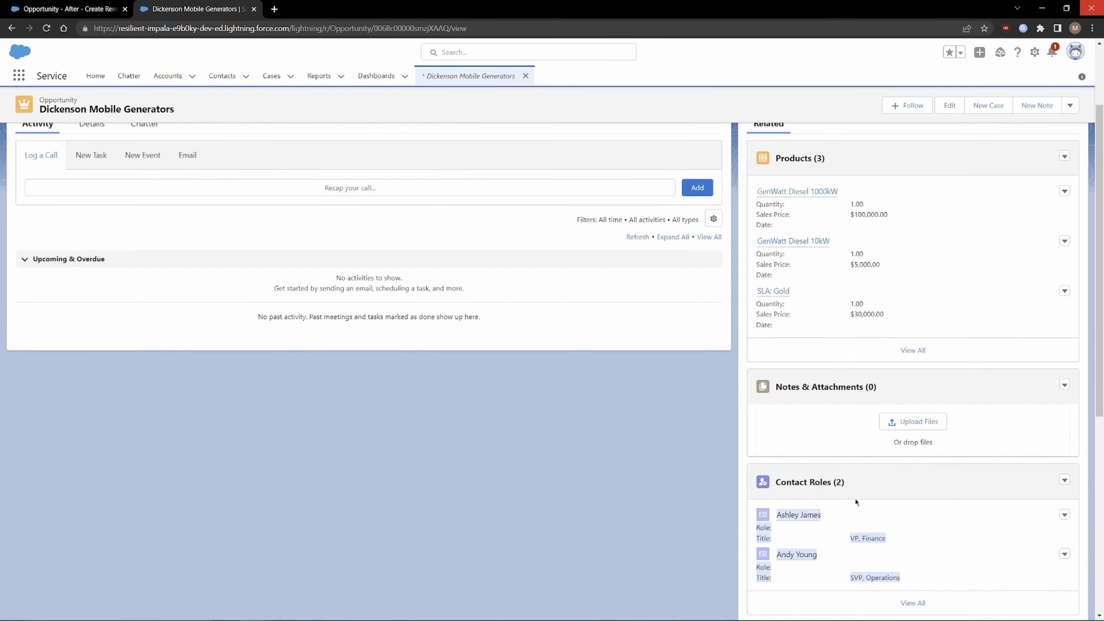
pyautogui.scroll(2, 828, 468)
pyautogui.click(91, 230)
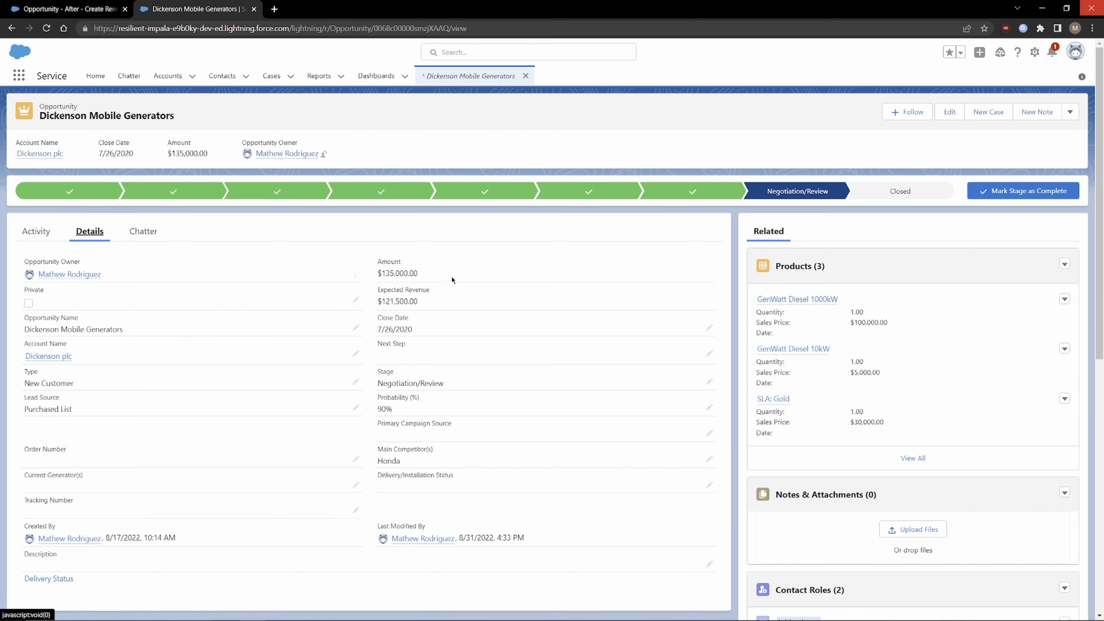
# Close the Dickenson Mobile Generators opportunity with the stage Closed Won and save it.
pyautogui.click(906, 195)
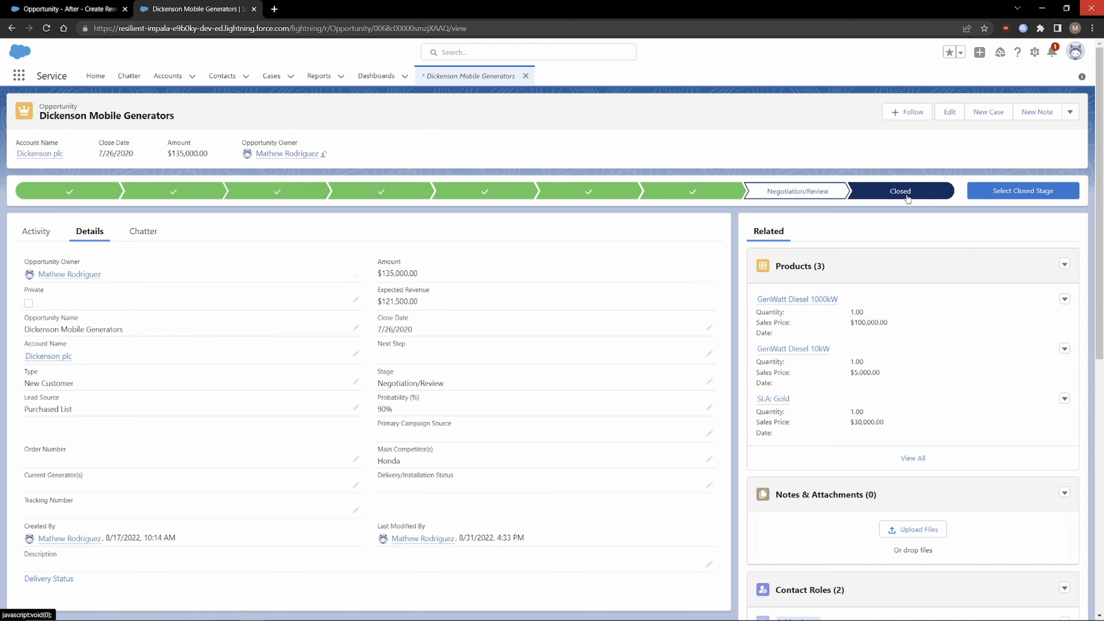
pyautogui.click(1006, 191)
pyautogui.click(471, 326)
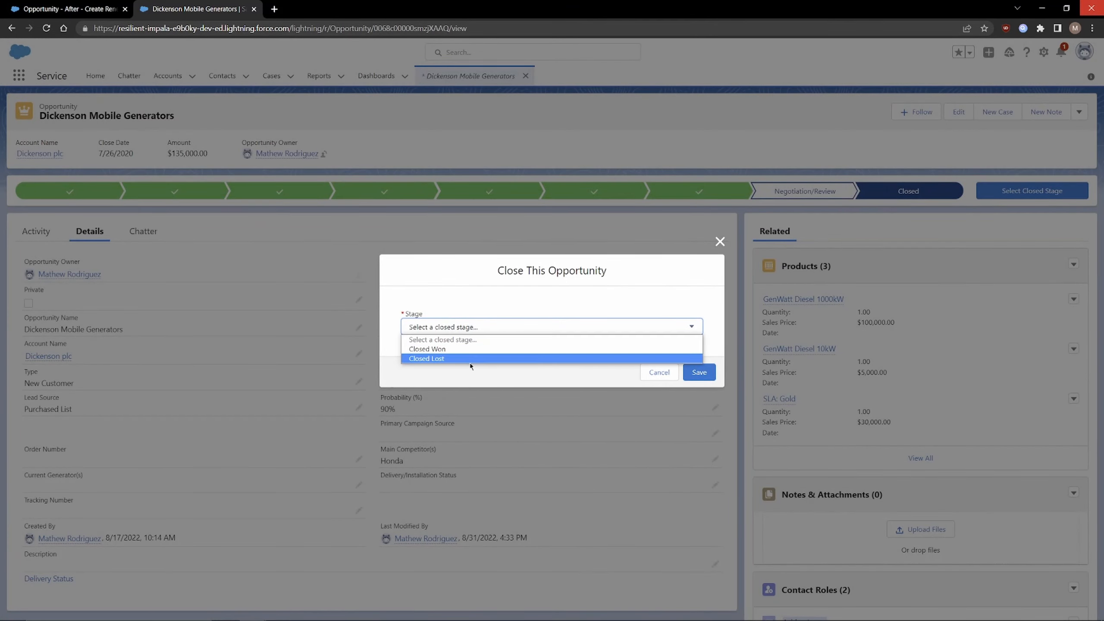
pyautogui.click(471, 350)
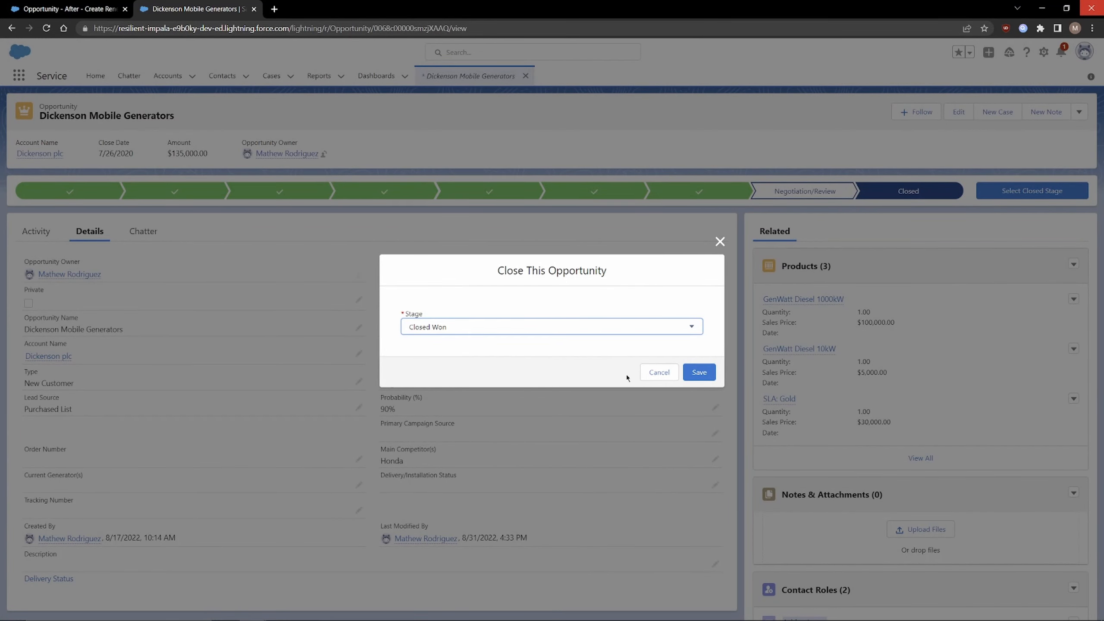
pyautogui.click(699, 372)
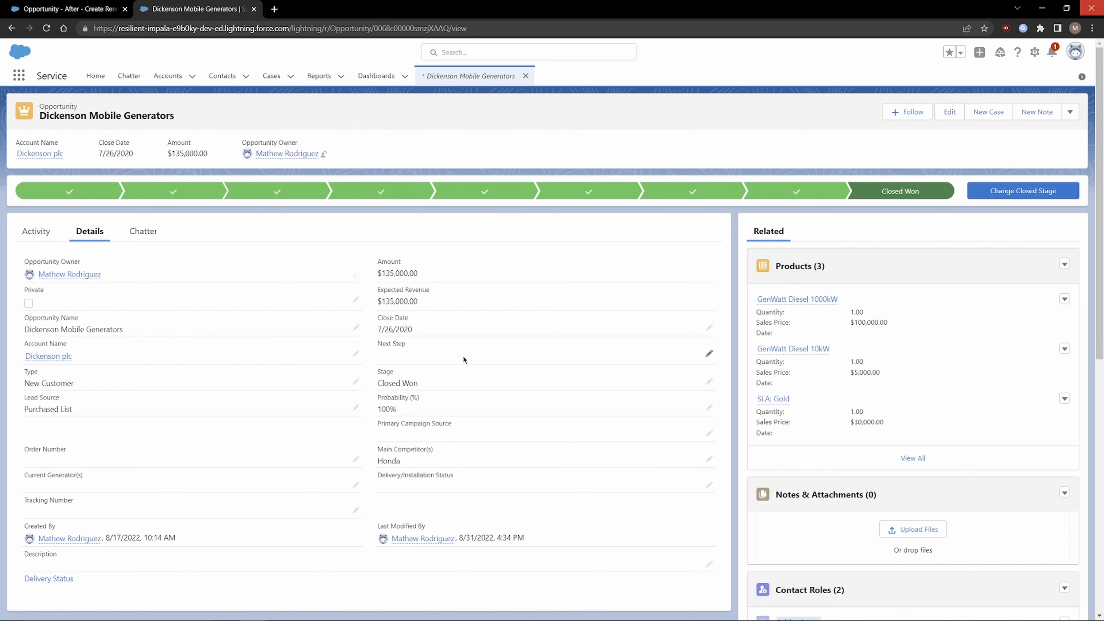
# Go to the Dickenson plc account, check its opportunities and open Dickenson Mobile Generators - Renewal.
pyautogui.moveTo(43, 363)
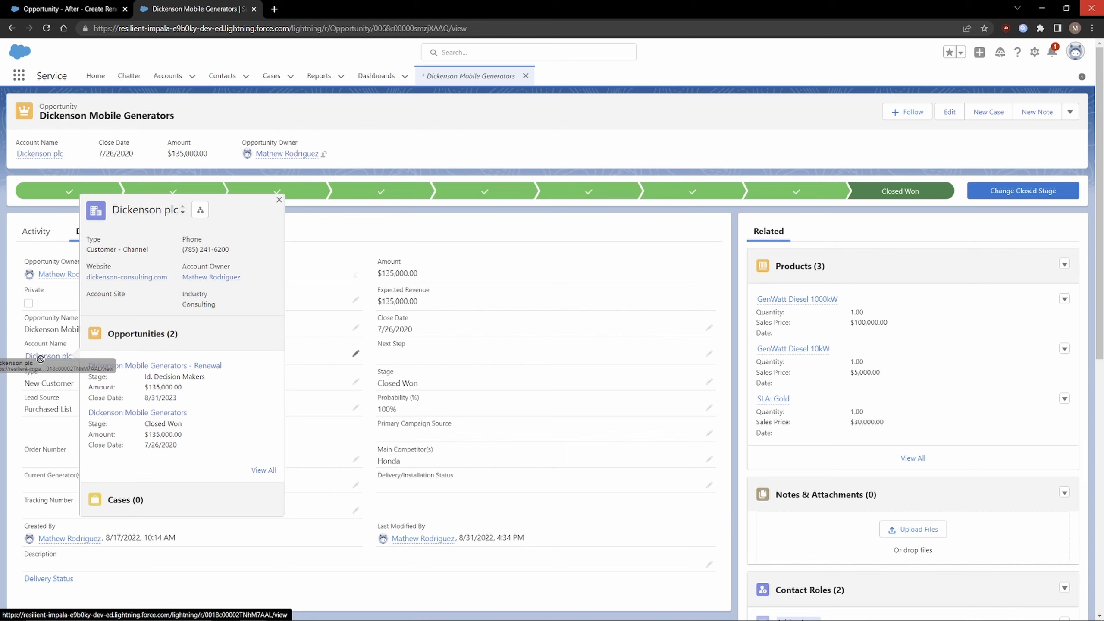
pyautogui.click(44, 363)
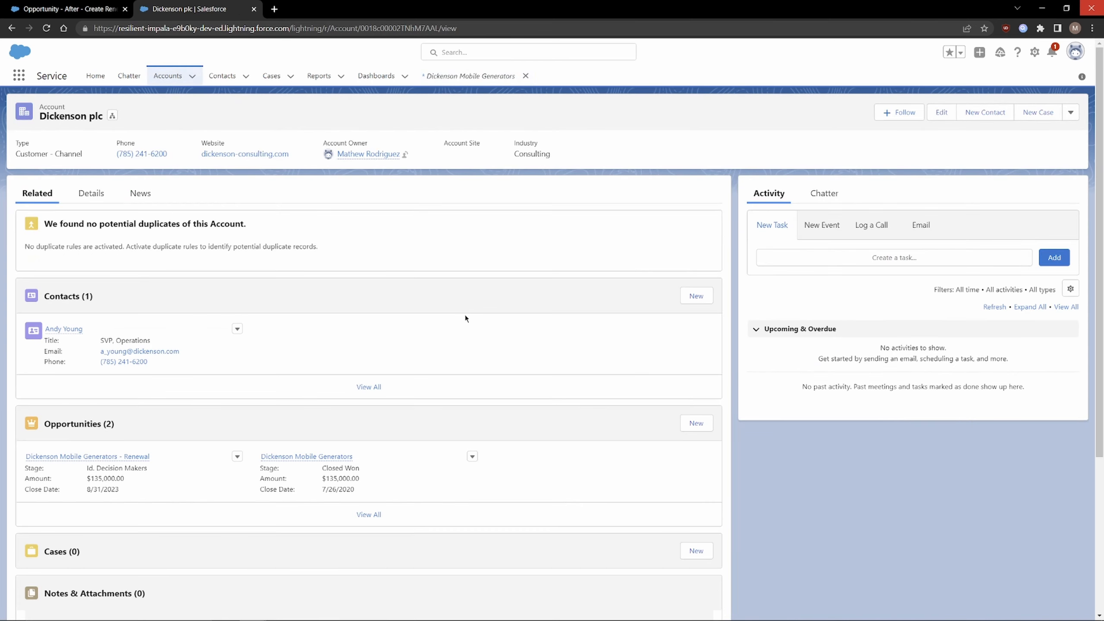
pyautogui.scroll(-3, 447, 306)
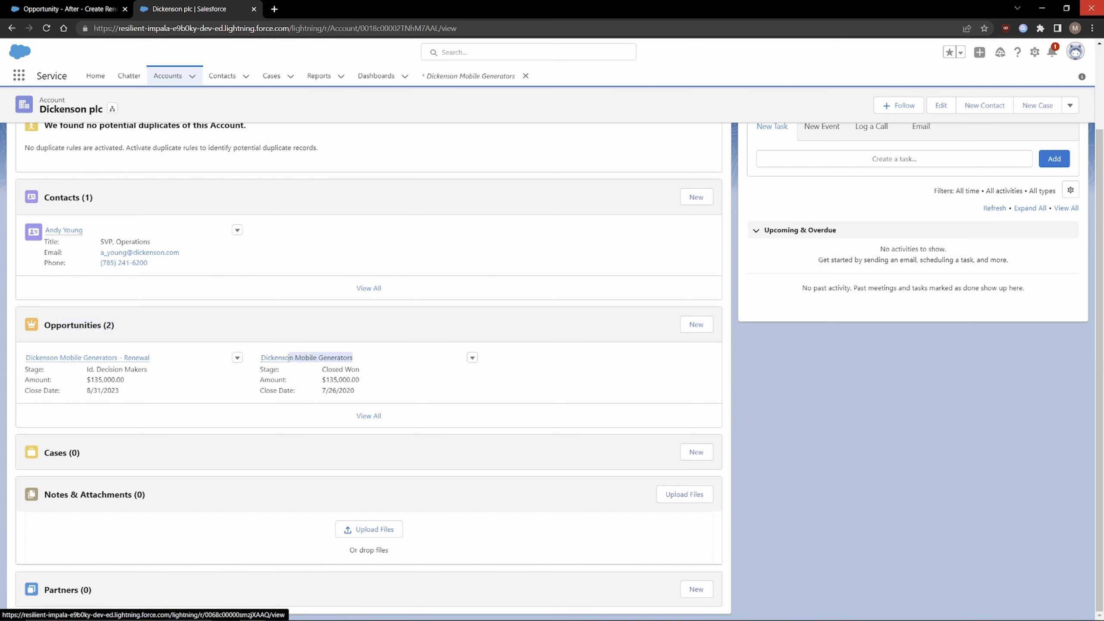
pyautogui.moveTo(333, 370); pyautogui.dragTo(353, 369)
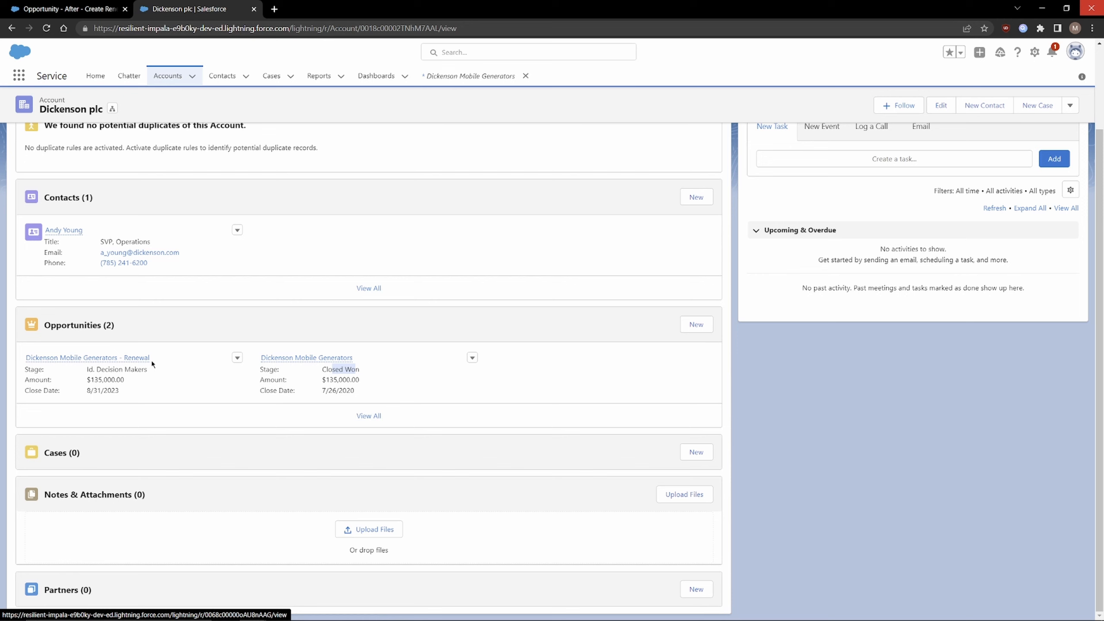
pyautogui.moveTo(153, 361); pyautogui.dragTo(26, 358)
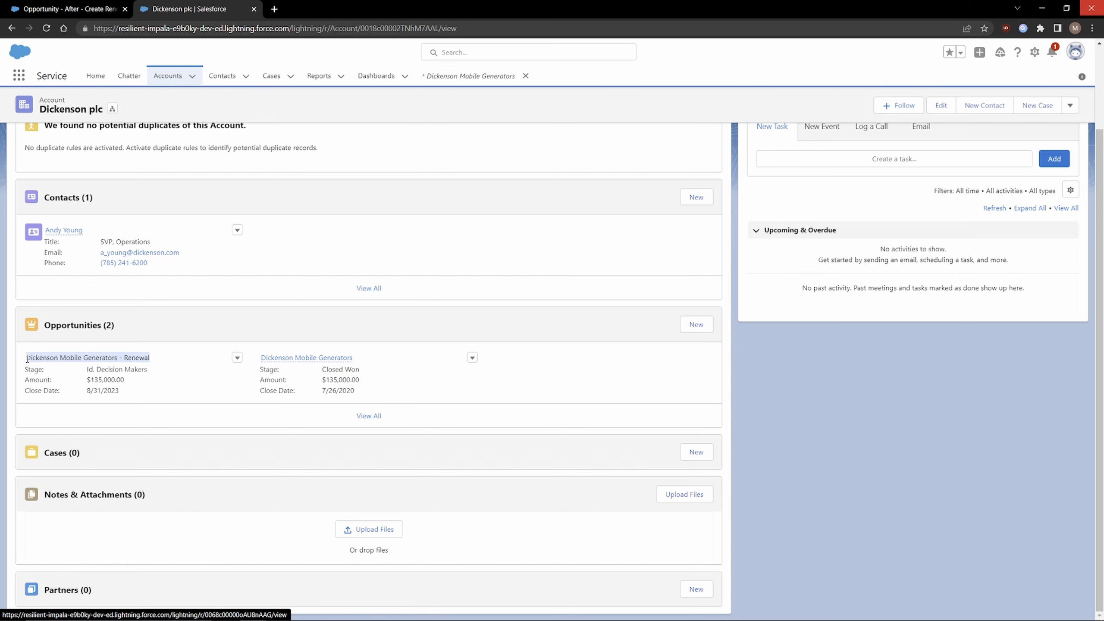
pyautogui.click(125, 359)
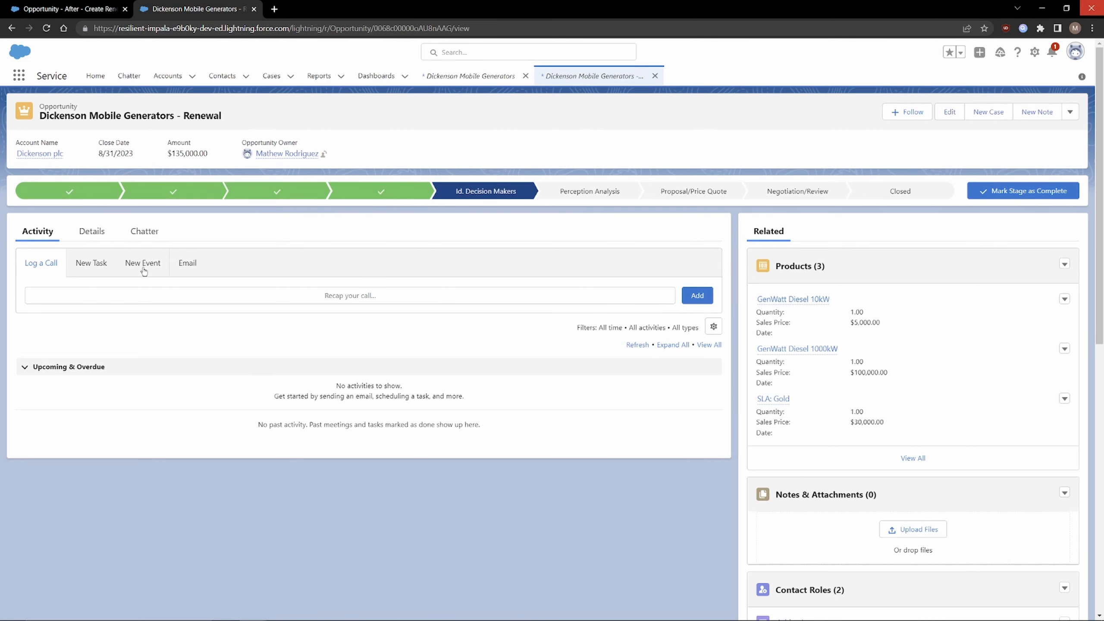
# Examine the renewal opportunity's details, products and contact roles.
pyautogui.click(91, 231)
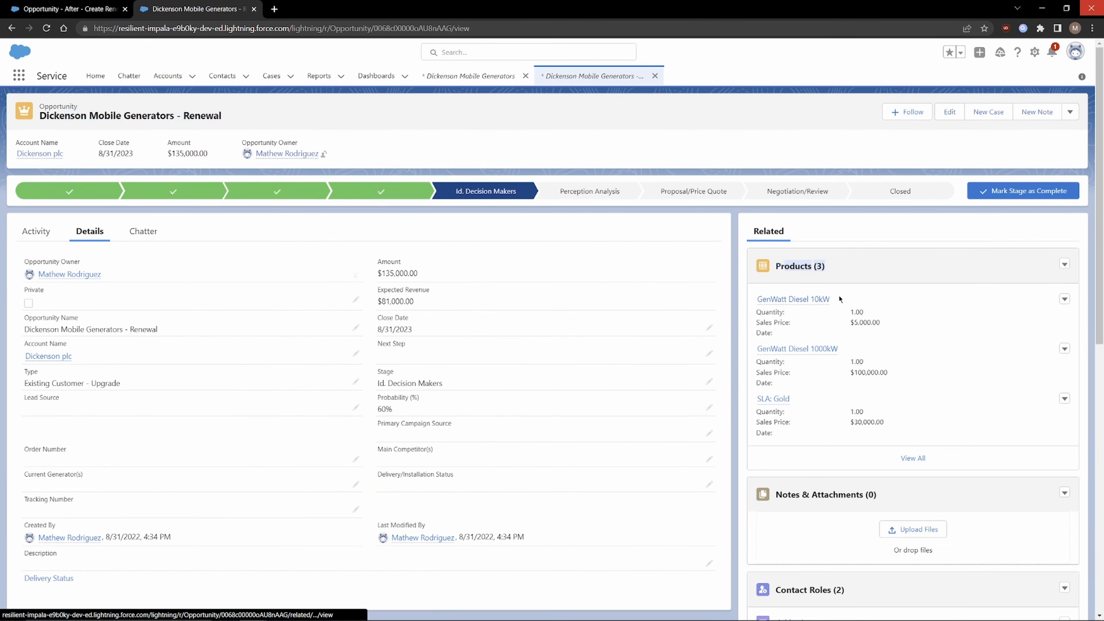
pyautogui.scroll(-6, 863, 309)
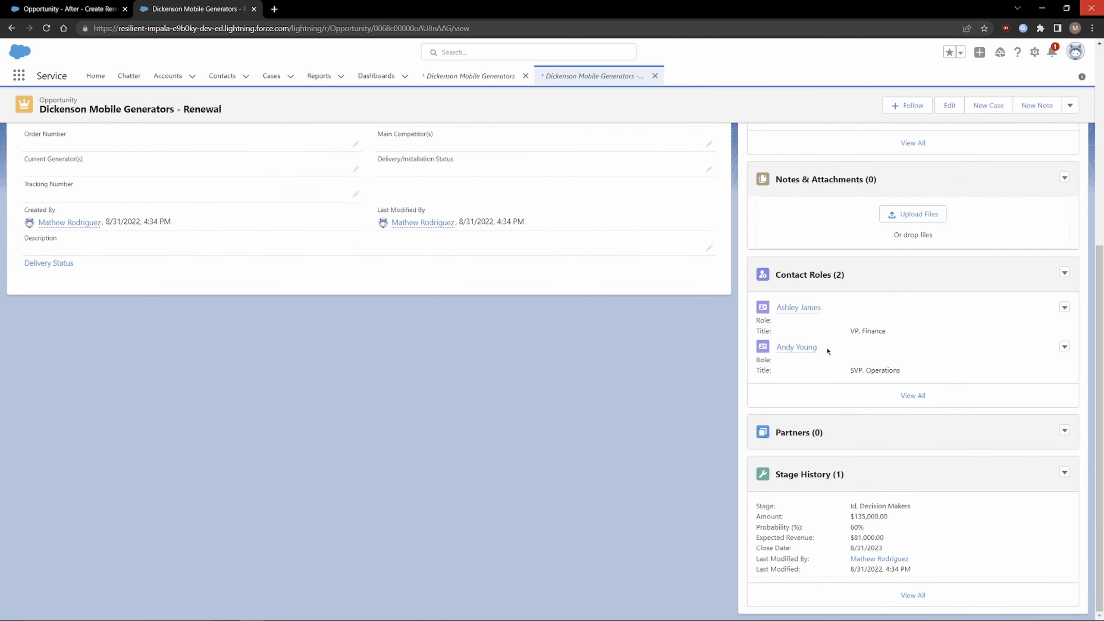
pyautogui.scroll(5, 862, 346)
pyautogui.scroll(1, 474, 349)
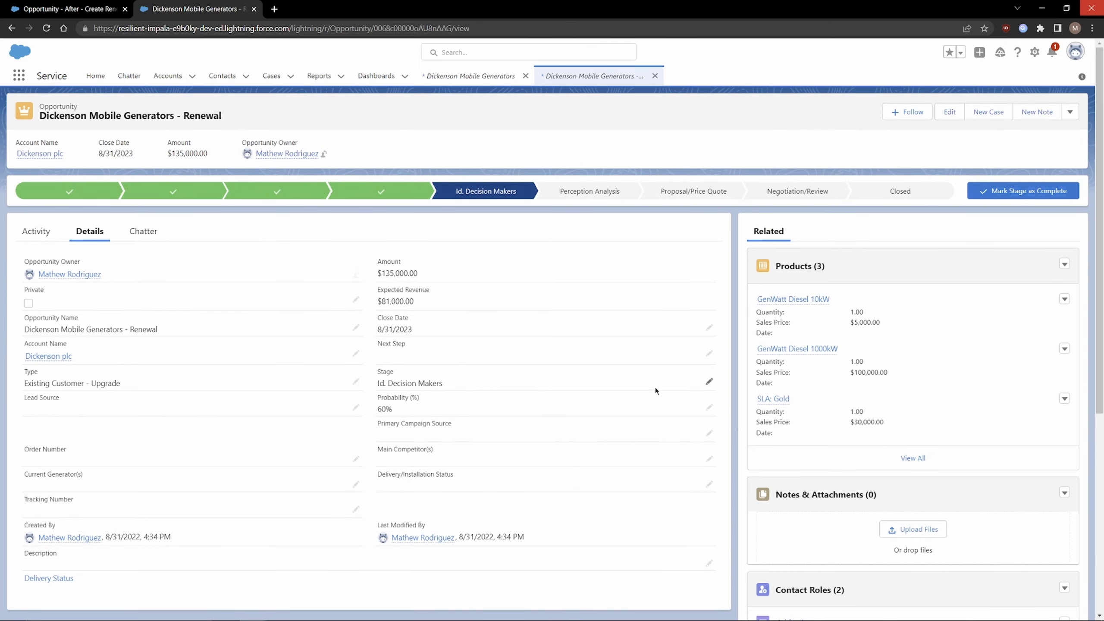
pyautogui.moveTo(890, 423); pyautogui.dragTo(796, 300)
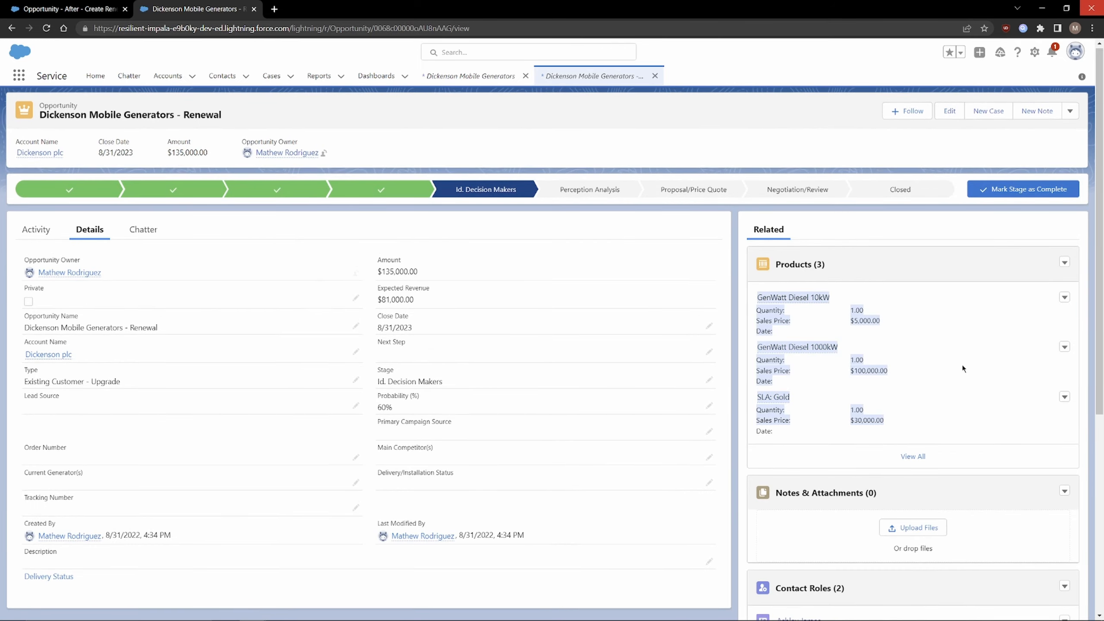
pyautogui.scroll(-3, 963, 364)
pyautogui.moveTo(911, 523); pyautogui.dragTo(792, 430)
pyautogui.scroll(3, 853, 439)
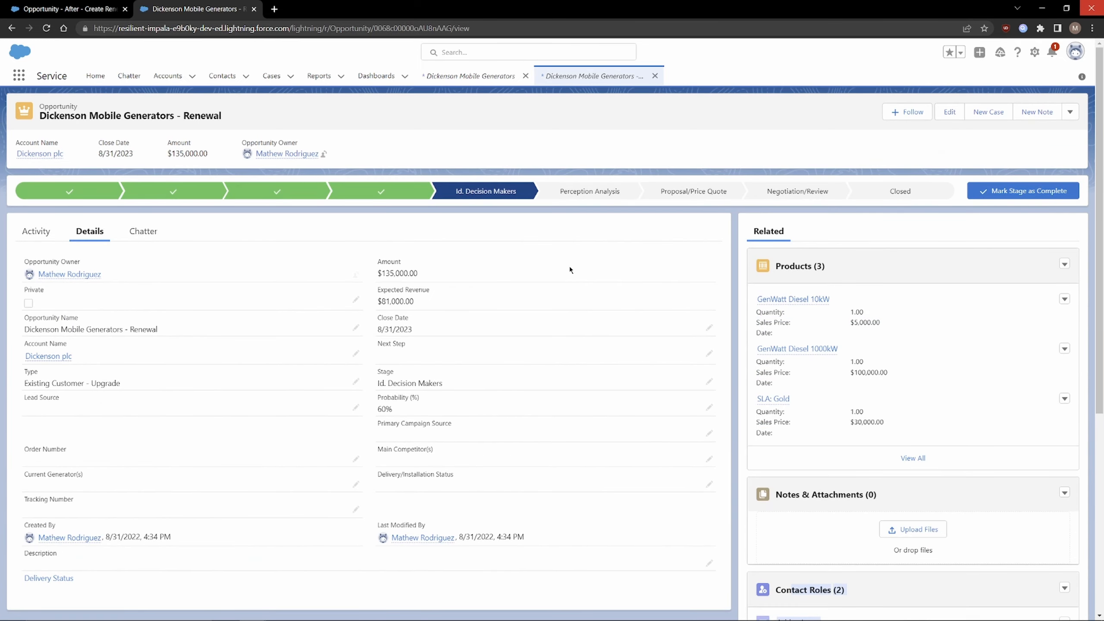
pyautogui.click(556, 251)
# Switch to Flow Builder and look over the elements of the Opportunity - After - Create Renewal flow.
pyautogui.click(65, 9)
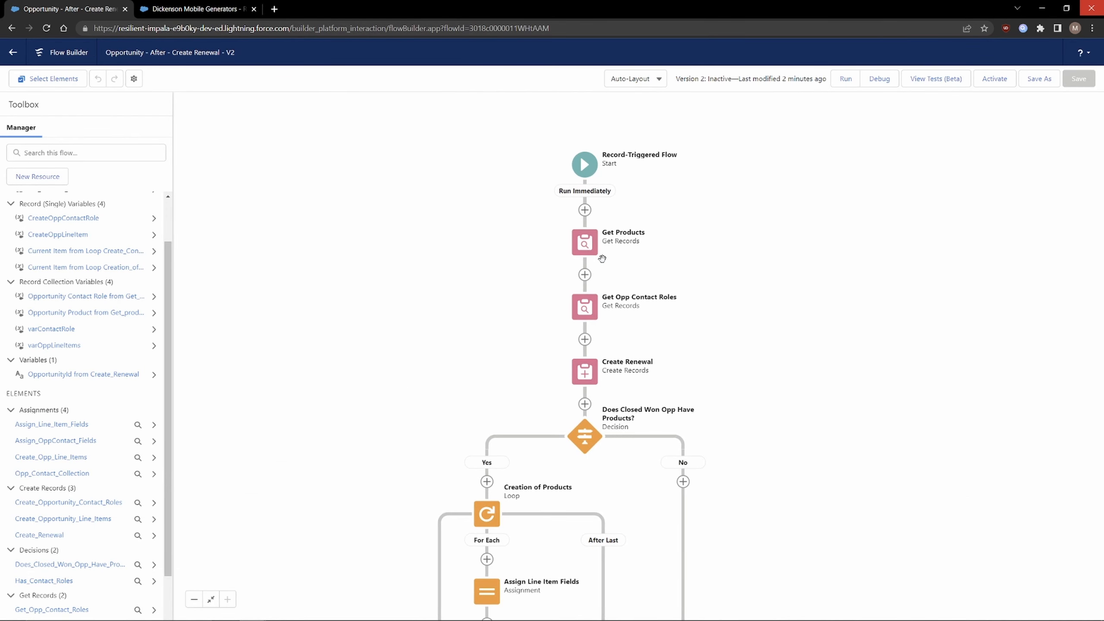
pyautogui.scroll(-3, 458, 341)
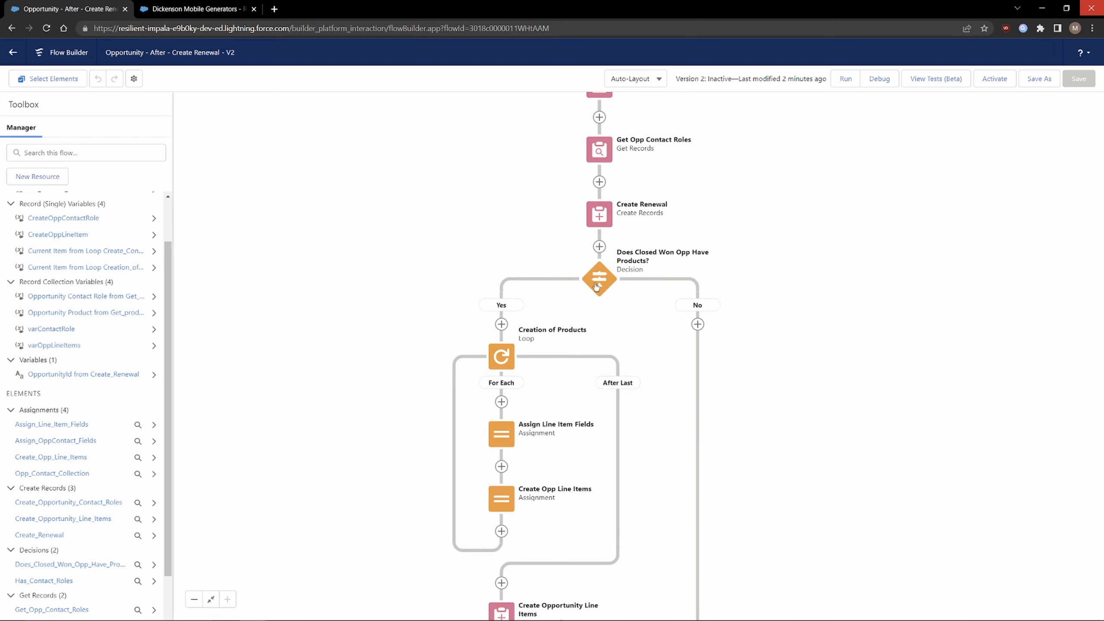
pyautogui.scroll(4, 450, 200)
pyautogui.click(204, 8)
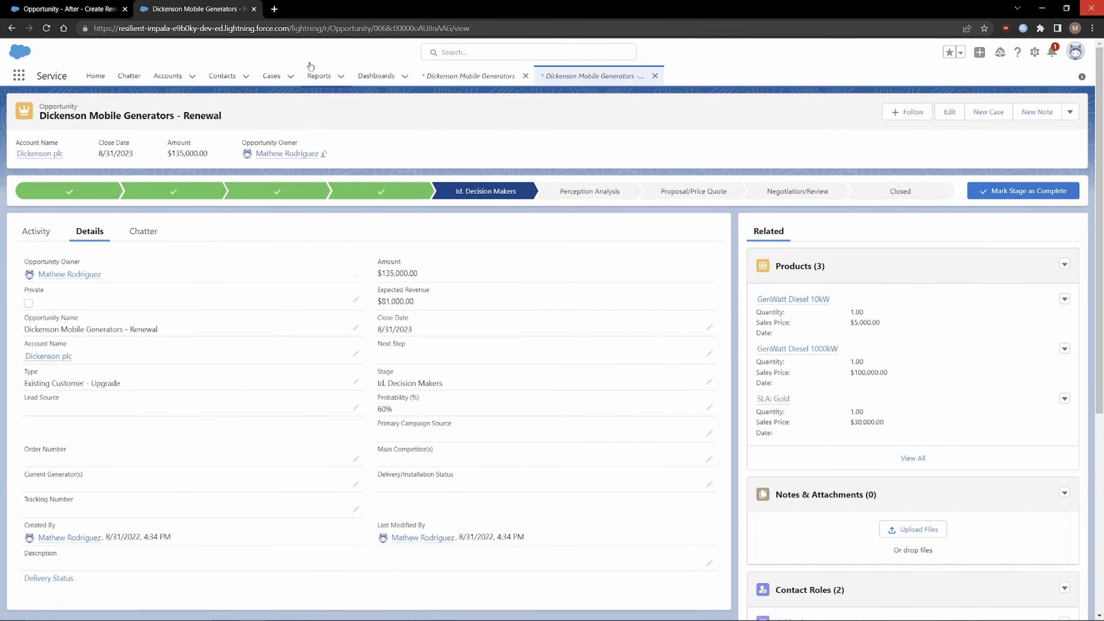
pyautogui.click(86, 9)
pyautogui.scroll(-3, 476, 185)
pyautogui.scroll(4, 430, 243)
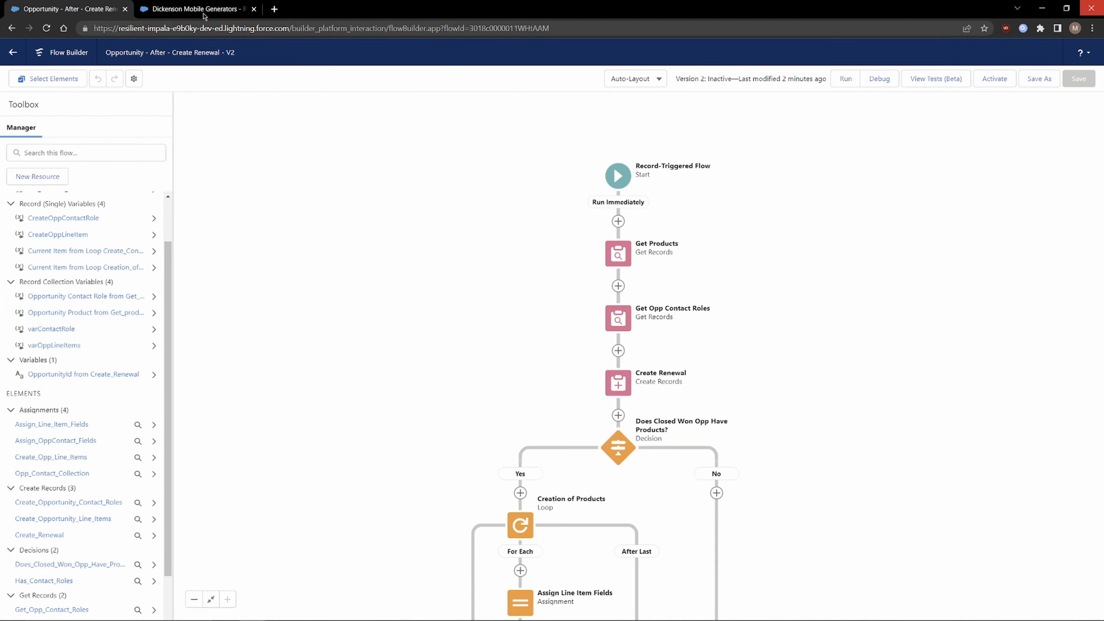
# Return to the Dickenson Mobile Generators - Renewal opportunity and close it with the stage Closed Won.
pyautogui.hotkey('ctrl', 'Tab')
pyautogui.click(906, 193)
pyautogui.click(1017, 194)
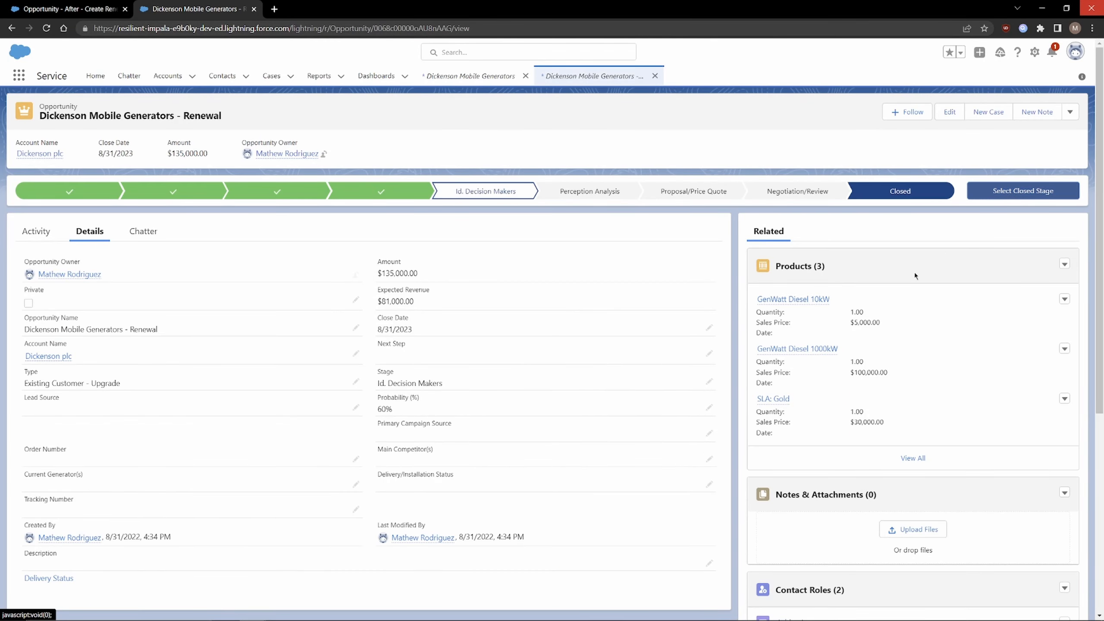
pyautogui.click(630, 326)
pyautogui.click(630, 348)
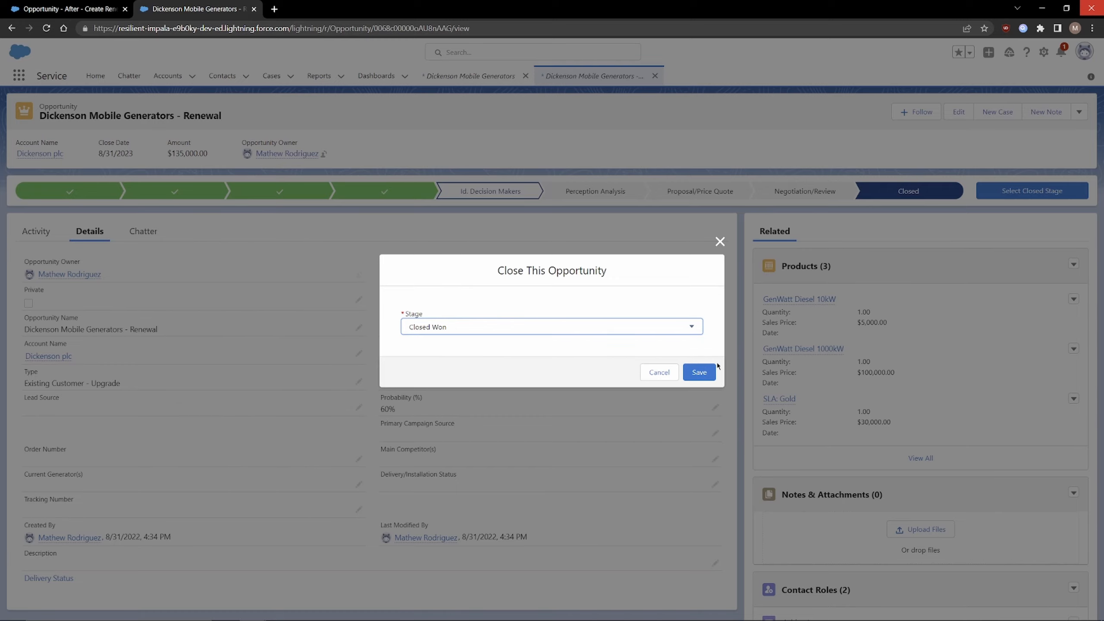
pyautogui.click(701, 372)
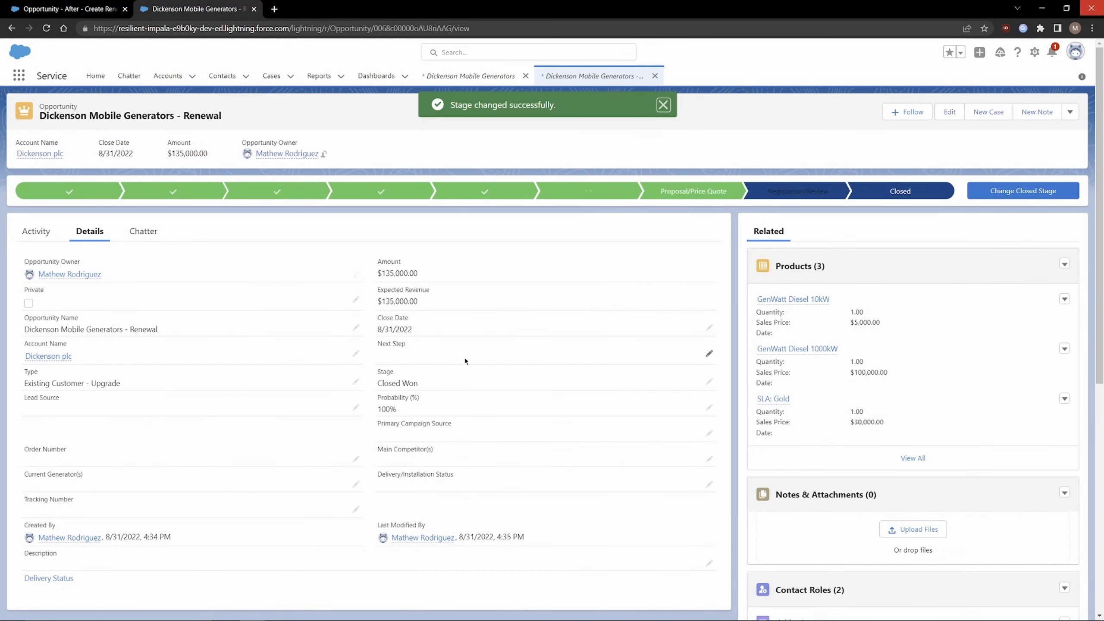
# Go back to the Dickenson plc account and open the Dickenson Mobile Generators - Renewal - Renewal opportunity.
pyautogui.click(53, 357)
pyautogui.scroll(-2, 254, 314)
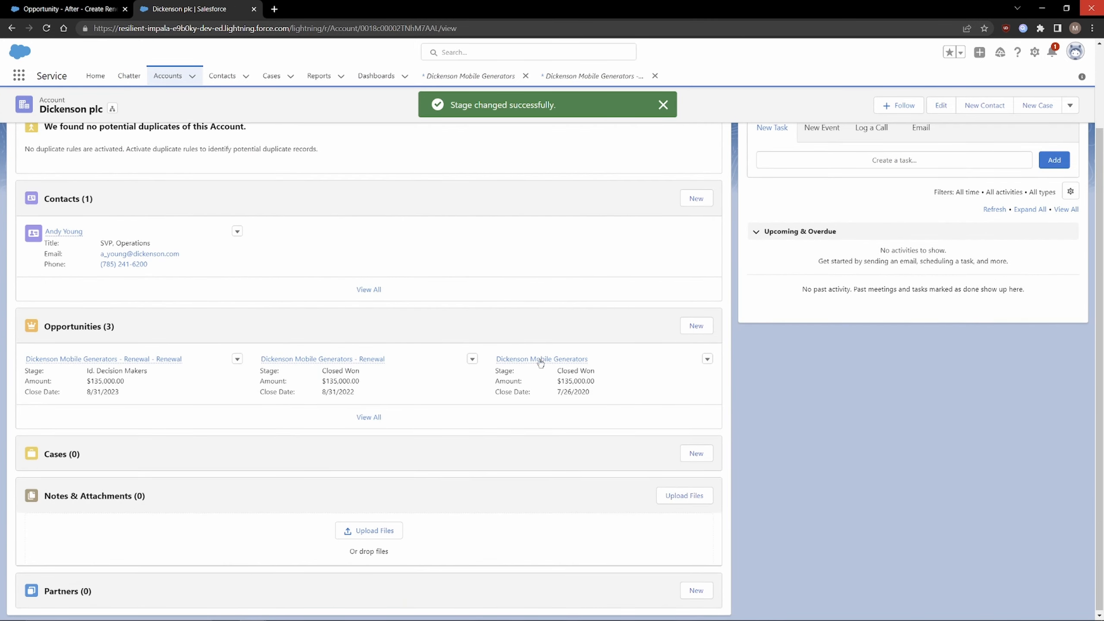
pyautogui.moveTo(103, 362)
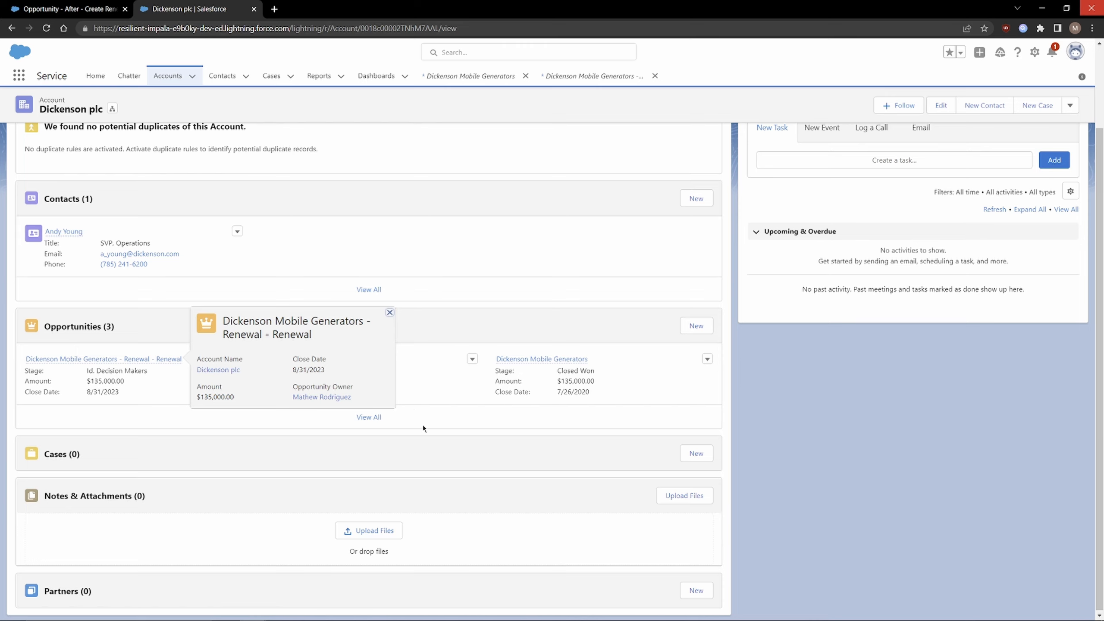
pyautogui.click(370, 417)
pyautogui.hotkey('alt', 'Left')
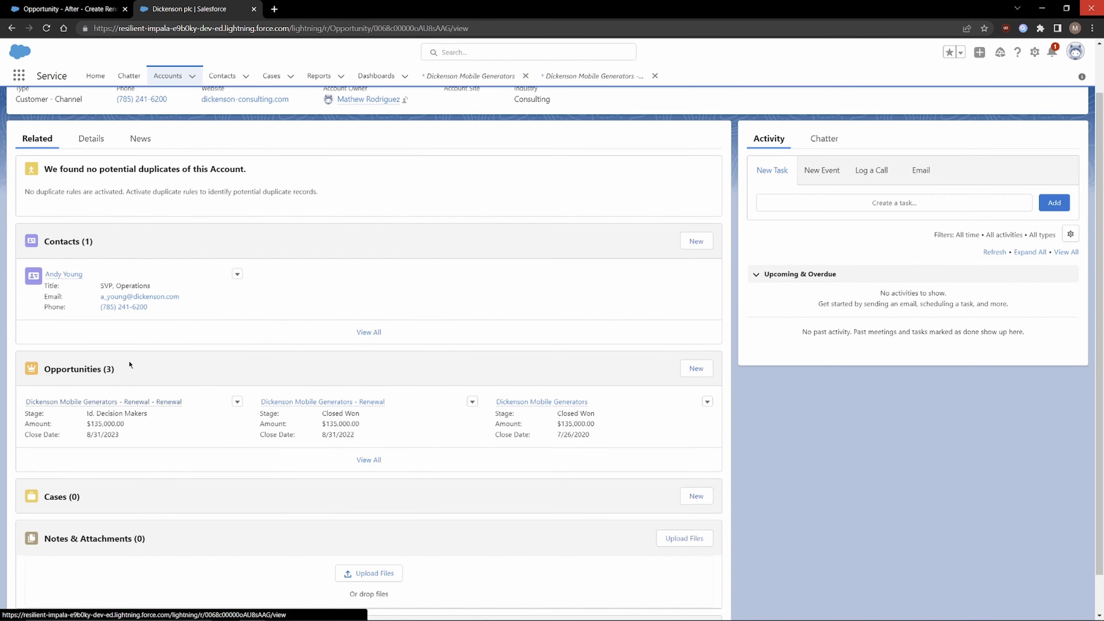
pyautogui.click(114, 397)
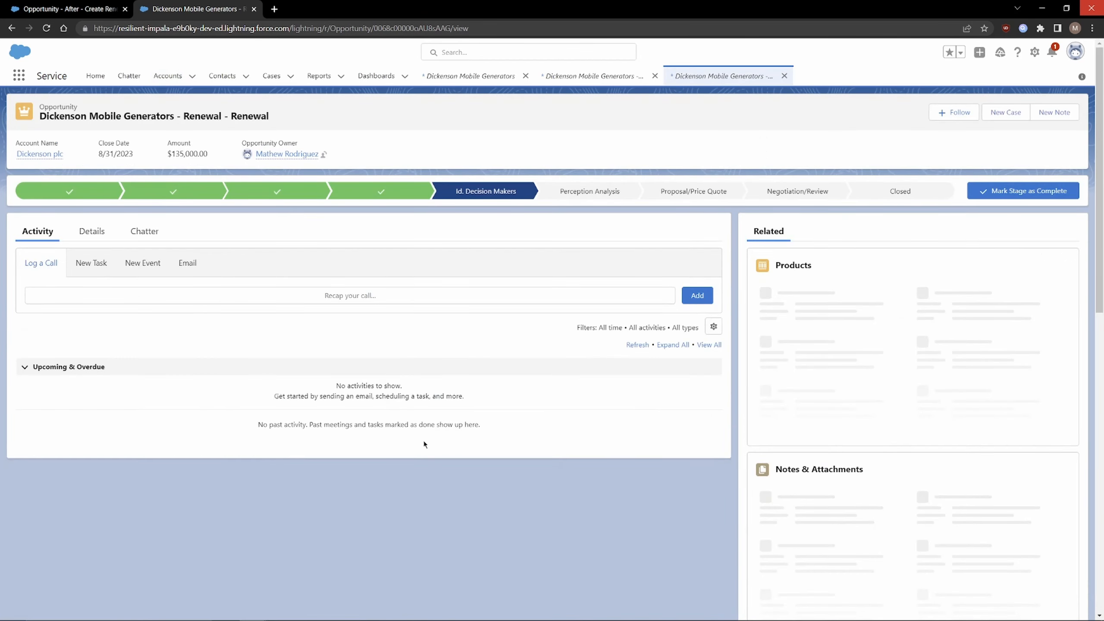
# Check the products and contact roles on the Dickenson Mobile Generators - Renewal - Renewal opportunity.
pyautogui.scroll(-5, 954, 368)
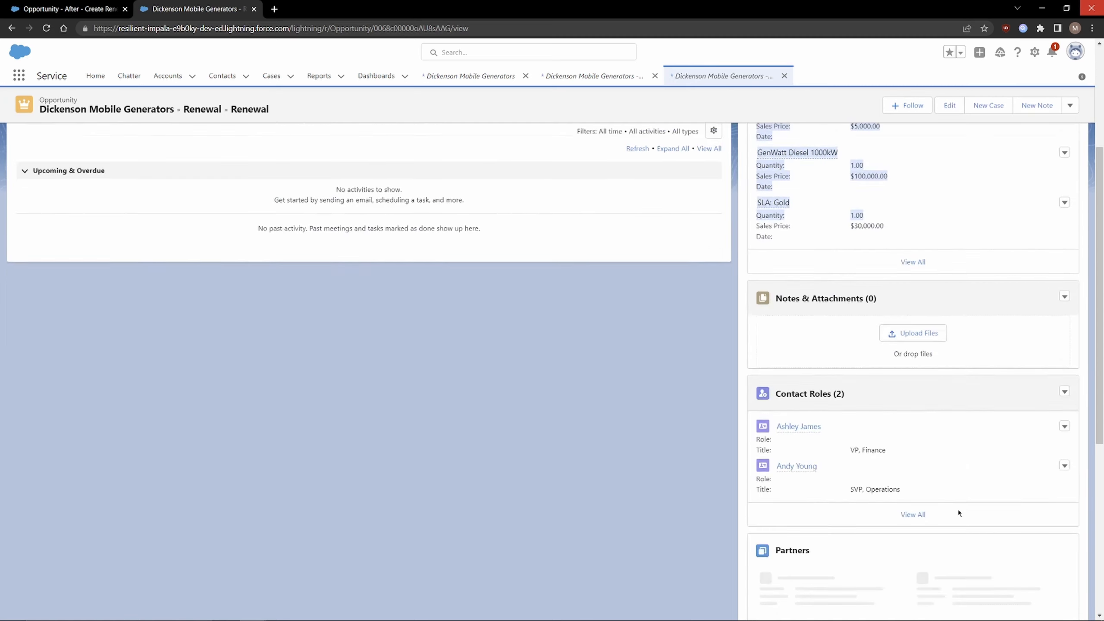
pyautogui.scroll(3, 456, 423)
pyautogui.scroll(3, 455, 424)
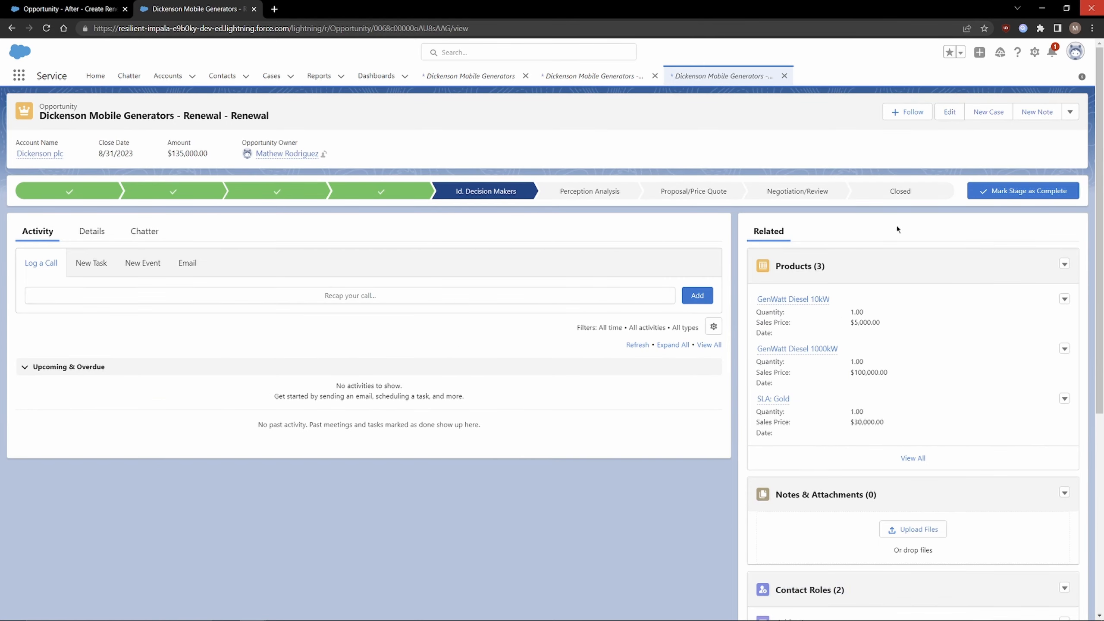
pyautogui.moveTo(897, 412); pyautogui.dragTo(714, 265)
pyautogui.click(508, 229)
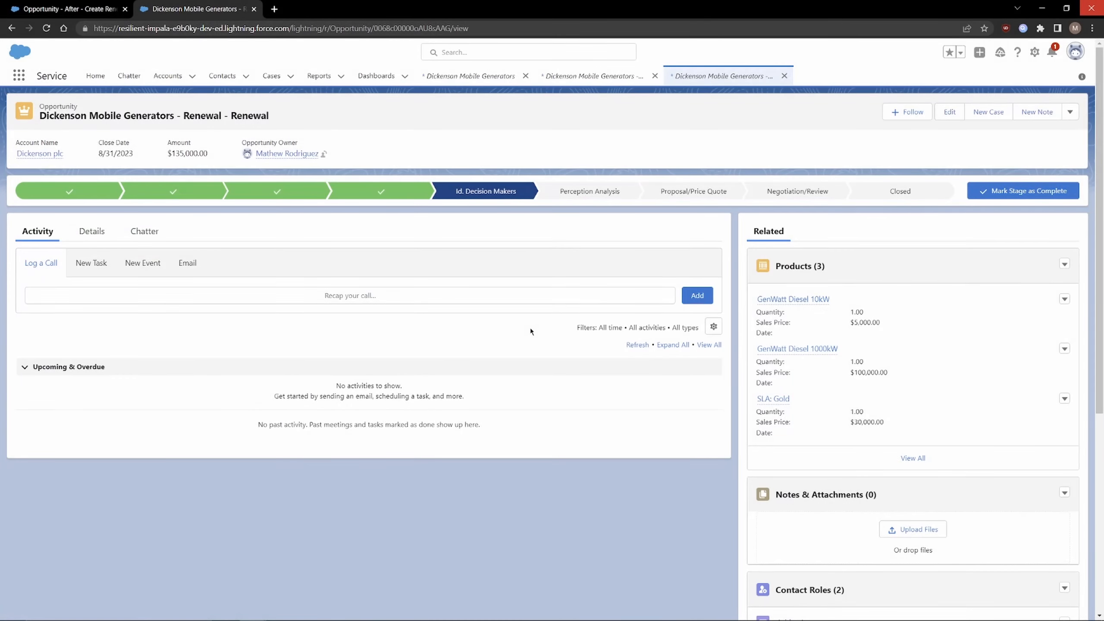